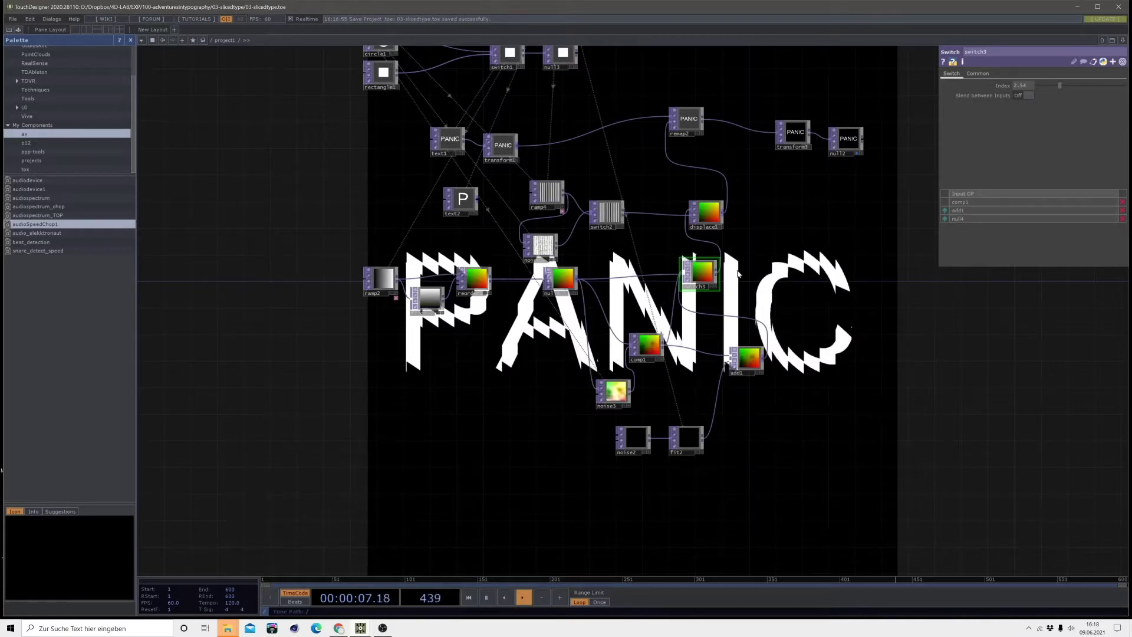
Set the index of the switch2 node feeding the displacement to 0 so it uses the noise input
{"action": "left_click_drag", "start_coordinate": [483, 360], "coordinate": [240, 450]}
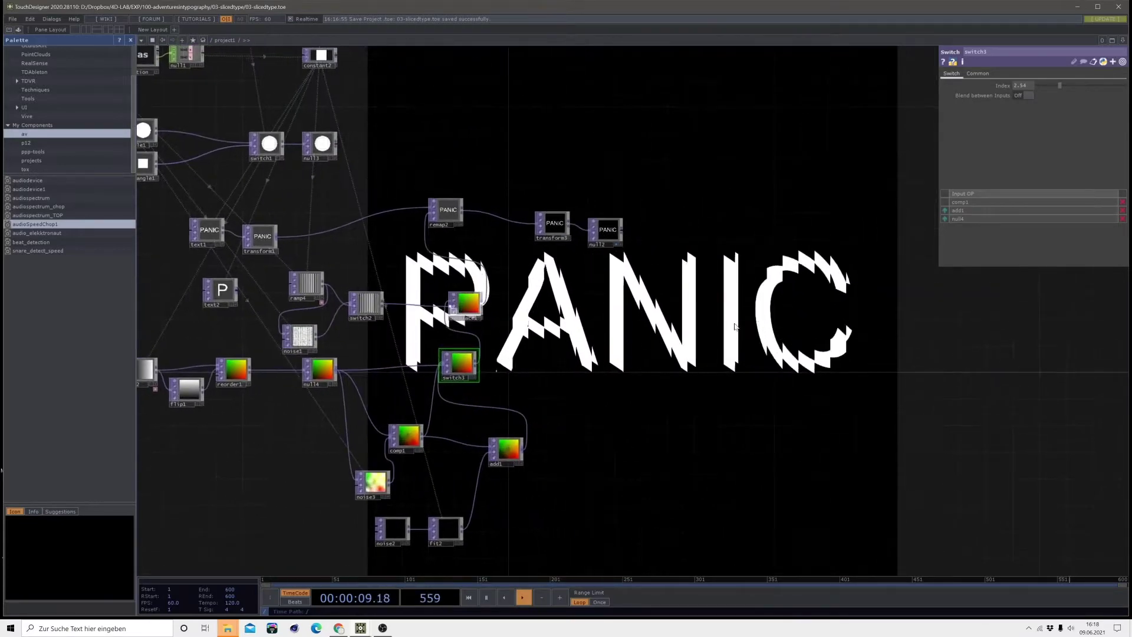
{"action": "mouse_move", "coordinate": [735, 328]}
{"action": "left_mouse_down"}
{"action": "mouse_move", "coordinate": [724, 413]}
{"action": "mouse_move", "coordinate": [744, 340]}
{"action": "left_mouse_up"}
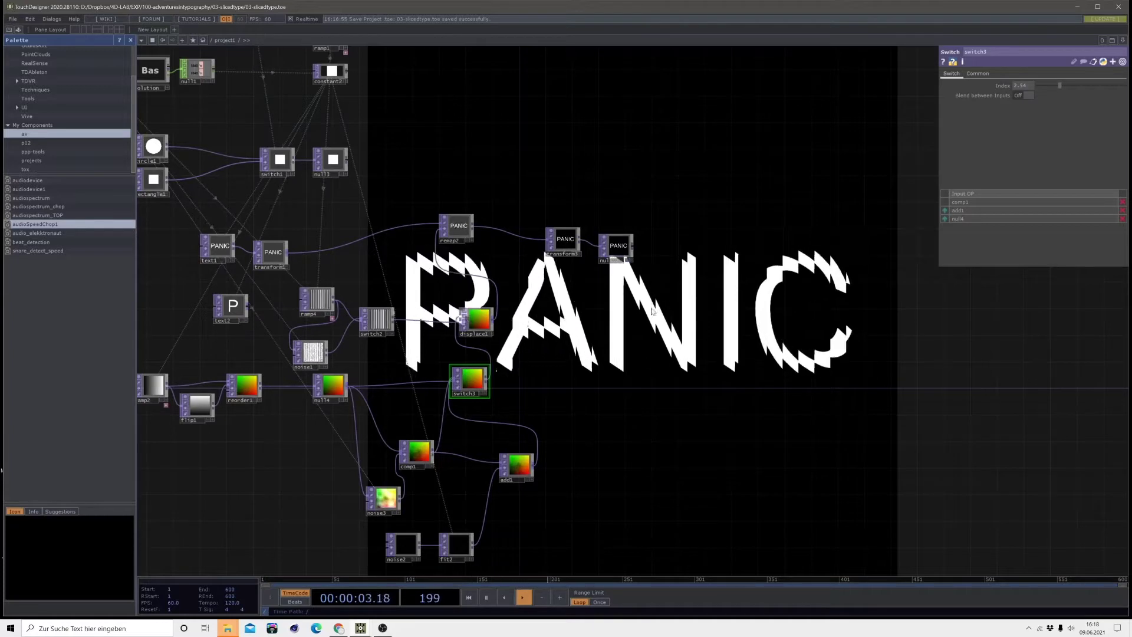
{"action": "left_click", "coordinate": [390, 329]}
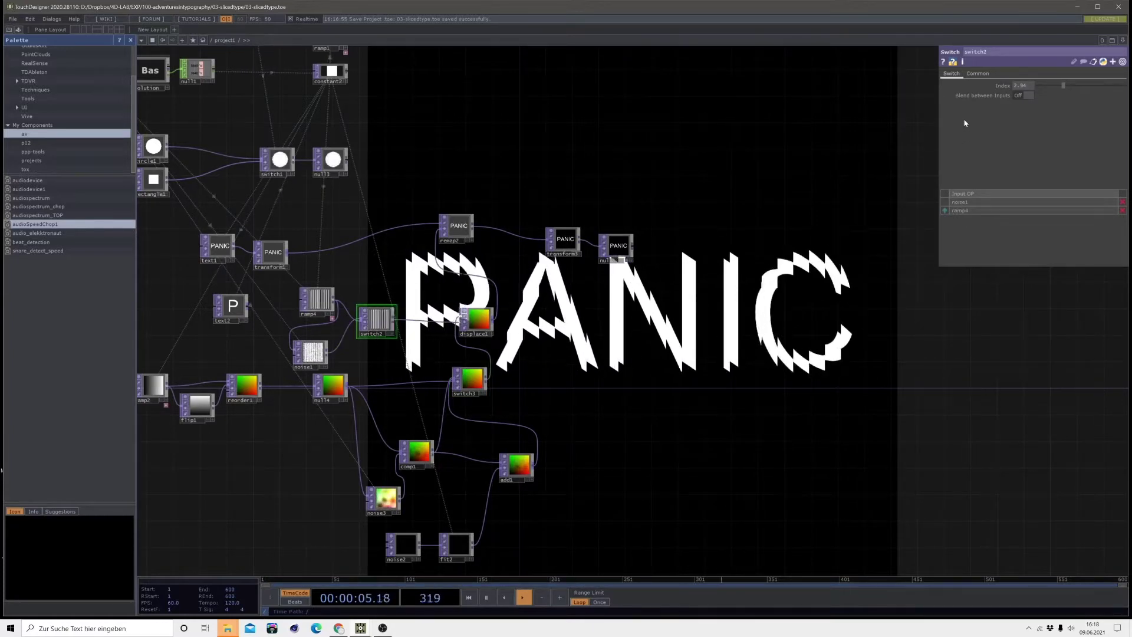
{"action": "left_click_drag", "start_coordinate": [1056, 84], "coordinate": [1038, 88]}
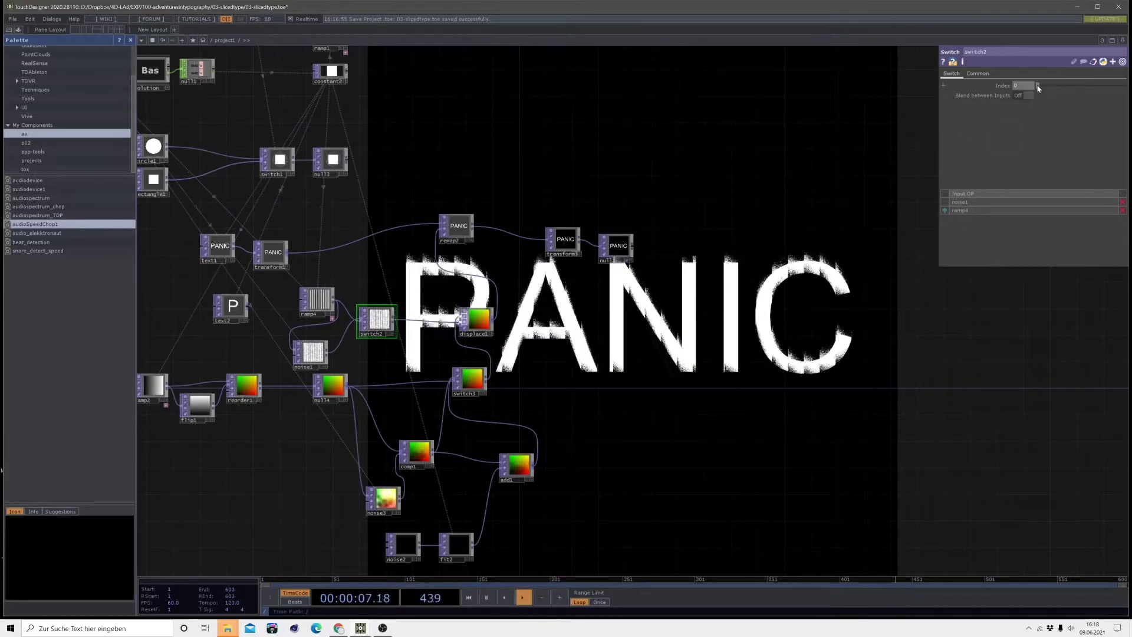
Lower the index of switch3 to preview its distorted input, and raise it again to use the undistorted null4 input
{"action": "left_click_drag", "start_coordinate": [501, 323], "coordinate": [425, 248]}
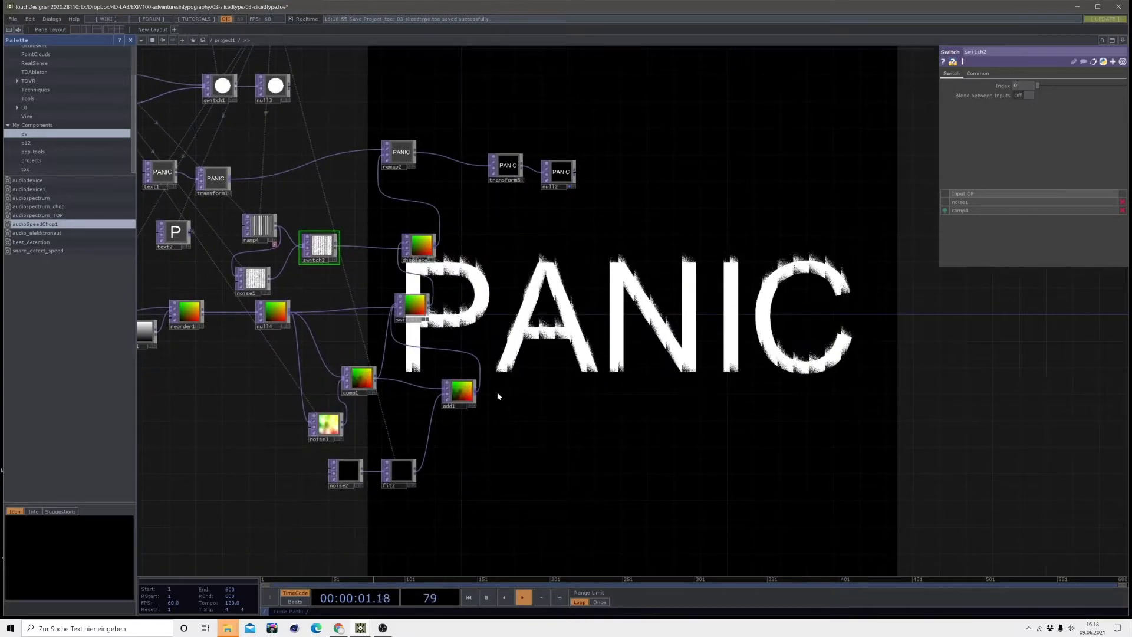
{"action": "left_click_drag", "start_coordinate": [450, 332], "coordinate": [543, 296]}
{"action": "left_click", "coordinate": [510, 281]}
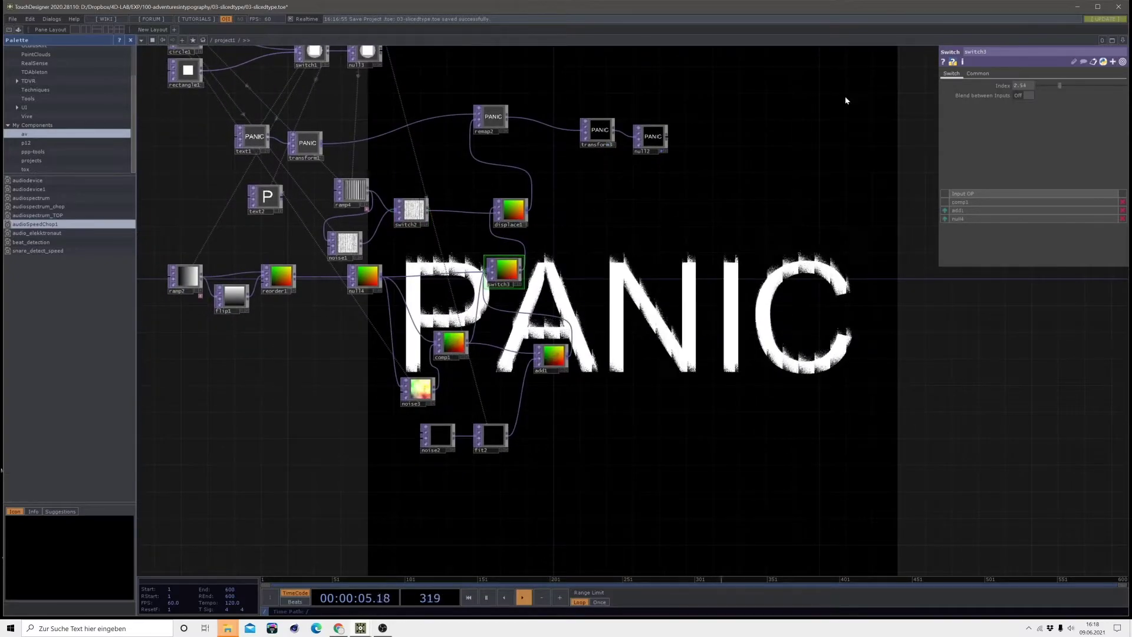
{"action": "mouse_move", "coordinate": [1035, 86]}
{"action": "left_mouse_down"}
{"action": "mouse_move", "coordinate": [1054, 88]}
{"action": "mouse_move", "coordinate": [1042, 89]}
{"action": "left_mouse_up"}
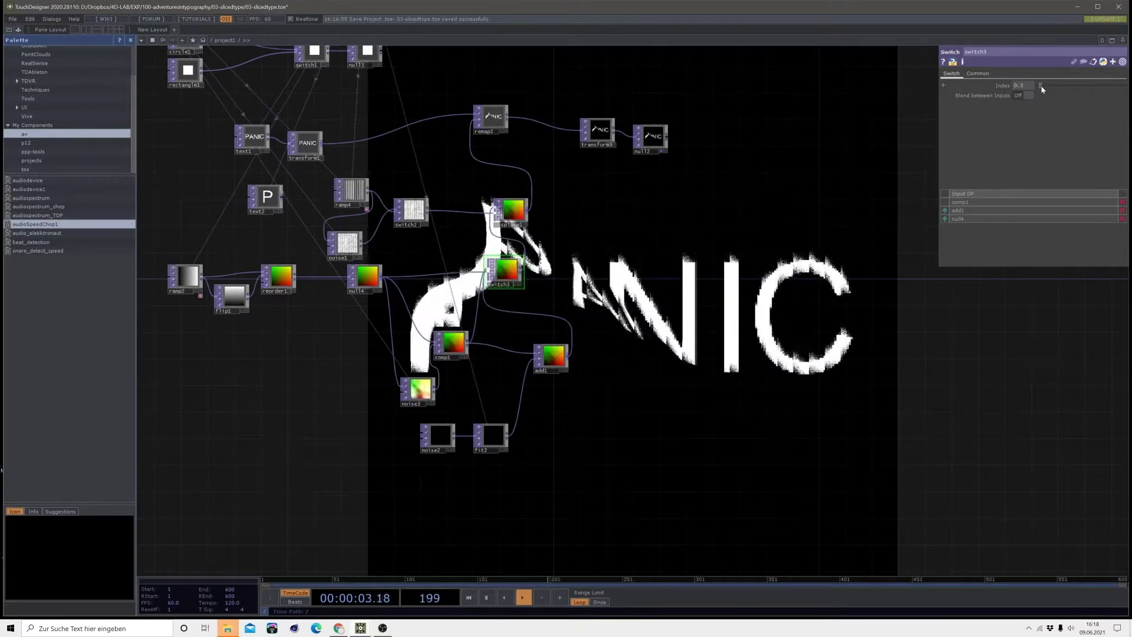
{"action": "left_click_drag", "start_coordinate": [1042, 89], "coordinate": [1034, 86]}
{"action": "left_click", "coordinate": [1066, 86]}
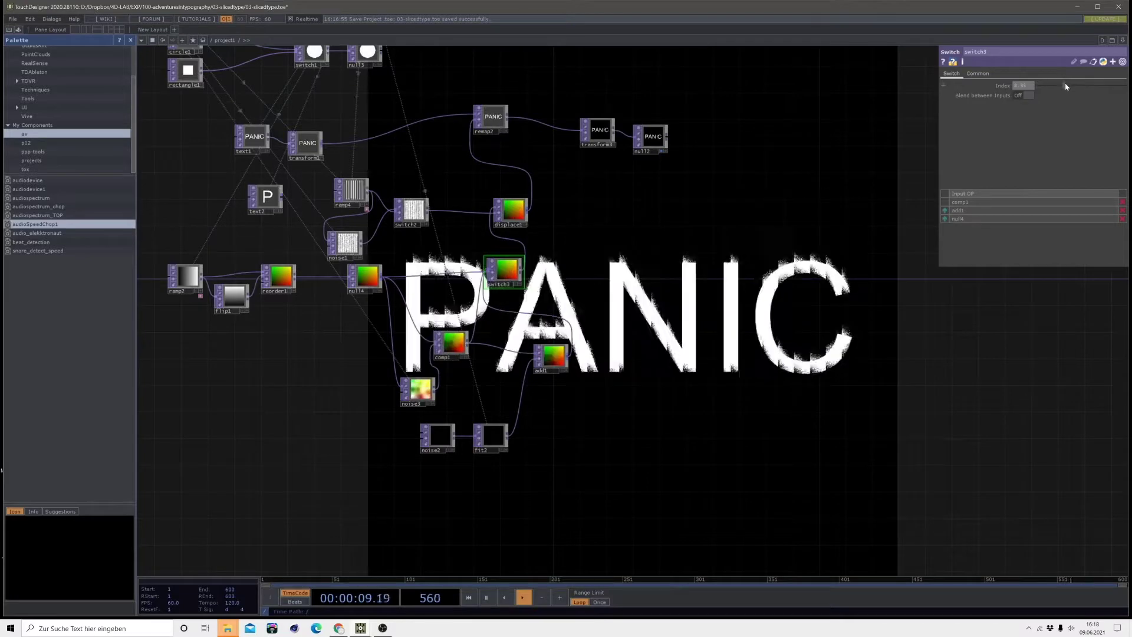
Pause the timeline playback
{"action": "left_click_drag", "start_coordinate": [626, 248], "coordinate": [673, 293]}
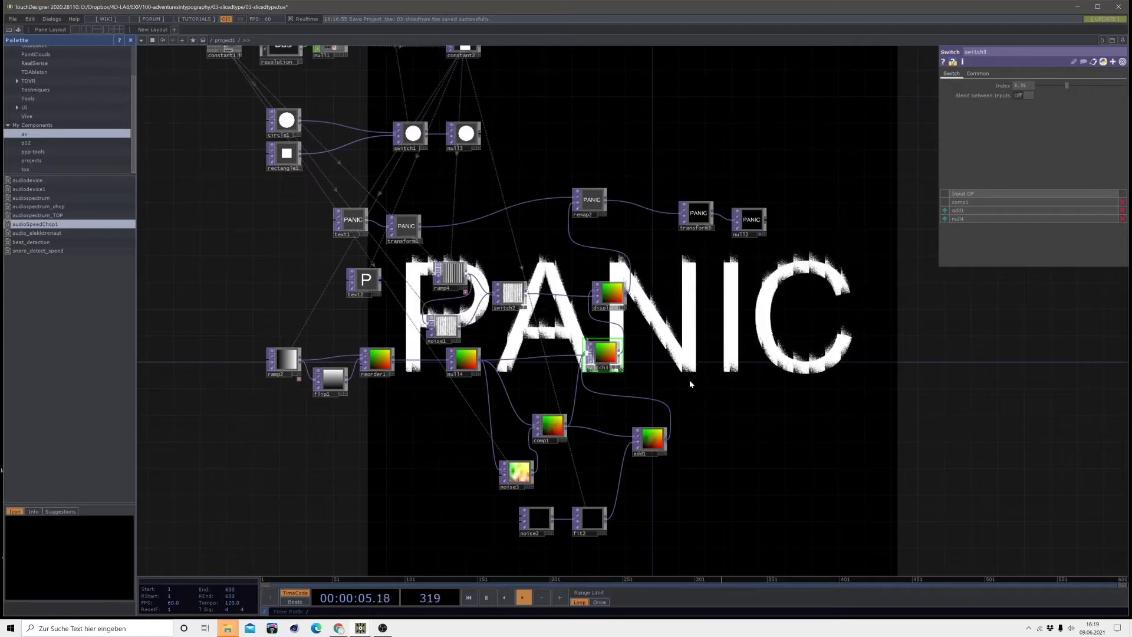
{"action": "scroll", "coordinate": [691, 379], "scroll_direction": "down", "scroll_amount": 2}
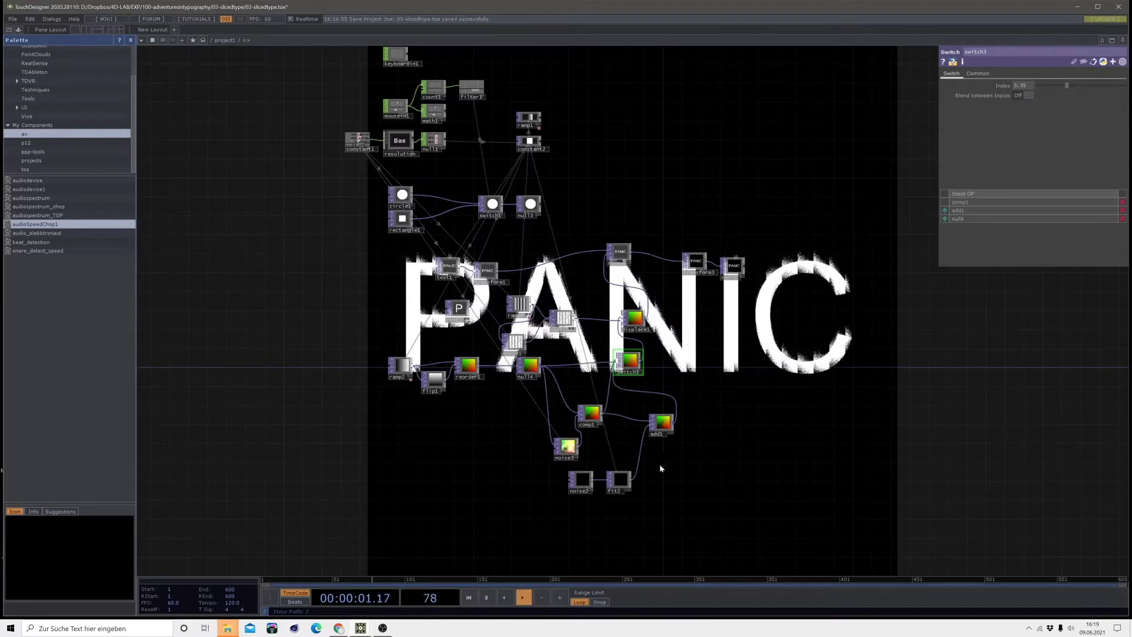
{"action": "left_click", "coordinate": [487, 597]}
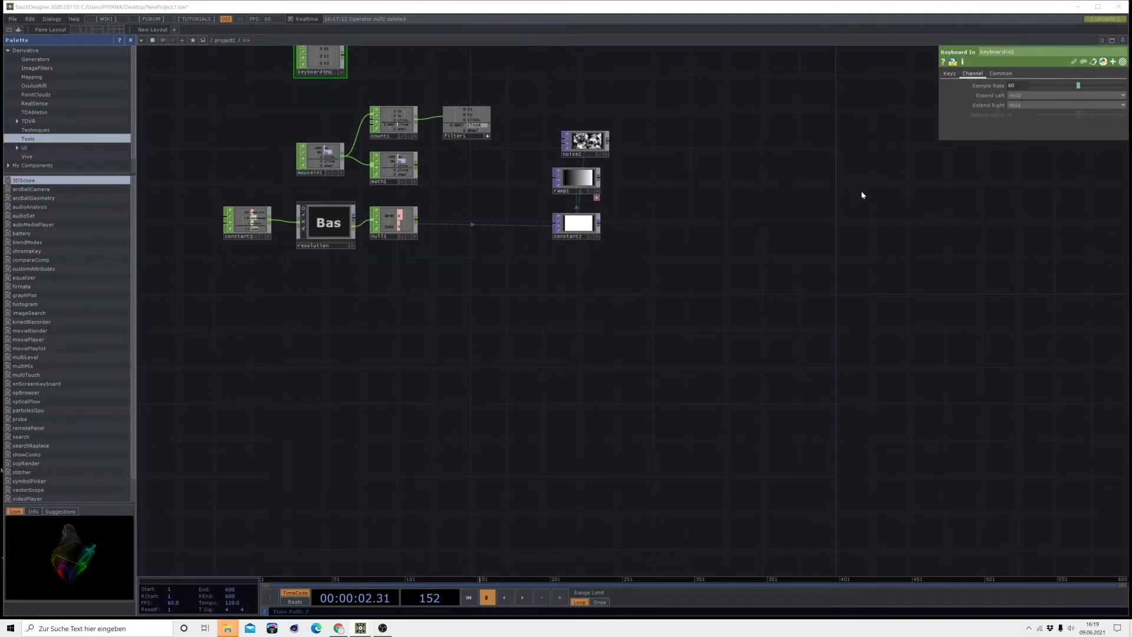
Add a Text TOP in the empty network area below the resolution component
{"action": "left_click_drag", "start_coordinate": [341, 382], "coordinate": [394, 261]}
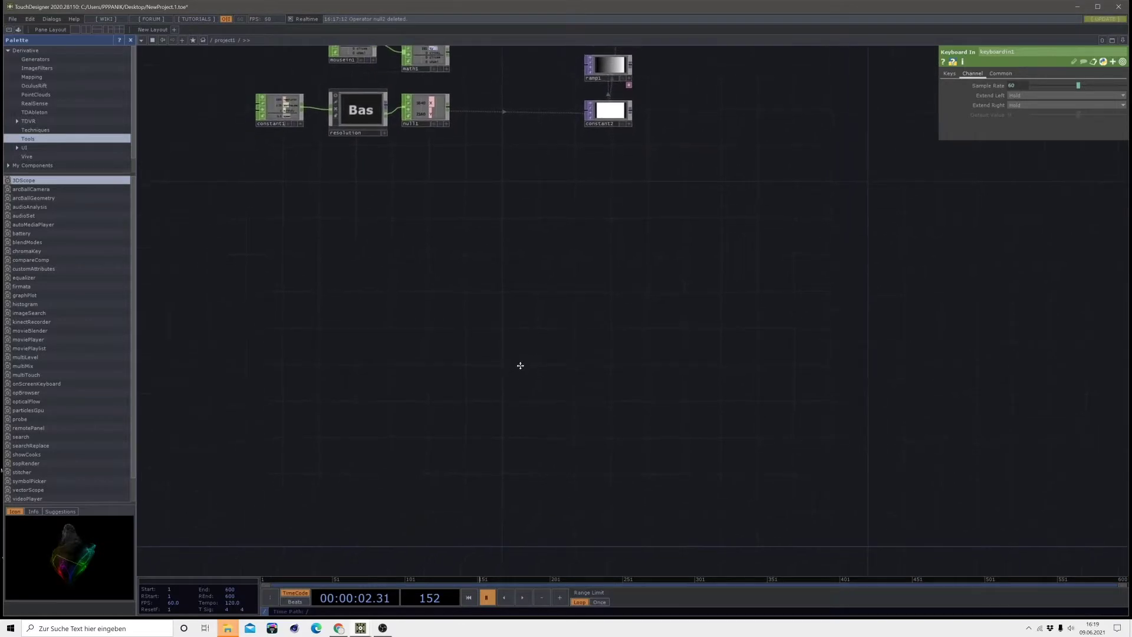
{"action": "left_click_drag", "start_coordinate": [520, 366], "coordinate": [521, 365]}
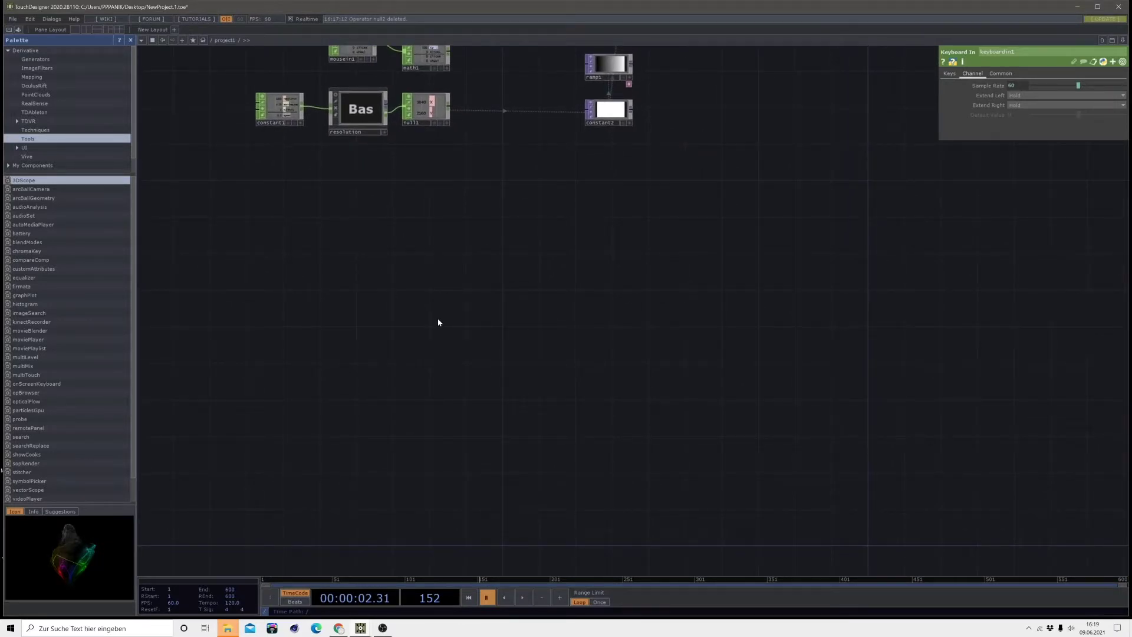
{"action": "key", "text": "Tab"}
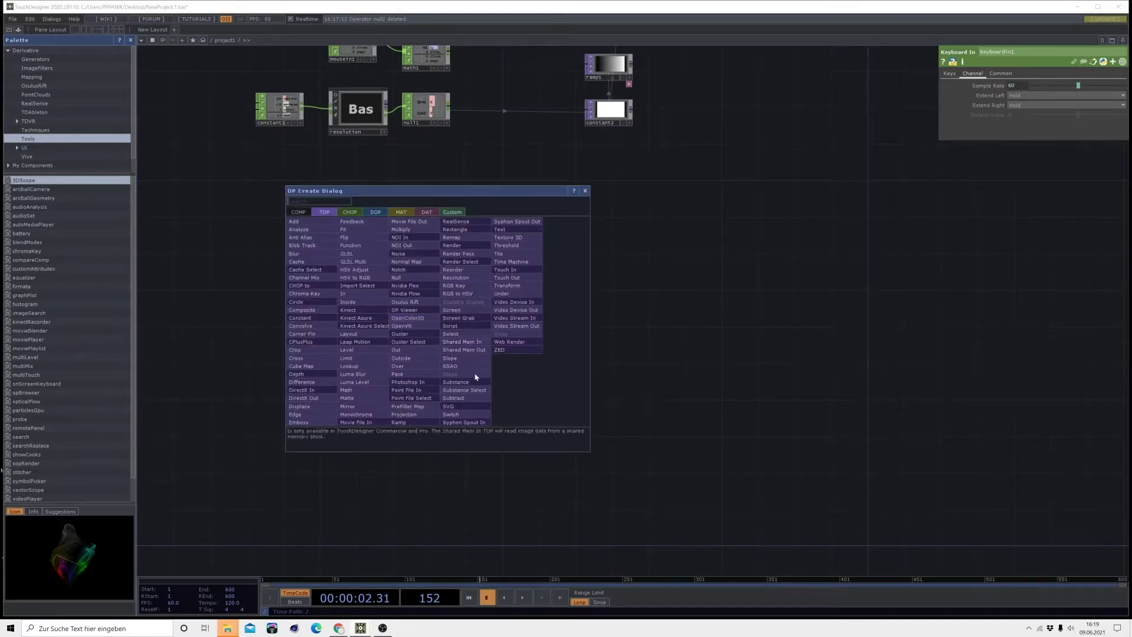
{"action": "left_click", "coordinate": [503, 230]}
{"action": "left_click", "coordinate": [317, 280]}
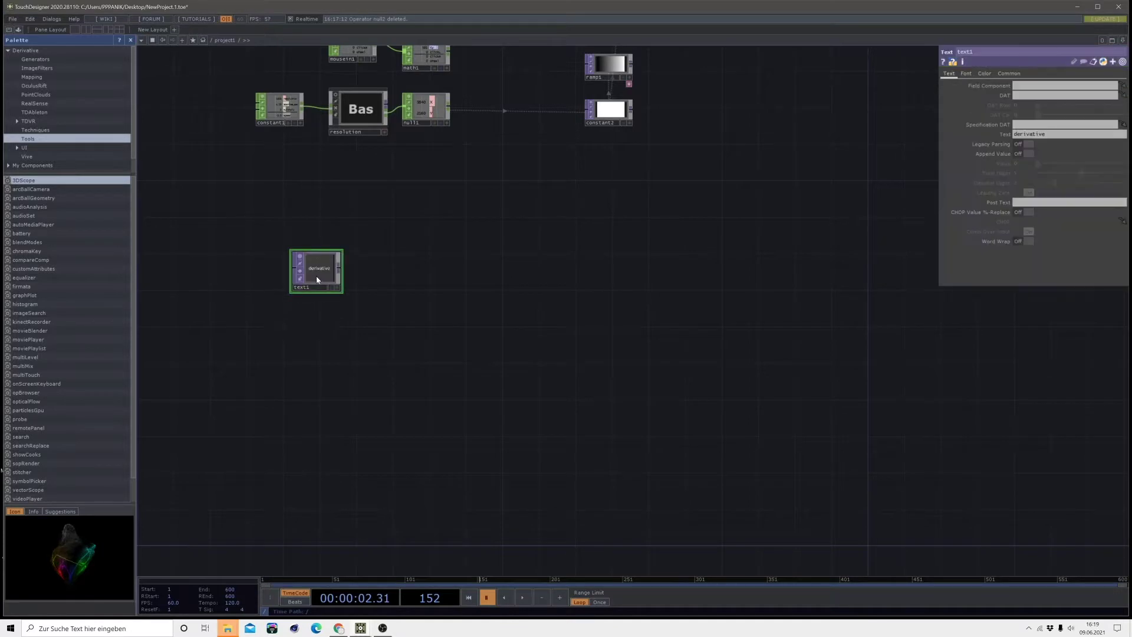
Append a Null TOP to the output of the Text TOP
{"action": "left_click", "coordinate": [441, 258]}
{"action": "key", "text": "alt+n"}
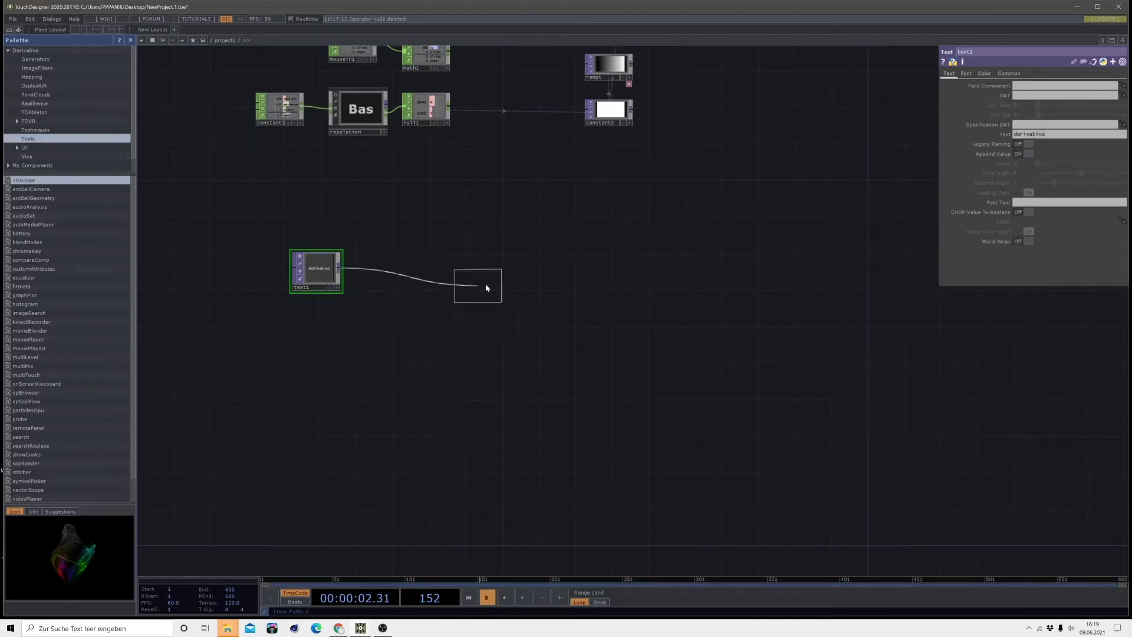
{"action": "left_click", "coordinate": [615, 273]}
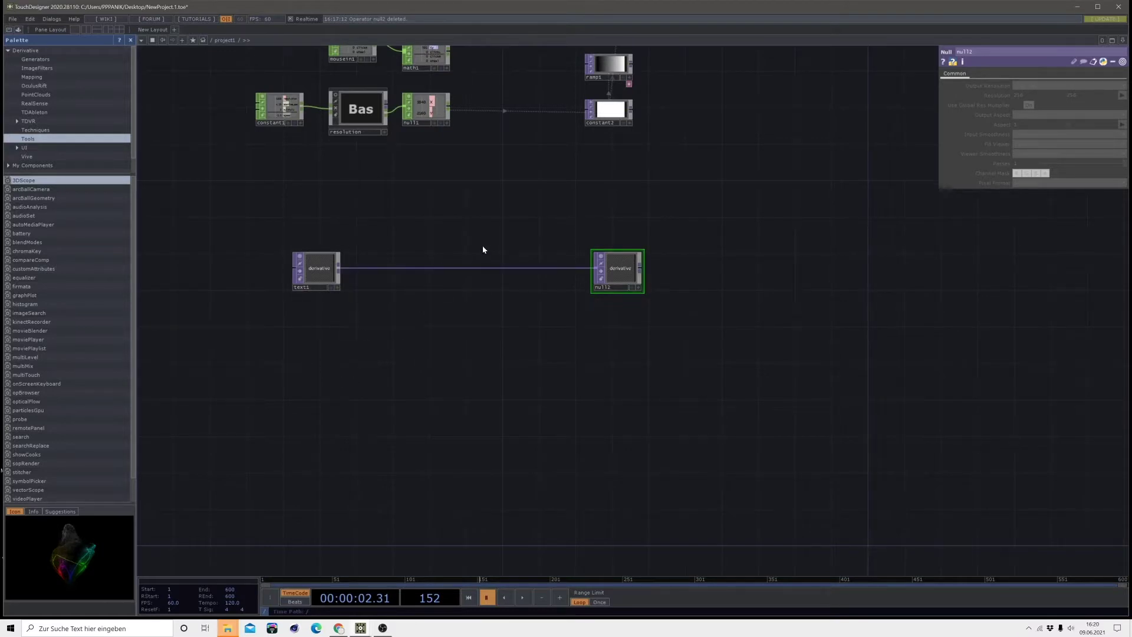
Display the new Null TOP as the network background and move it farther away from the Text TOP
{"action": "scroll", "coordinate": [610, 259], "scroll_direction": "up", "scroll_amount": 2}
{"action": "left_click_drag", "start_coordinate": [517, 310], "coordinate": [567, 319]}
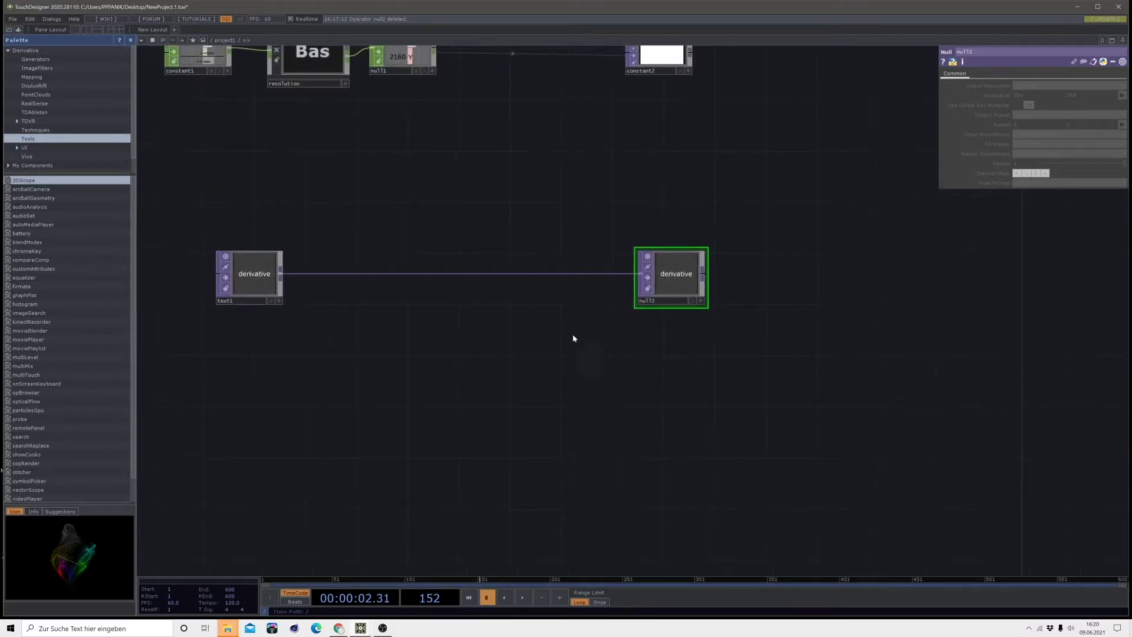
{"action": "left_click", "coordinate": [694, 302]}
{"action": "left_click_drag", "start_coordinate": [672, 277], "coordinate": [877, 277]}
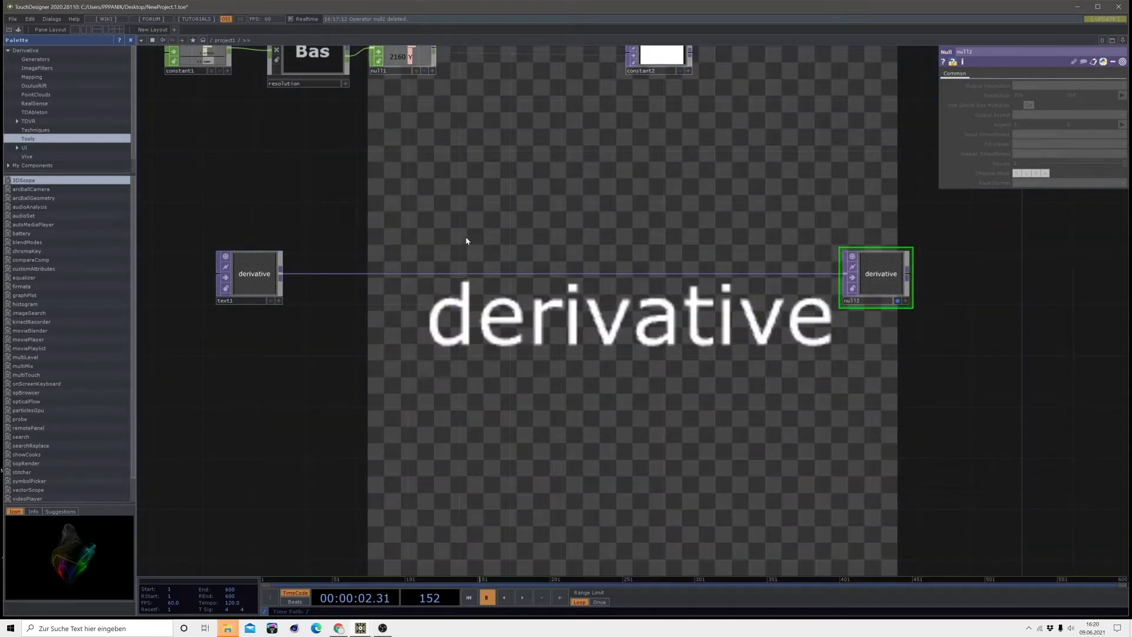
{"action": "left_click_drag", "start_coordinate": [466, 241], "coordinate": [662, 309]}
{"action": "left_click_drag", "start_coordinate": [767, 305], "coordinate": [655, 325]}
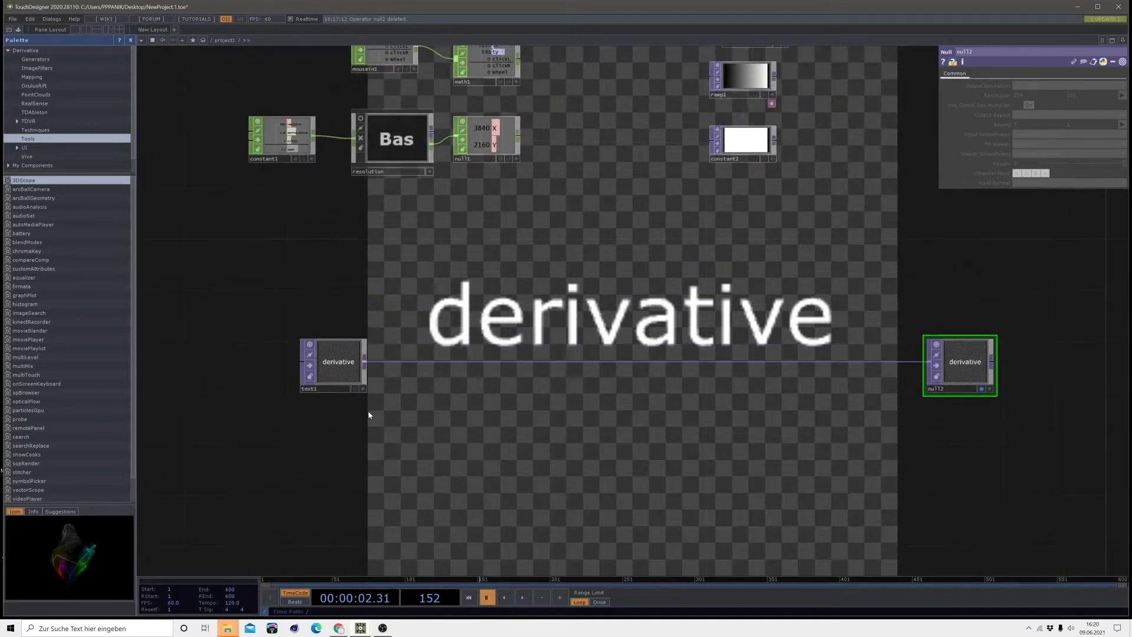
Set the resolution component's index to 1 for the square 3840 × 3840 format
{"action": "left_click", "coordinate": [345, 369]}
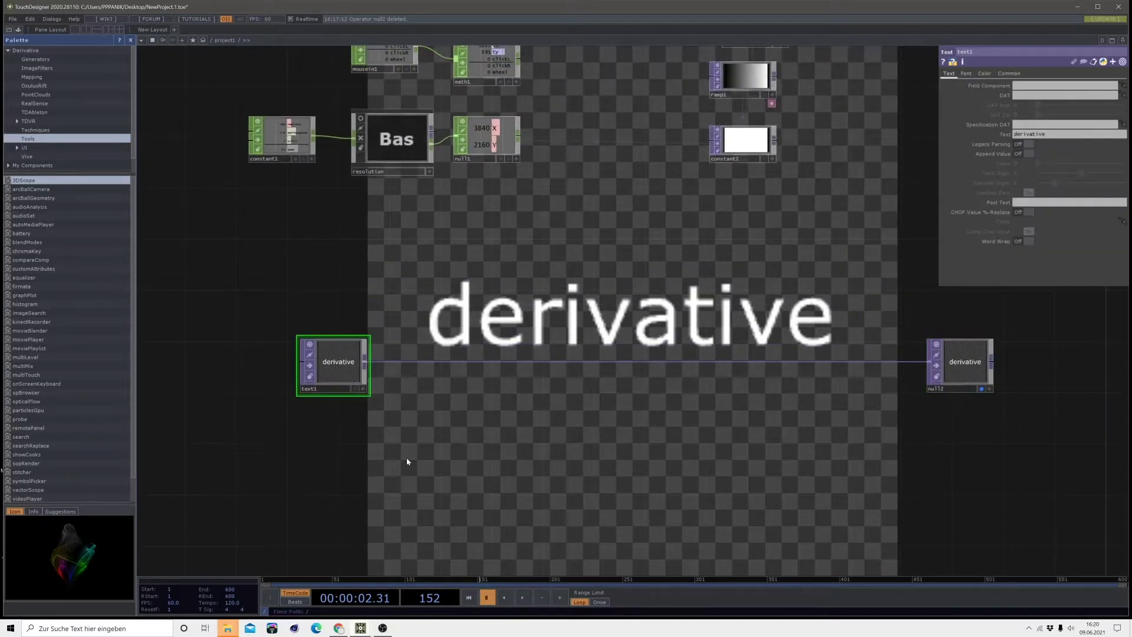
{"action": "left_click", "coordinate": [389, 149]}
{"action": "left_click_drag", "start_coordinate": [1025, 98], "coordinate": [1056, 98]}
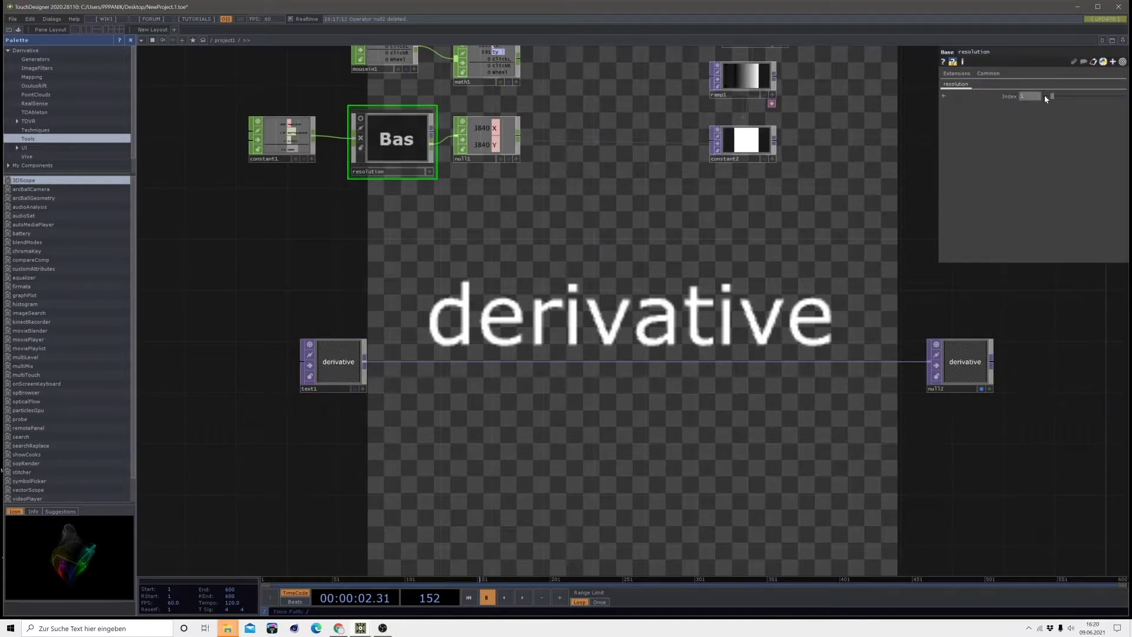
Copy the resolution parameter of the constant2 node and paste it as a reference into the Text TOP's resolution
{"action": "left_click", "coordinate": [756, 139]}
{"action": "right_click", "coordinate": [994, 97]}
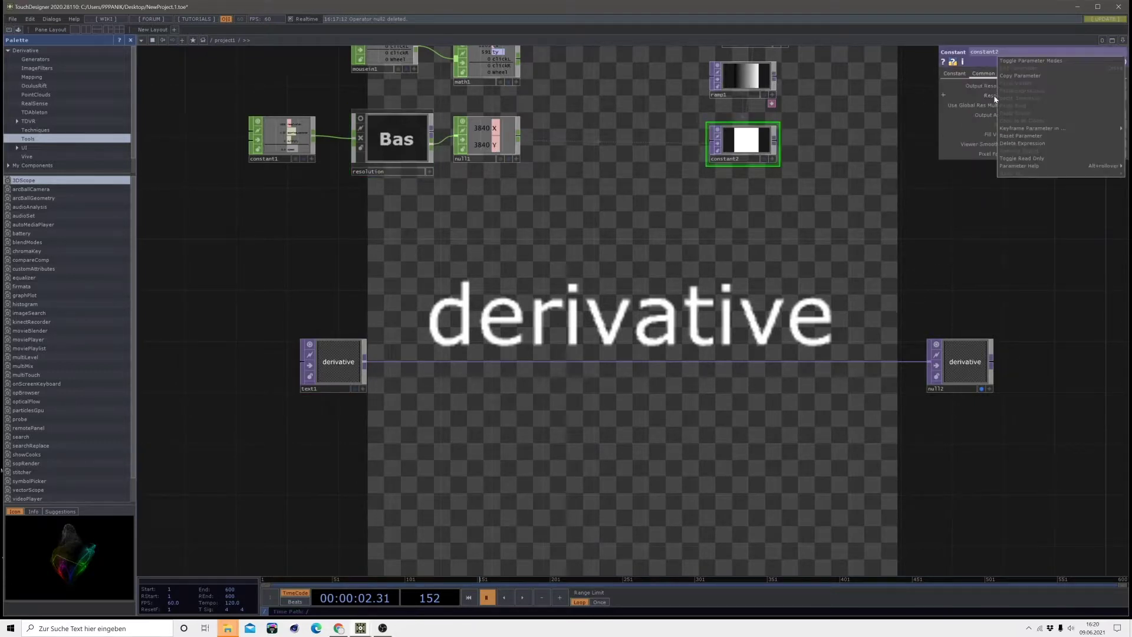
{"action": "left_click", "coordinate": [1005, 77]}
{"action": "left_click", "coordinate": [337, 365]}
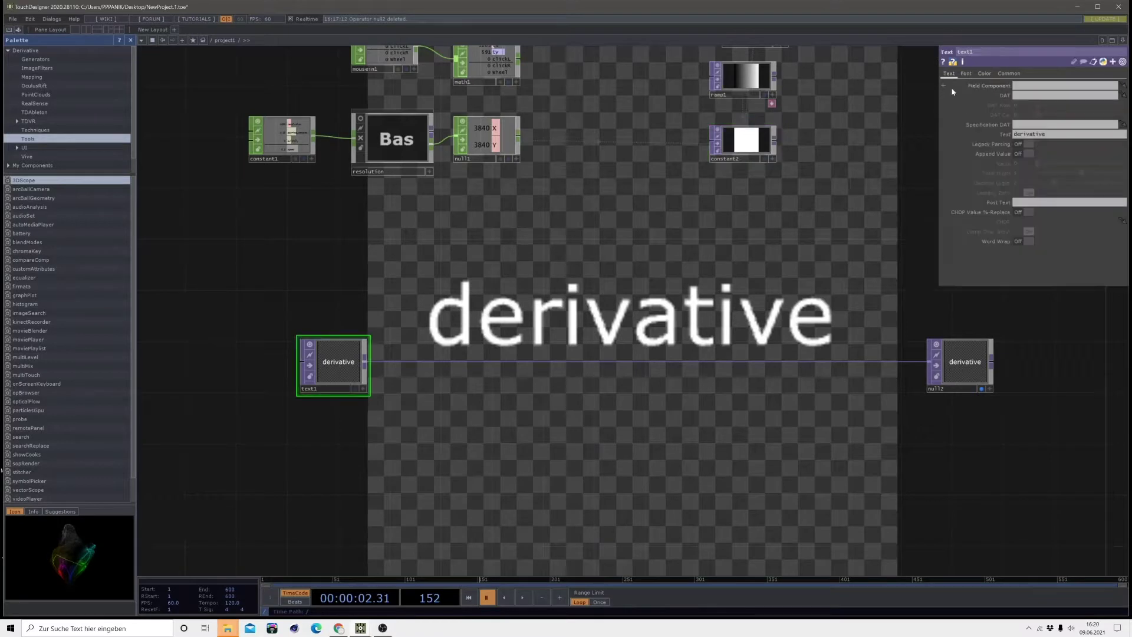
{"action": "left_click", "coordinate": [1010, 74]}
{"action": "right_click", "coordinate": [1005, 94]}
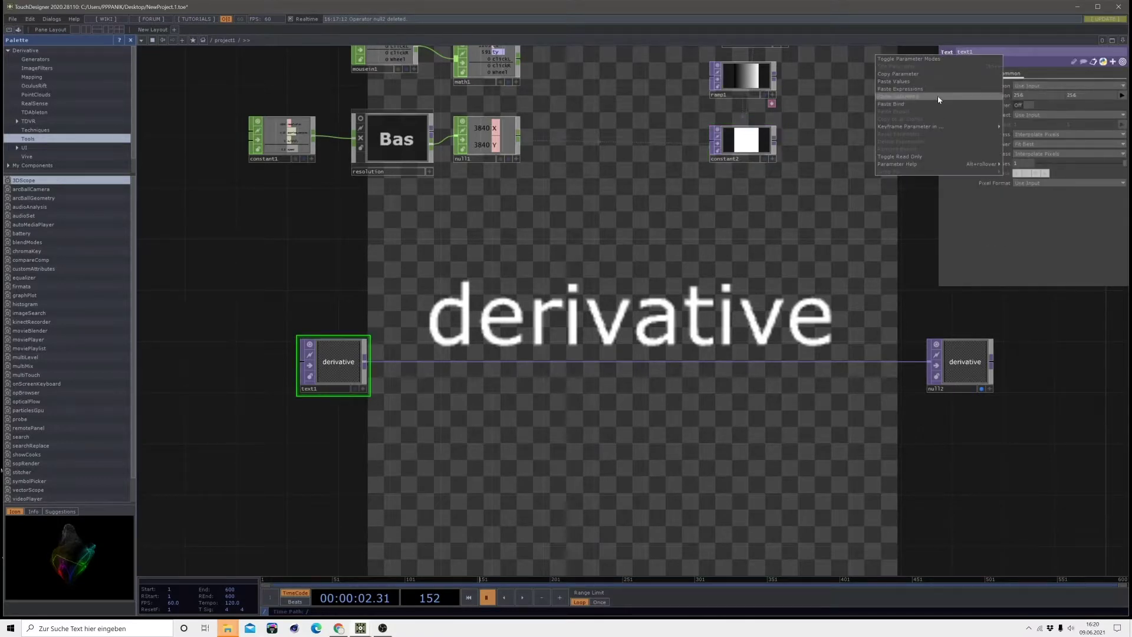
{"action": "left_click", "coordinate": [937, 96]}
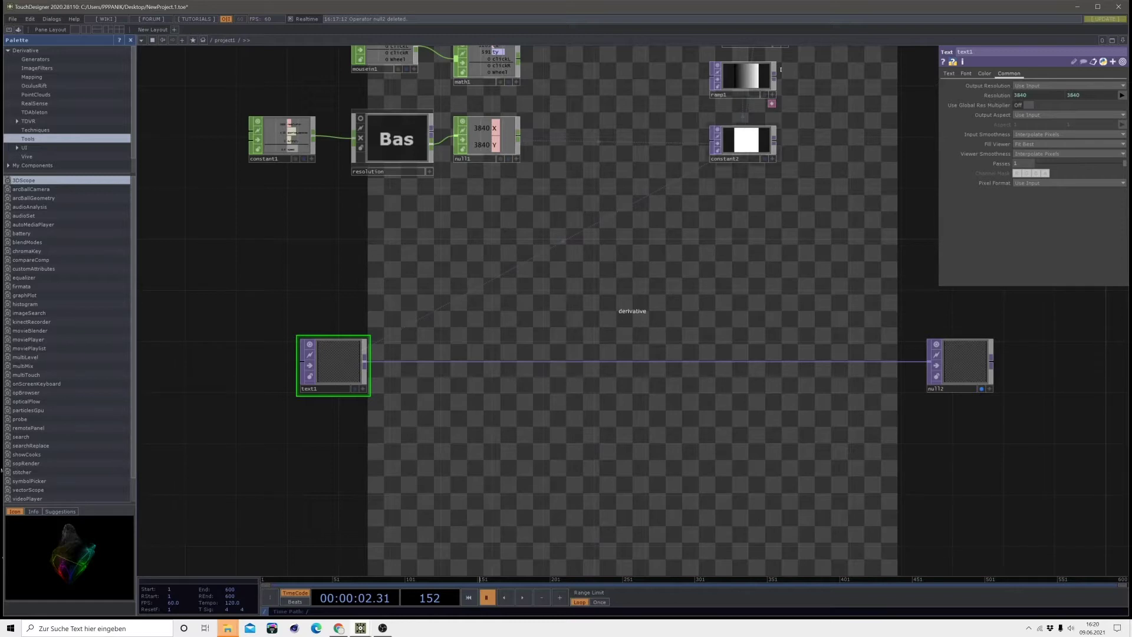
Set the Text TOP's font auto-sizing to Auto-Fit Always and its font to Arial
{"action": "left_click", "coordinate": [953, 78]}
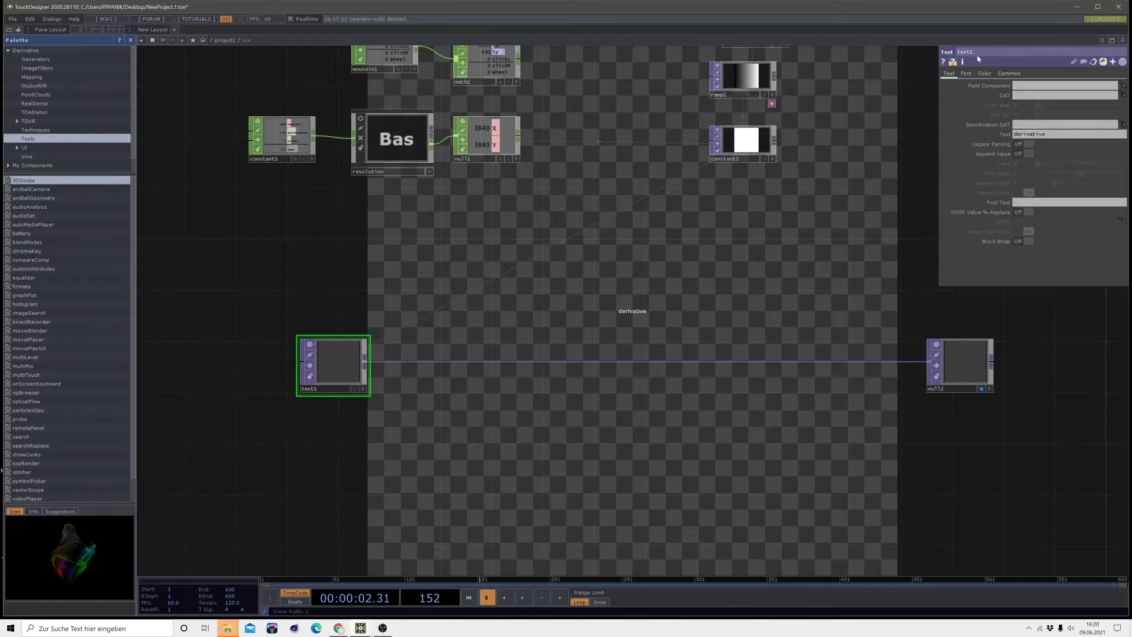
{"action": "left_click", "coordinate": [965, 74]}
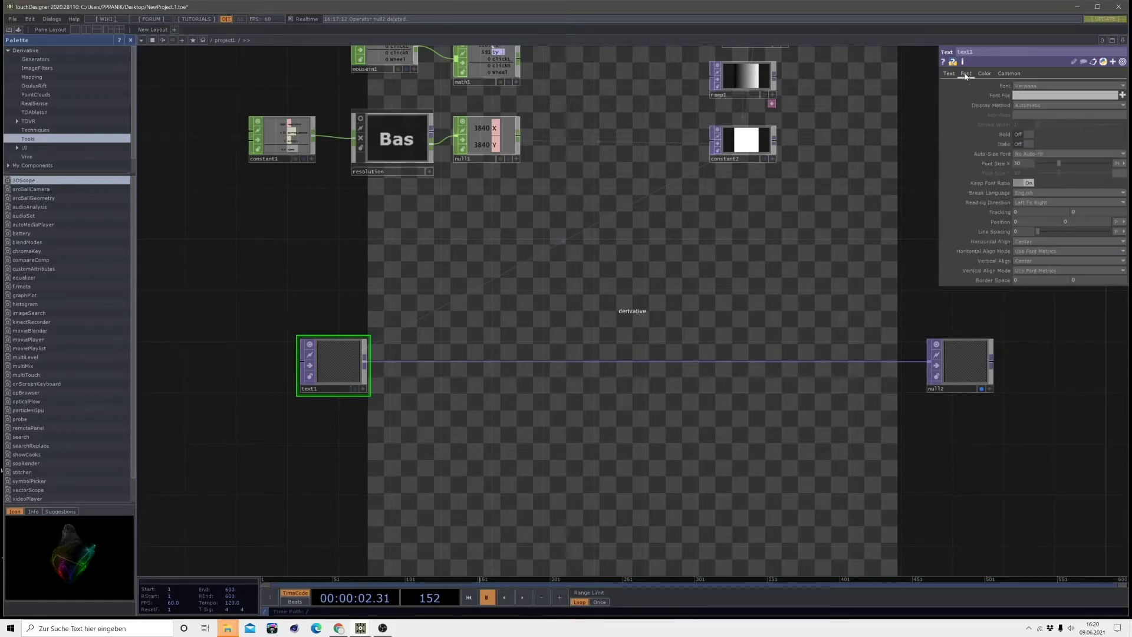
{"action": "left_click", "coordinate": [1024, 153]}
{"action": "left_click", "coordinate": [1036, 170]}
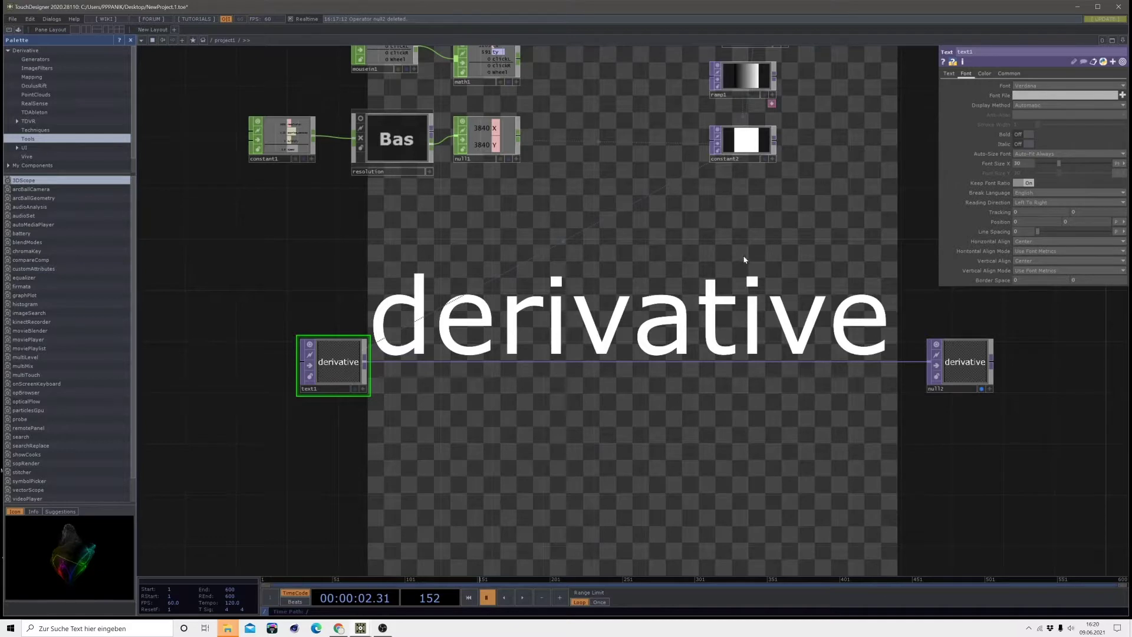
{"action": "left_click", "coordinate": [1036, 86]}
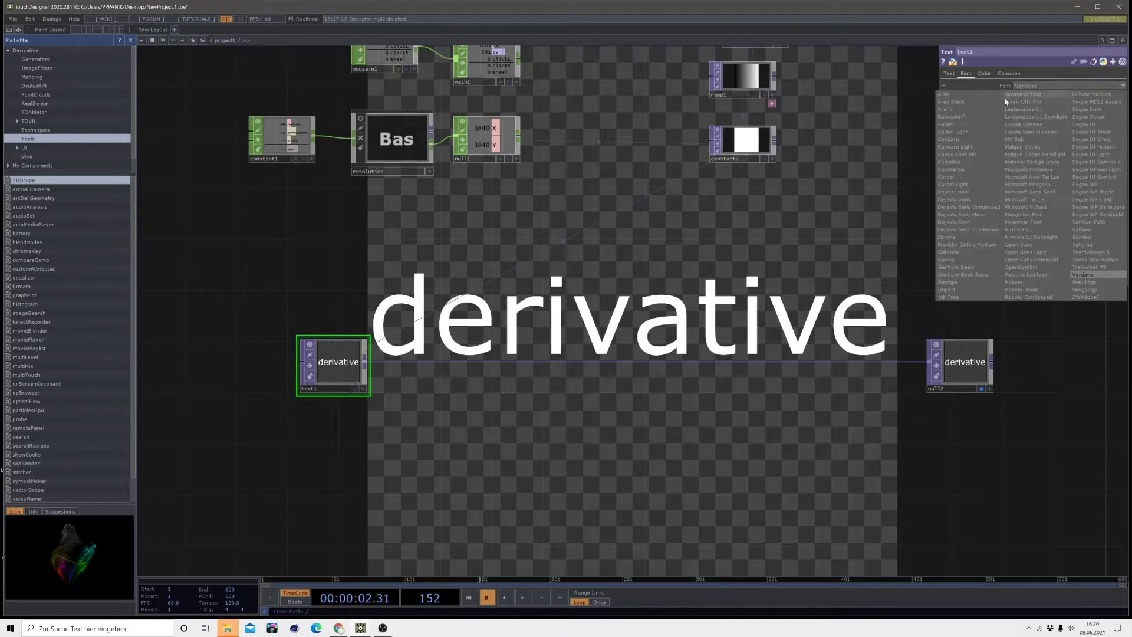
{"action": "left_click", "coordinate": [977, 95]}
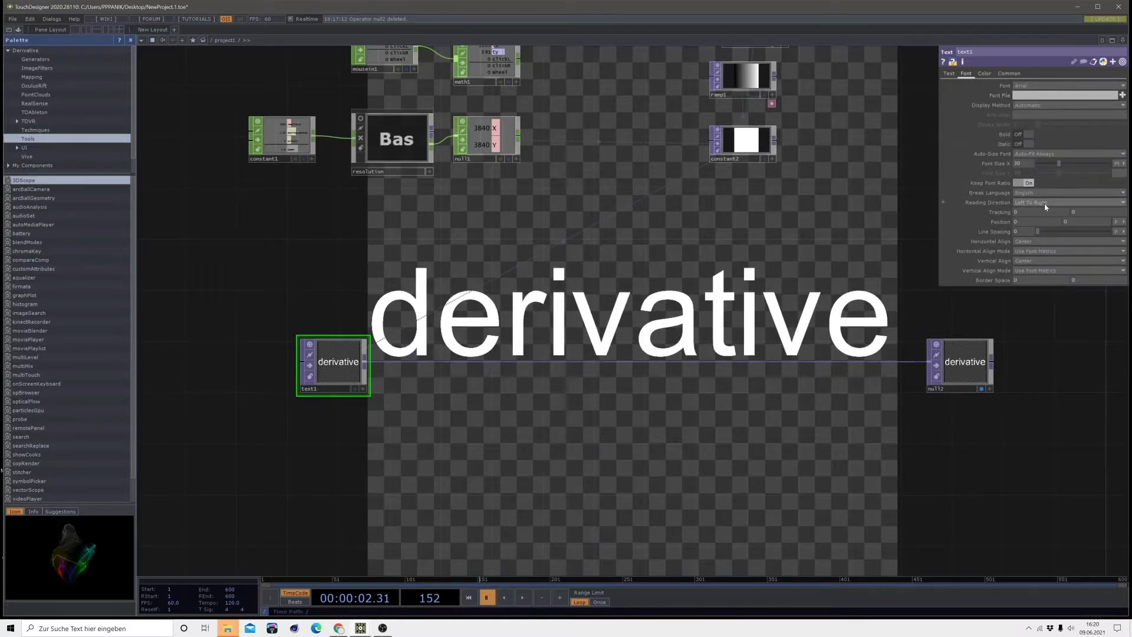
Set the Text TOP's text to PANIC
{"action": "left_click", "coordinate": [949, 76]}
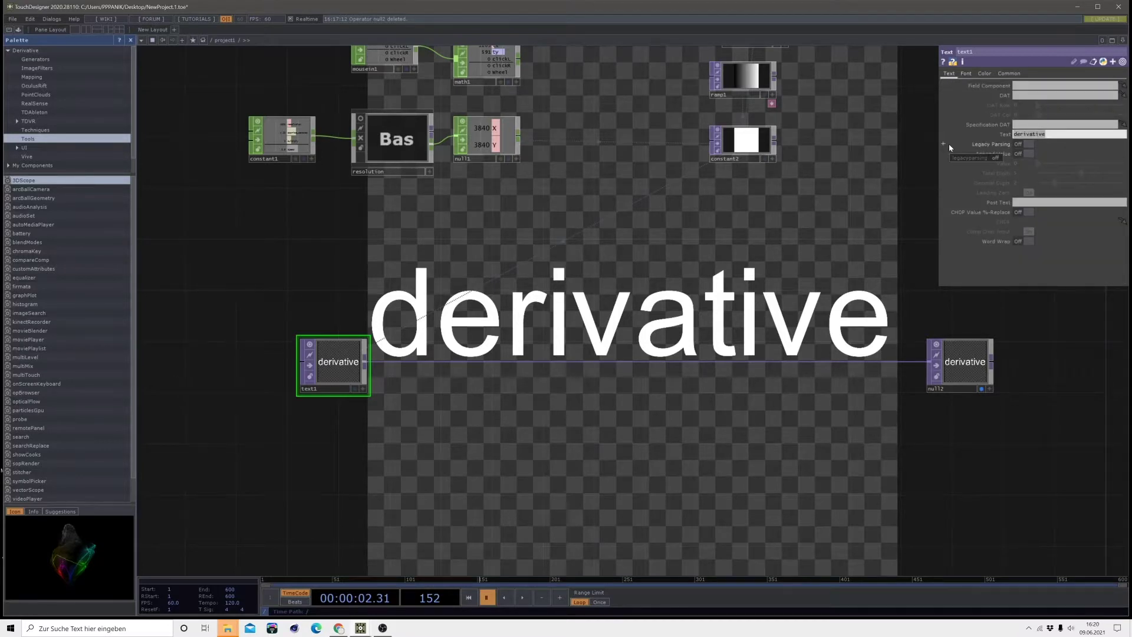
{"action": "type", "text": "PANIC"}
{"action": "key", "text": "Return"}
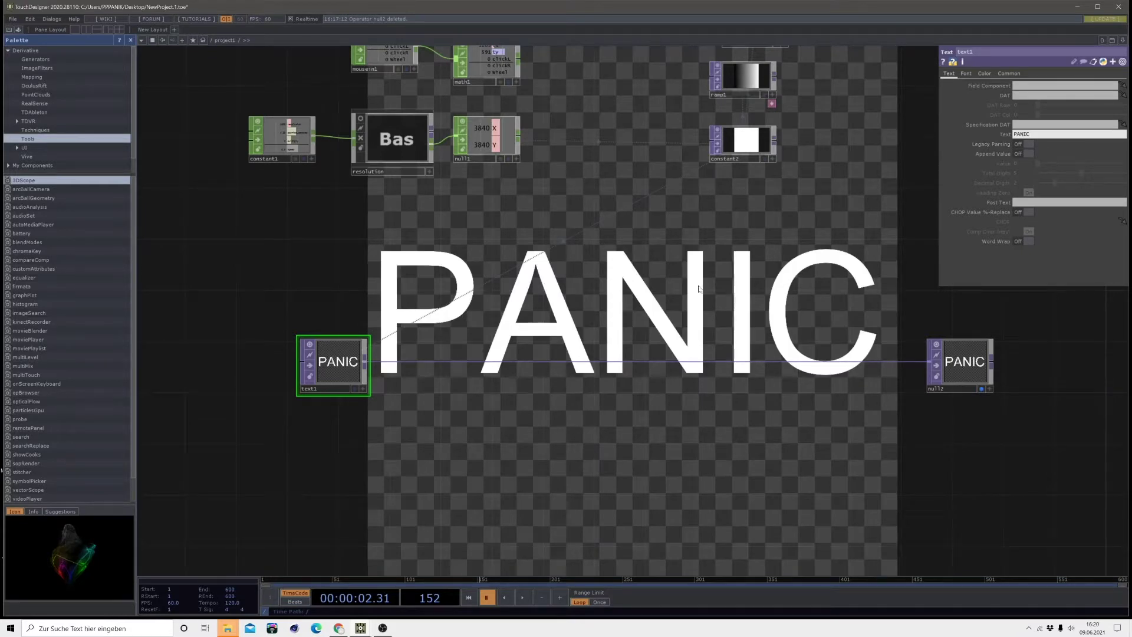
Duplicate the PANIC Text TOP directly below the original and set the copy's text to P
{"action": "left_click_drag", "start_coordinate": [435, 418], "coordinate": [450, 393]}
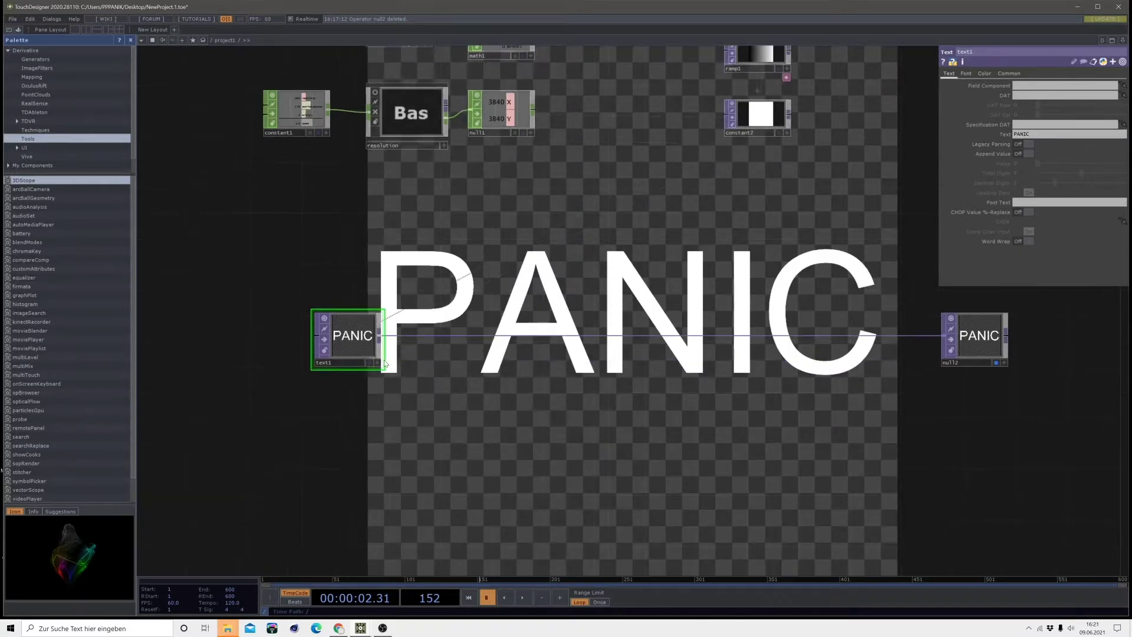
{"action": "left_click", "coordinate": [1035, 135]}
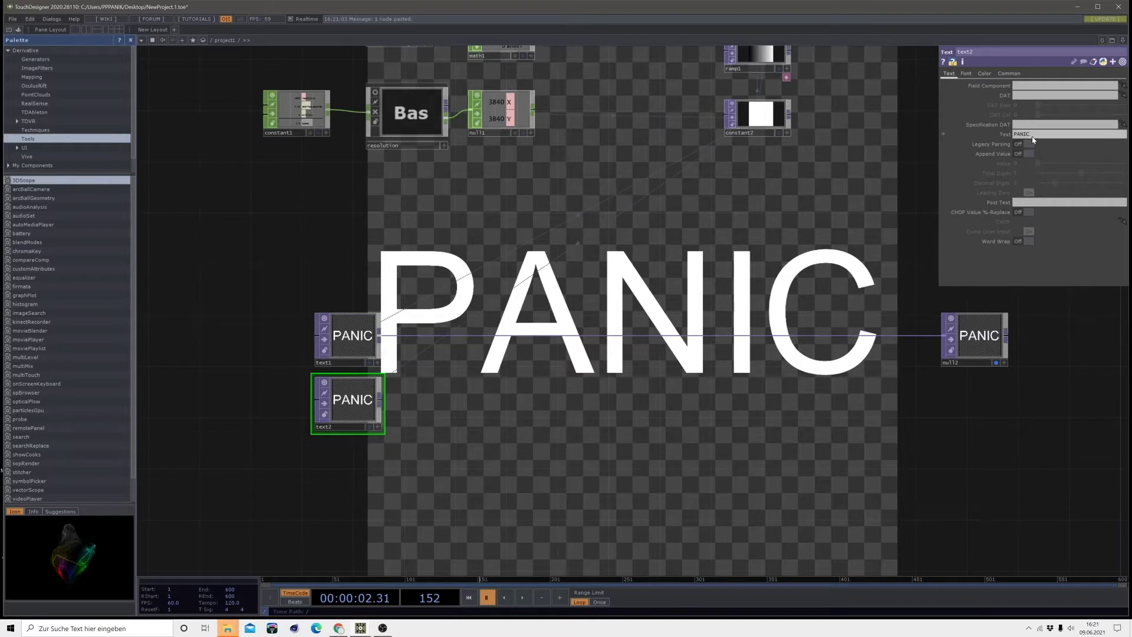
{"action": "type", "text": "P"}
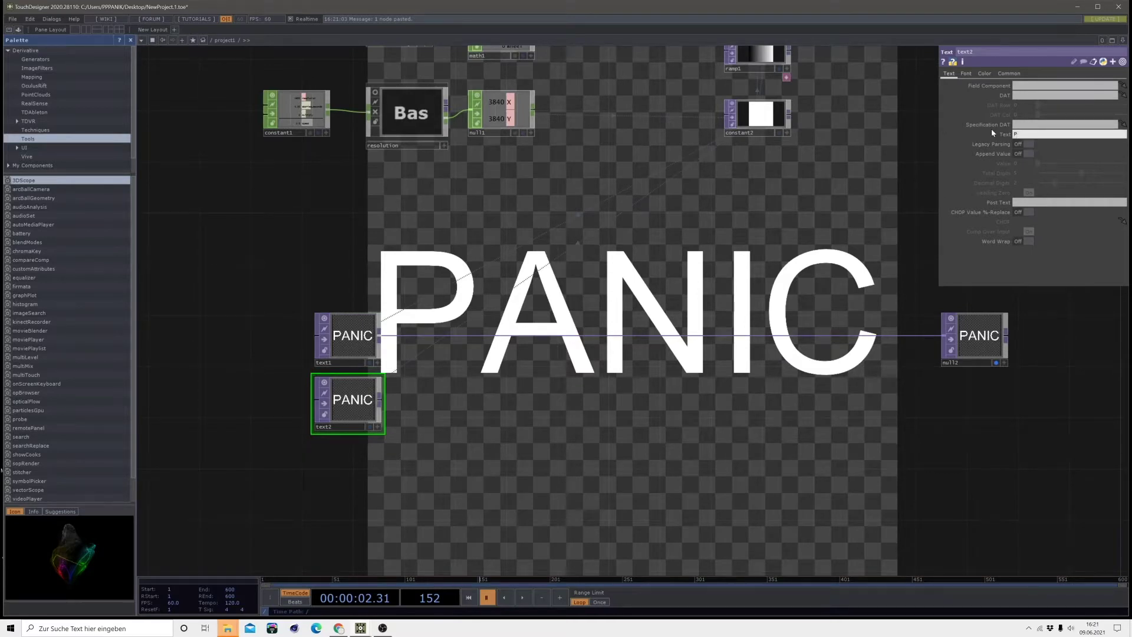
Insert a Switch TOP between text1 and null2 and connect the P Text TOP as its second input
{"action": "right_click", "coordinate": [447, 337]}
{"action": "left_click", "coordinate": [456, 329]}
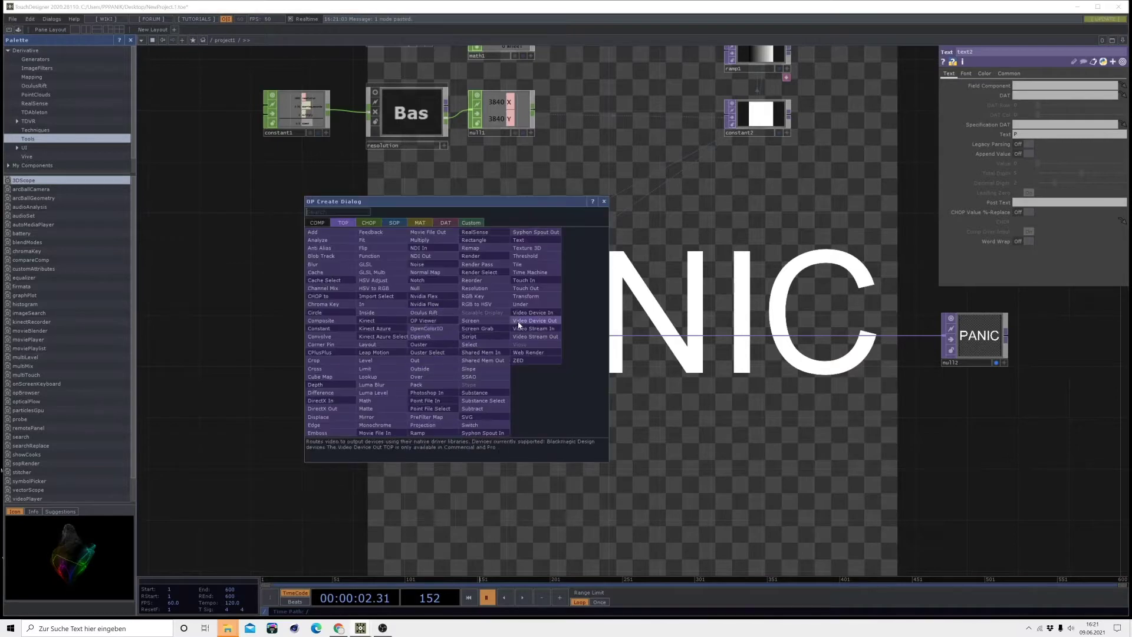
{"action": "left_click", "coordinate": [470, 424]}
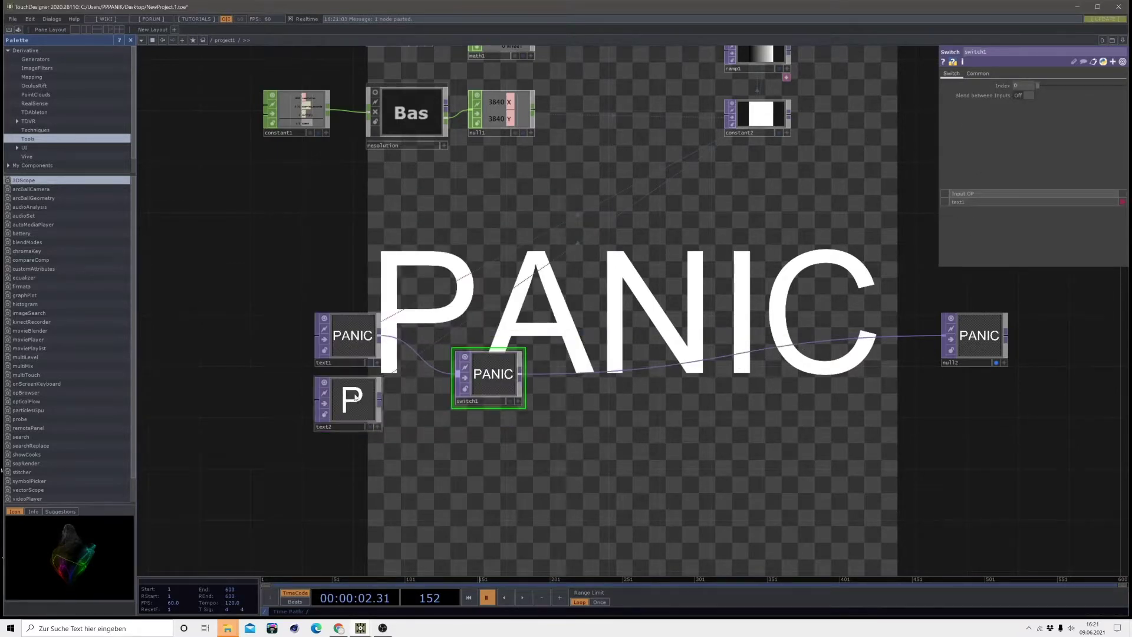
{"action": "left_click_drag", "start_coordinate": [380, 399], "coordinate": [458, 374]}
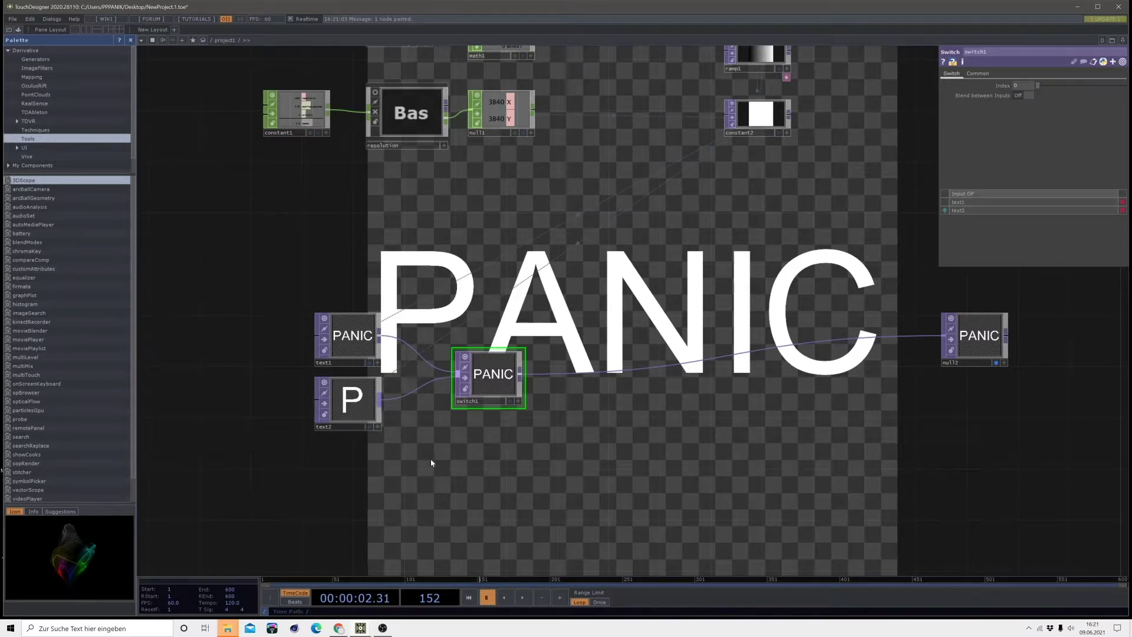
Try the Switch TOP's index for choosing between the two texts, leaving it at 0
{"action": "left_click_drag", "start_coordinate": [402, 454], "coordinate": [387, 403]}
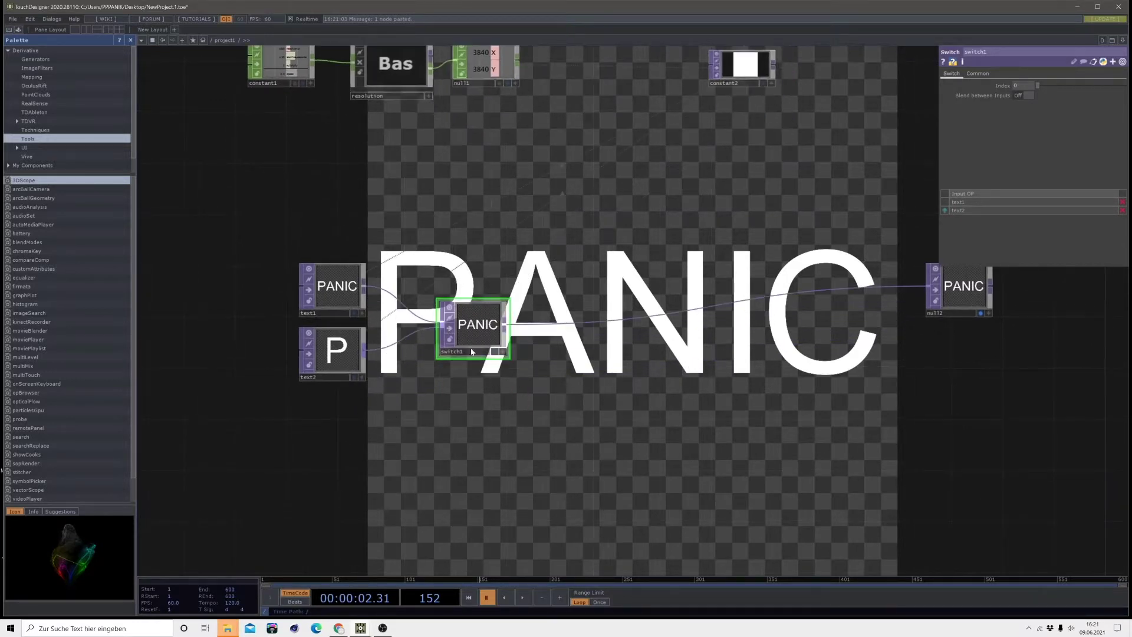
{"action": "scroll", "coordinate": [468, 349], "scroll_direction": "up", "scroll_amount": 2}
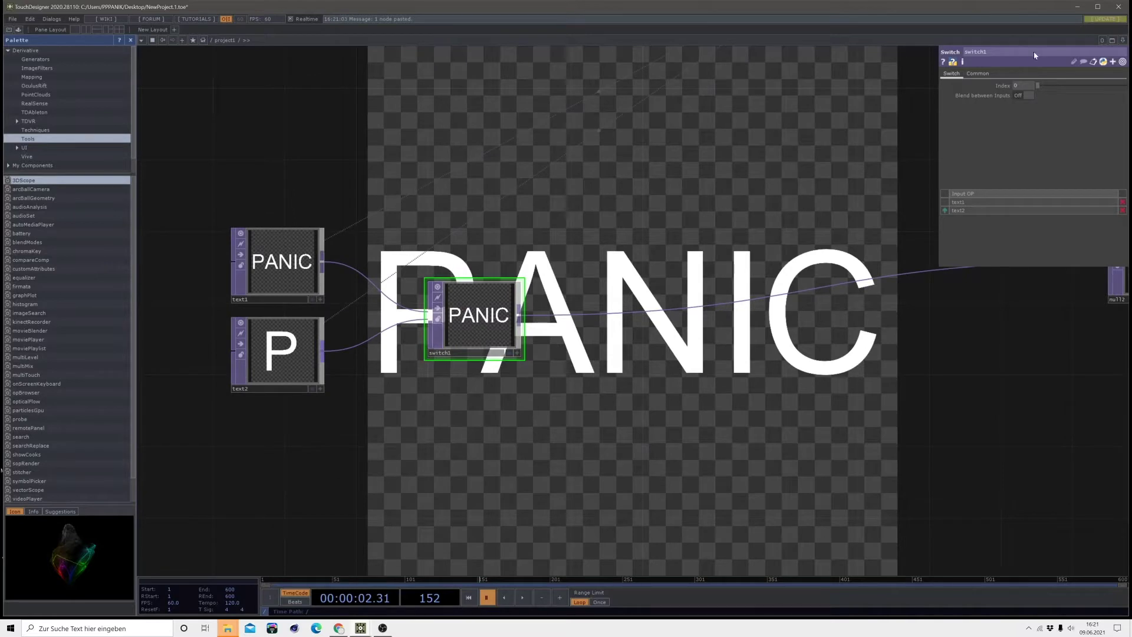
{"action": "mouse_move", "coordinate": [1039, 85]}
{"action": "left_mouse_down"}
{"action": "mouse_move", "coordinate": [1054, 89]}
{"action": "mouse_move", "coordinate": [1031, 91]}
{"action": "left_mouse_up"}
{"action": "scroll", "coordinate": [576, 403], "scroll_direction": "down", "scroll_amount": 2}
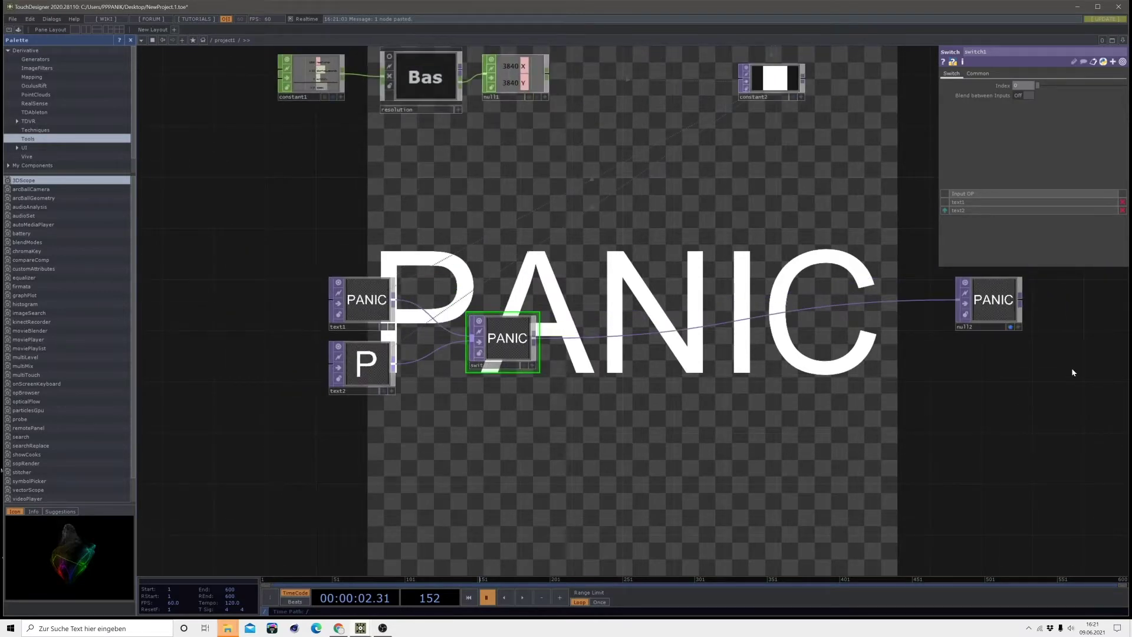
Move null2 farther out in line with the Switch TOP, and insert a Remap TOP between them with Extend set to Repeat
{"action": "left_click_drag", "start_coordinate": [684, 440], "coordinate": [514, 336]}
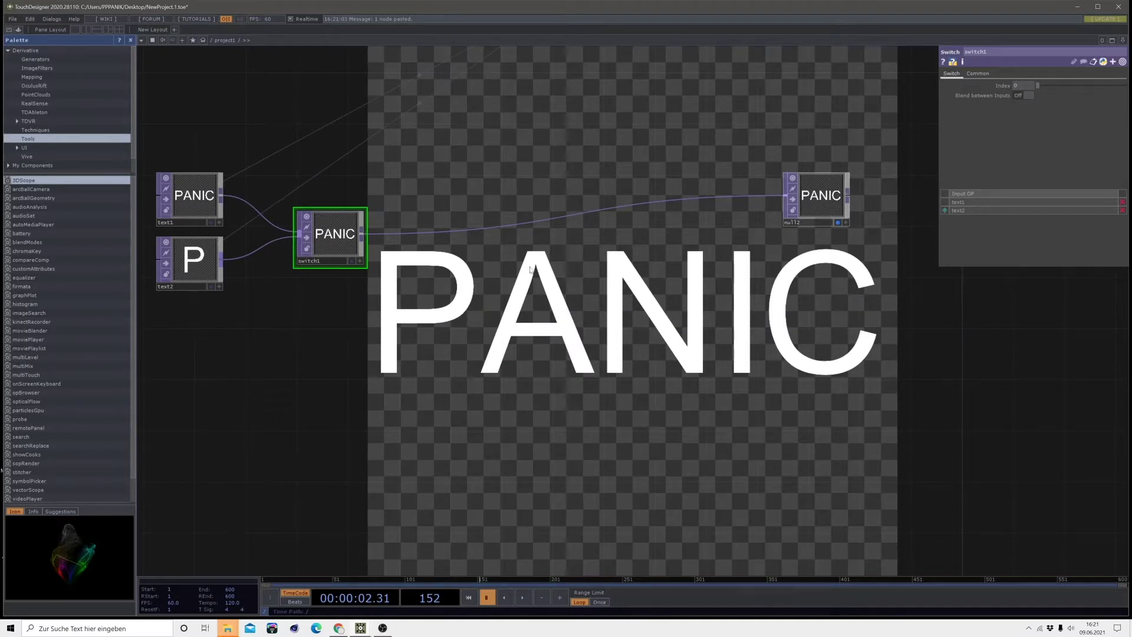
{"action": "left_click_drag", "start_coordinate": [819, 201], "coordinate": [909, 239]}
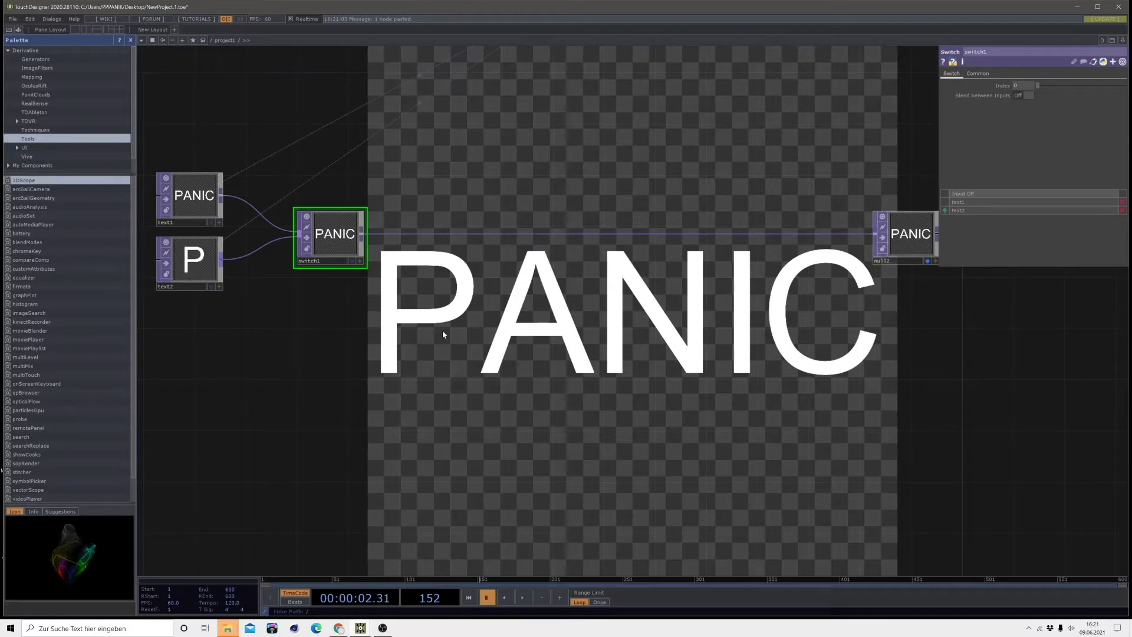
{"action": "right_click", "coordinate": [638, 234]}
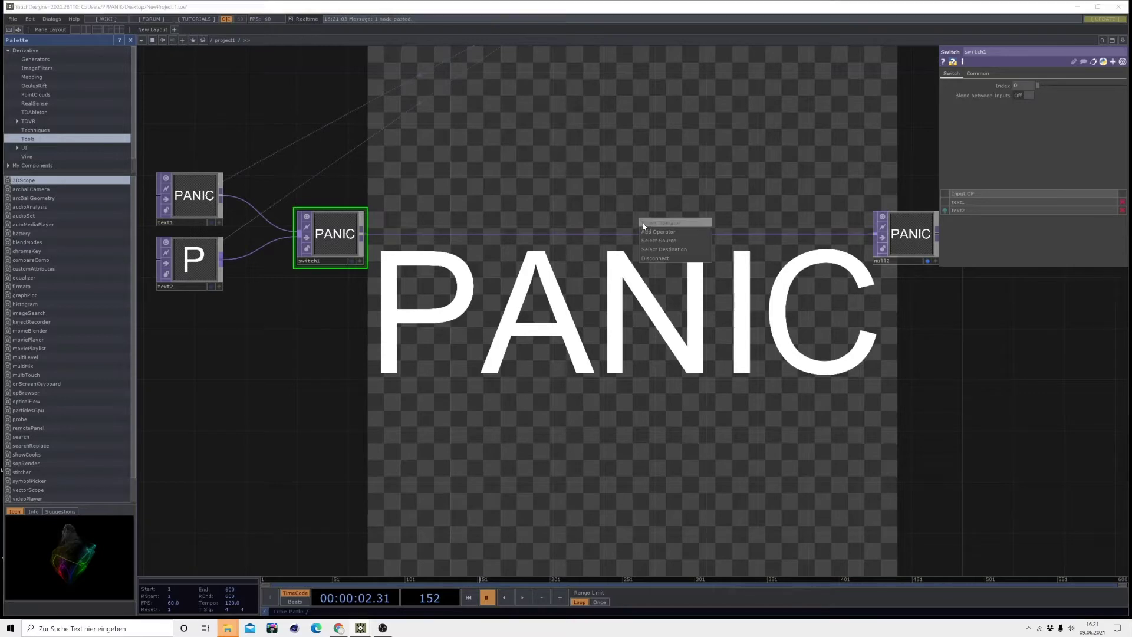
{"action": "left_click", "coordinate": [646, 224]}
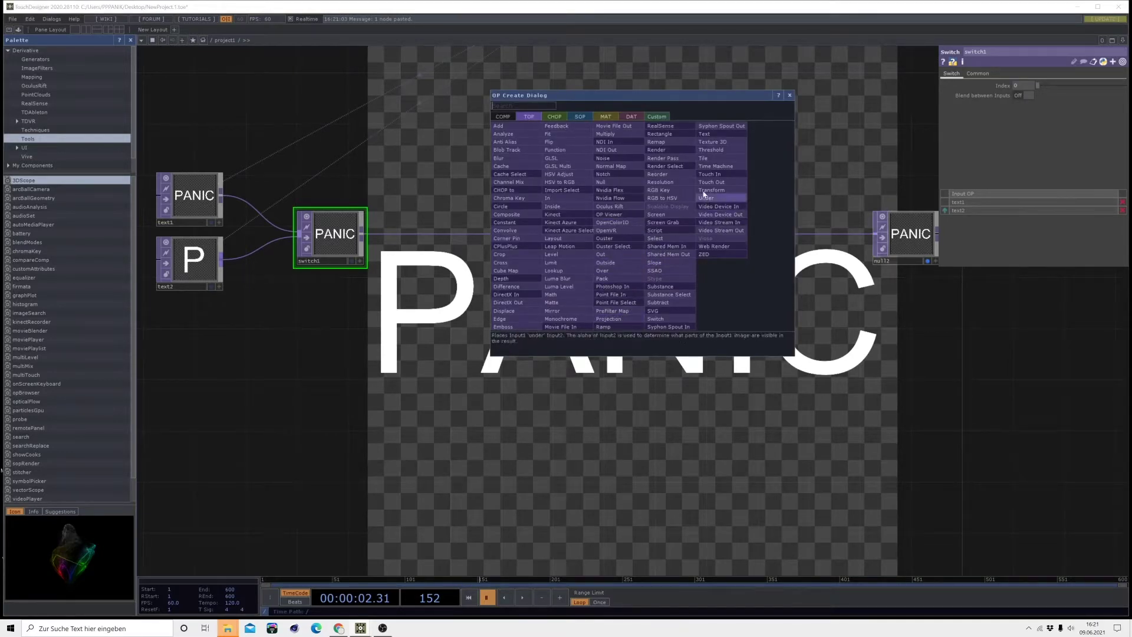
{"action": "left_click", "coordinate": [674, 142]}
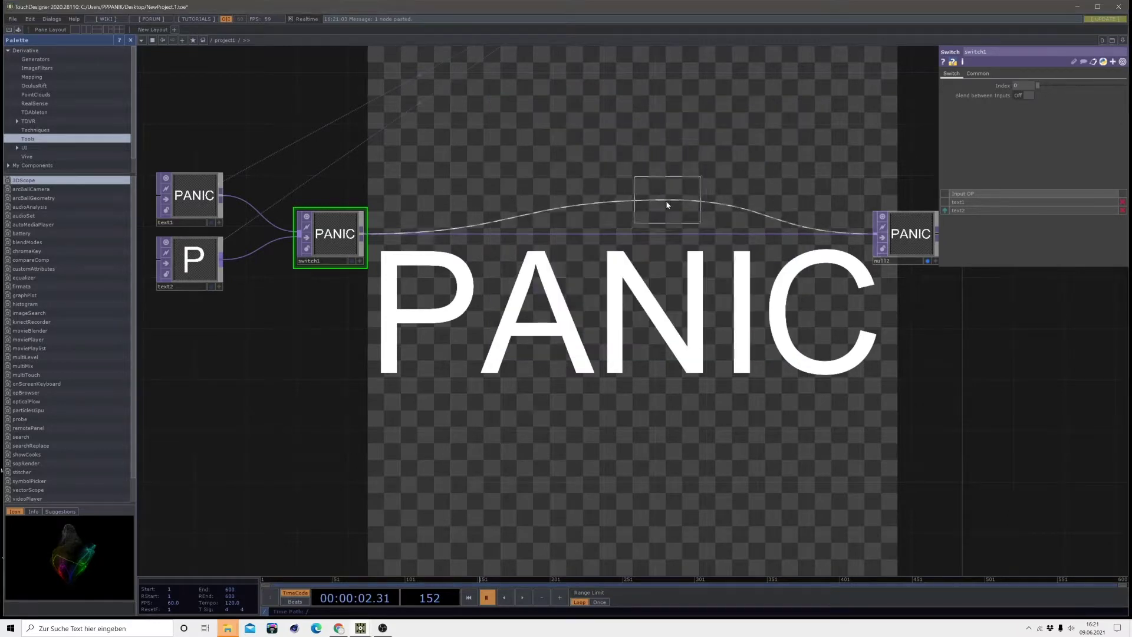
{"action": "left_click", "coordinate": [660, 242]}
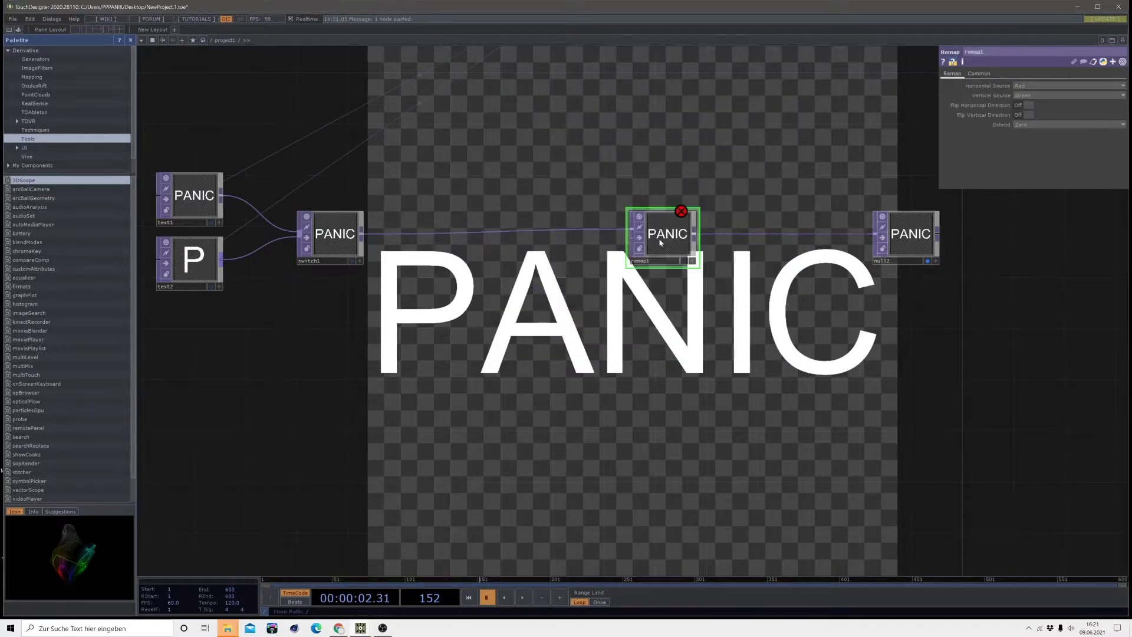
{"action": "left_click", "coordinate": [1016, 125]}
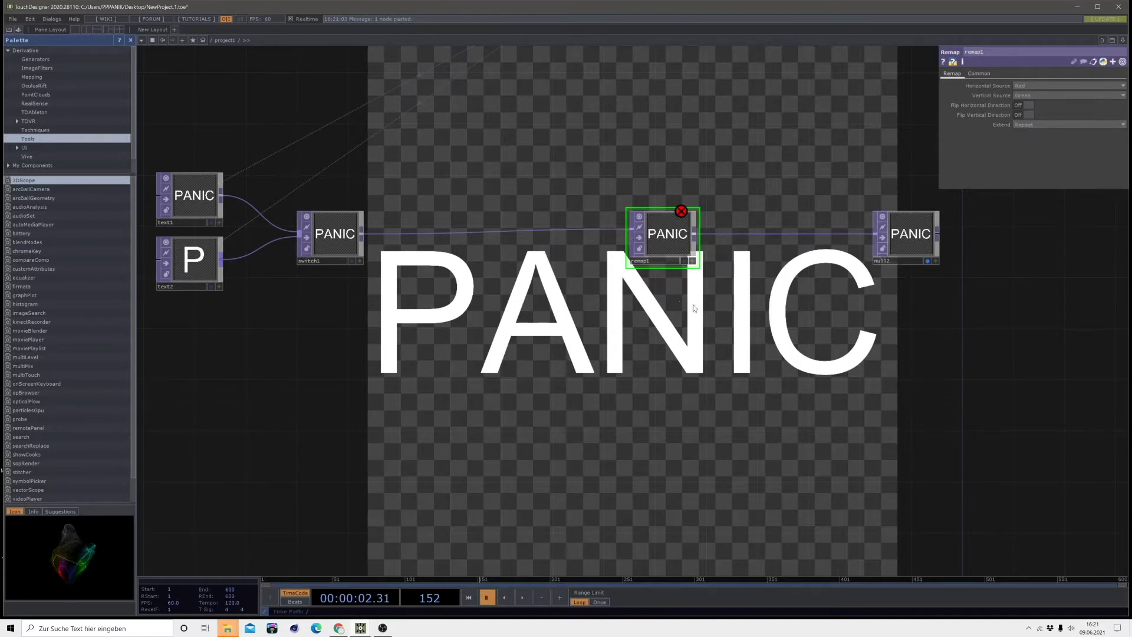
{"action": "left_click_drag", "start_coordinate": [598, 452], "coordinate": [586, 432]}
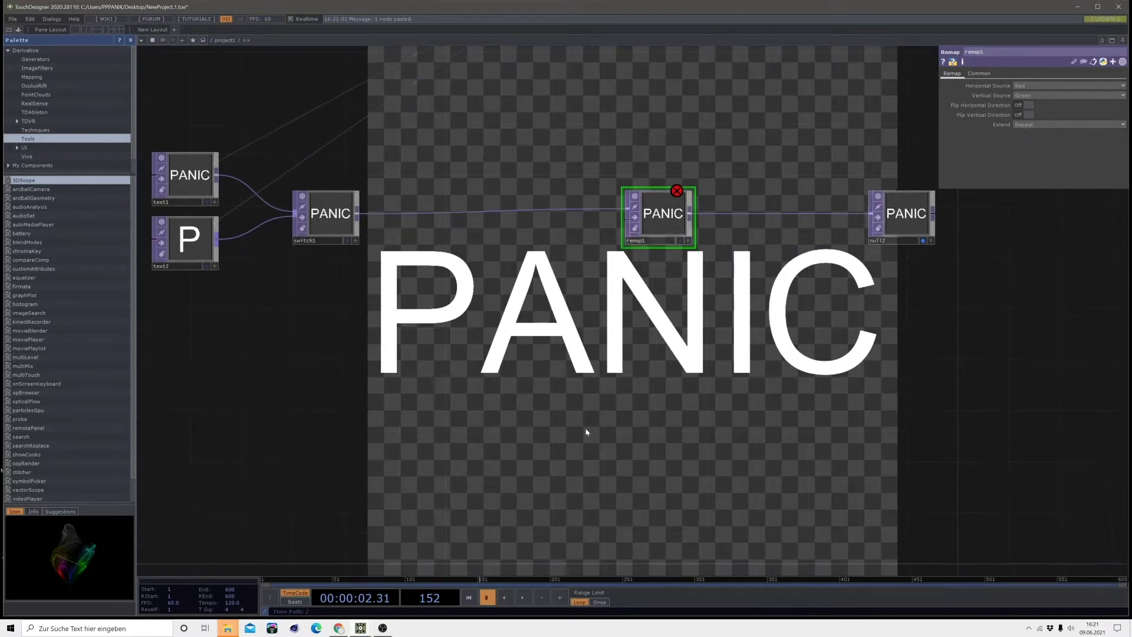
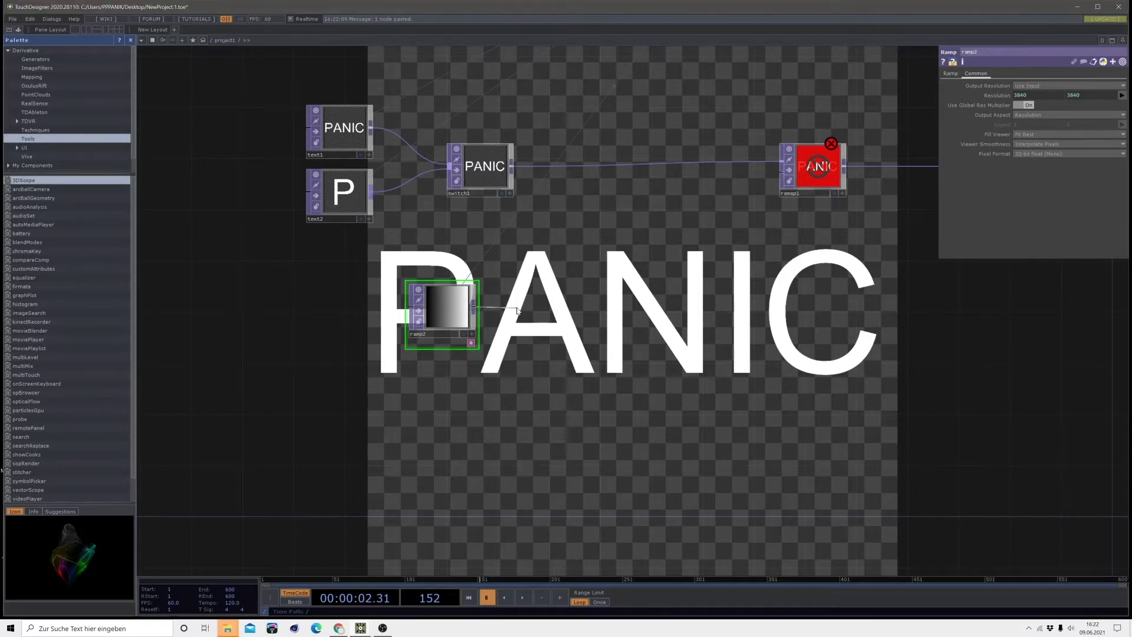
Add a Reorder TOP fed by ramp2 and line both operators up below the text chain with space between them
{"action": "right_click", "coordinate": [478, 313]}
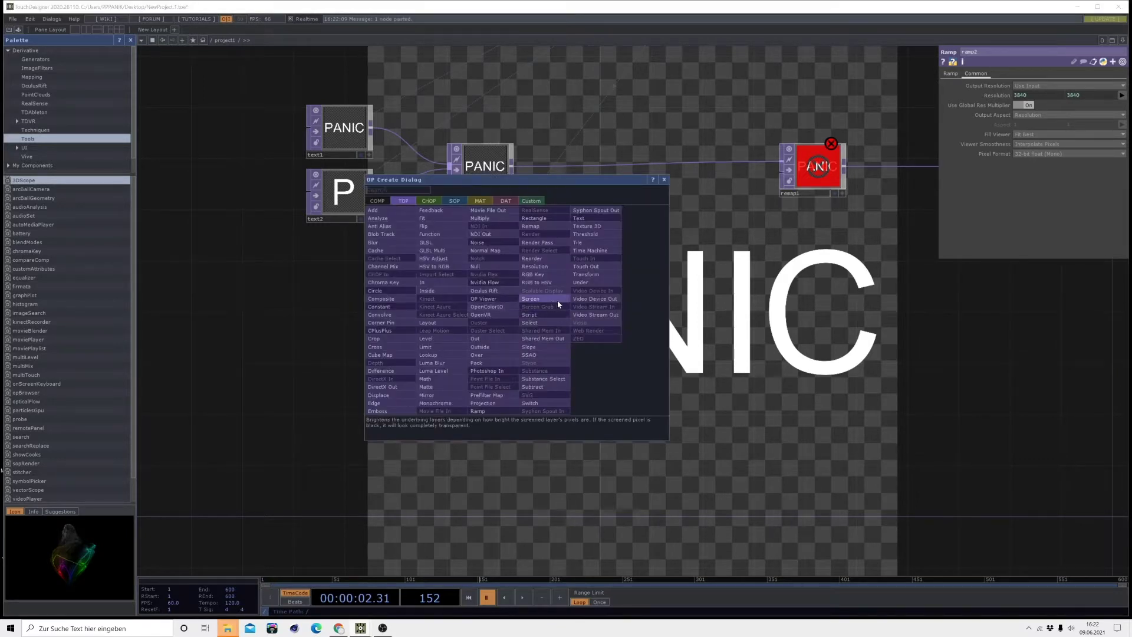
{"action": "left_click", "coordinate": [542, 266]}
{"action": "left_click", "coordinate": [573, 315]}
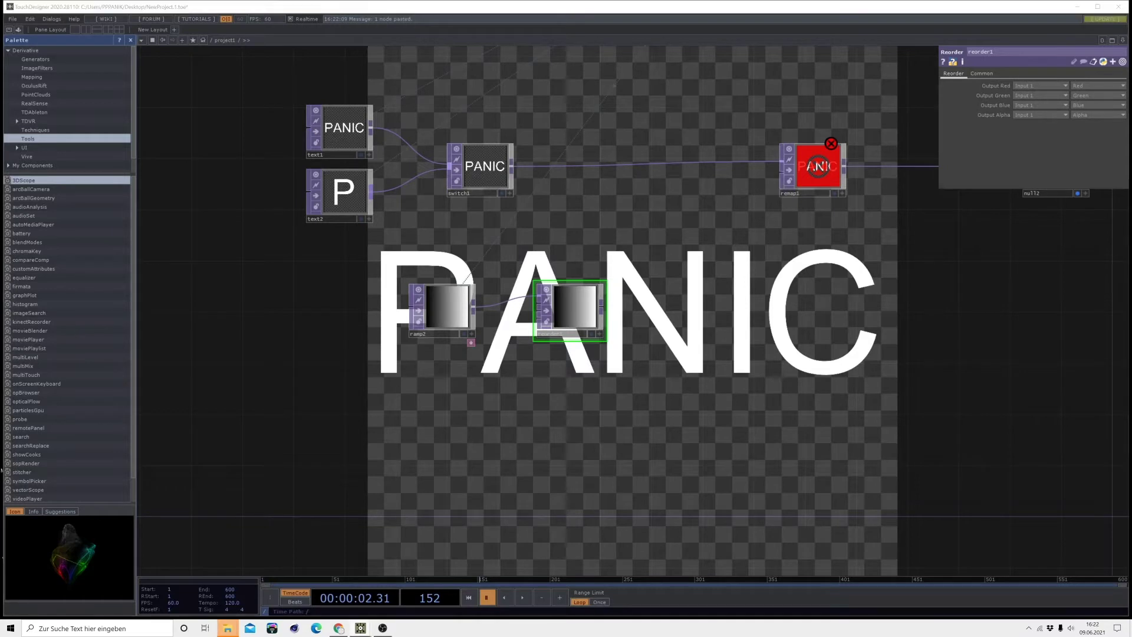
{"action": "left_click_drag", "start_coordinate": [441, 319], "coordinate": [325, 331]}
{"action": "left_click_drag", "start_coordinate": [568, 319], "coordinate": [529, 344]}
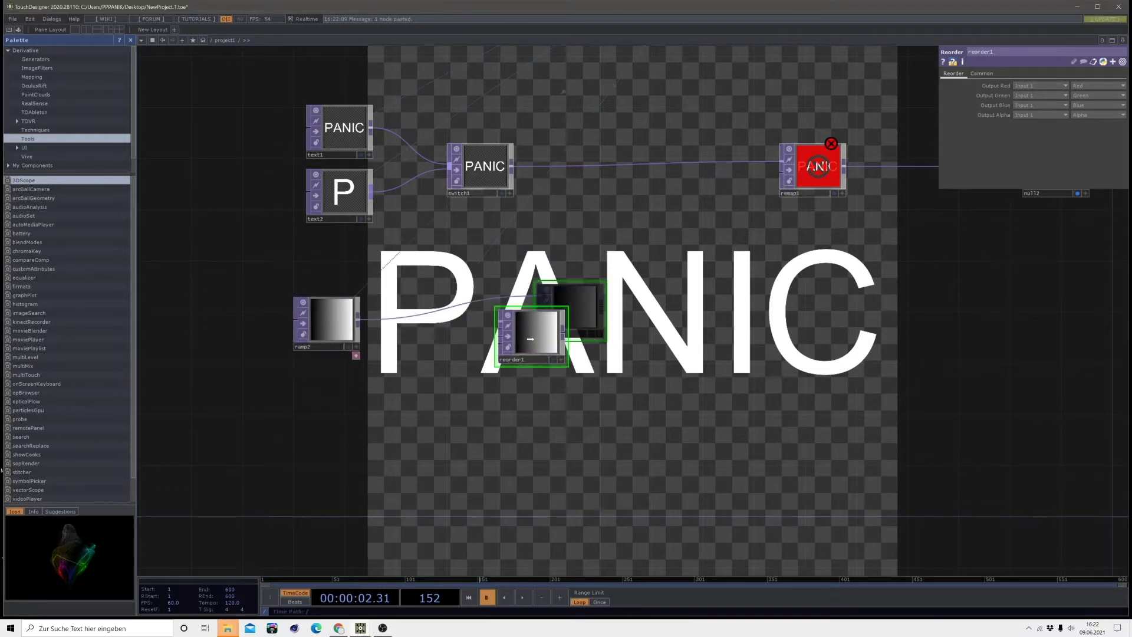
{"action": "left_click_drag", "start_coordinate": [322, 323], "coordinate": [321, 337]}
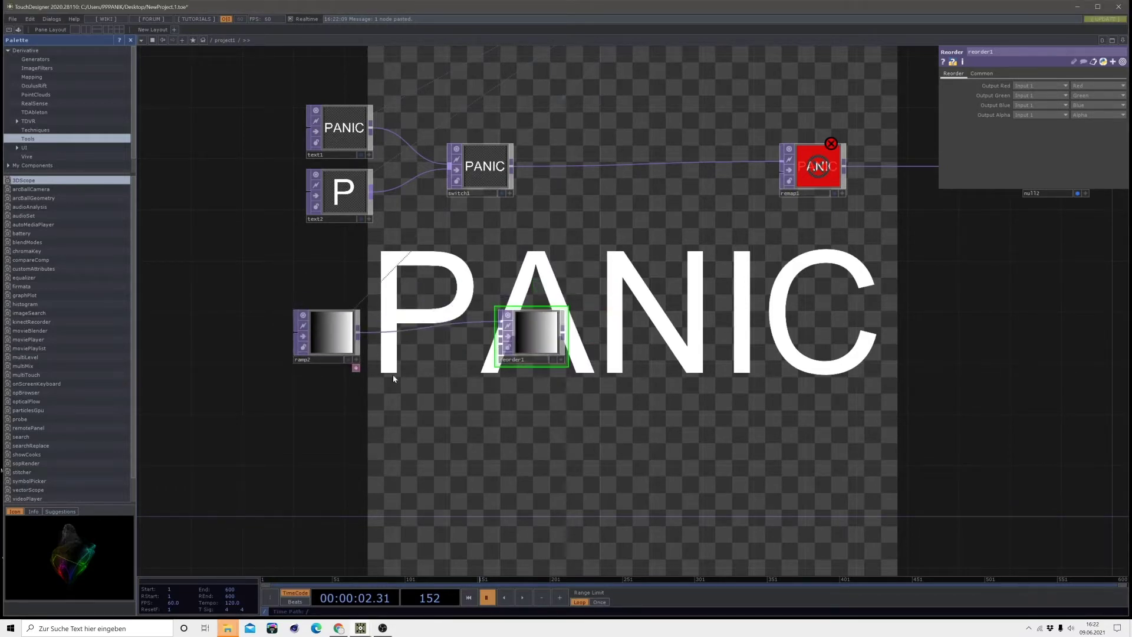
Branch a Flip TOP off ramp2, place it below the ramp-to-reorder connection, and set its Flop to Bottom Left
{"action": "key", "text": "Tab"}
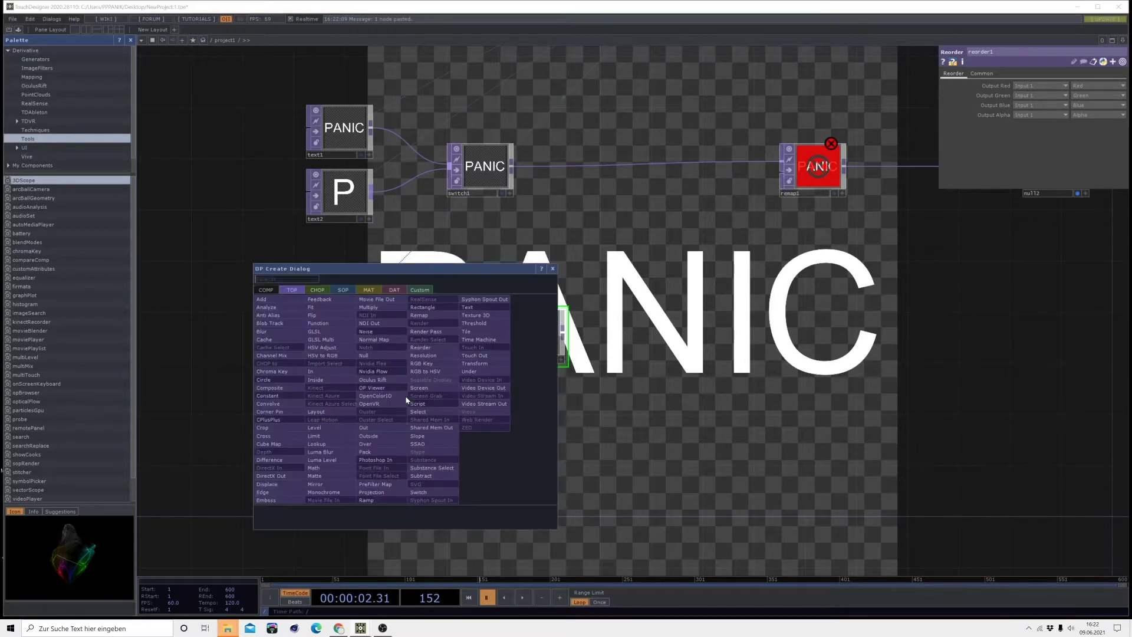
{"action": "left_click", "coordinate": [314, 314]}
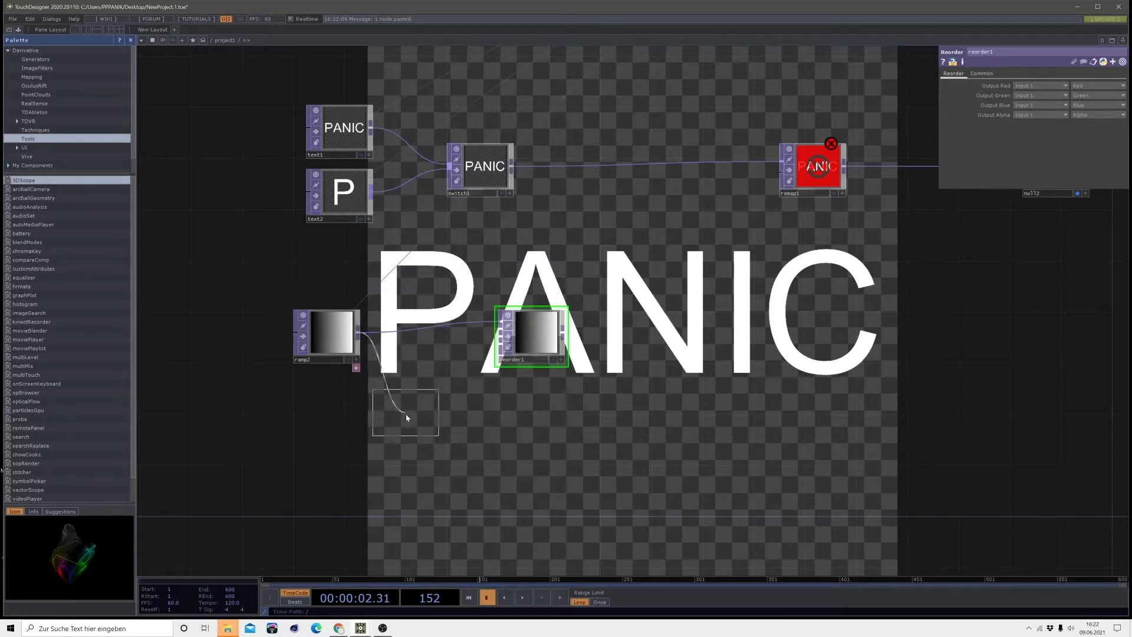
{"action": "left_click", "coordinate": [411, 425]}
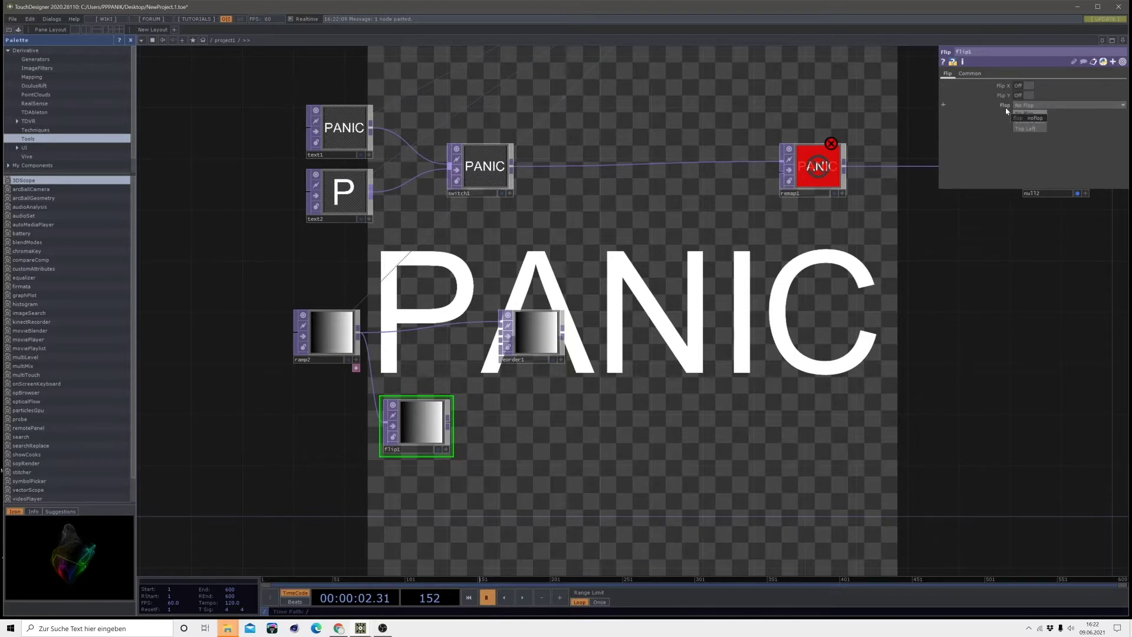
{"action": "left_click", "coordinate": [1040, 122]}
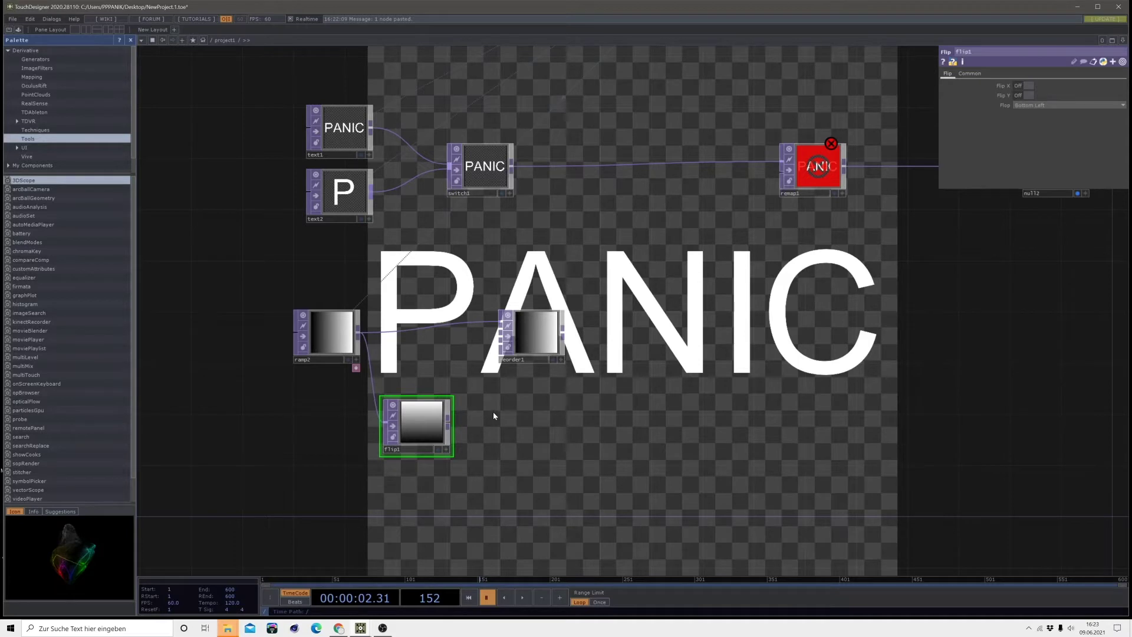
Connect flip1 as the second input of reorder1 and set the Output Green source to Input 2
{"action": "left_click", "coordinate": [529, 336]}
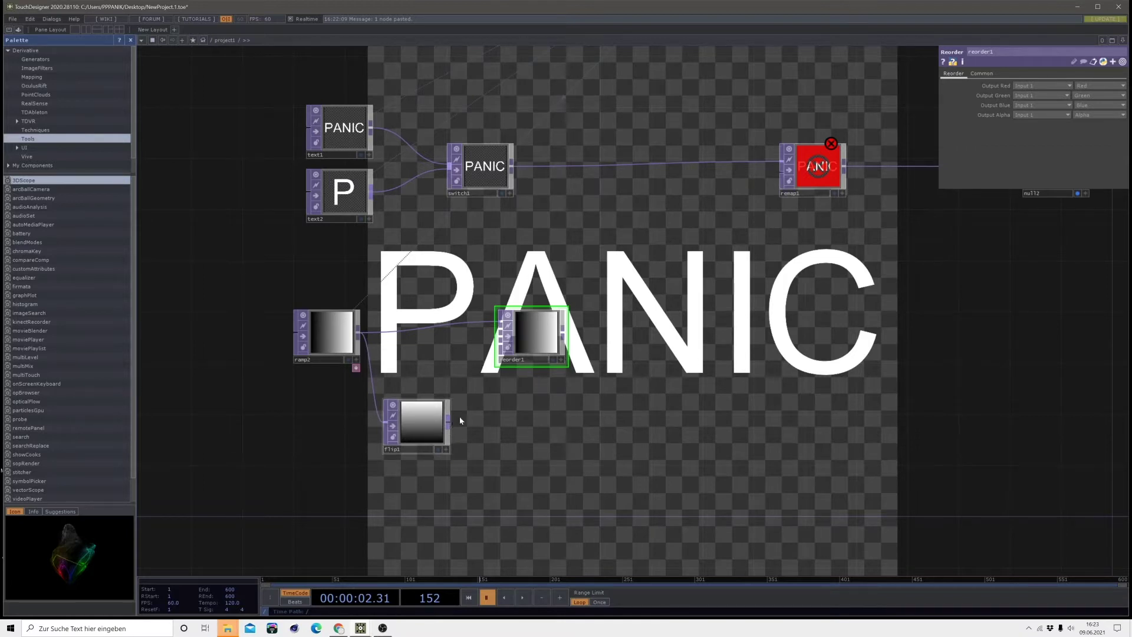
{"action": "scroll", "coordinate": [490, 323], "scroll_direction": "up", "scroll_amount": 3}
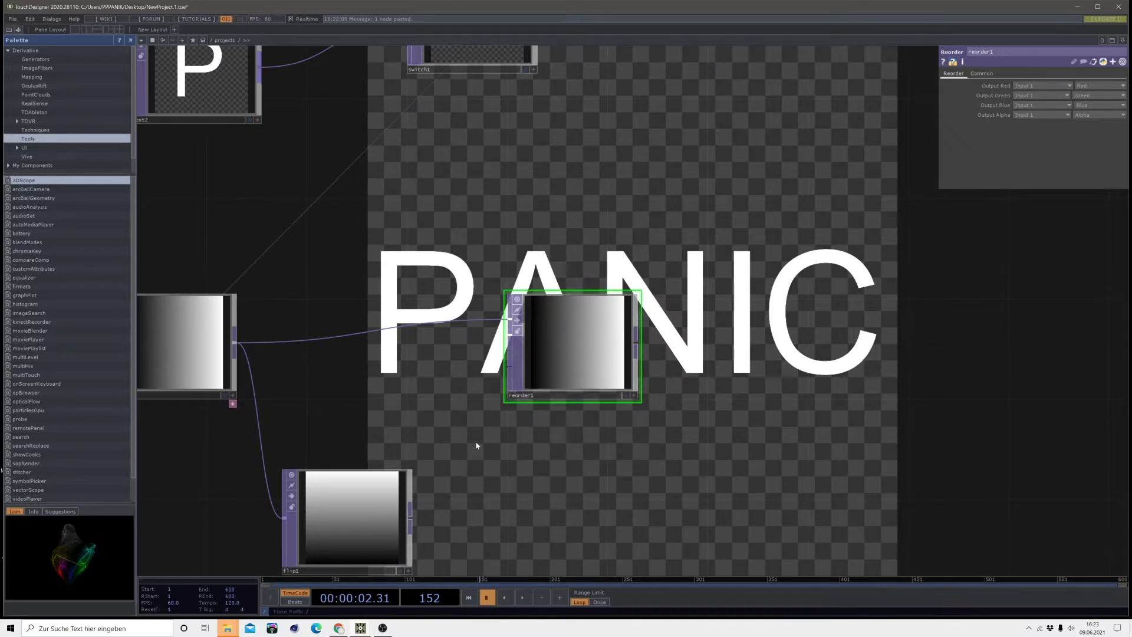
{"action": "left_click_drag", "start_coordinate": [476, 445], "coordinate": [452, 391]}
{"action": "left_click_drag", "start_coordinate": [387, 465], "coordinate": [485, 286]}
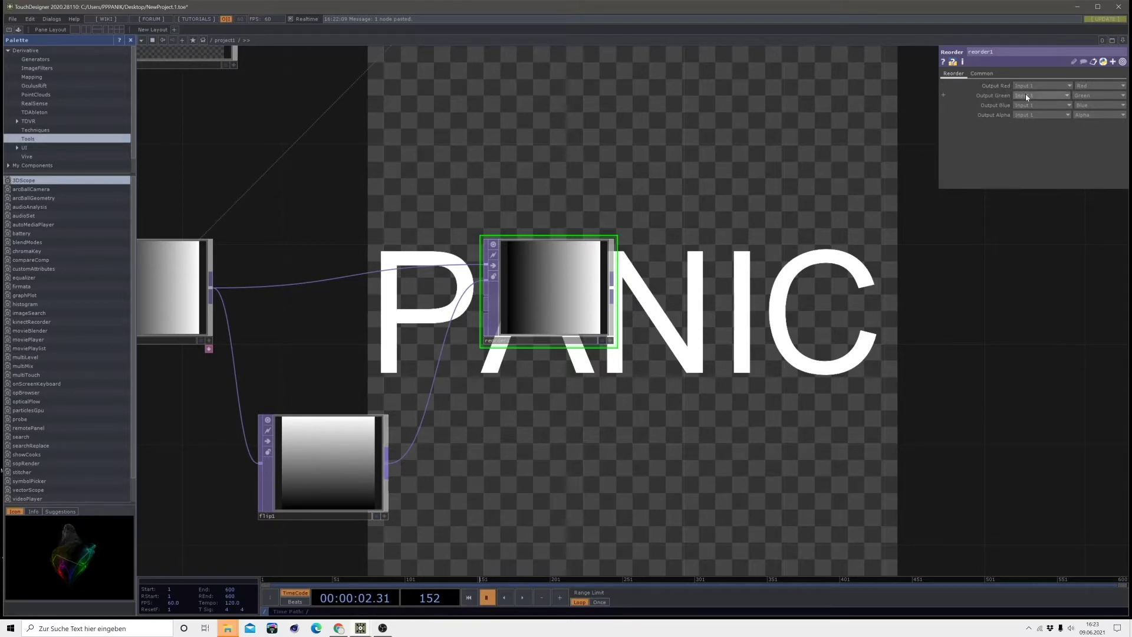
{"action": "left_click", "coordinate": [1030, 96]}
{"action": "left_click", "coordinate": [1030, 111]}
Set the Reorder TOP's pixel format to 32-bit float (RGBA)
{"action": "left_click", "coordinate": [985, 74]}
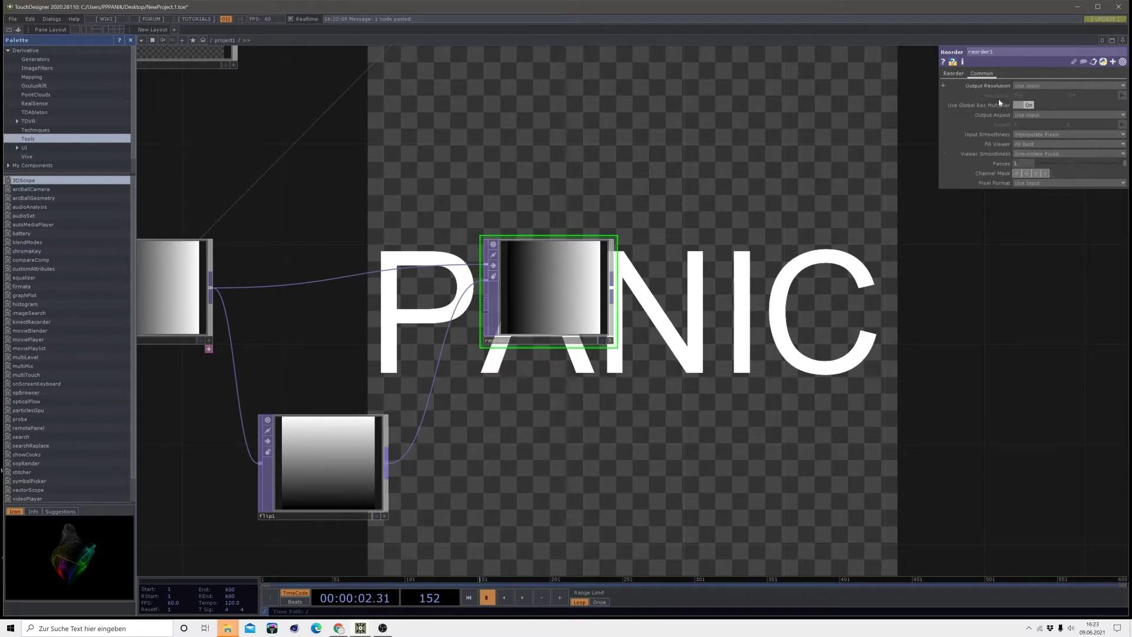
{"action": "left_click", "coordinate": [1026, 183]}
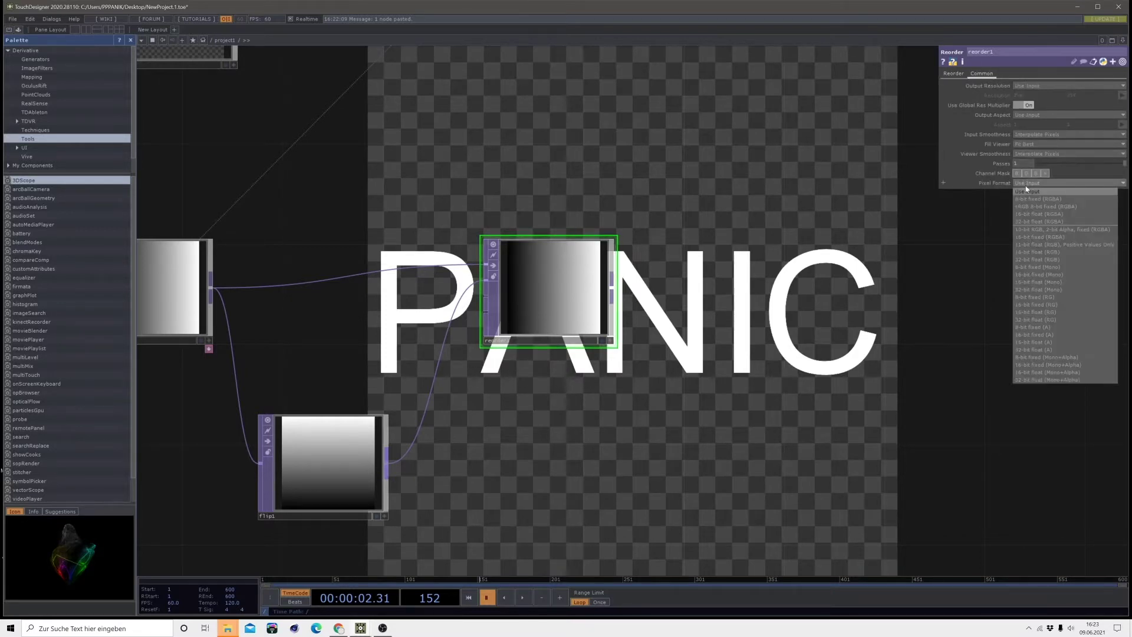
{"action": "left_click", "coordinate": [1045, 222]}
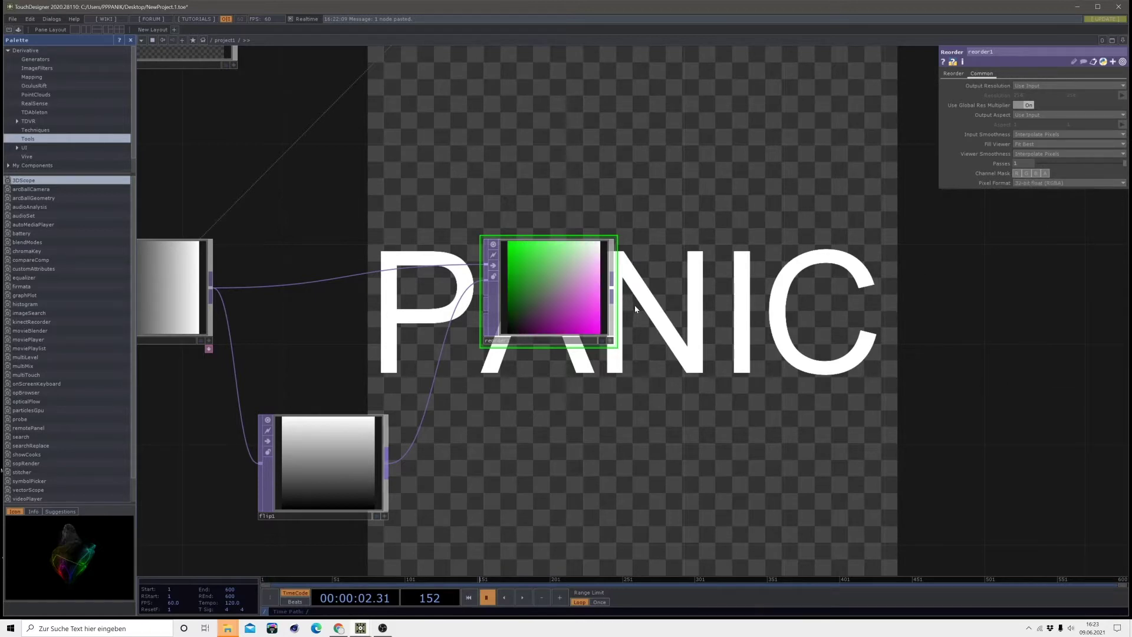
Set the Reorder TOP's Output Blue channel to Zero
{"action": "left_click", "coordinate": [958, 73]}
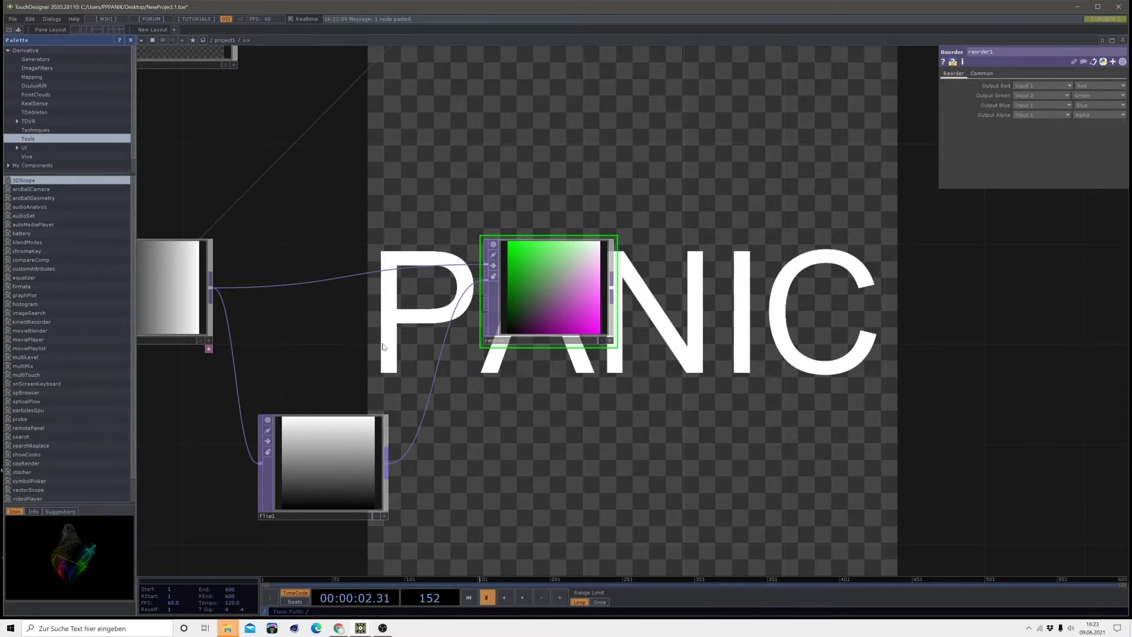
{"action": "scroll", "coordinate": [549, 308], "scroll_direction": "up", "scroll_amount": 2}
{"action": "scroll", "coordinate": [550, 308], "scroll_direction": "up", "scroll_amount": 1}
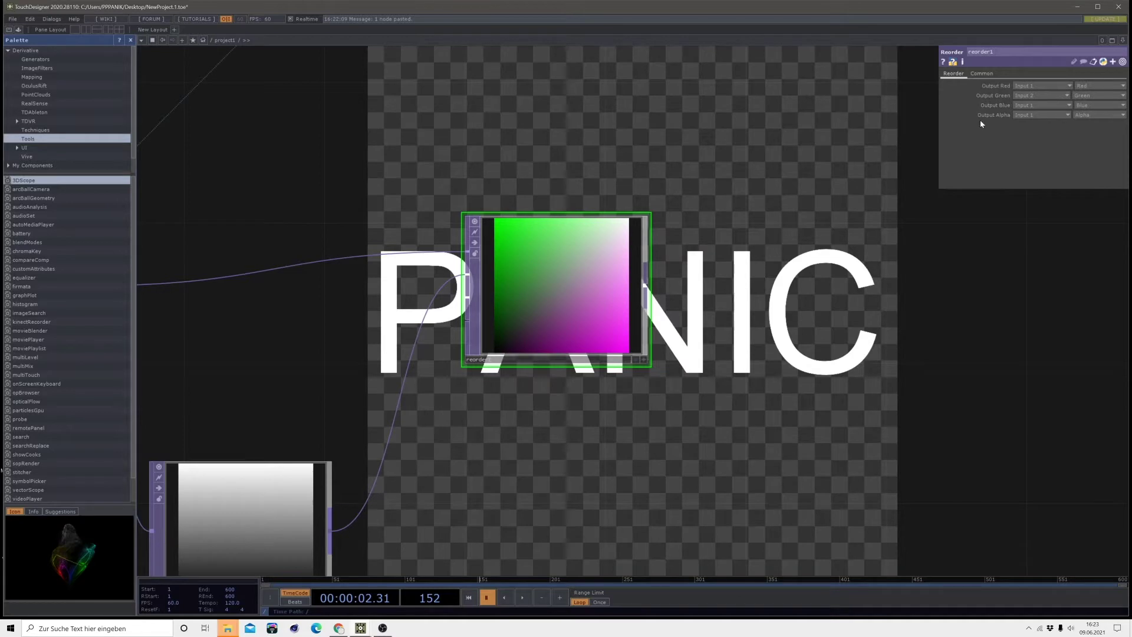
{"action": "left_click", "coordinate": [1083, 106]}
{"action": "left_click", "coordinate": [1082, 152]}
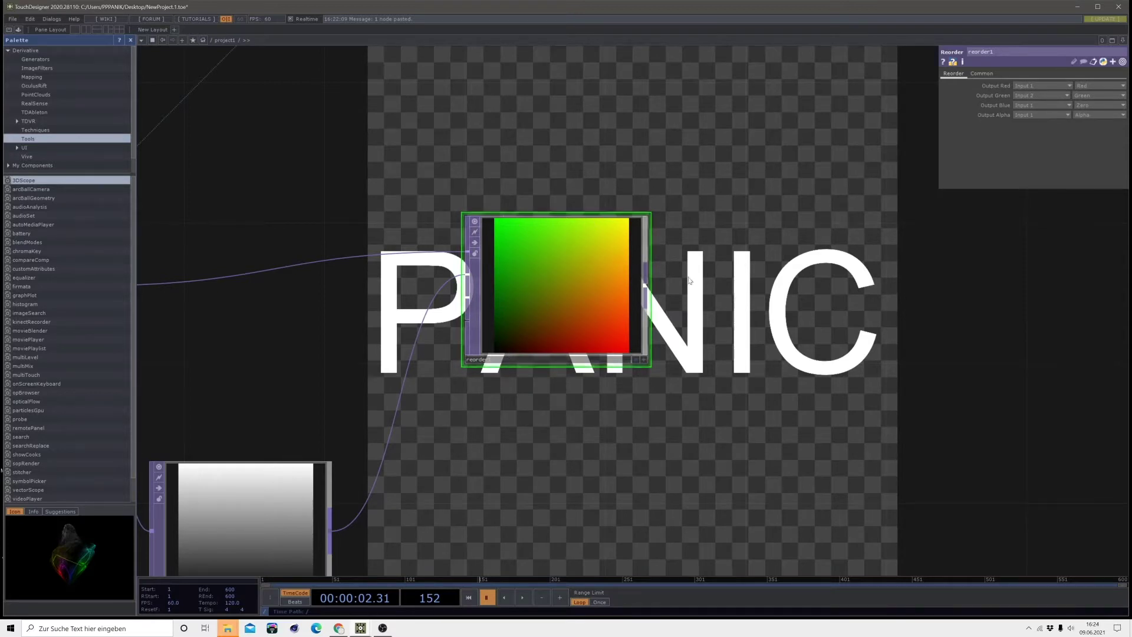
Connect the output of reorder1 to the second input of remap1
{"action": "scroll", "coordinate": [595, 220], "scroll_direction": "down", "scroll_amount": 5}
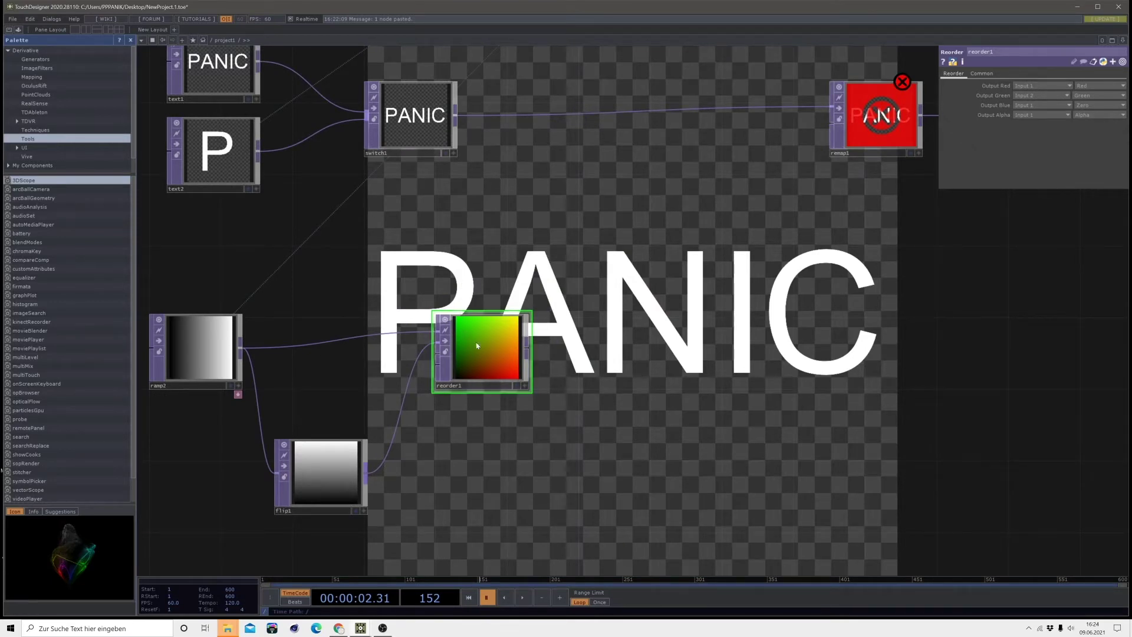
{"action": "scroll", "coordinate": [475, 363], "scroll_direction": "up", "scroll_amount": 2}
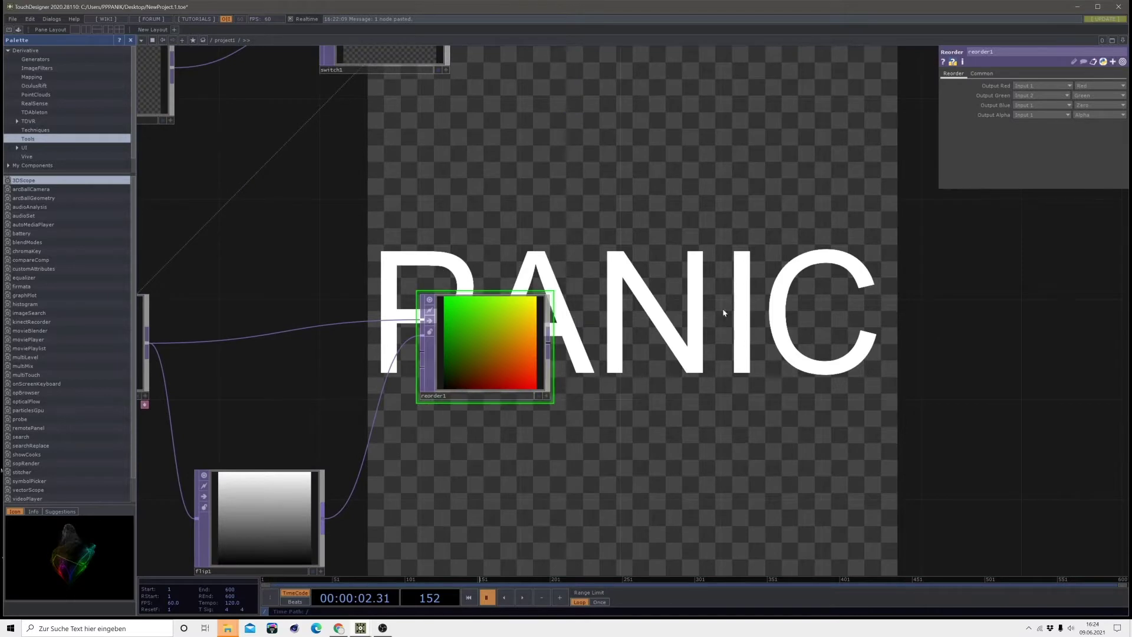
{"action": "scroll", "coordinate": [726, 332], "scroll_direction": "down", "scroll_amount": 1}
{"action": "scroll", "coordinate": [726, 332], "scroll_direction": "down", "scroll_amount": 1}
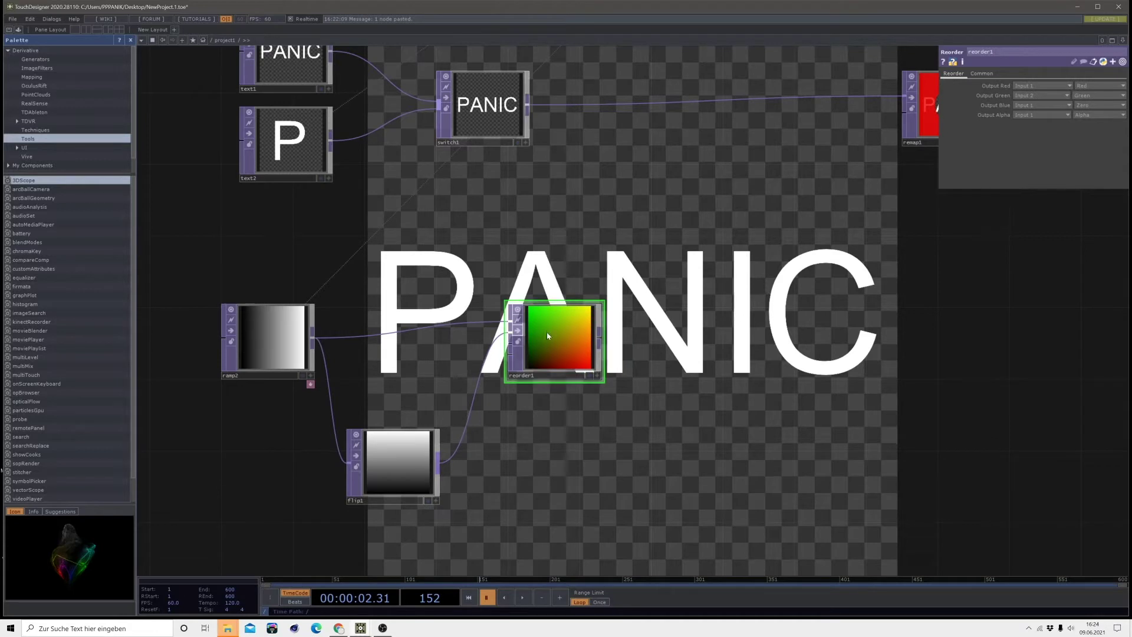
{"action": "left_click_drag", "start_coordinate": [746, 376], "coordinate": [586, 346]}
{"action": "scroll", "coordinate": [587, 349], "scroll_direction": "down", "scroll_amount": 3}
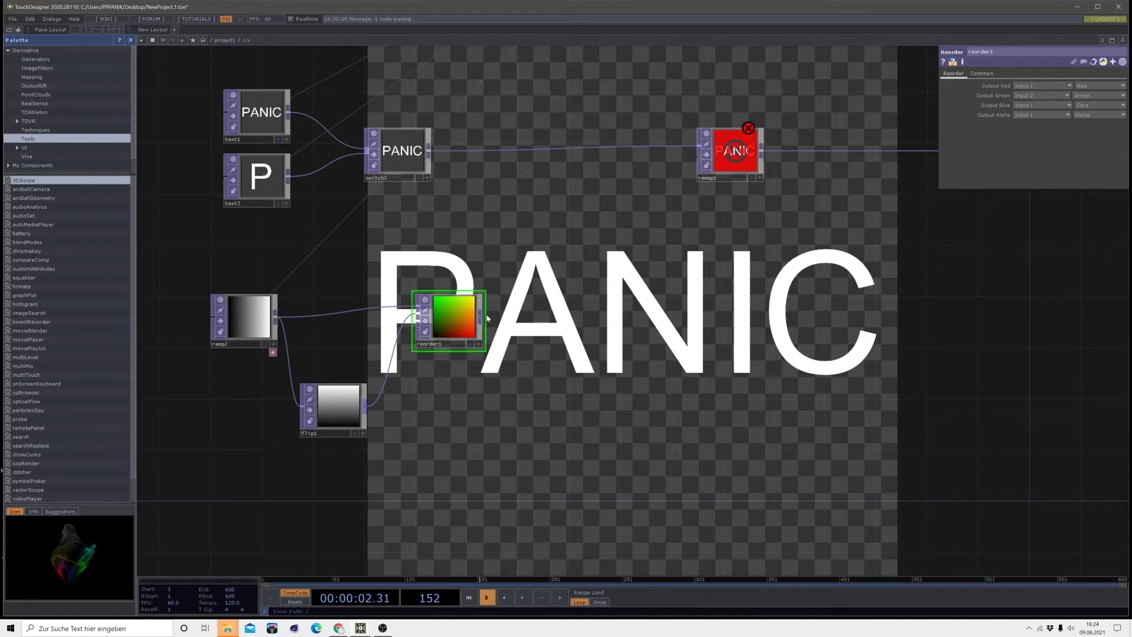
{"action": "mouse_move", "coordinate": [482, 321]}
{"action": "left_mouse_down"}
{"action": "mouse_move", "coordinate": [706, 170]}
{"action": "mouse_move", "coordinate": [701, 156]}
{"action": "left_mouse_up"}
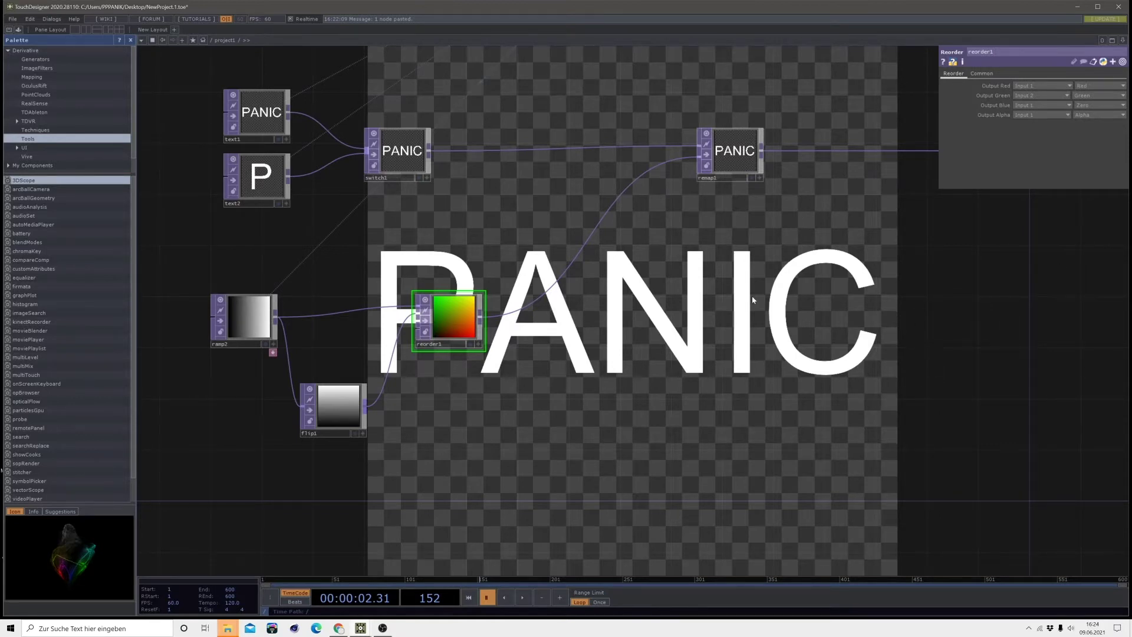
Insert a Null TOP between reorder1 and remap1, directly beside the Reorder TOP
{"action": "left_click_drag", "start_coordinate": [715, 315], "coordinate": [565, 239]}
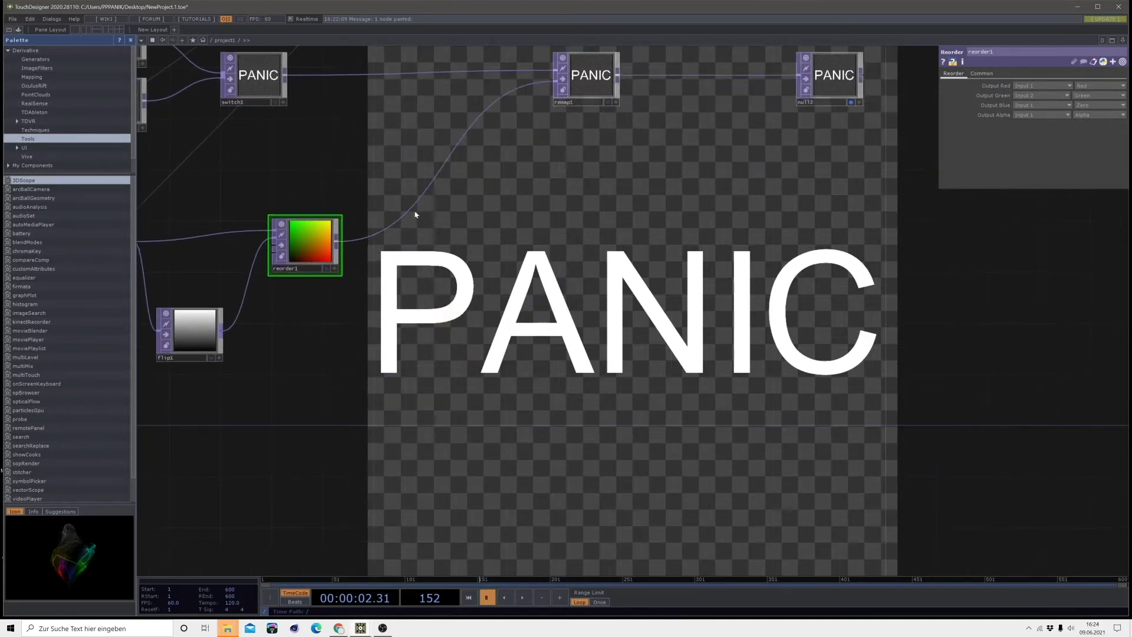
{"action": "right_click", "coordinate": [439, 168]}
{"action": "left_click", "coordinate": [452, 167]}
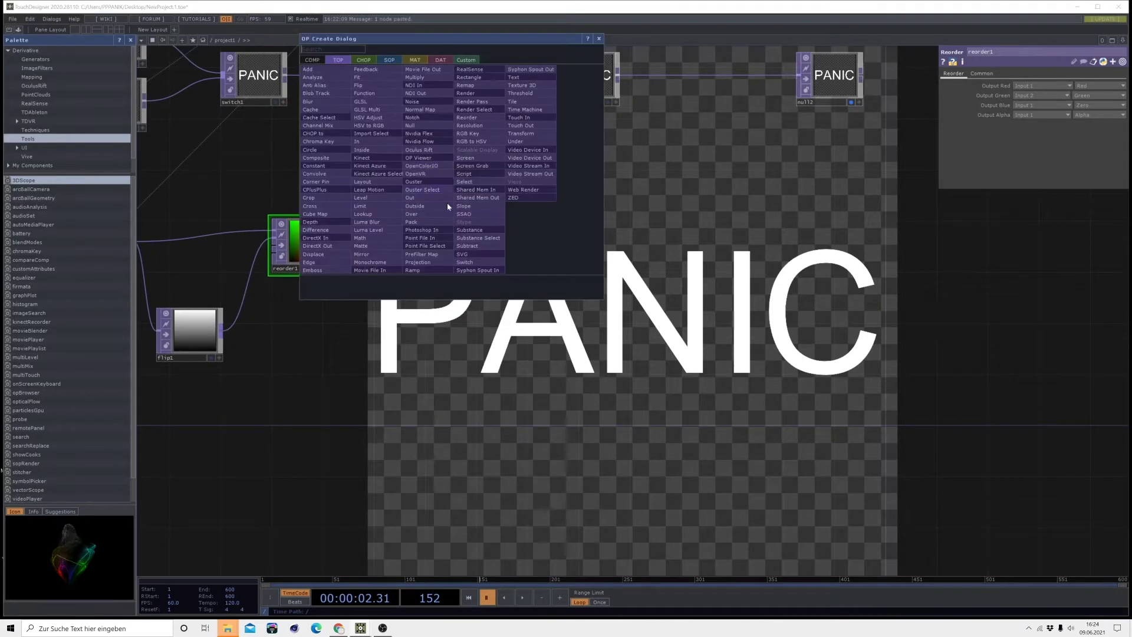
{"action": "left_click", "coordinate": [411, 126]}
{"action": "left_click", "coordinate": [407, 243]}
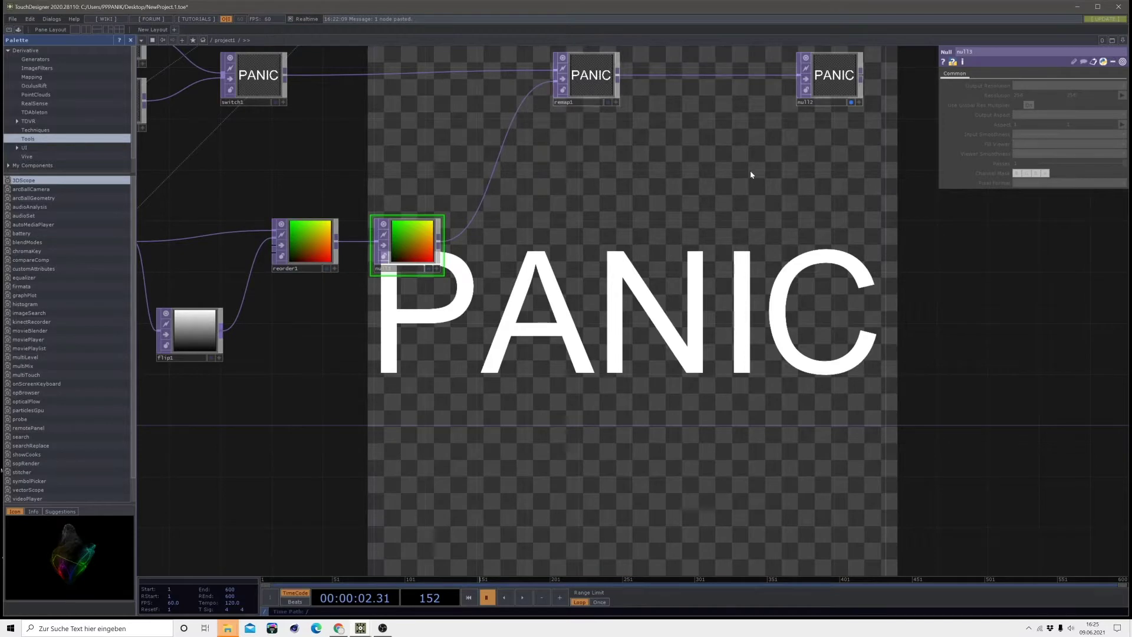
Move remap1 and null2 farther out along the chain, and insert another Null TOP between null3 and remap1, just below the Remap TOP
{"action": "left_click_drag", "start_coordinate": [751, 175], "coordinate": [634, 337]}
{"action": "right_click_drag", "start_coordinate": [798, 325], "coordinate": [432, 210]}
{"action": "left_click_drag", "start_coordinate": [472, 239], "coordinate": [765, 252]}
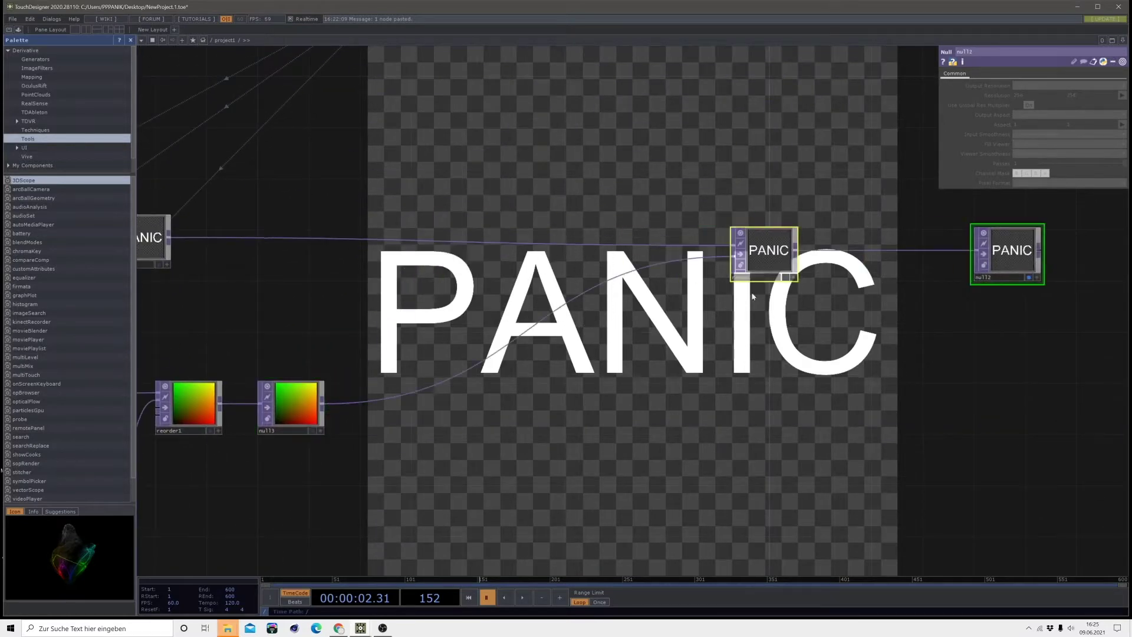
{"action": "left_click", "coordinate": [752, 296]}
{"action": "right_click", "coordinate": [617, 271]}
{"action": "left_click", "coordinate": [636, 267]}
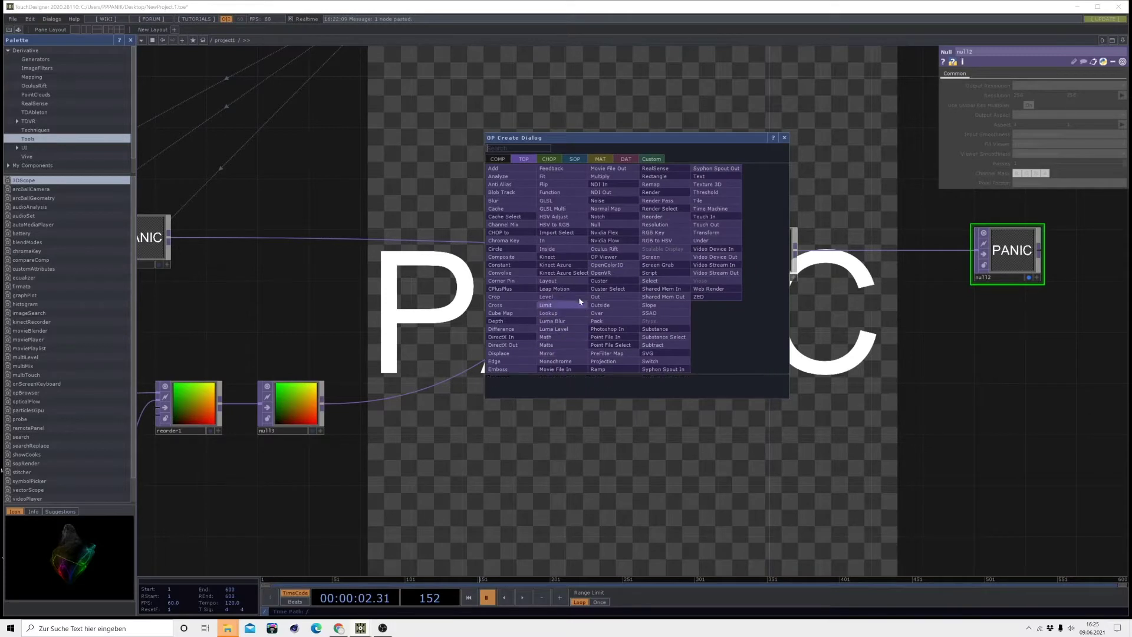
{"action": "left_click", "coordinate": [595, 224]}
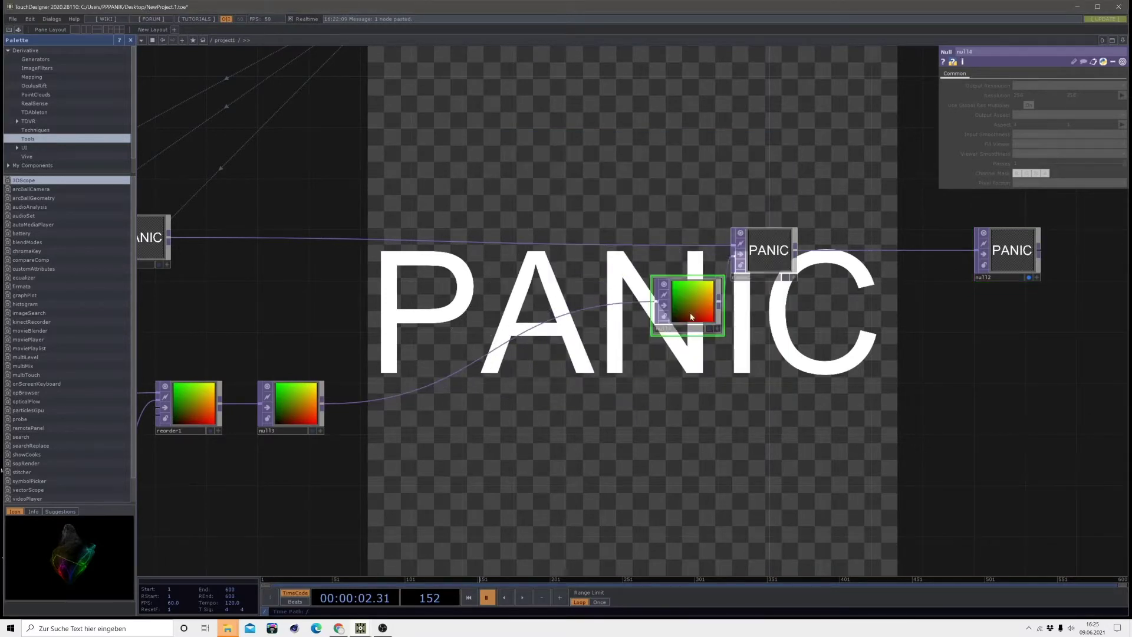
{"action": "left_click", "coordinate": [691, 316]}
{"action": "left_click_drag", "start_coordinate": [759, 494], "coordinate": [776, 411]}
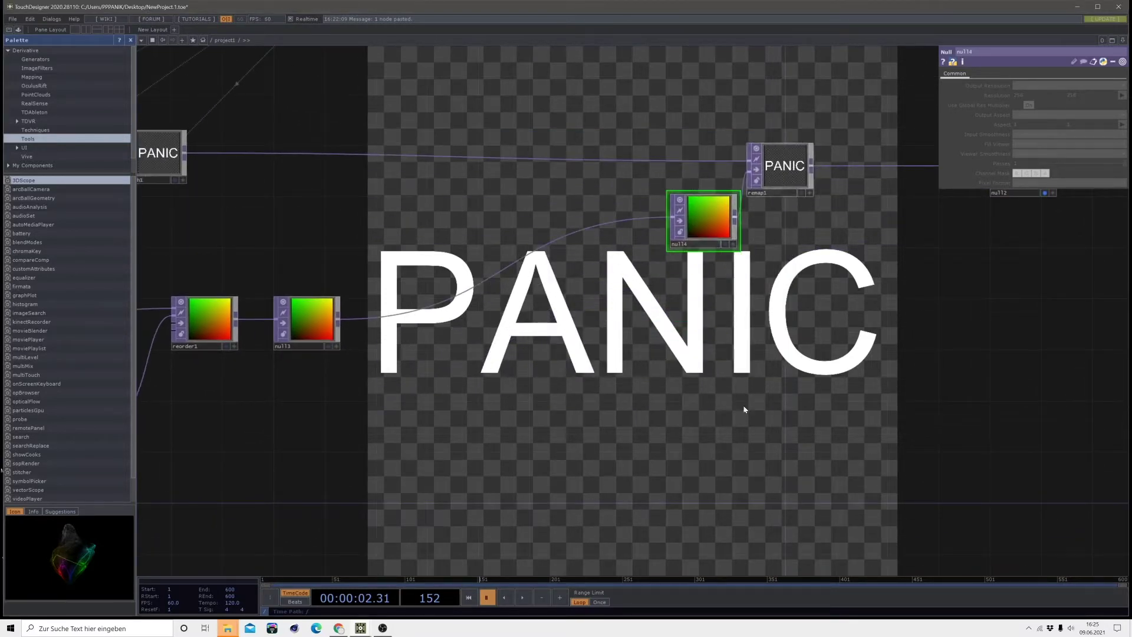
Insert a Displace TOP into the connection between null3 and null4
{"action": "right_click", "coordinate": [461, 298]}
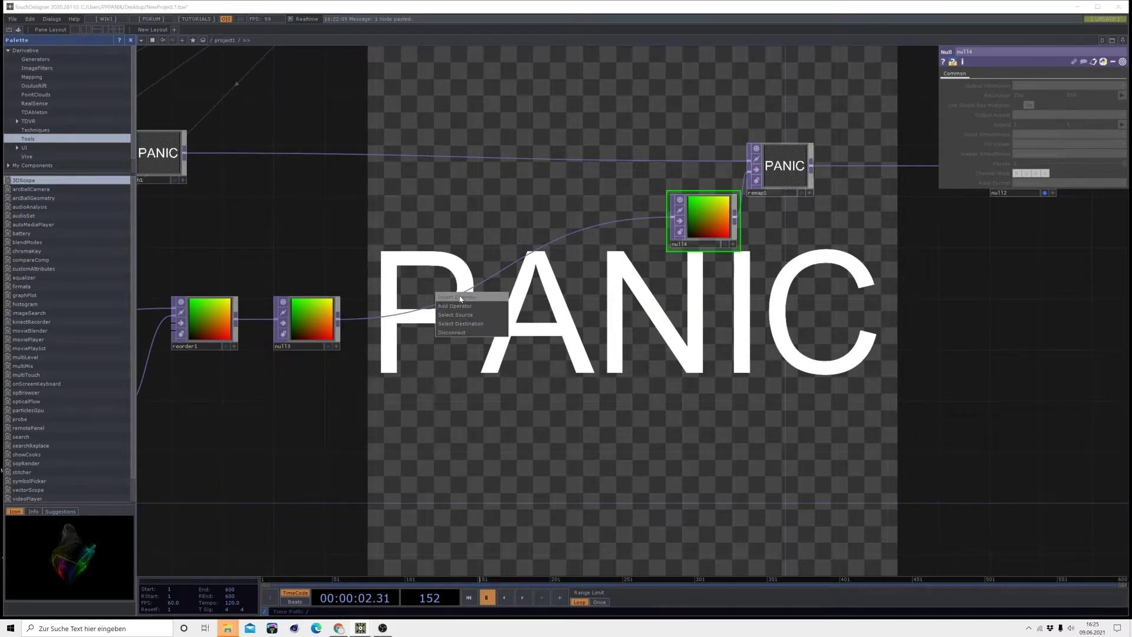
{"action": "left_click", "coordinate": [461, 298]}
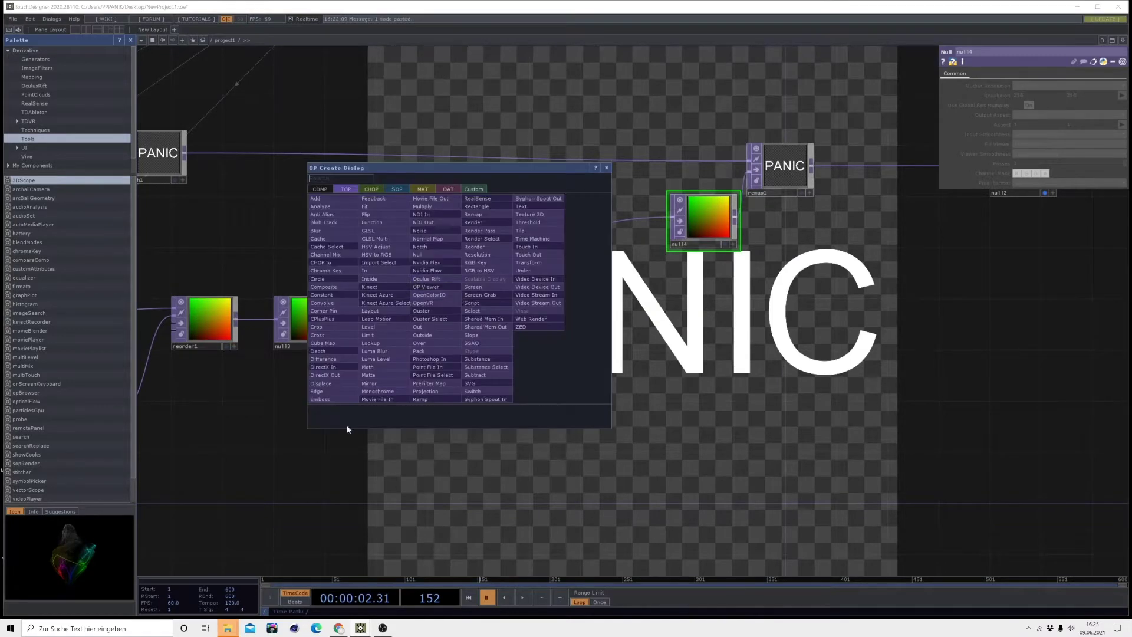
{"action": "left_click", "coordinate": [317, 386]}
{"action": "left_click", "coordinate": [512, 310]}
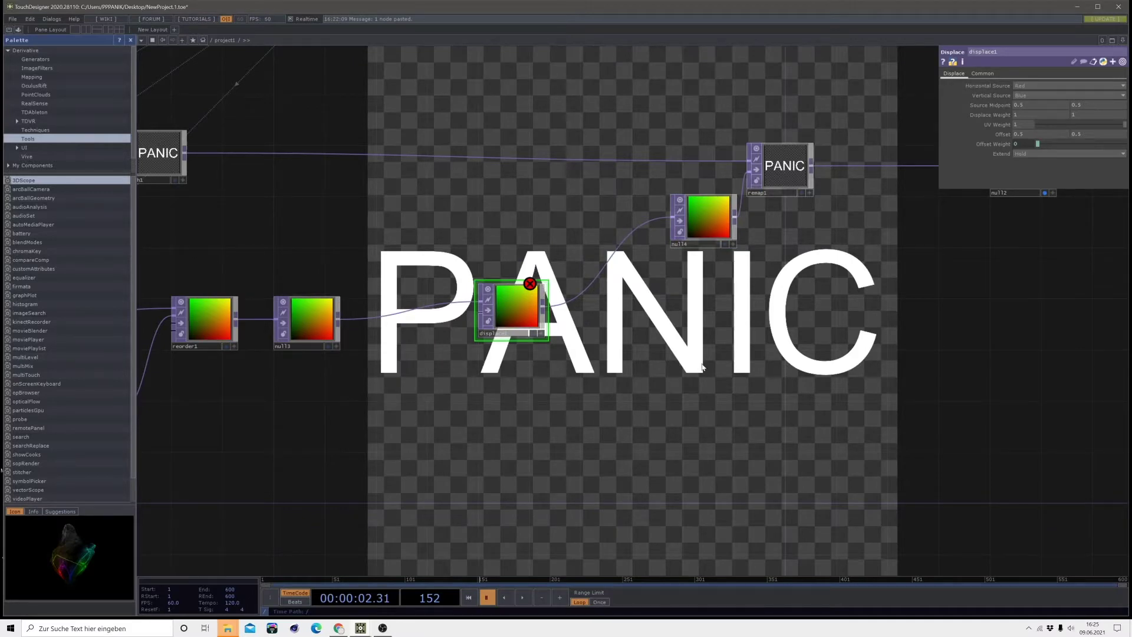
Duplicate the ramp1 TOP and place the copy just below and before displace1
{"action": "scroll", "coordinate": [679, 367], "scroll_direction": "down", "scroll_amount": 2}
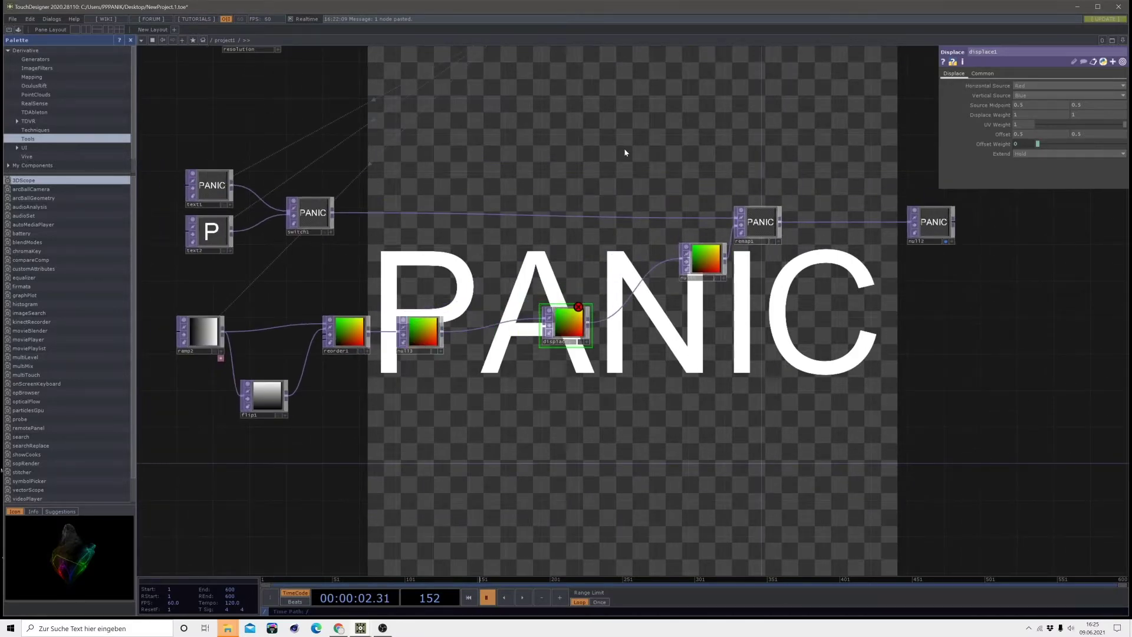
{"action": "left_click_drag", "start_coordinate": [625, 152], "coordinate": [645, 303]}
{"action": "left_click", "coordinate": [520, 132]}
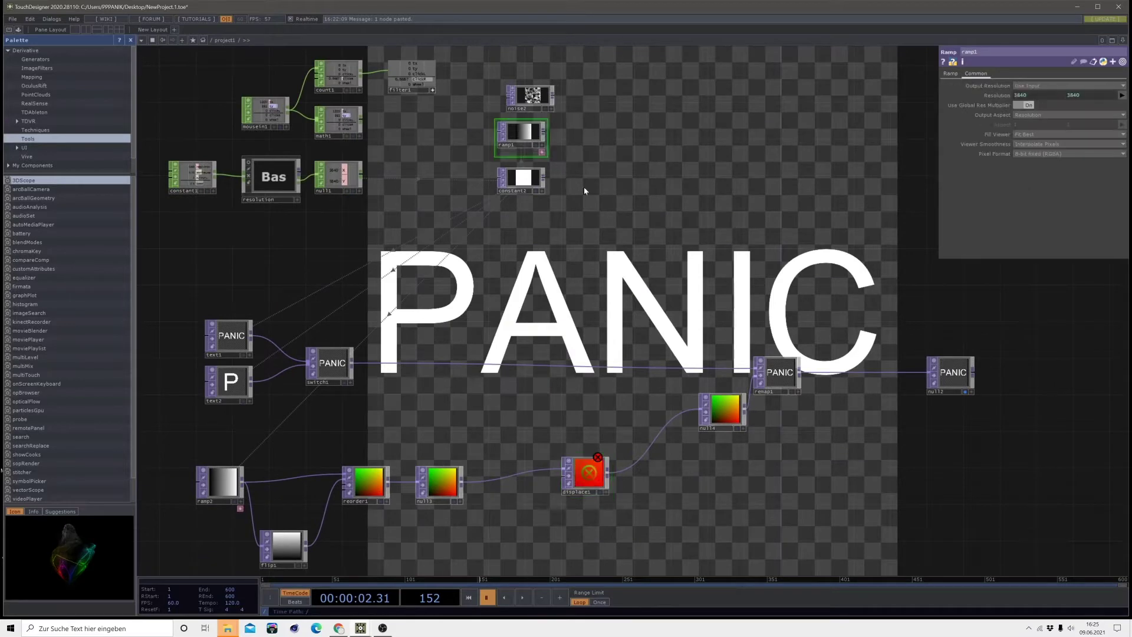
{"action": "key", "text": "ctrl+c"}
{"action": "key", "text": "ctrl+v"}
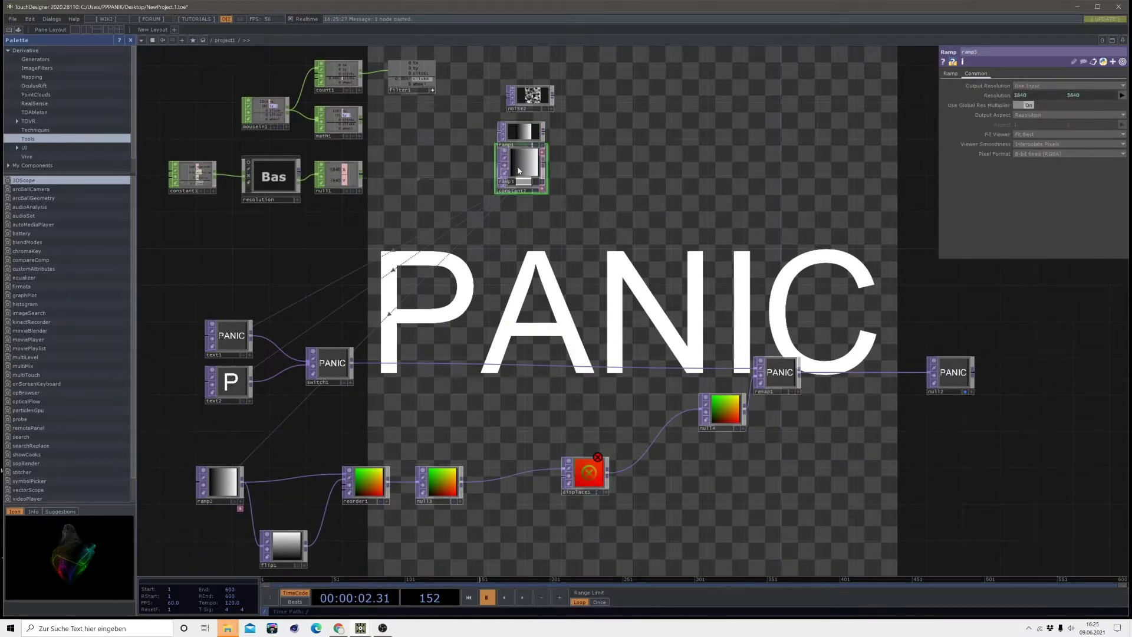
{"action": "left_click_drag", "start_coordinate": [519, 170], "coordinate": [518, 444]}
{"action": "left_click_drag", "start_coordinate": [558, 528], "coordinate": [550, 398]}
{"action": "left_click_drag", "start_coordinate": [509, 307], "coordinate": [502, 435]}
{"action": "scroll", "coordinate": [564, 436], "scroll_direction": "up", "scroll_amount": 2}
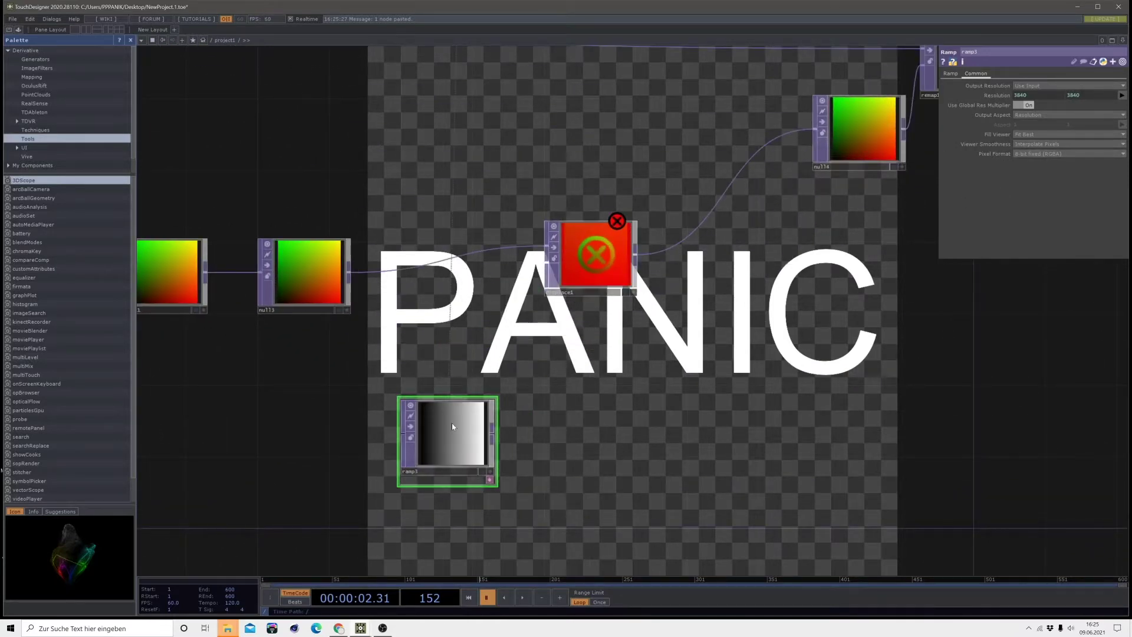
Set the copied ramp's pixel format to 32-bit float (RGBA) and connect it to the second input of displace1
{"action": "left_click", "coordinate": [1038, 153]}
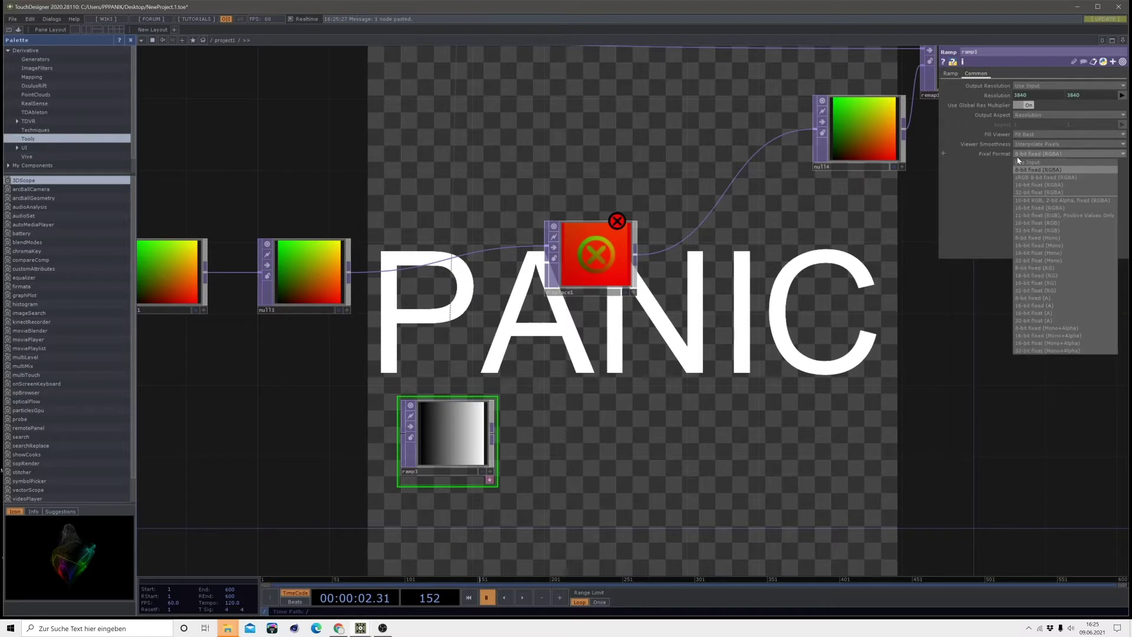
{"action": "left_click", "coordinate": [1039, 192]}
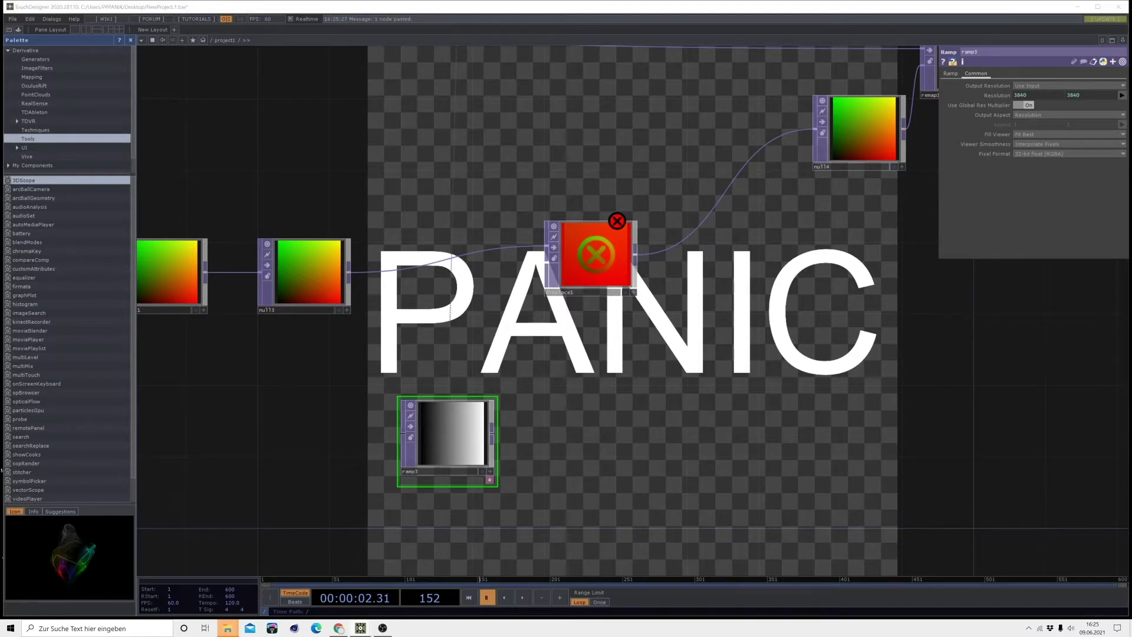
{"action": "left_click_drag", "start_coordinate": [494, 439], "coordinate": [539, 283]}
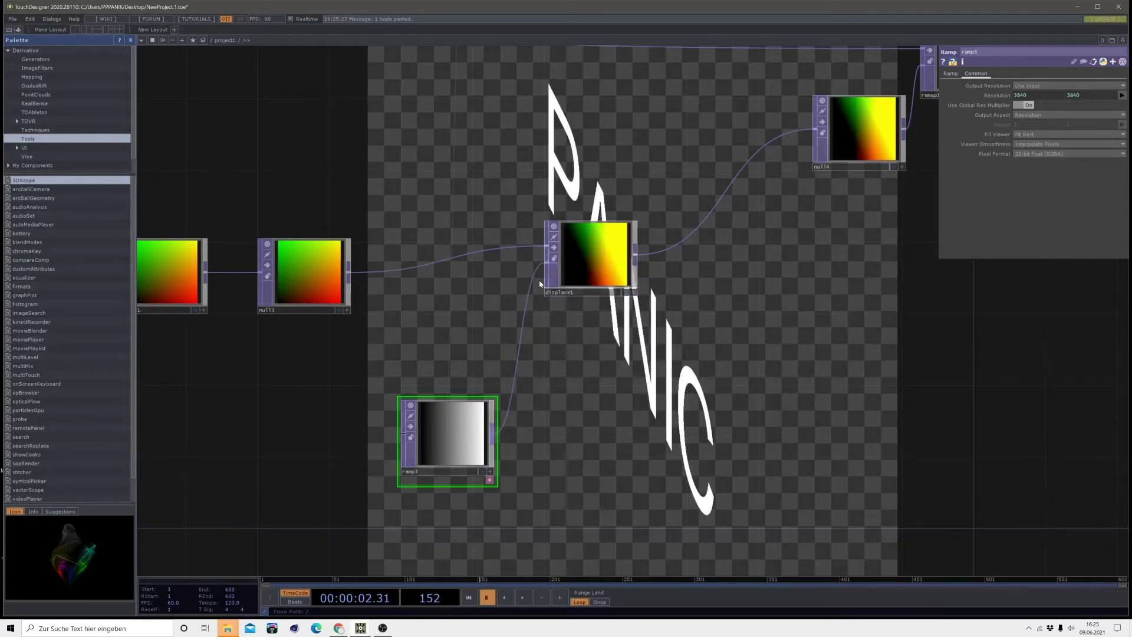
Try shifting the phase of ramp3 manually, and undo the phase change
{"action": "scroll", "coordinate": [716, 396], "scroll_direction": "down", "scroll_amount": 3}
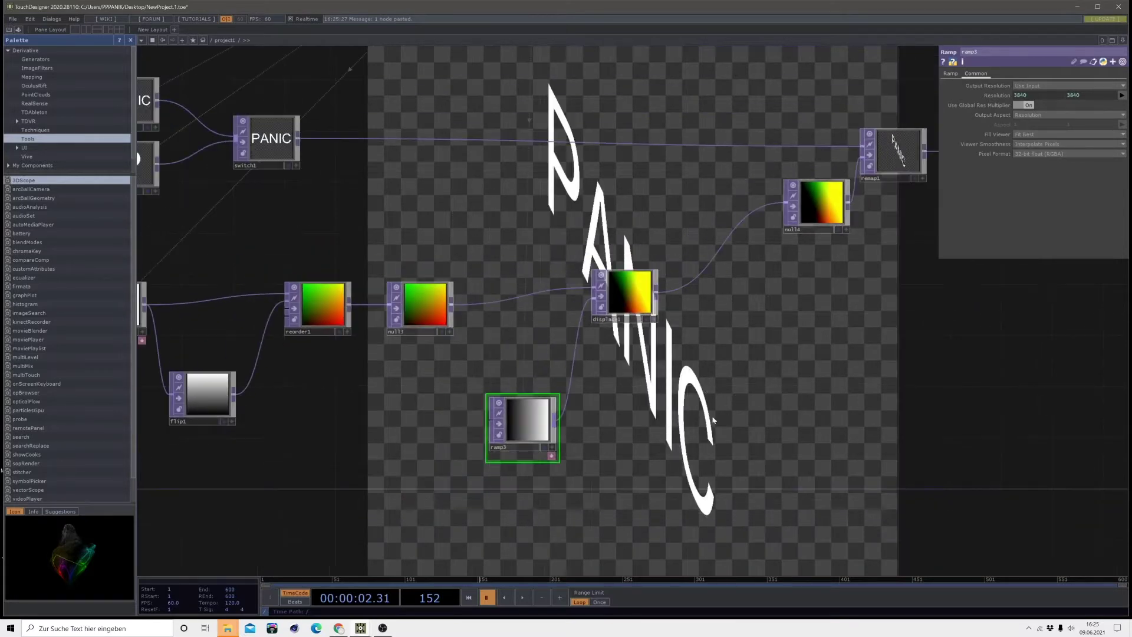
{"action": "left_click_drag", "start_coordinate": [713, 419], "coordinate": [621, 315]}
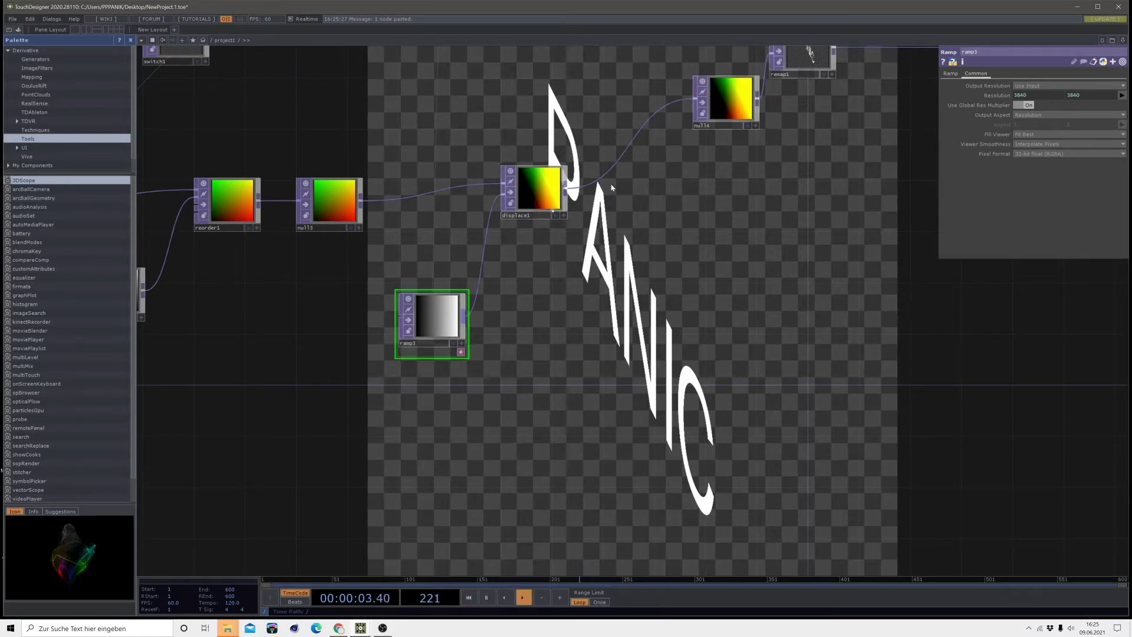
{"action": "left_click_drag", "start_coordinate": [659, 228], "coordinate": [758, 367]}
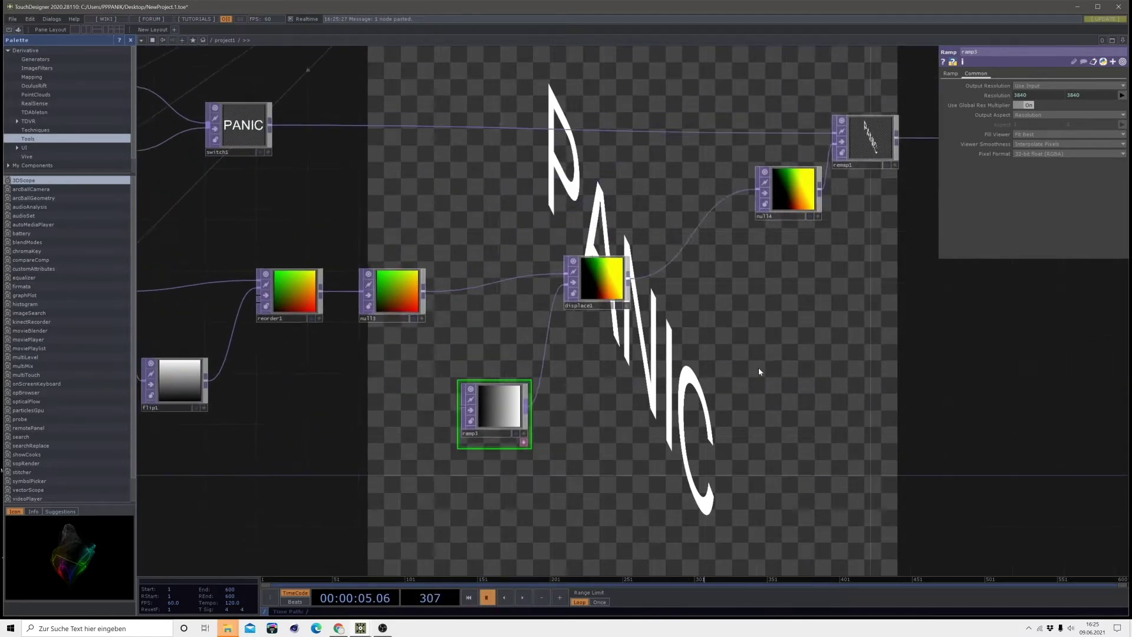
{"action": "scroll", "coordinate": [760, 365], "scroll_direction": "down", "scroll_amount": 3}
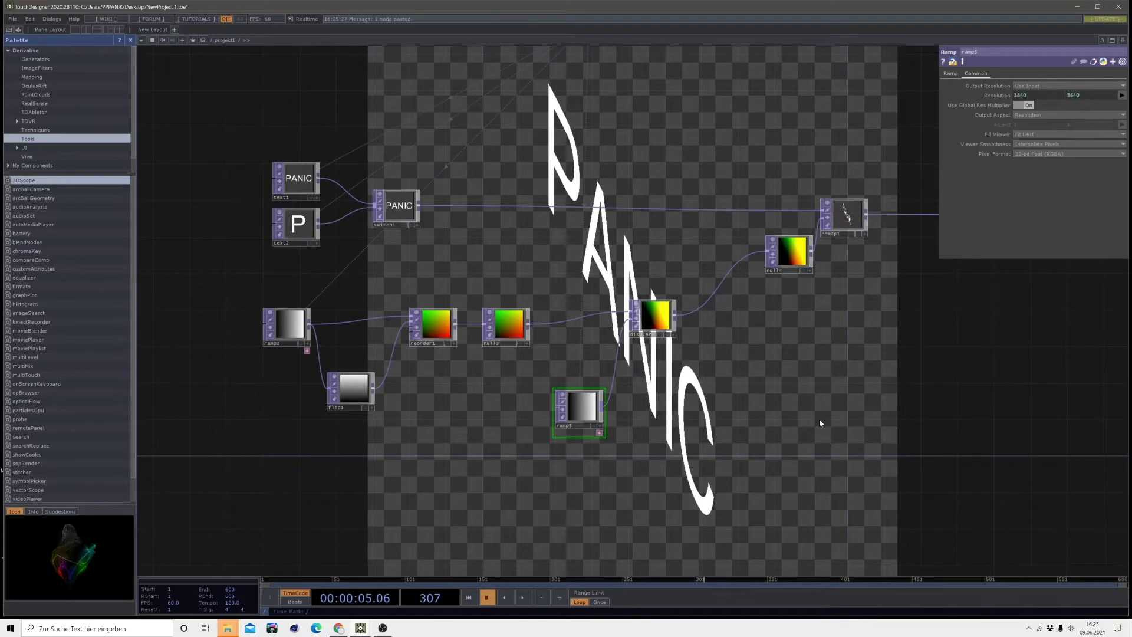
{"action": "left_click_drag", "start_coordinate": [634, 108], "coordinate": [597, 159]}
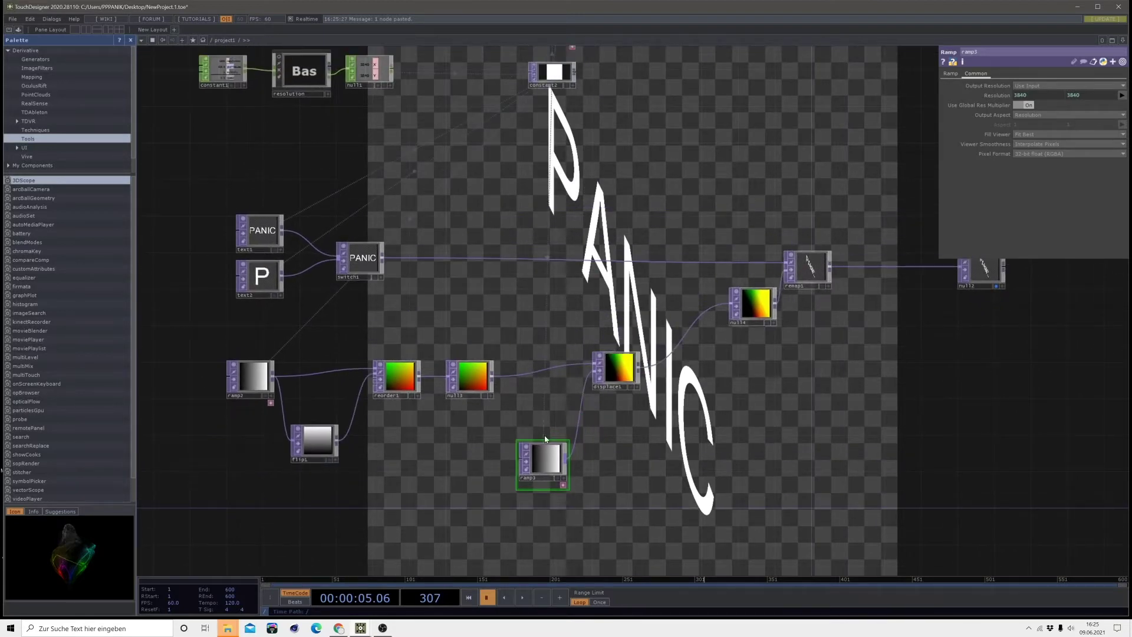
{"action": "left_click", "coordinate": [949, 75]}
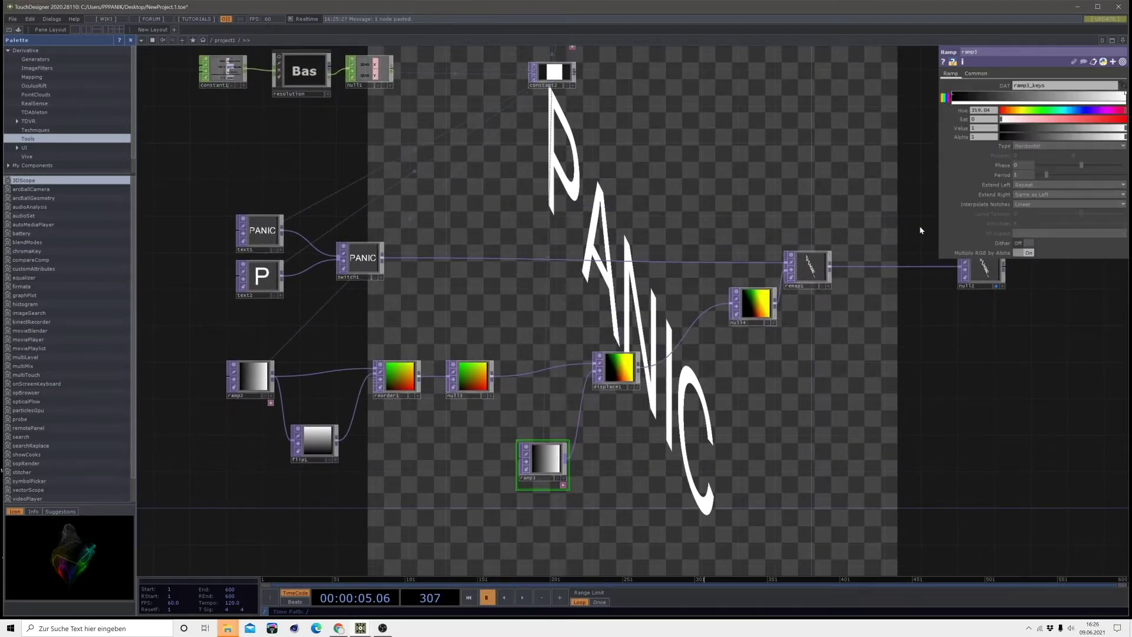
{"action": "mouse_move", "coordinate": [1061, 170]}
{"action": "left_mouse_down"}
{"action": "mouse_move", "coordinate": [1049, 172]}
{"action": "mouse_move", "coordinate": [1072, 174]}
{"action": "left_mouse_up"}
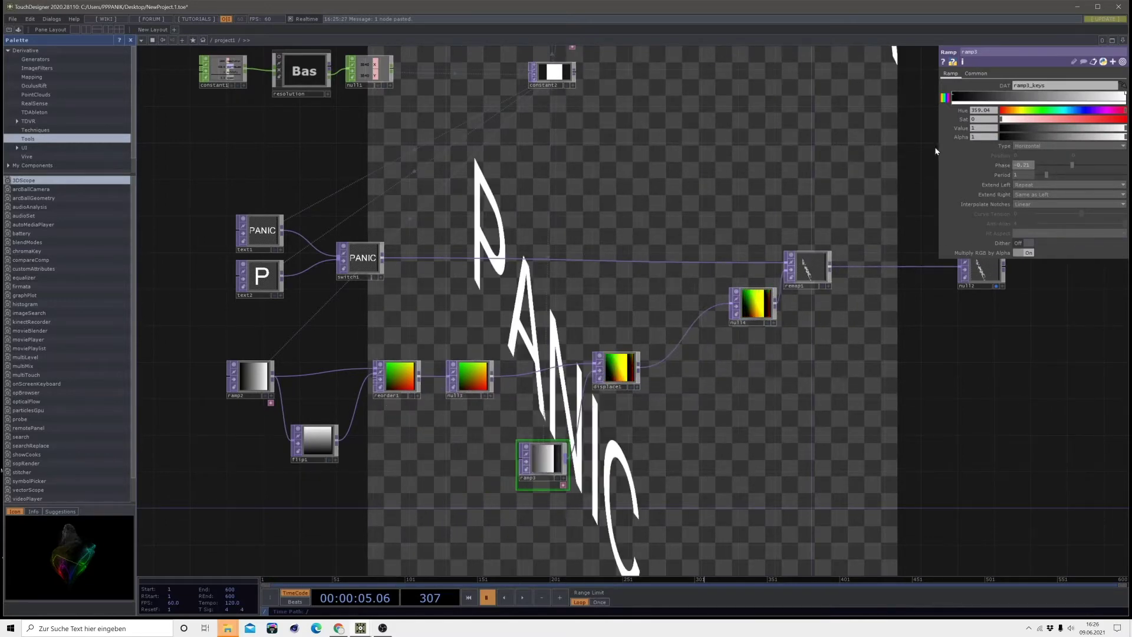
{"action": "key", "text": "ctrl+z"}
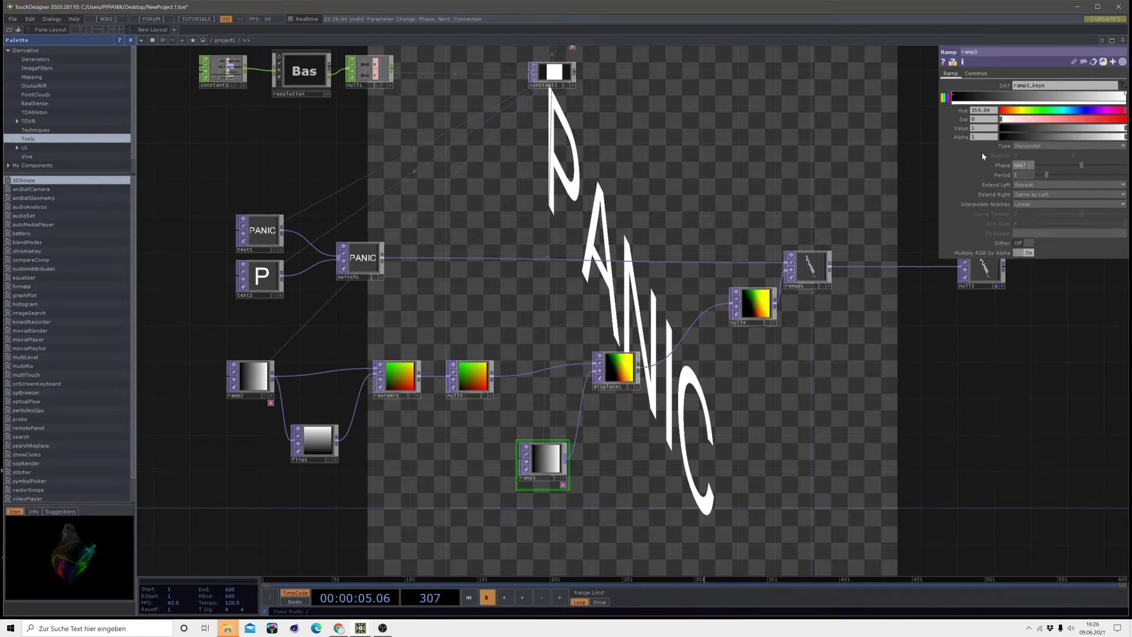
Animate ramp3's phase with an absolute-time seconds expression and set its period to 0.3
{"action": "type", "text": ".se"}
{"action": "key", "text": "Return"}
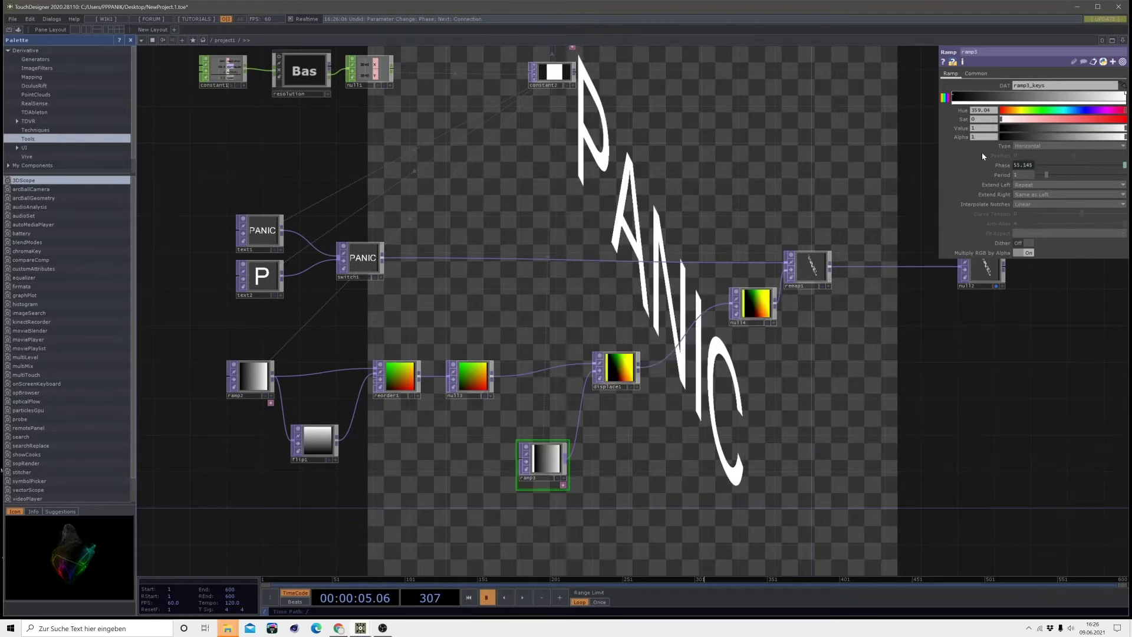
{"action": "key", "text": "space"}
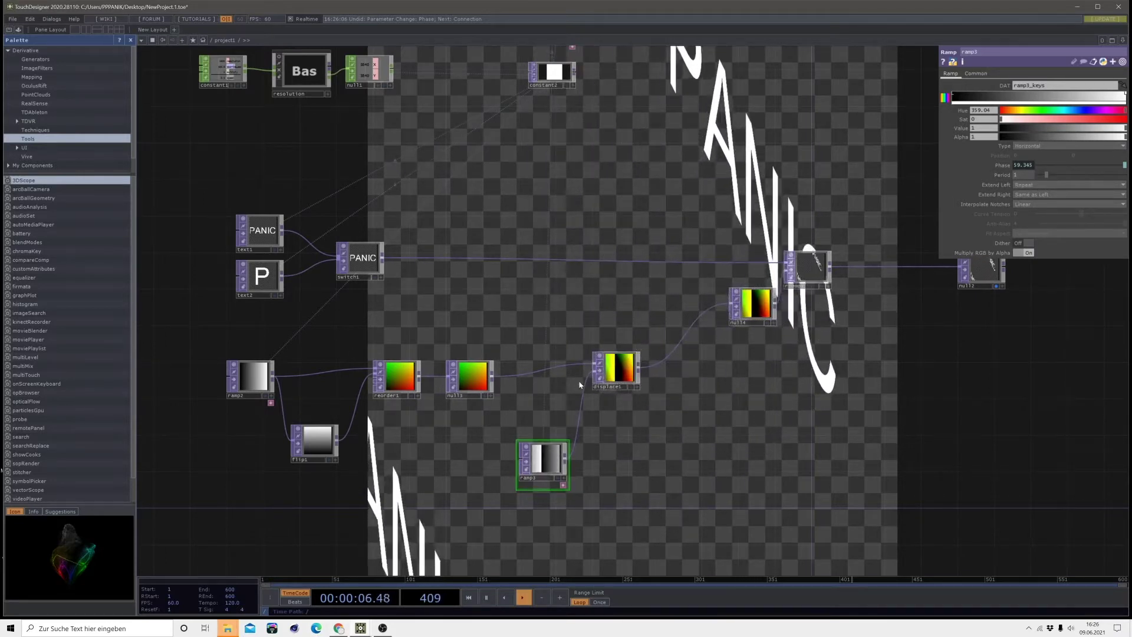
{"action": "left_click", "coordinate": [1005, 176]}
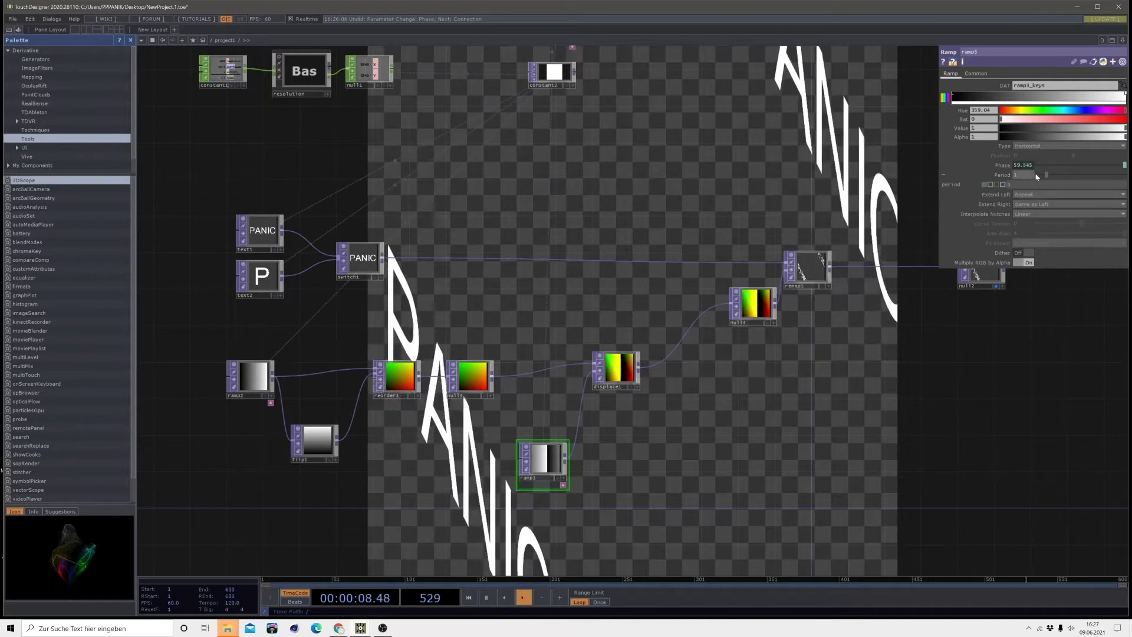
{"action": "left_click", "coordinate": [1040, 175]}
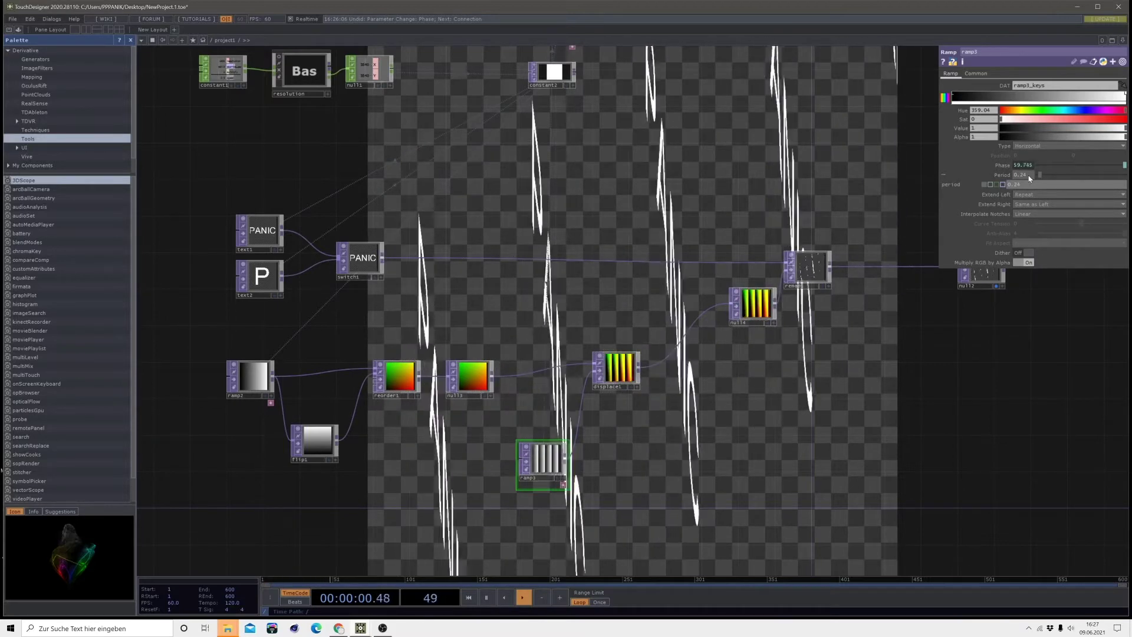
{"action": "middle_click_drag", "start_coordinate": [1005, 175], "coordinate": [1043, 184]}
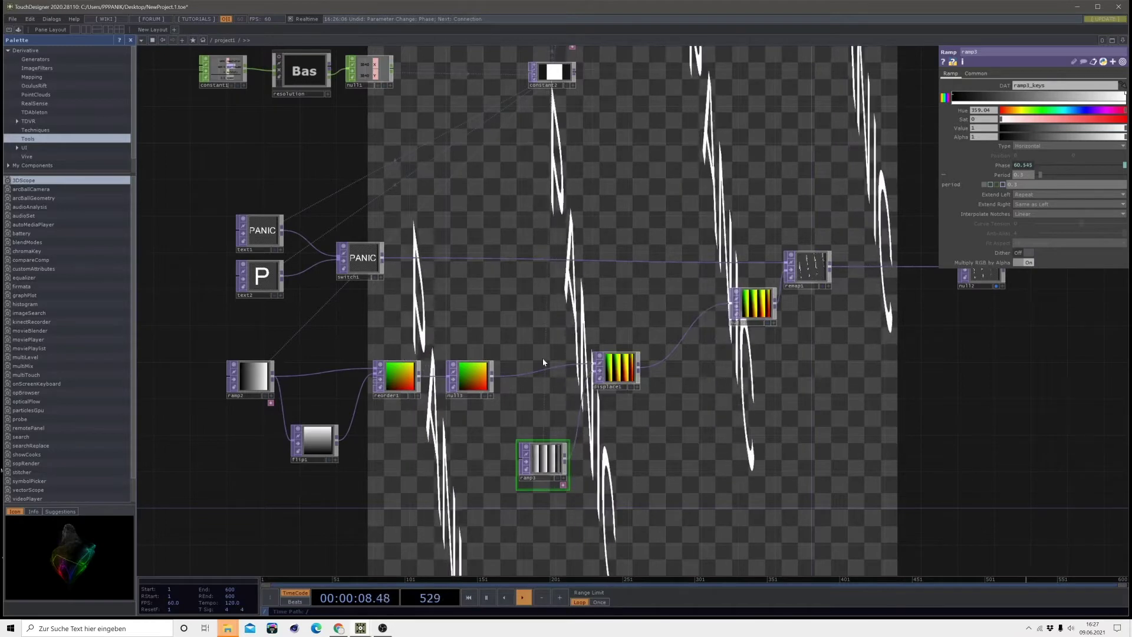
Set both displace weight values of displace1 to 0.03
{"action": "left_click", "coordinate": [616, 368]}
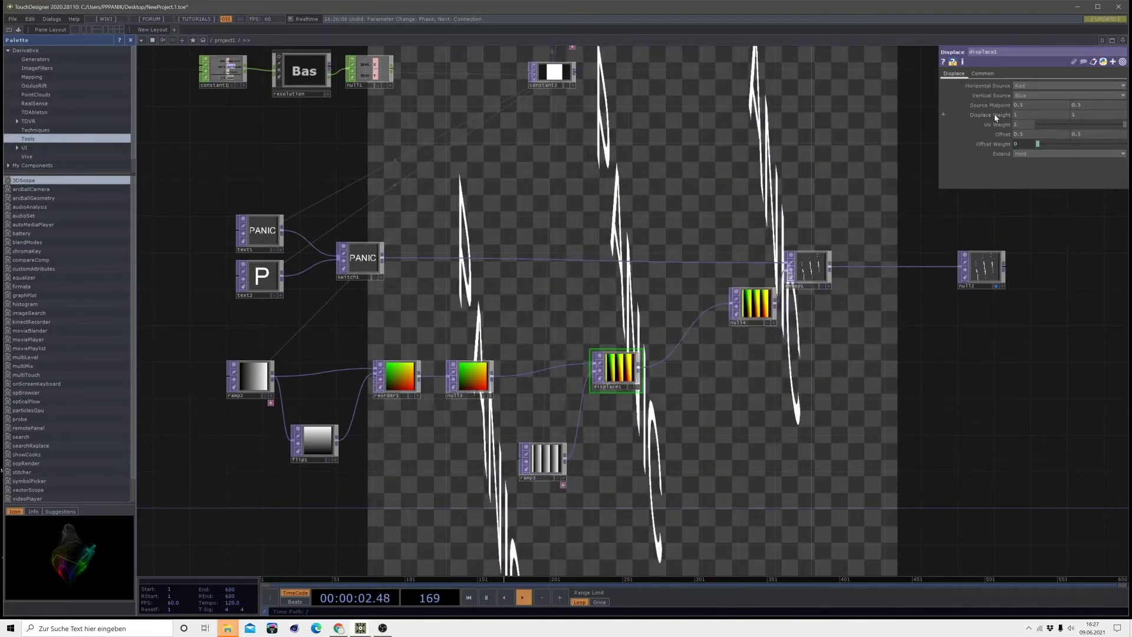
{"action": "mouse_move", "coordinate": [995, 117]}
{"action": "middle_mouse_down"}
{"action": "mouse_move", "coordinate": [996, 106]}
{"action": "mouse_move", "coordinate": [979, 107]}
{"action": "middle_mouse_up"}
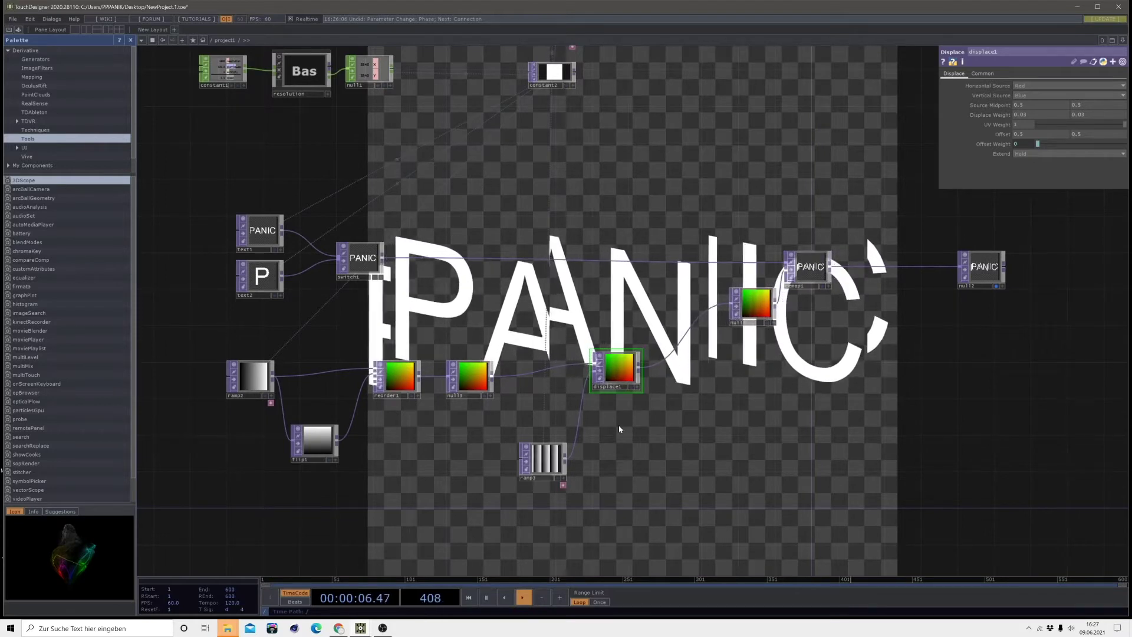
Set ramp3's period to 0.1 and the horizontal displace weight of displace1 to 0
{"action": "left_click", "coordinate": [546, 472]}
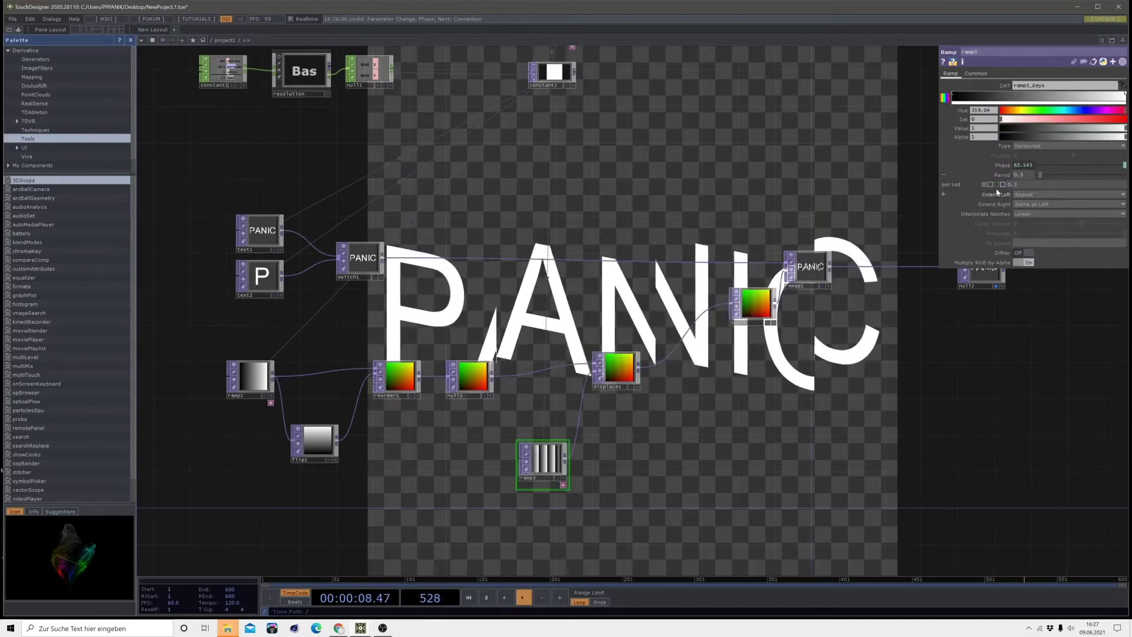
{"action": "middle_click_drag", "start_coordinate": [1006, 186], "coordinate": [1002, 162]}
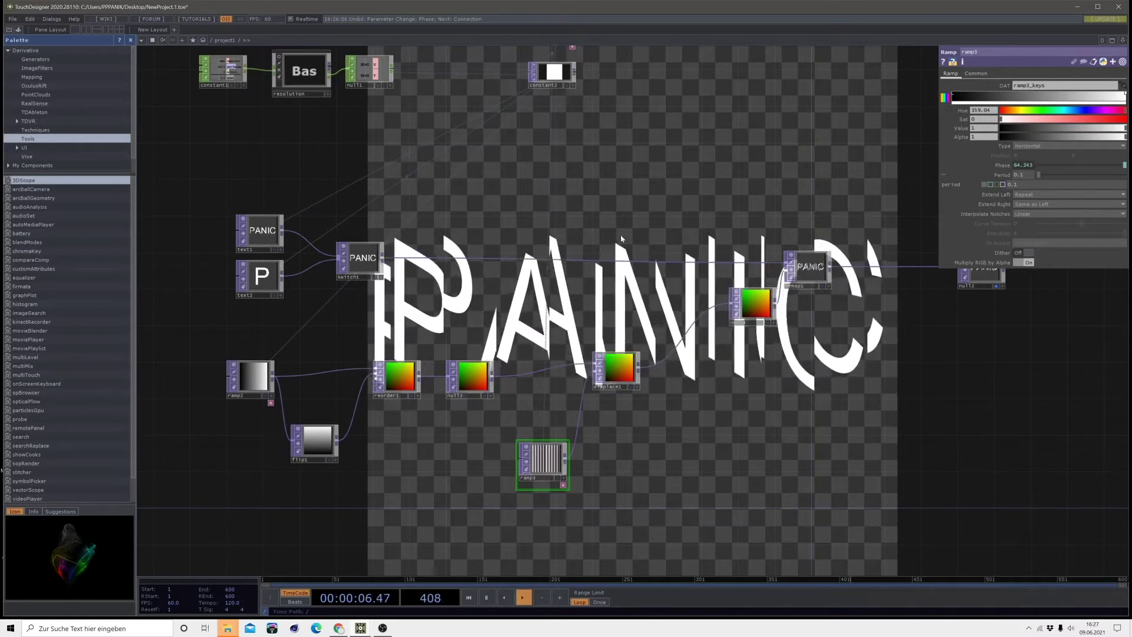
{"action": "left_click", "coordinate": [616, 368]}
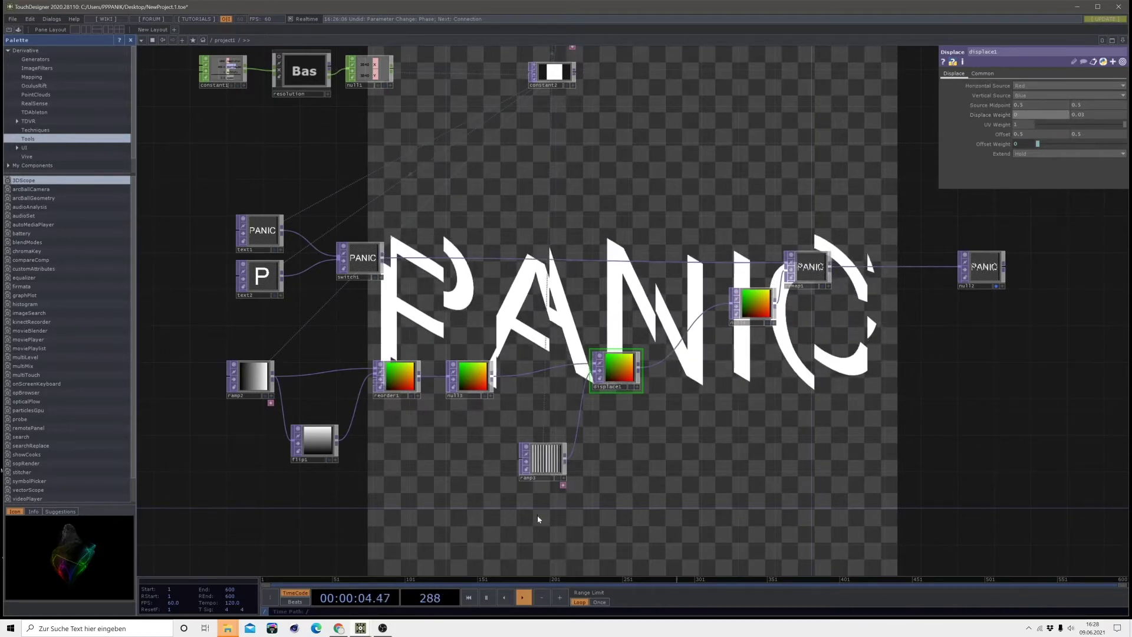
Try the Vertical type on ramp3 and switch it back to Horizontal
{"action": "left_click", "coordinate": [547, 463]}
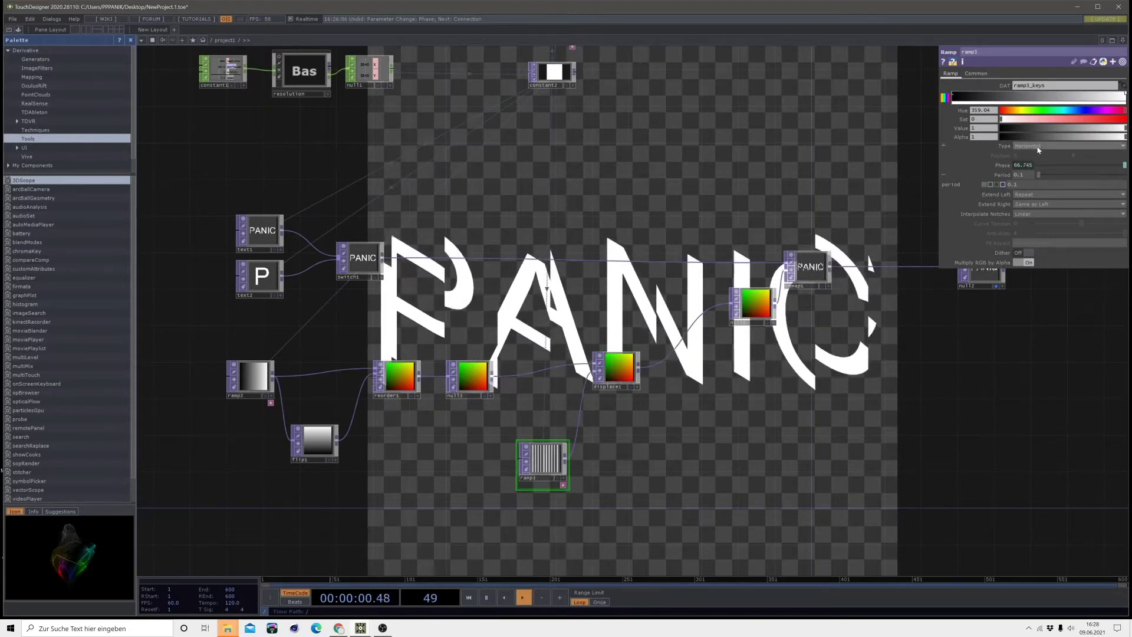
{"action": "left_click", "coordinate": [1020, 146]}
{"action": "left_click", "coordinate": [1024, 154]}
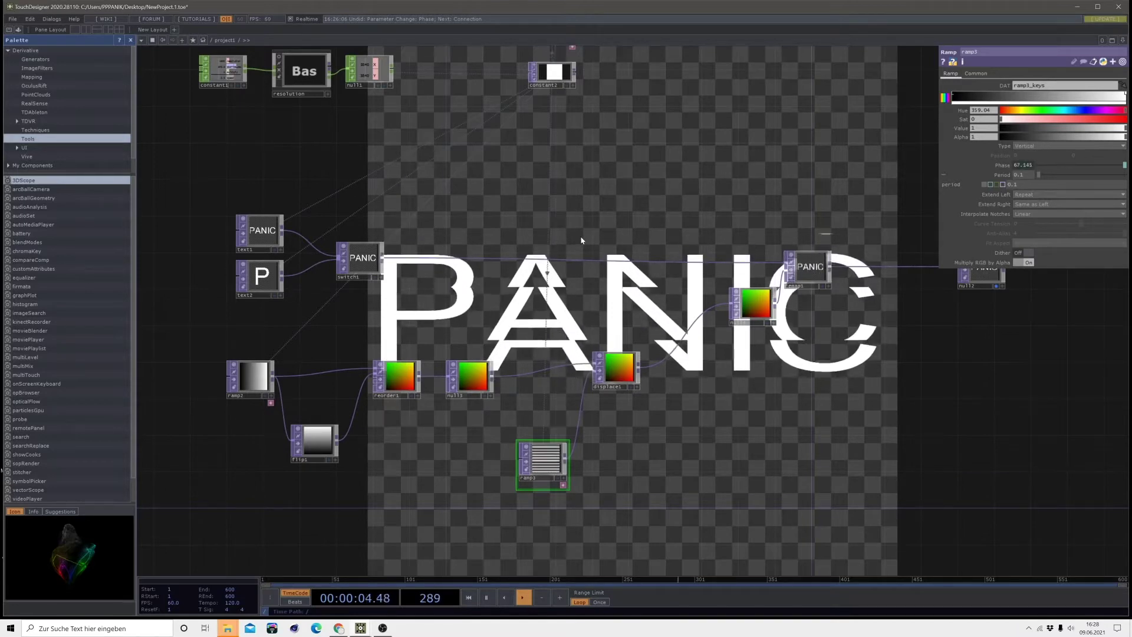
{"action": "left_click", "coordinate": [1020, 146]}
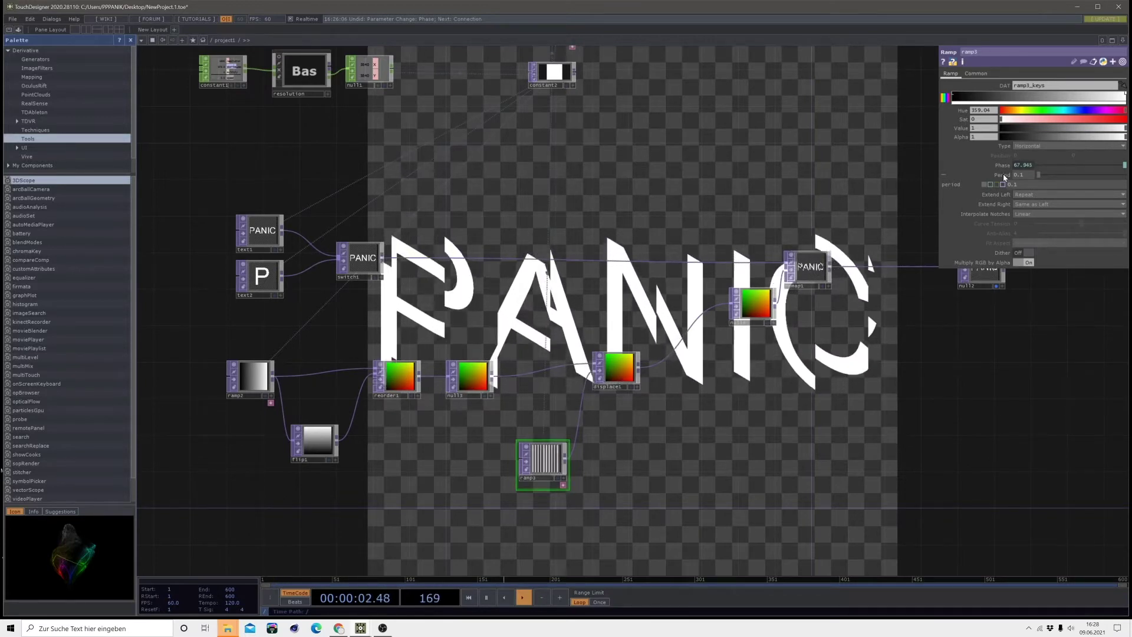
Try the Radial and Circular types on ramp3 with different period values
{"action": "middle_click_drag", "start_coordinate": [1003, 176], "coordinate": [1002, 163]}
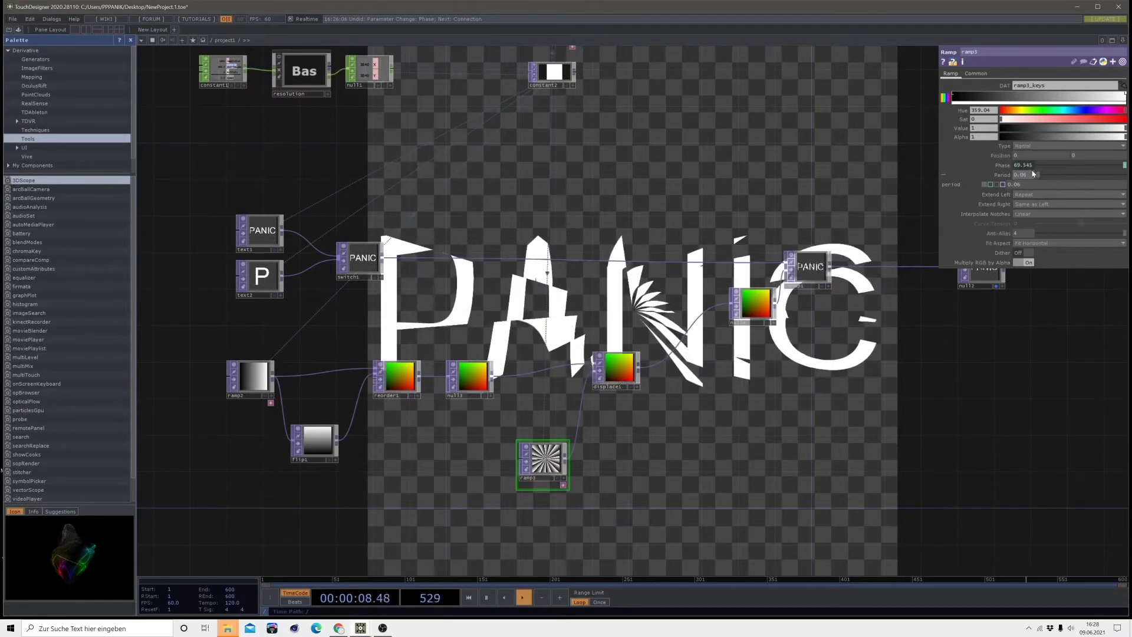
{"action": "left_click", "coordinate": [1026, 175]}
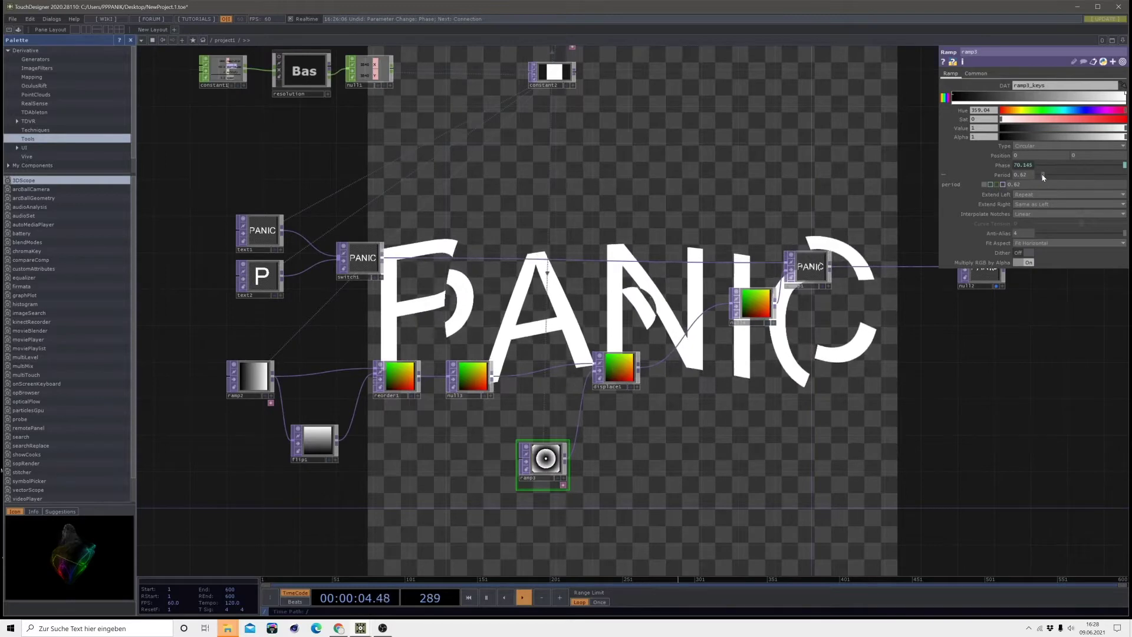
{"action": "left_click_drag", "start_coordinate": [1038, 174], "coordinate": [1036, 173]}
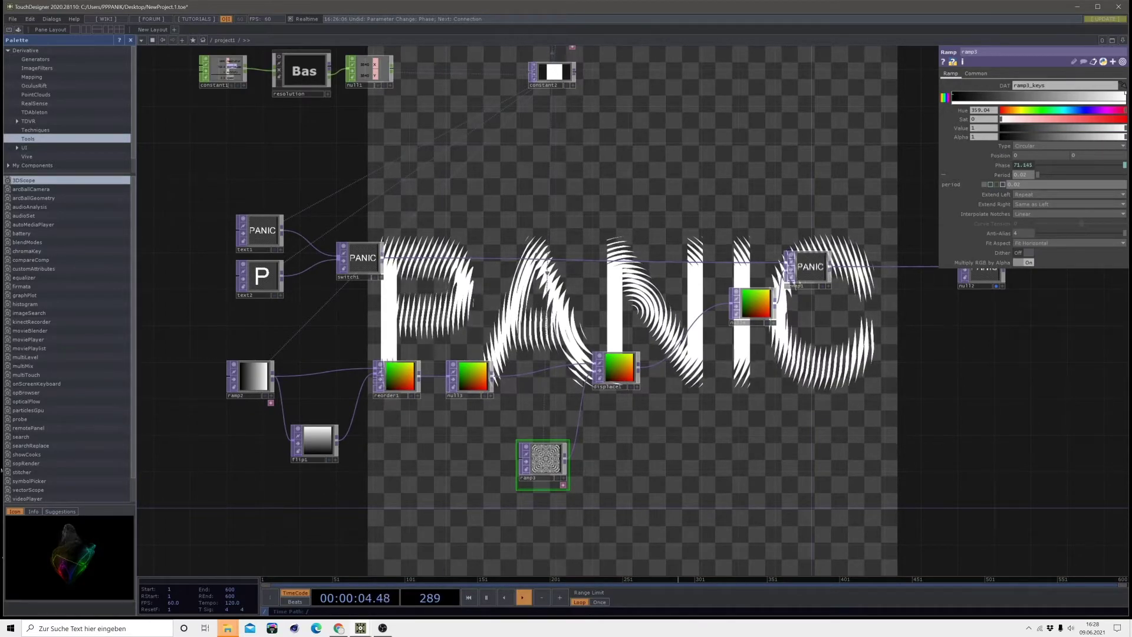
Set ramp3's type to Horizontal and its period to 0.06
{"action": "left_click", "coordinate": [1037, 145]}
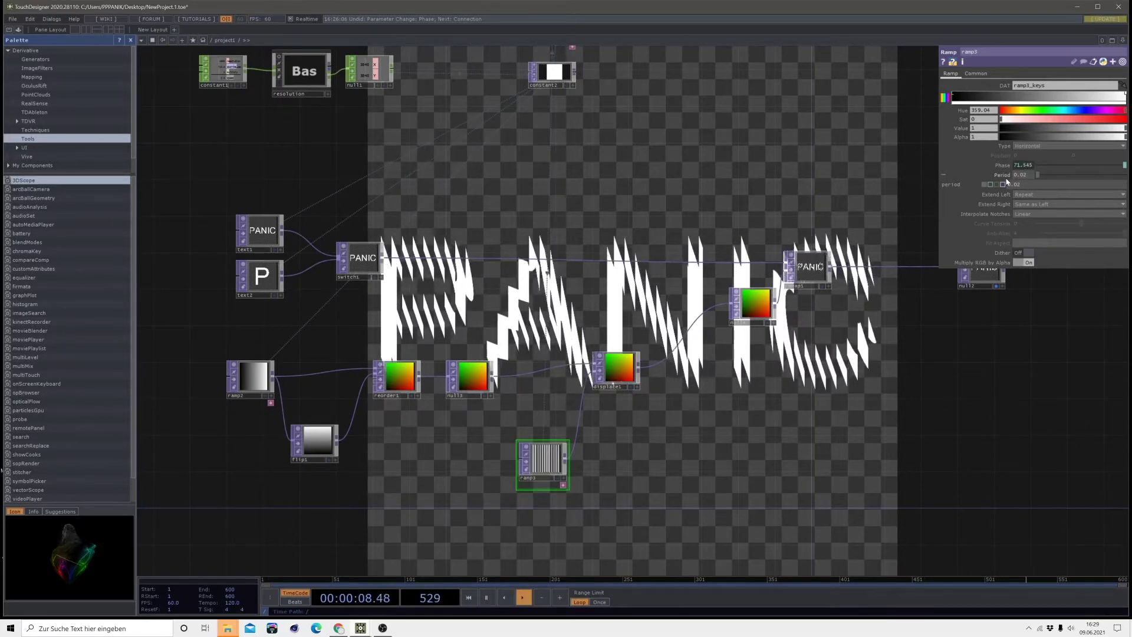
{"action": "middle_click_drag", "start_coordinate": [1005, 176], "coordinate": [1007, 179]}
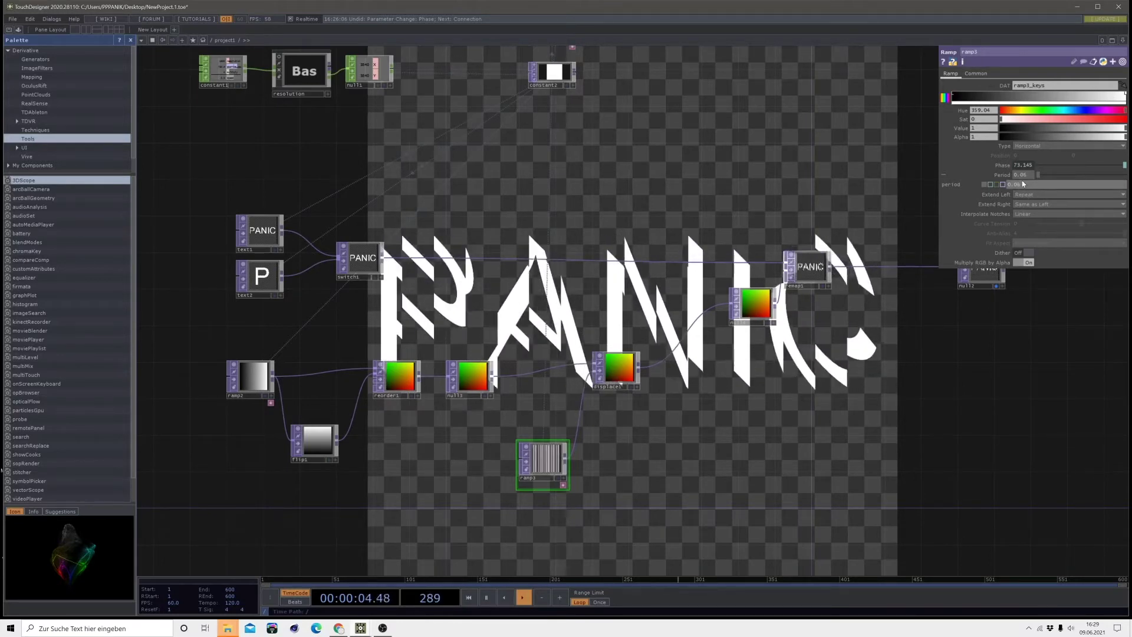
{"action": "left_click_drag", "start_coordinate": [813, 424], "coordinate": [726, 323]}
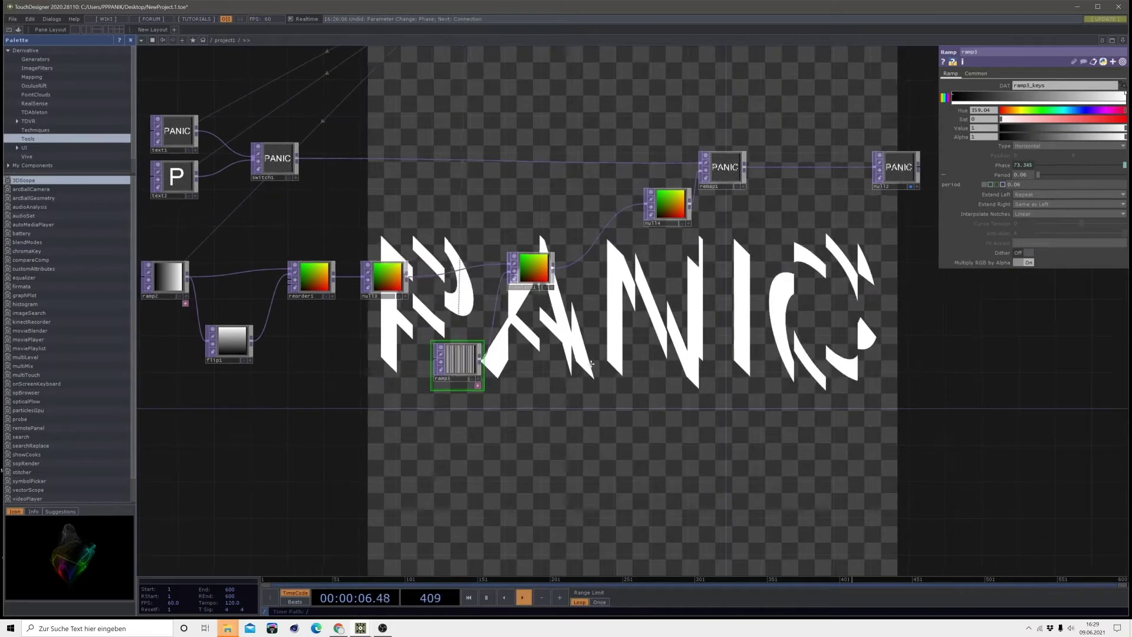
{"action": "left_click_drag", "start_coordinate": [519, 373], "coordinate": [576, 377]}
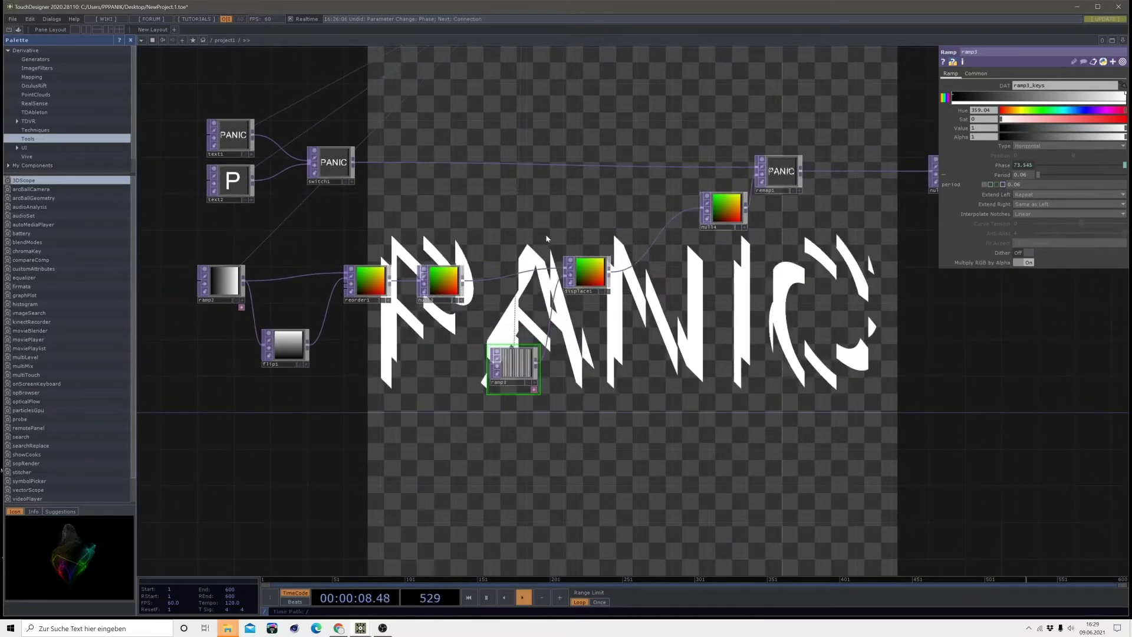
Duplicate the noise2 node and place the copy below ramp3
{"action": "left_click_drag", "start_coordinate": [579, 409], "coordinate": [608, 395]}
{"action": "left_click_drag", "start_coordinate": [605, 201], "coordinate": [568, 380]}
{"action": "left_click", "coordinate": [524, 62]}
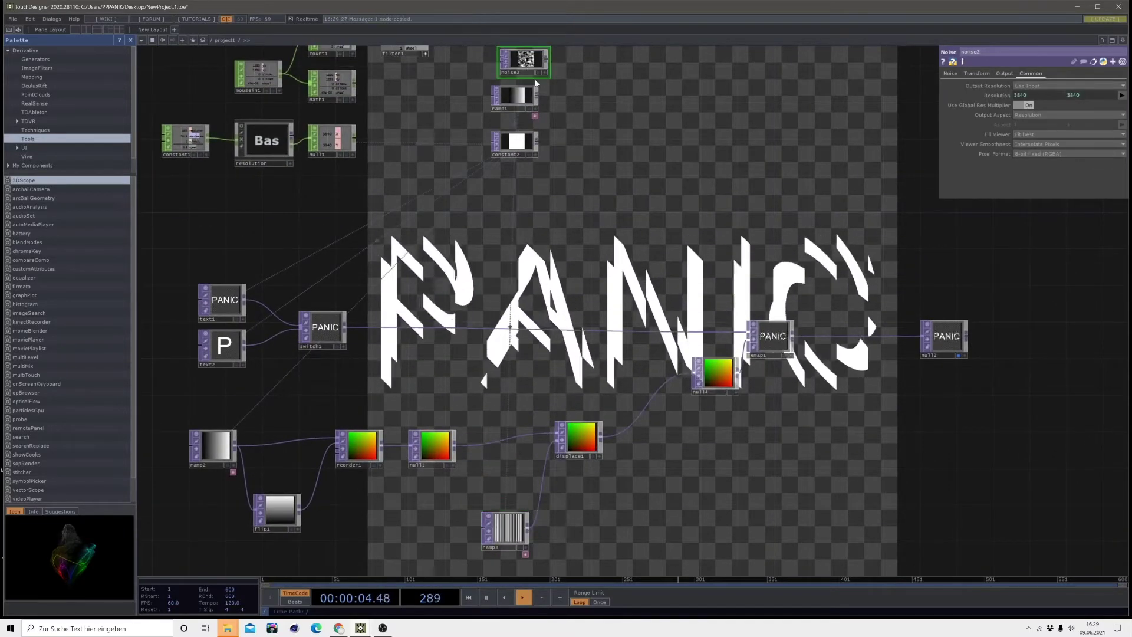
{"action": "key", "text": "ctrl+c"}
{"action": "key", "text": "ctrl+v"}
{"action": "left_click", "coordinate": [612, 535]}
{"action": "left_click_drag", "start_coordinate": [693, 458], "coordinate": [713, 239]}
{"action": "left_click_drag", "start_coordinate": [615, 301], "coordinate": [562, 380]}
{"action": "scroll", "coordinate": [560, 356], "scroll_direction": "up", "scroll_amount": 4}
{"action": "scroll", "coordinate": [559, 356], "scroll_direction": "up", "scroll_amount": 2}
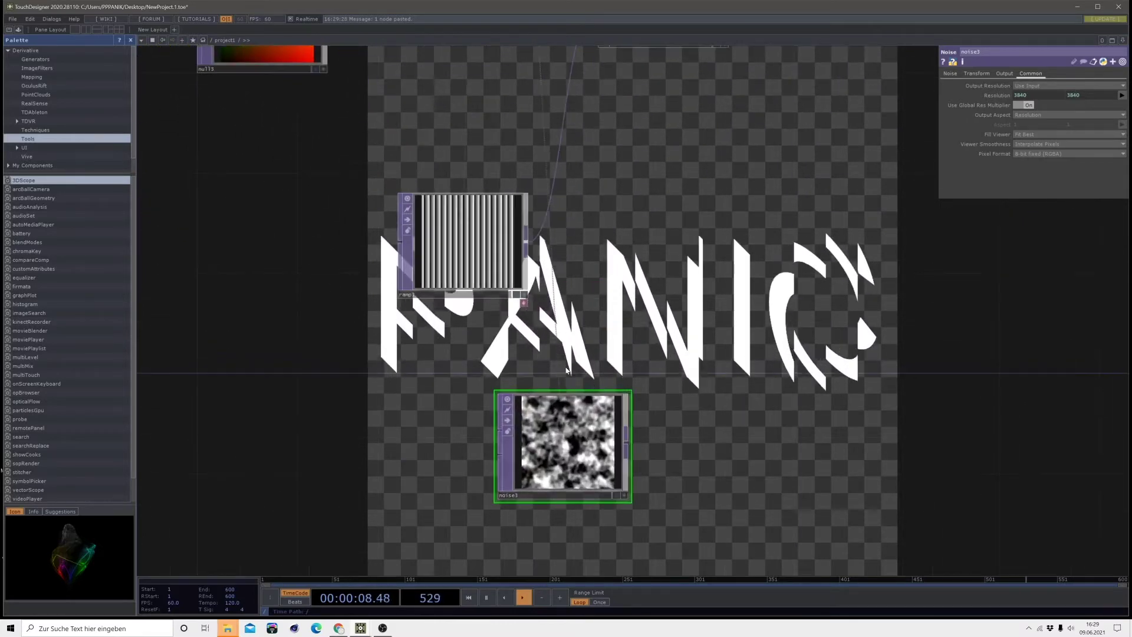
Connect ramp3 into noise3, move ramp3 aside, and feed noise3 into the second input of displace1
{"action": "left_click_drag", "start_coordinate": [524, 253], "coordinate": [484, 424]}
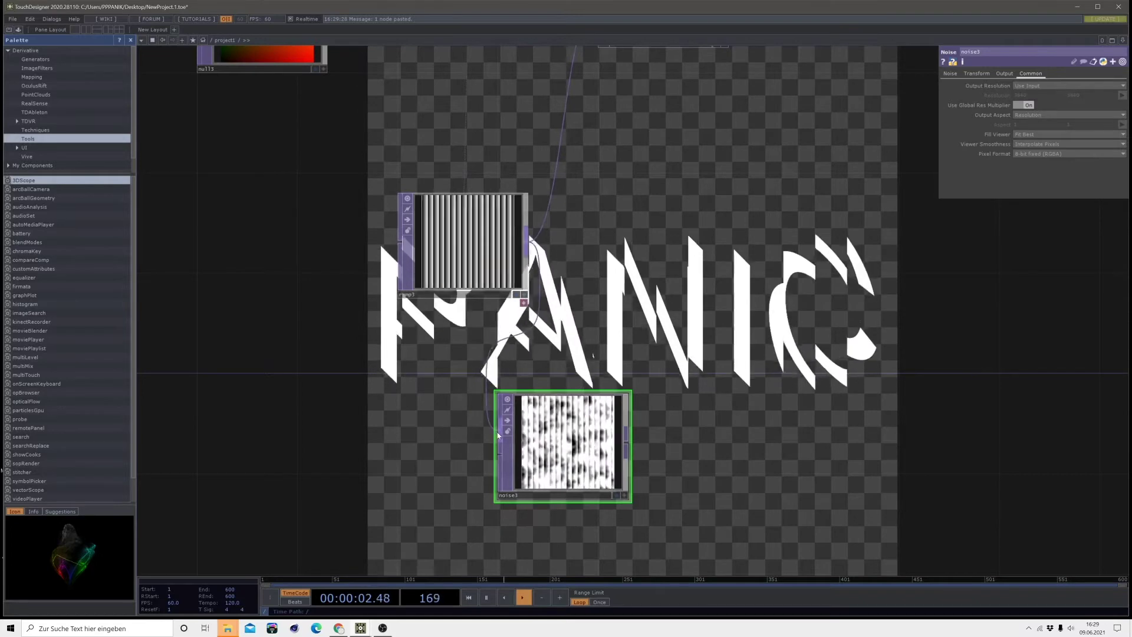
{"action": "left_click_drag", "start_coordinate": [471, 248], "coordinate": [320, 297]}
{"action": "left_click_drag", "start_coordinate": [577, 283], "coordinate": [534, 349]}
{"action": "scroll", "coordinate": [533, 350], "scroll_direction": "down", "scroll_amount": 2}
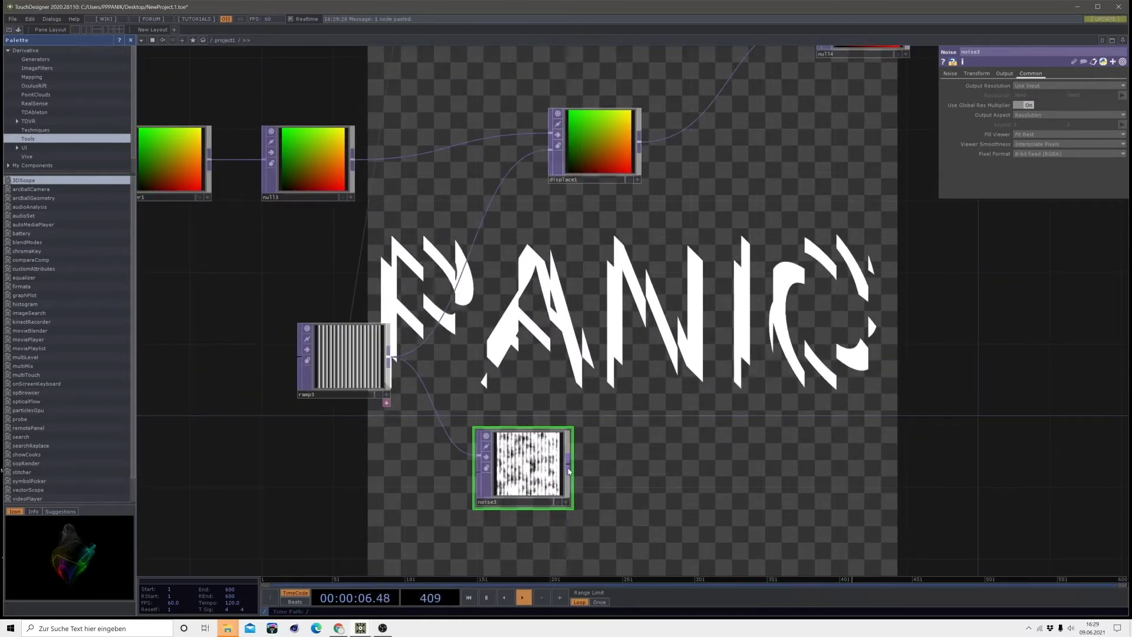
{"action": "left_click_drag", "start_coordinate": [568, 465], "coordinate": [464, 288]}
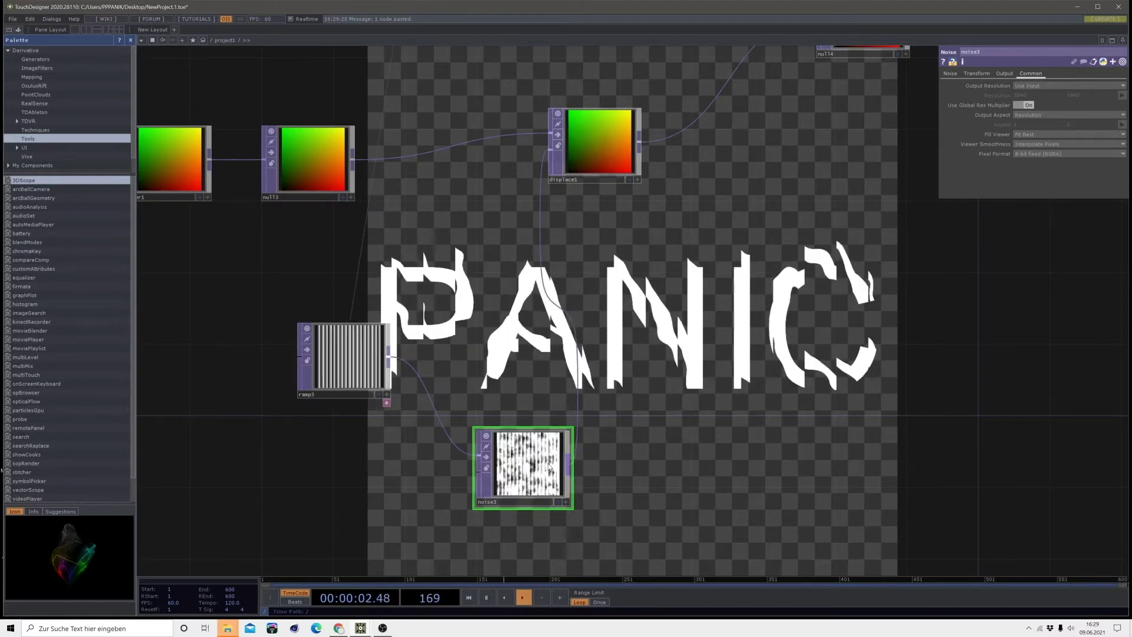
Set the period of noise3 to 0 for a fine, grainy noise
{"action": "left_click", "coordinate": [1000, 76]}
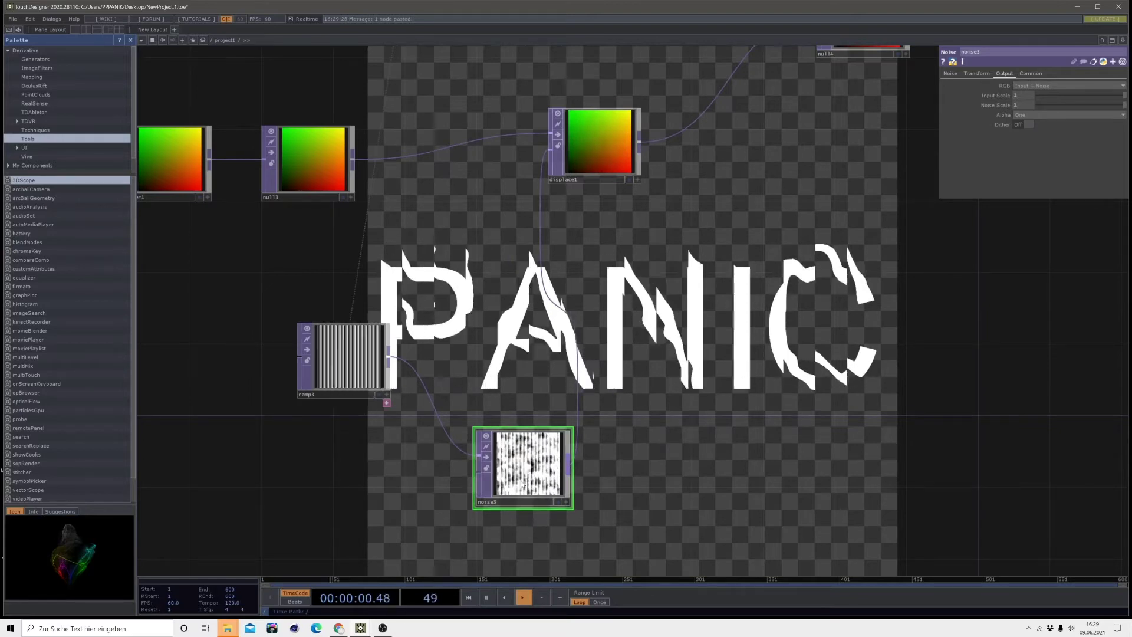
{"action": "scroll", "coordinate": [522, 485], "scroll_direction": "up", "scroll_amount": 5}
{"action": "scroll", "coordinate": [544, 419], "scroll_direction": "down", "scroll_amount": 3}
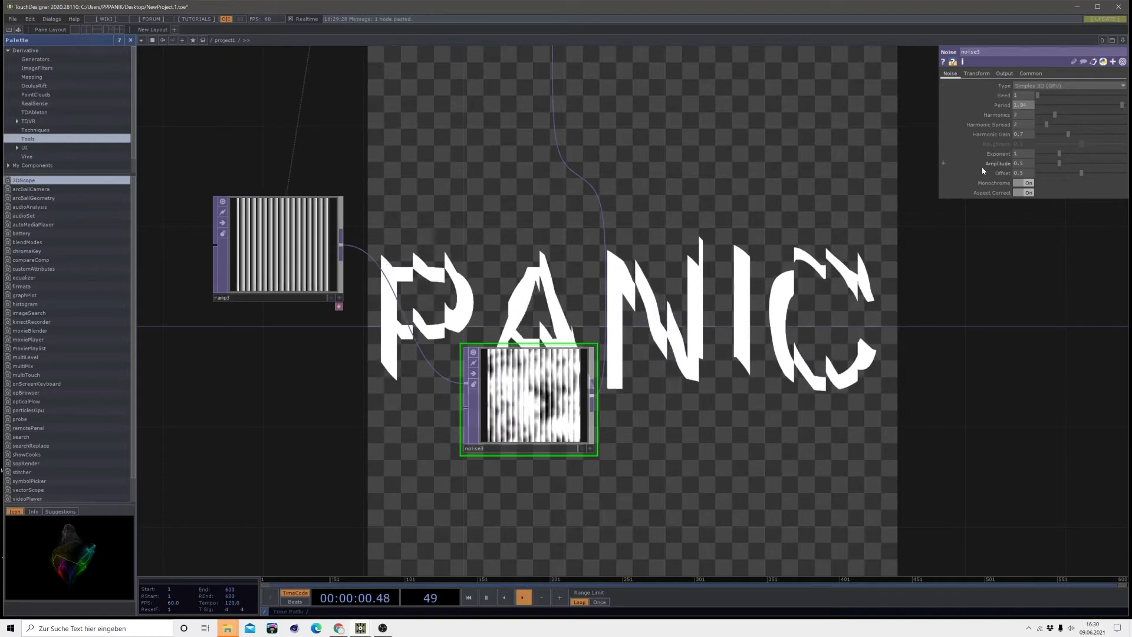
{"action": "left_click_drag", "start_coordinate": [1059, 105], "coordinate": [1055, 104]}
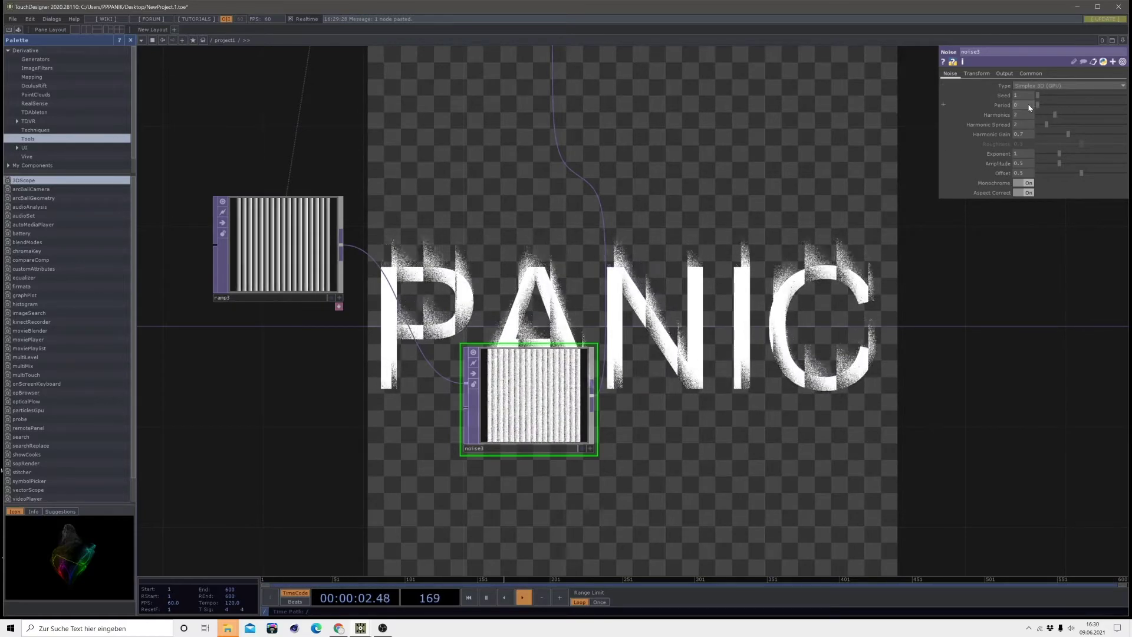
{"action": "scroll", "coordinate": [523, 339], "scroll_direction": "up", "scroll_amount": 5}
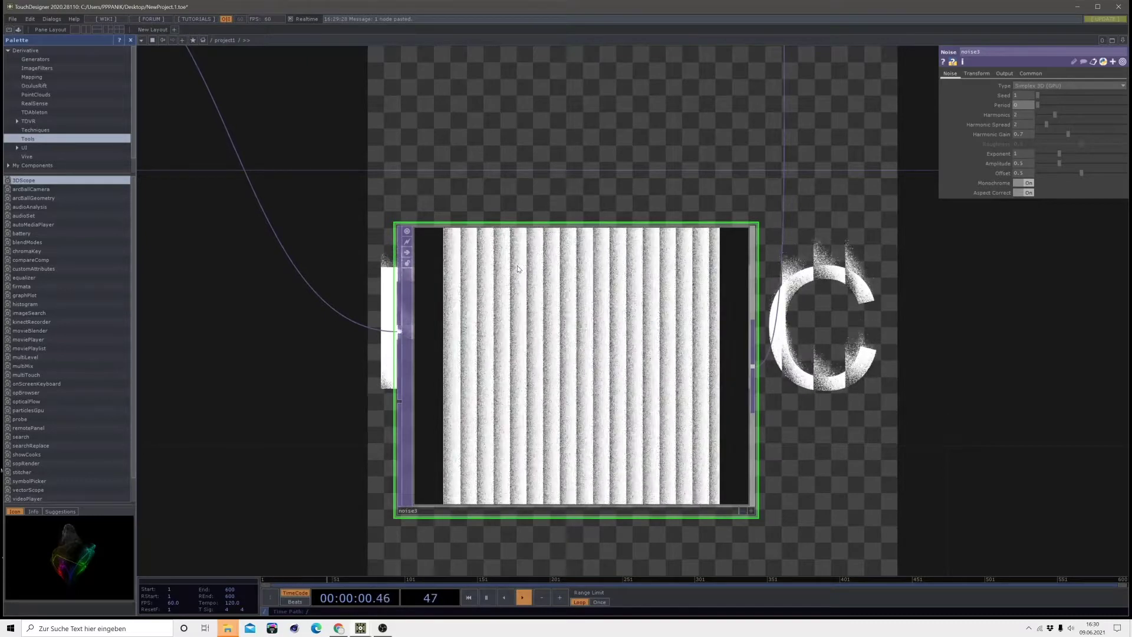
{"action": "scroll", "coordinate": [589, 350], "scroll_direction": "down", "scroll_amount": 3}
{"action": "scroll", "coordinate": [794, 249], "scroll_direction": "down", "scroll_amount": 3}
{"action": "left_click_drag", "start_coordinate": [827, 353], "coordinate": [562, 335]}
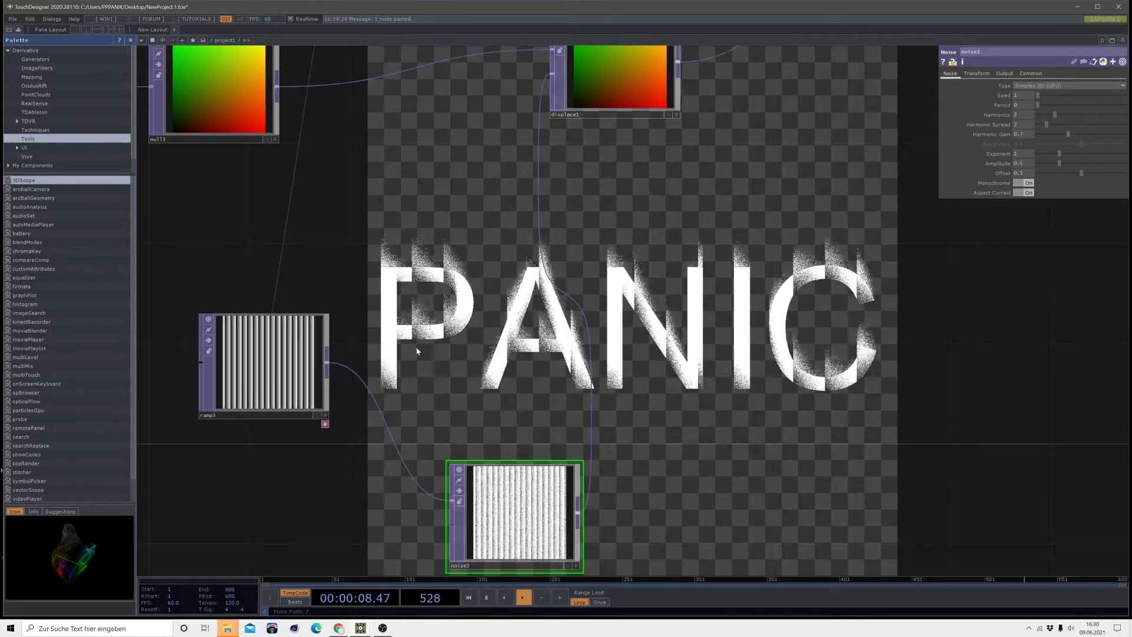
{"action": "scroll", "coordinate": [471, 374], "scroll_direction": "down", "scroll_amount": 2}
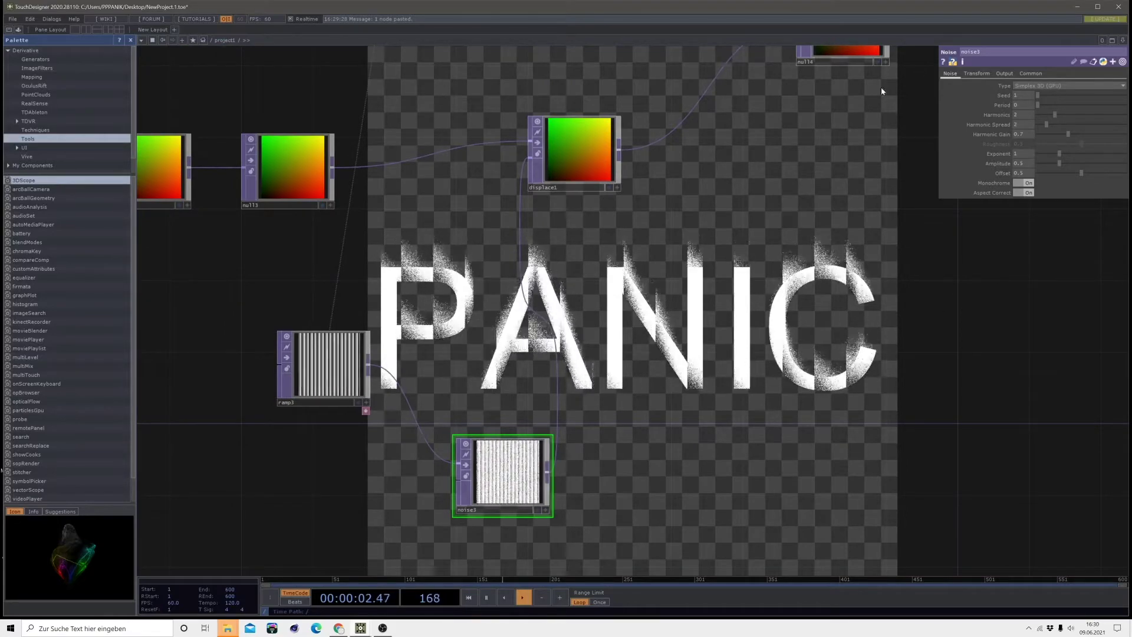
Try the Input * Noise, Input - Noise and Input + Noise modes for noise3's RGB output
{"action": "left_click", "coordinate": [1004, 73]}
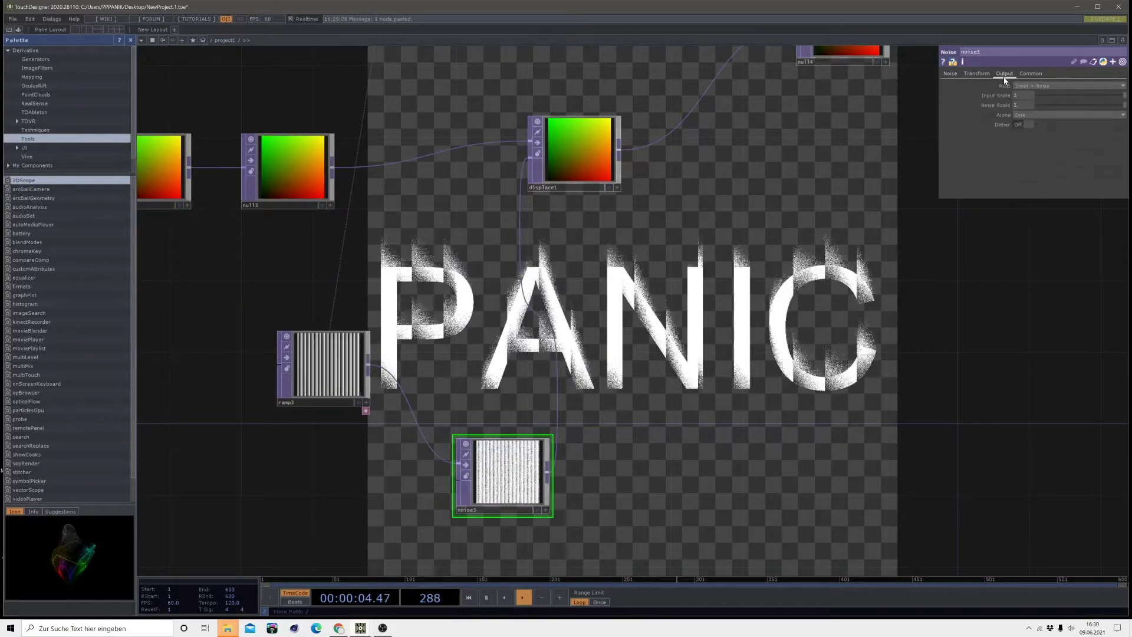
{"action": "left_click", "coordinate": [1029, 115]}
{"action": "left_click", "coordinate": [1032, 101]}
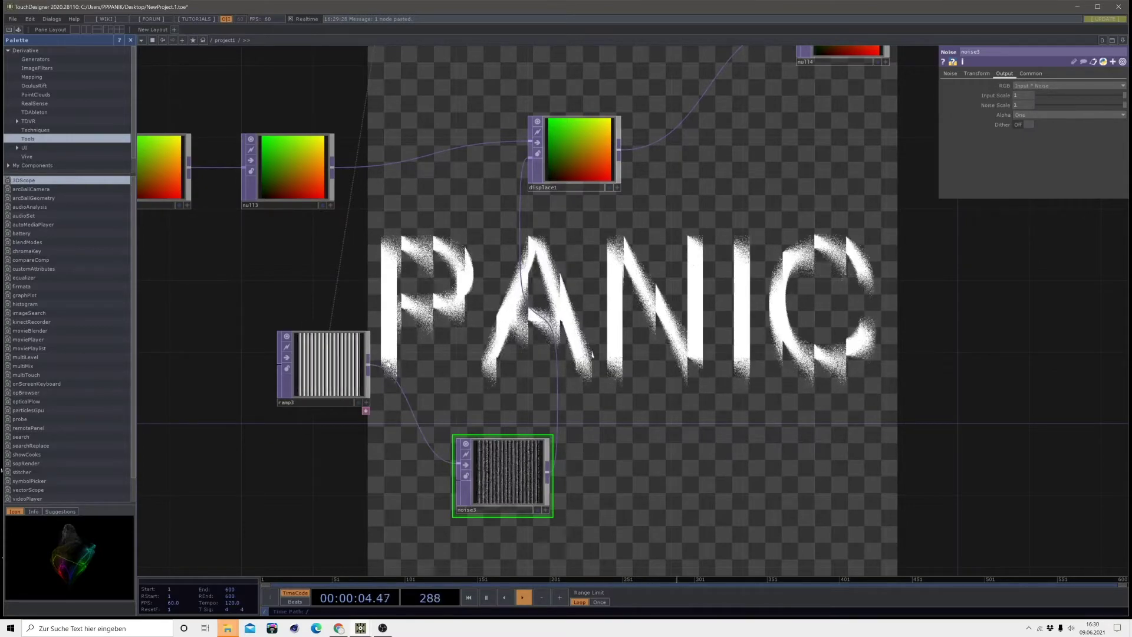
{"action": "left_click", "coordinate": [1035, 85]}
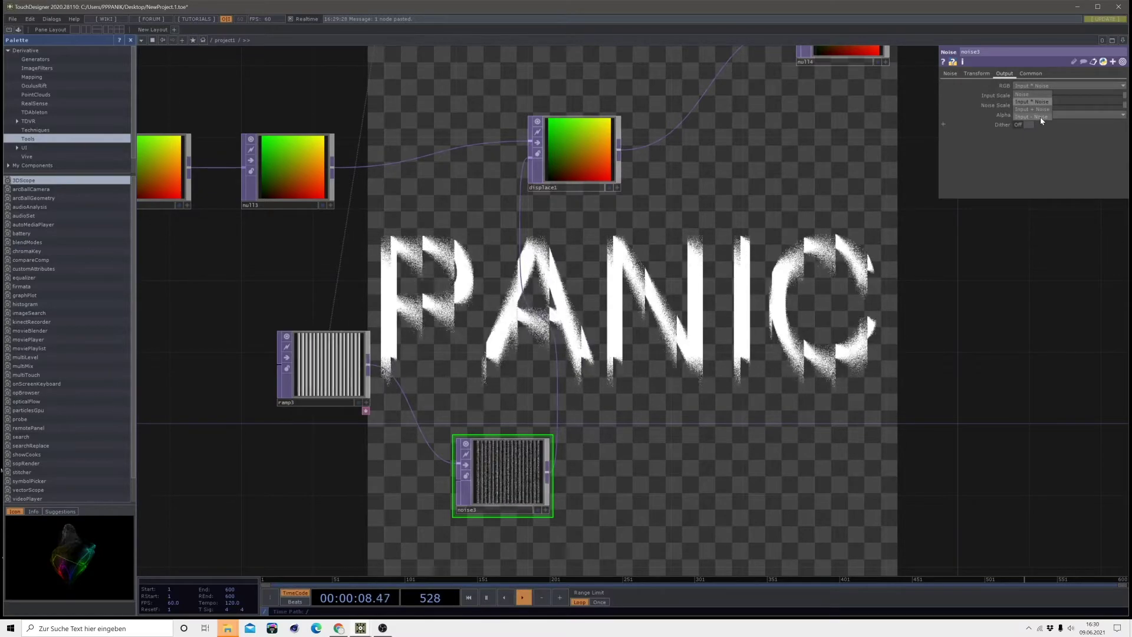
{"action": "left_click", "coordinate": [1040, 117]}
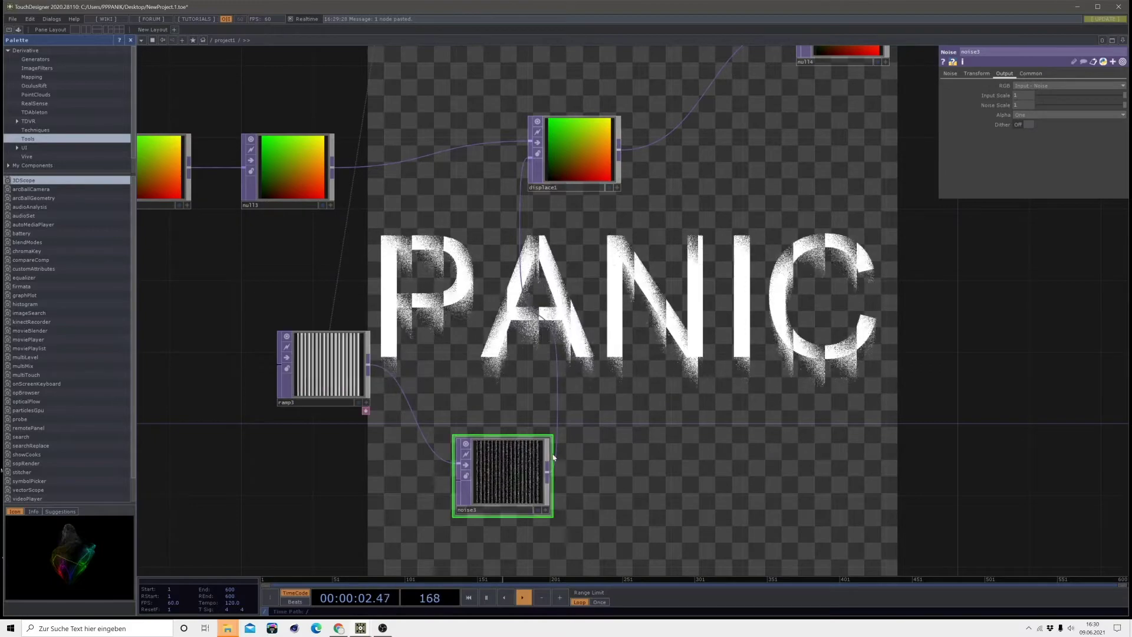
{"action": "left_click", "coordinate": [1038, 85]}
{"action": "left_click", "coordinate": [1039, 110]}
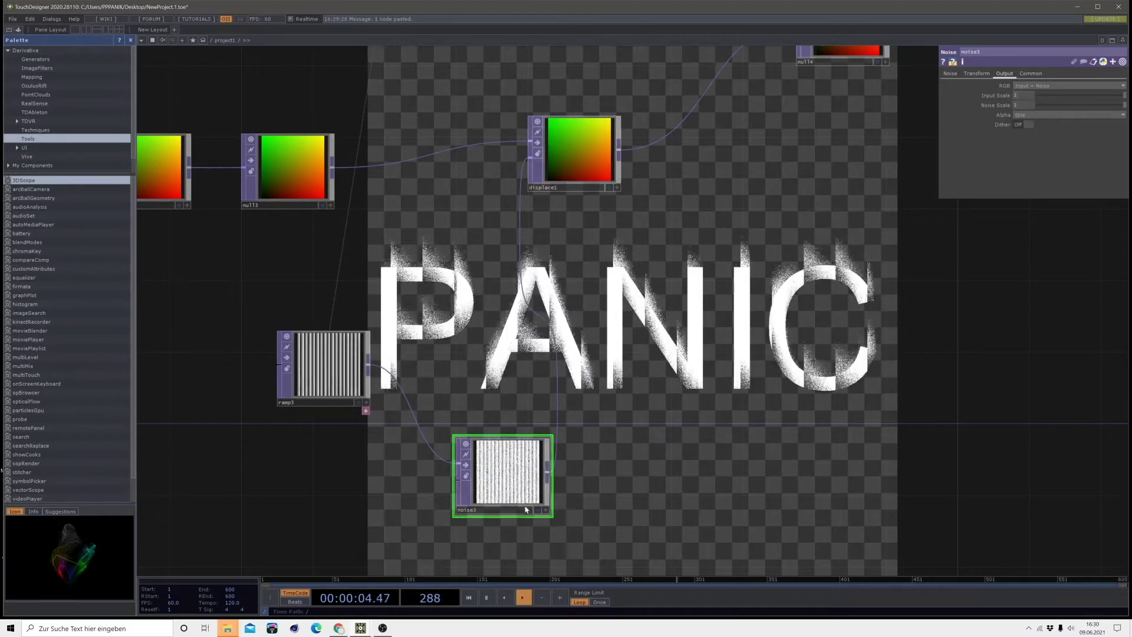
{"action": "left_click", "coordinate": [1037, 85]}
{"action": "left_click", "coordinate": [1032, 117]}
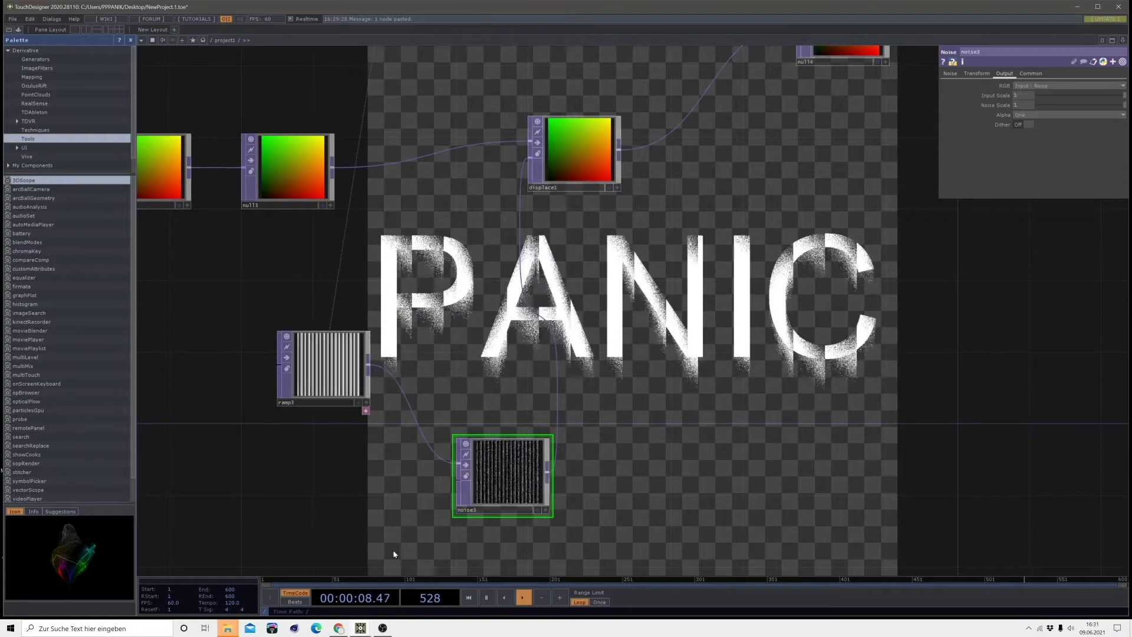
Set the RGB output mode of noise3 to Input * Noise
{"action": "left_click", "coordinate": [1035, 85]}
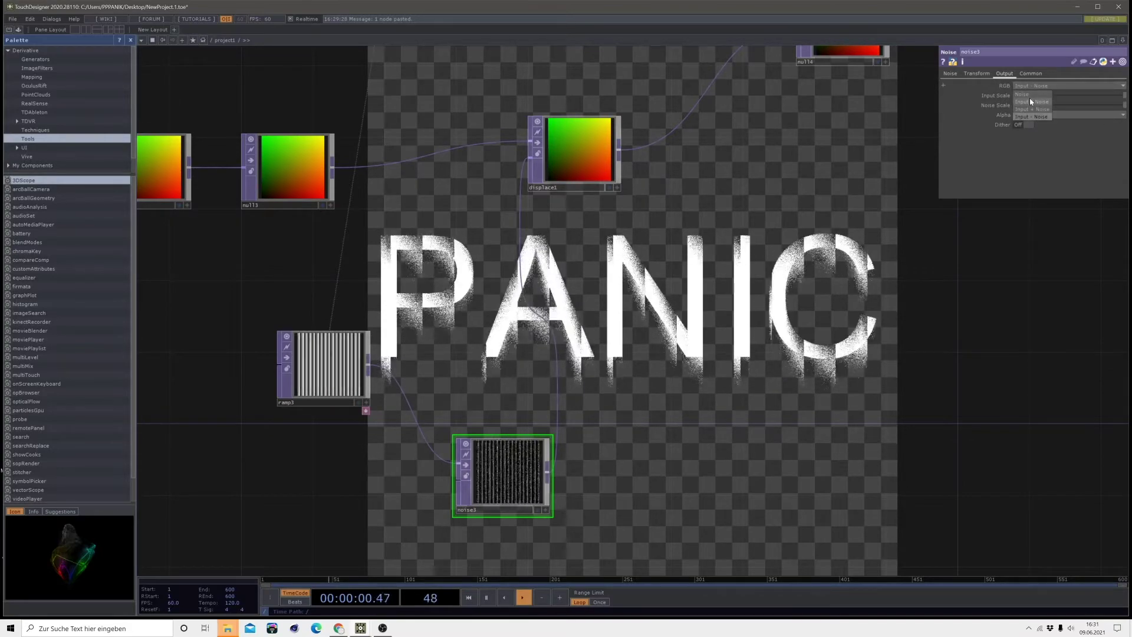
{"action": "left_click", "coordinate": [1030, 101]}
{"action": "left_click", "coordinate": [1030, 86]}
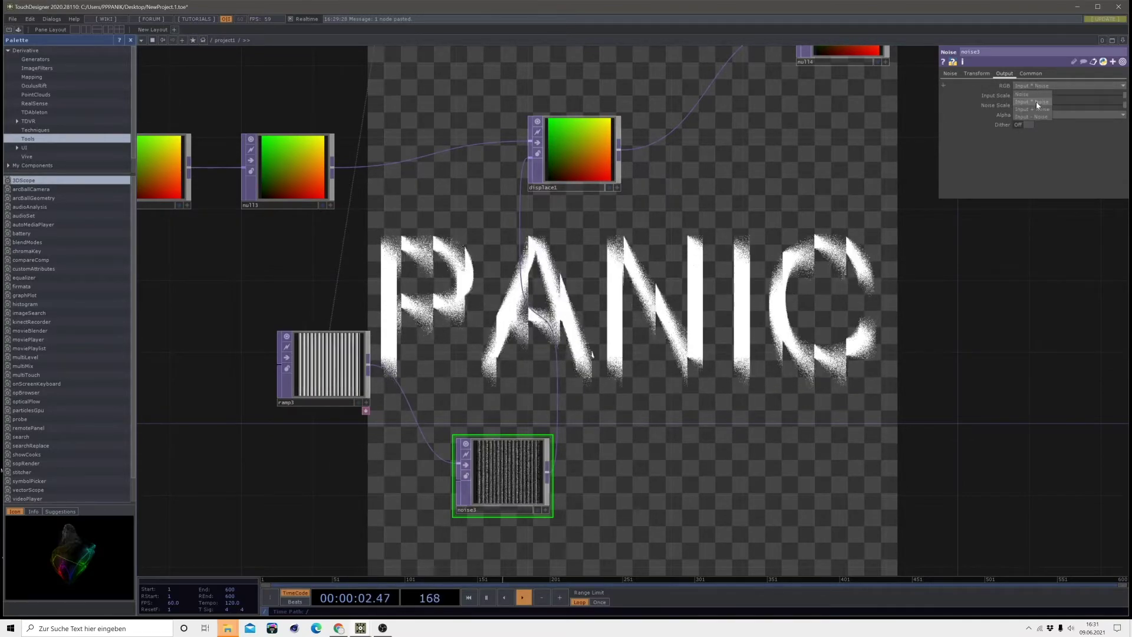
{"action": "left_click", "coordinate": [694, 352]}
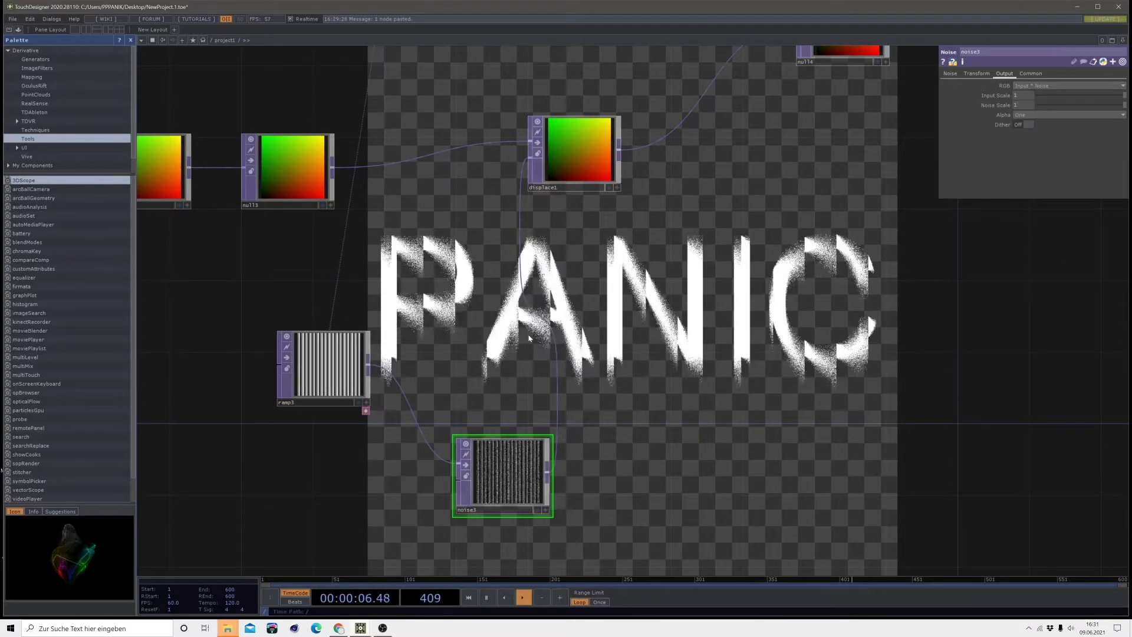
Try Circular, Horizontal and Vertical types with Mirror as Extend Left on ramp3, and return it to Horizontal with Repeat
{"action": "left_click", "coordinate": [330, 373]}
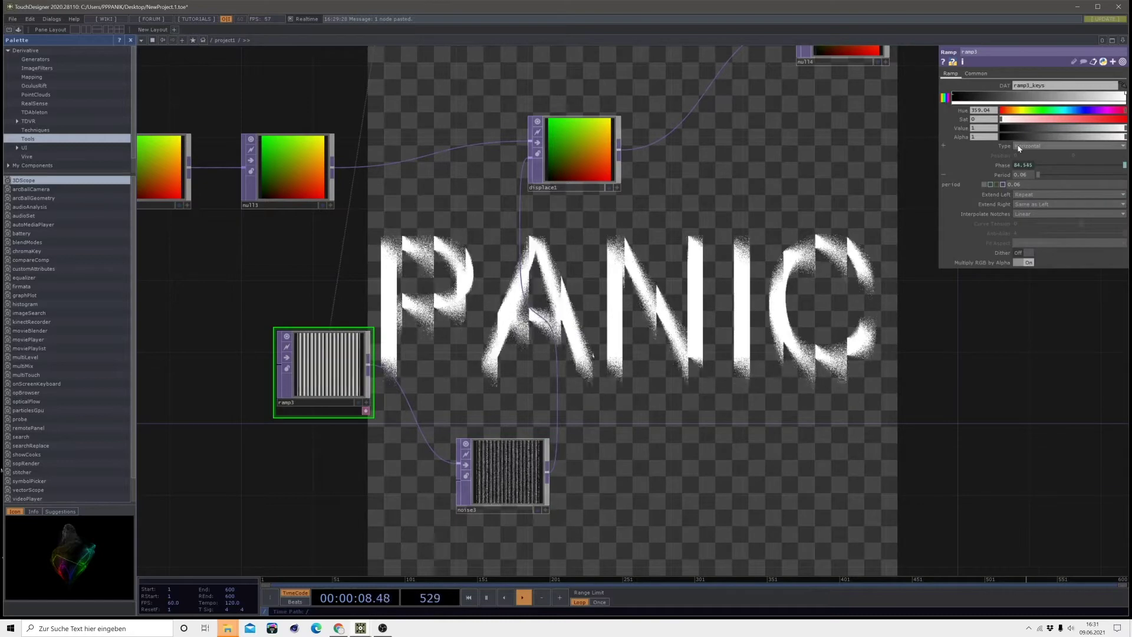
{"action": "left_click", "coordinate": [1028, 145]}
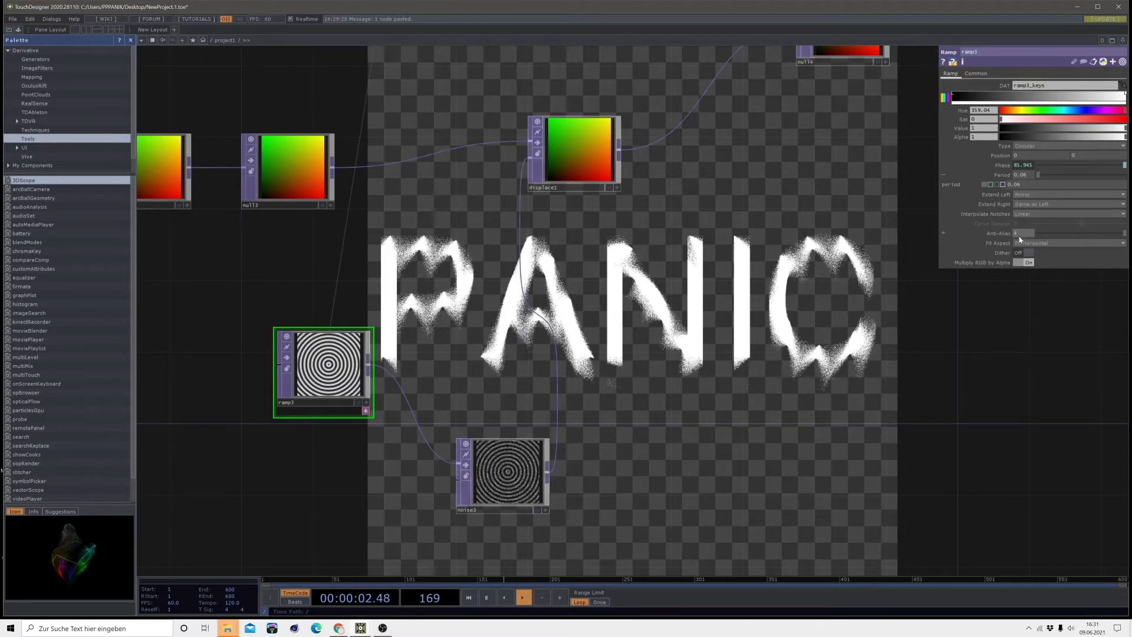
{"action": "left_click", "coordinate": [1044, 146]}
{"action": "left_click", "coordinate": [1027, 164]}
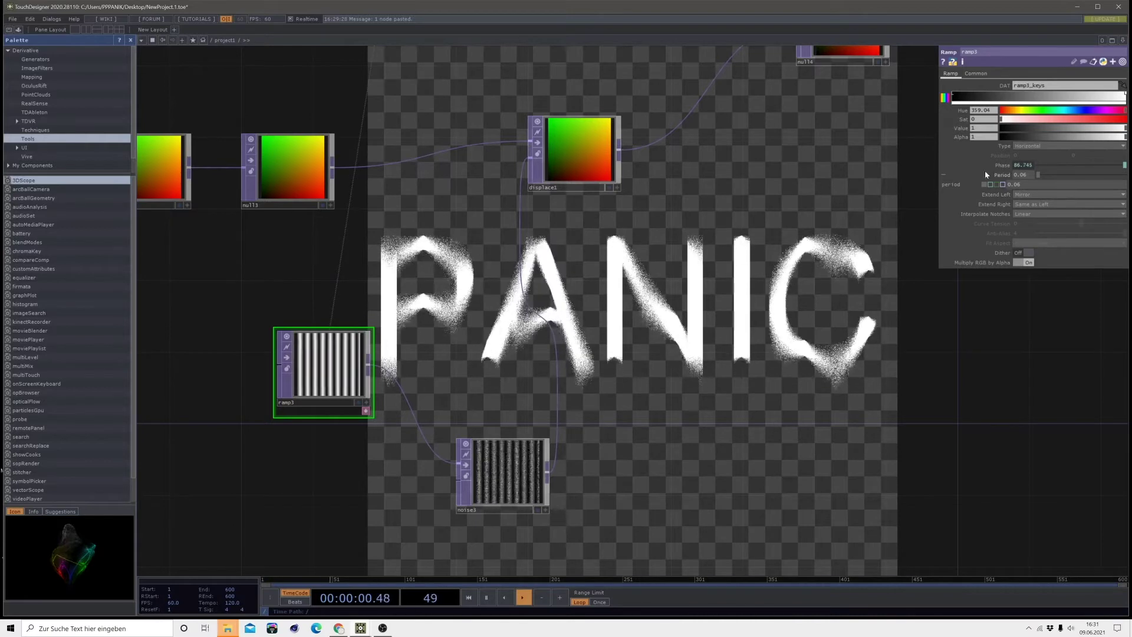
{"action": "left_click", "coordinate": [1030, 154]}
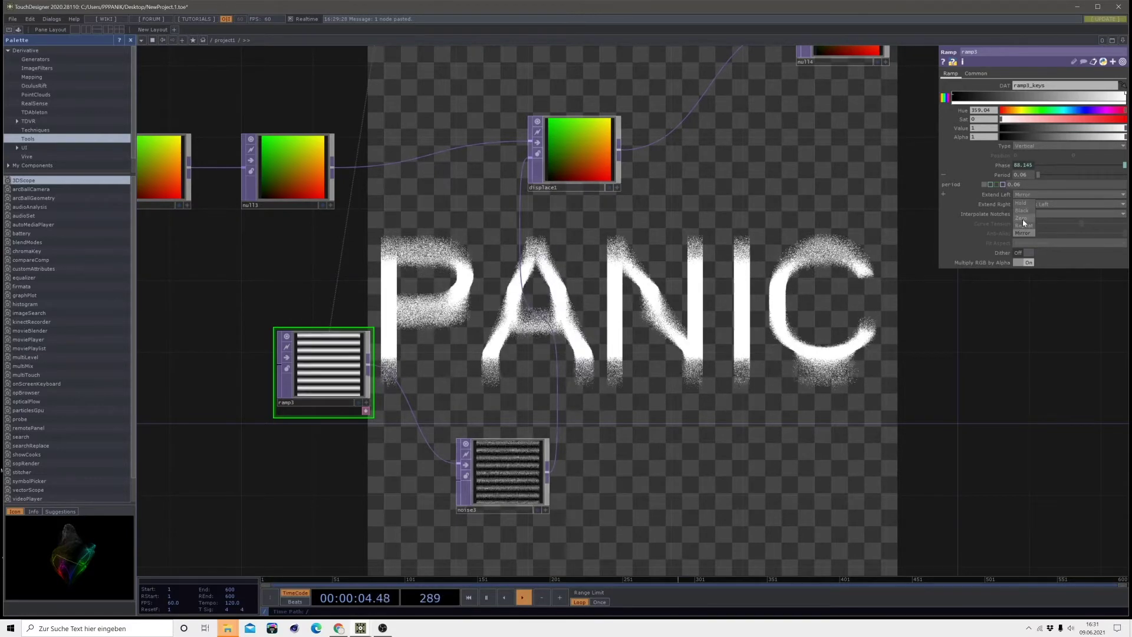
{"action": "left_click", "coordinate": [1024, 225]}
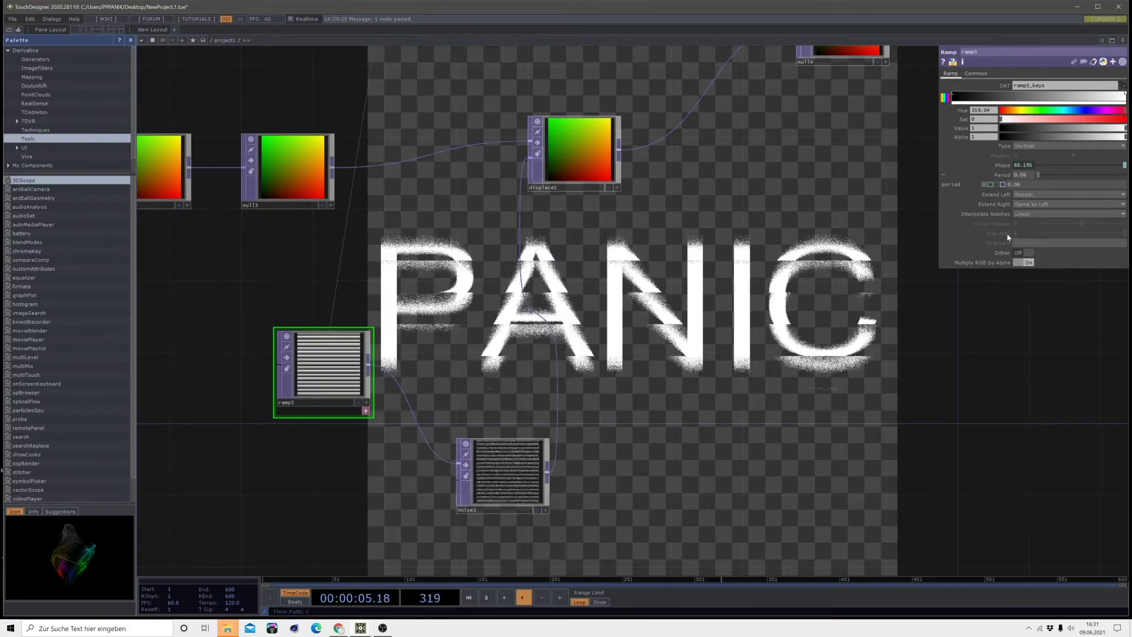
{"action": "left_click", "coordinate": [1039, 147]}
{"action": "left_click", "coordinate": [1026, 164]}
Spread out the network by moving displace1 lower and remap1 farther away from null4
{"action": "scroll", "coordinate": [726, 340], "scroll_direction": "down", "scroll_amount": 4}
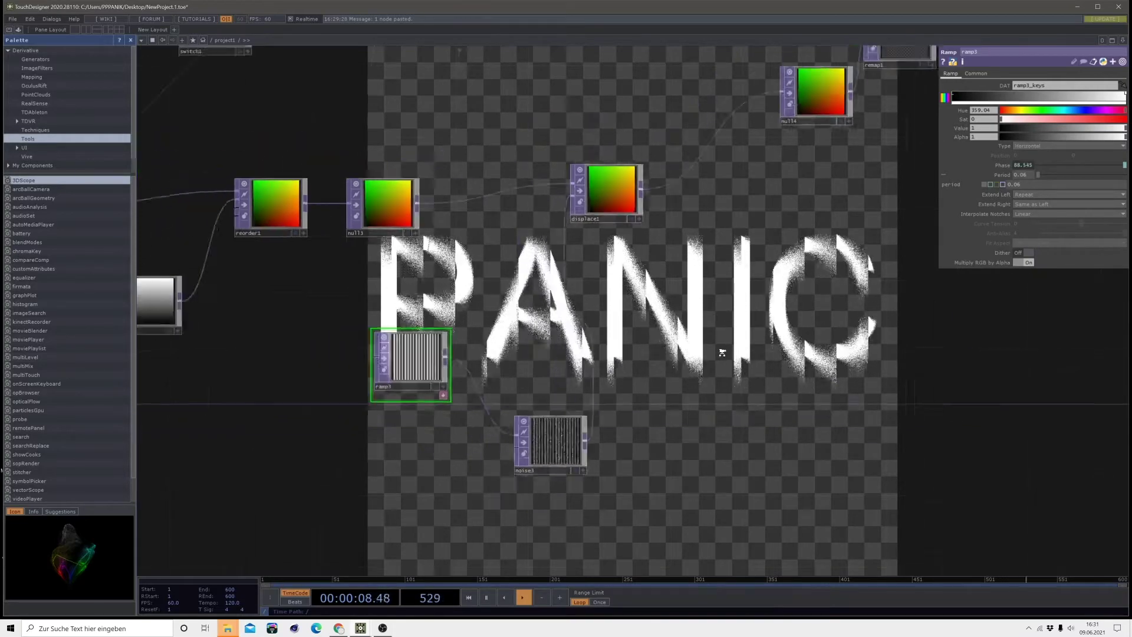
{"action": "left_click_drag", "start_coordinate": [745, 314], "coordinate": [644, 403]}
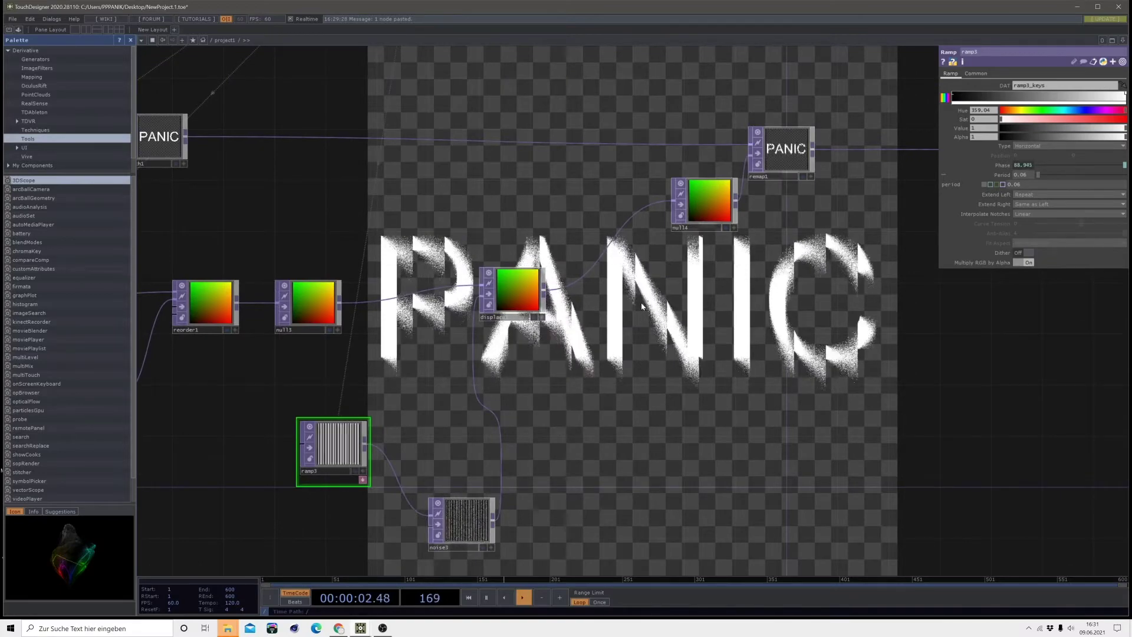
{"action": "left_click_drag", "start_coordinate": [513, 289], "coordinate": [514, 327]}
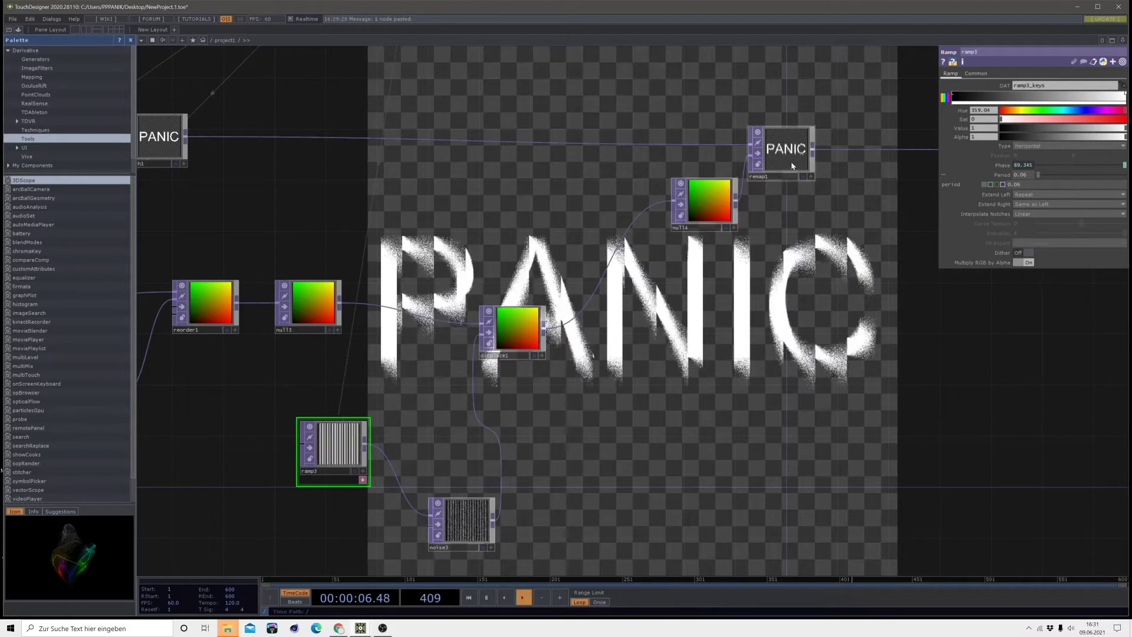
{"action": "left_click_drag", "start_coordinate": [793, 158], "coordinate": [883, 158]}
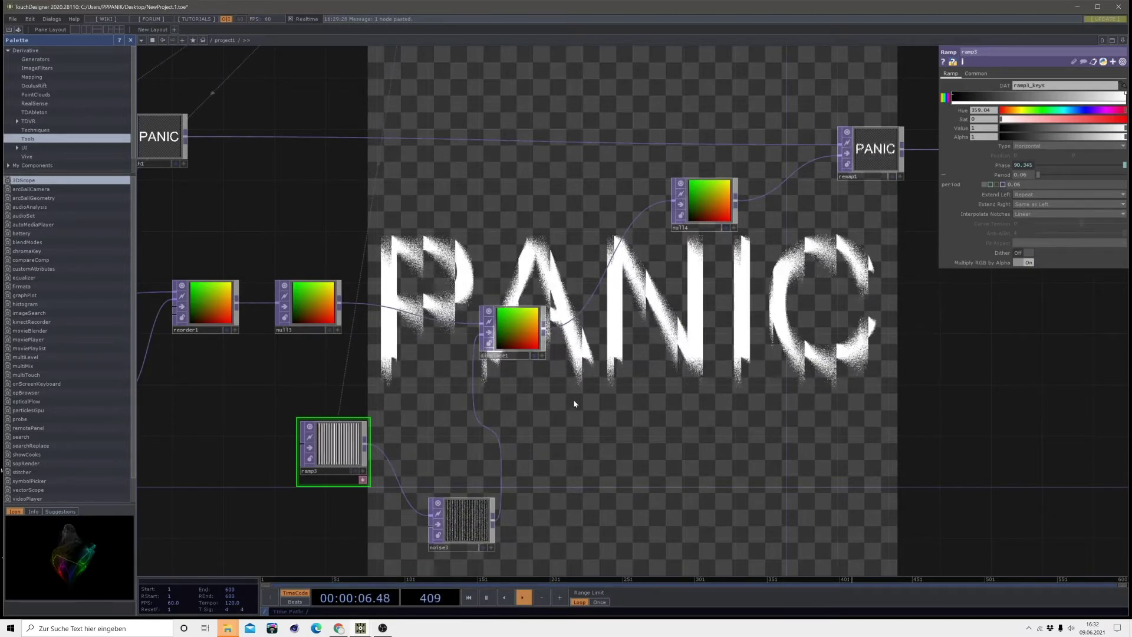
{"action": "left_click_drag", "start_coordinate": [576, 410], "coordinate": [536, 281]}
{"action": "left_click_drag", "start_coordinate": [616, 452], "coordinate": [691, 498]}
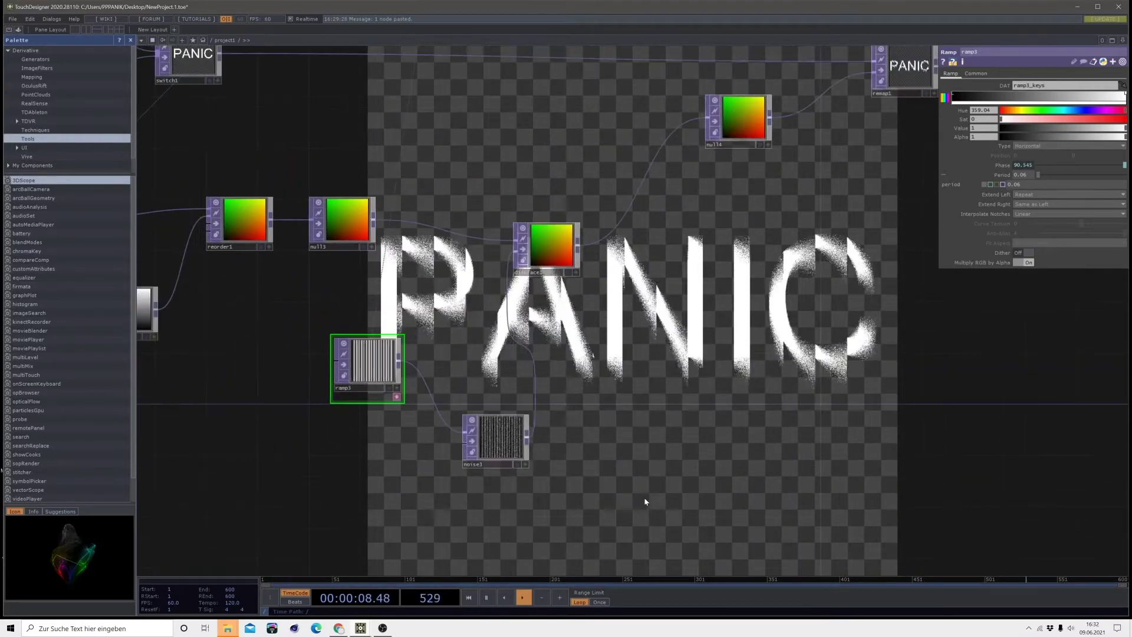
Move displace1, ramp3 and noise3 together away from null3, and shift null4 beyond displace1
{"action": "right_click_drag", "start_coordinate": [642, 504], "coordinate": [375, 268]}
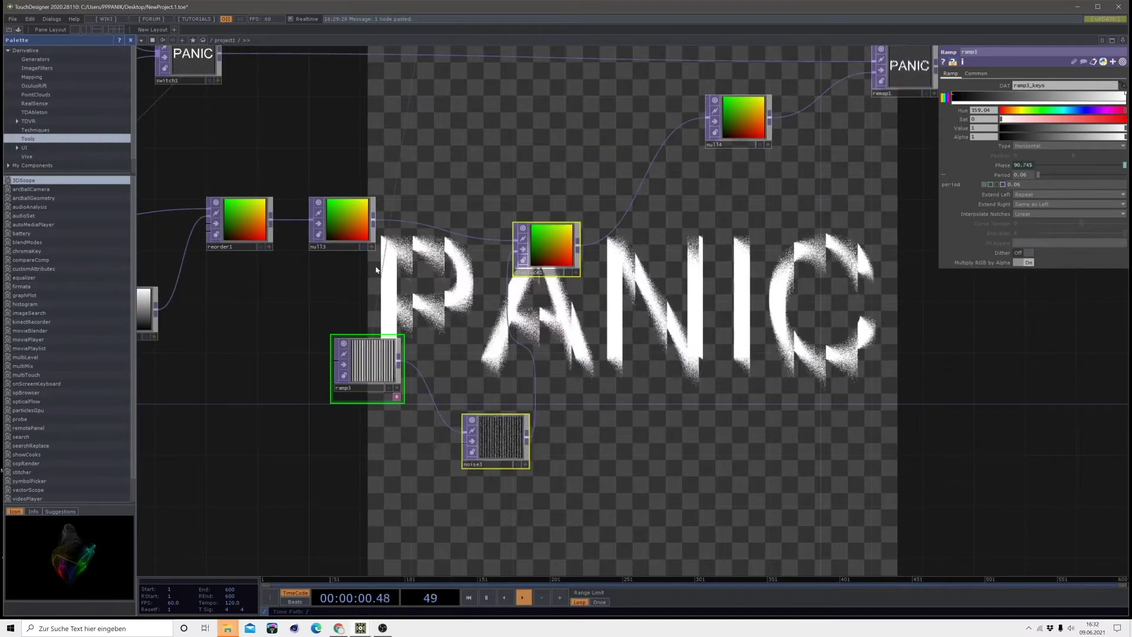
{"action": "left_click_drag", "start_coordinate": [564, 252], "coordinate": [718, 226]}
{"action": "left_click_drag", "start_coordinate": [752, 135], "coordinate": [868, 186]}
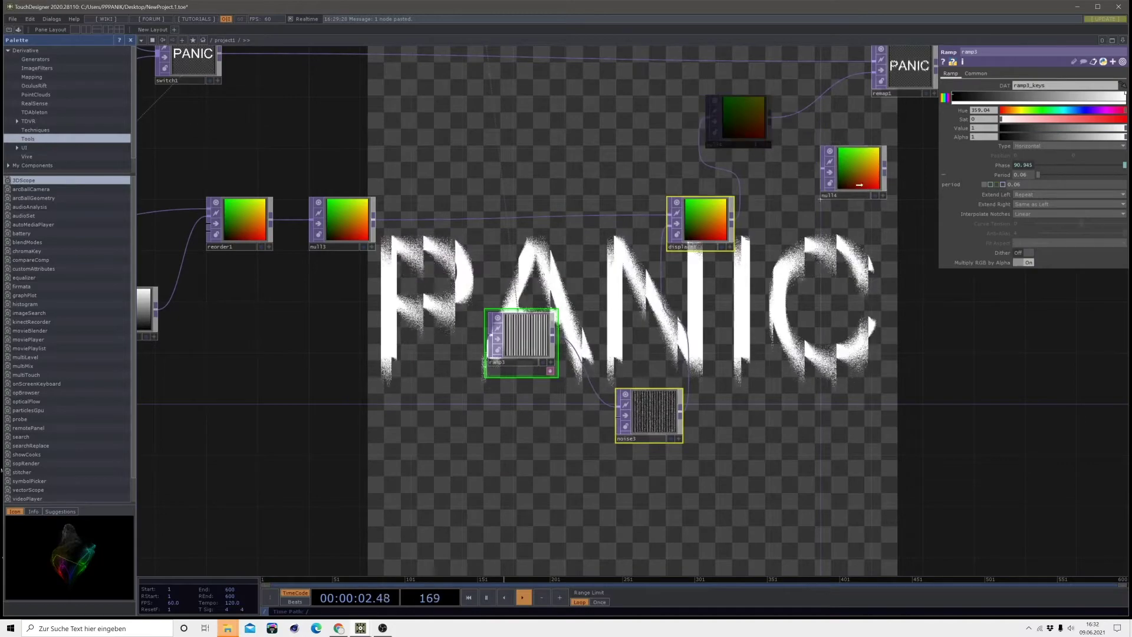
Insert a Switch operator on the connection between null3 and displace1, with ramp3 and noise3 placed below displace1
{"action": "left_click_drag", "start_coordinate": [774, 517], "coordinate": [725, 465]}
{"action": "left_click_drag", "start_coordinate": [620, 367], "coordinate": [683, 367]}
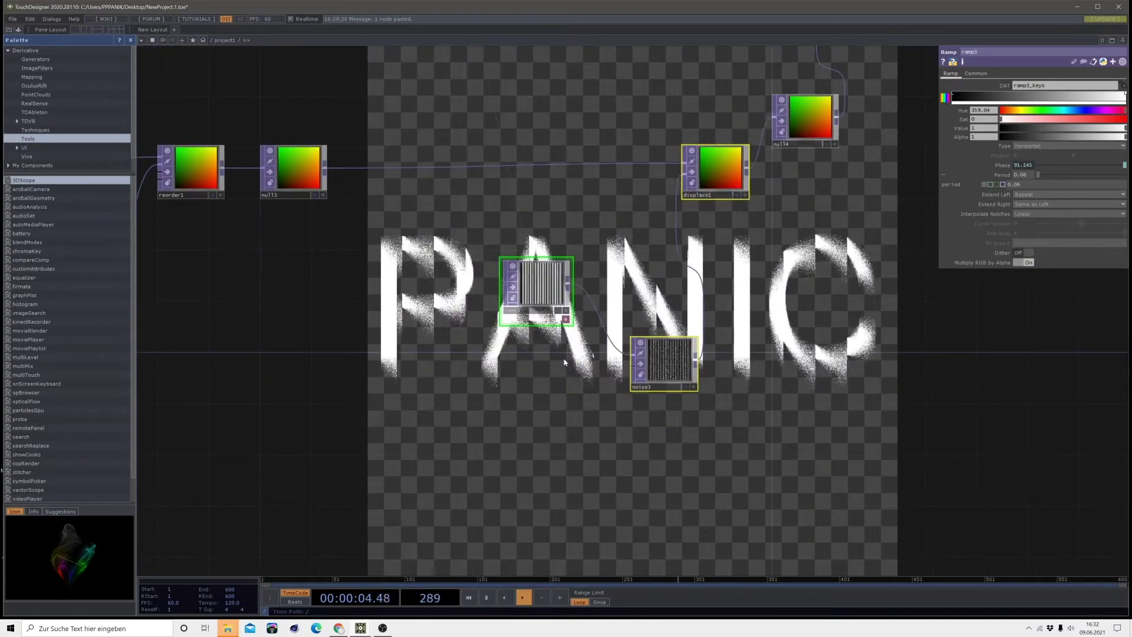
{"action": "middle_click_drag", "start_coordinate": [434, 412], "coordinate": [531, 507]}
{"action": "right_click", "coordinate": [563, 265]}
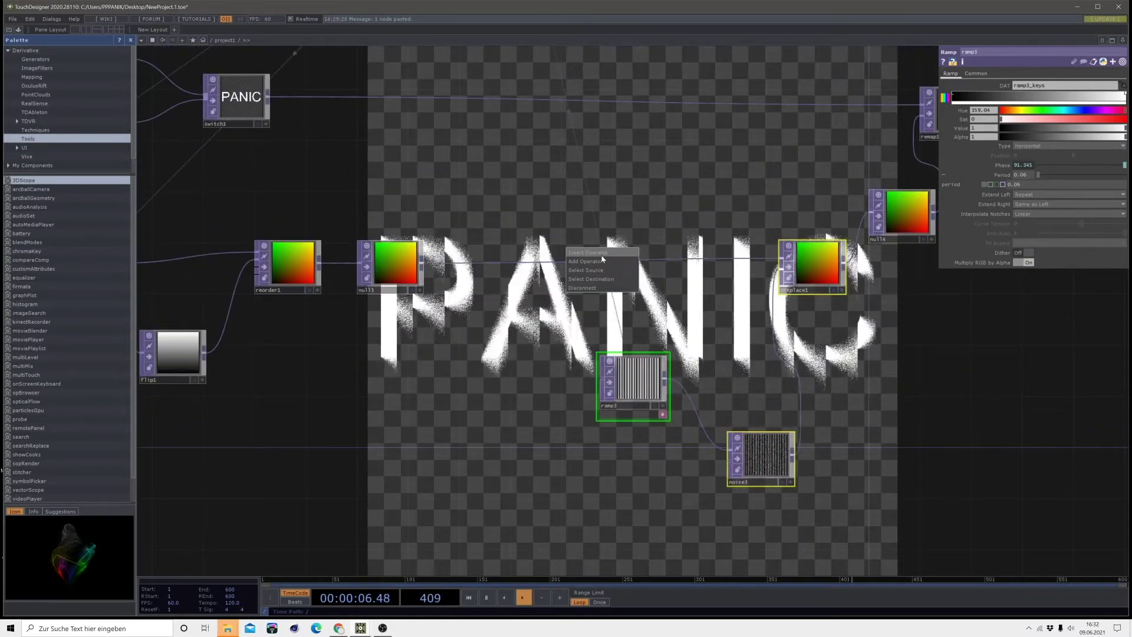
{"action": "left_click", "coordinate": [605, 253]}
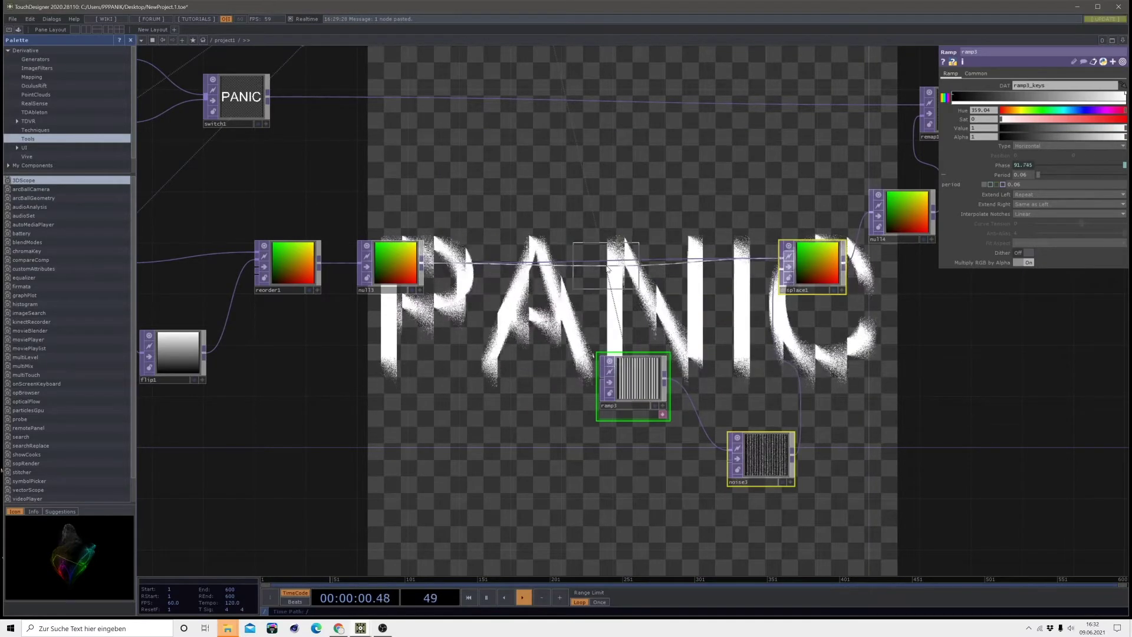
{"action": "left_click", "coordinate": [608, 243]}
{"action": "left_click_drag", "start_coordinate": [778, 448], "coordinate": [855, 397]}
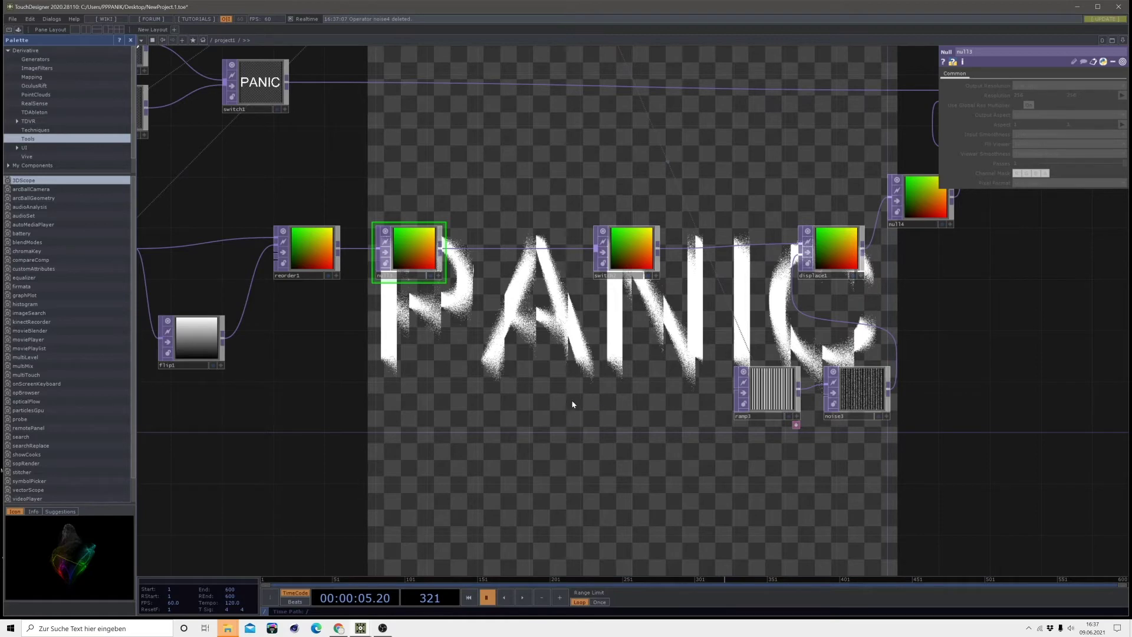
Copy an existing noise operator and paste it as noise4 below the connection between null3 and switch2
{"action": "scroll", "coordinate": [539, 349], "scroll_direction": "down", "scroll_amount": 2}
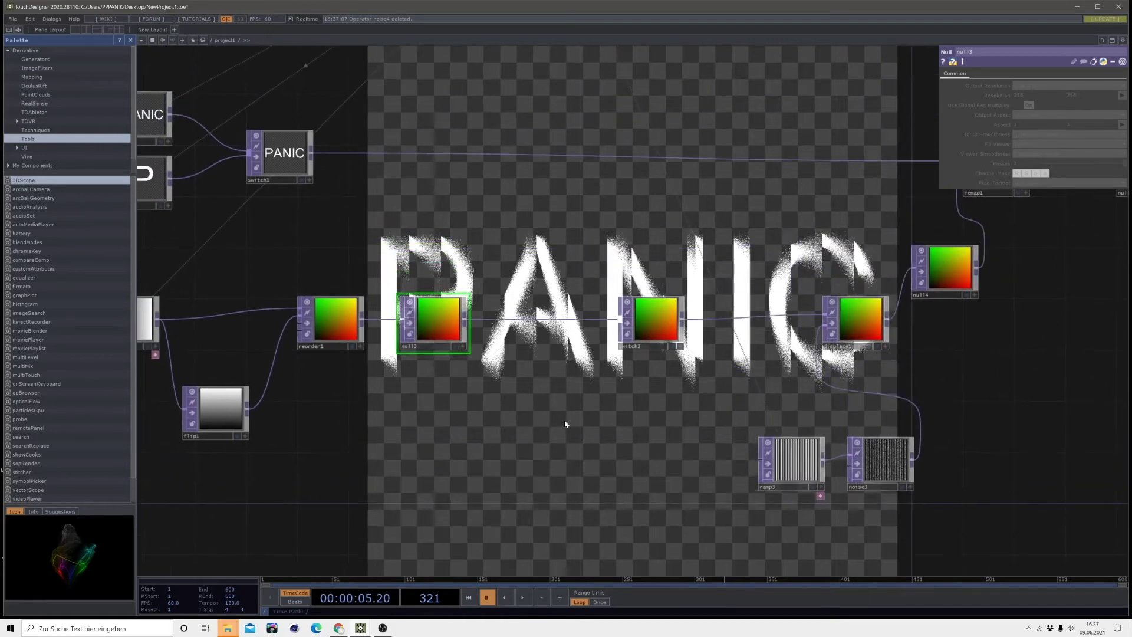
{"action": "scroll", "coordinate": [578, 417], "scroll_direction": "down", "scroll_amount": 2}
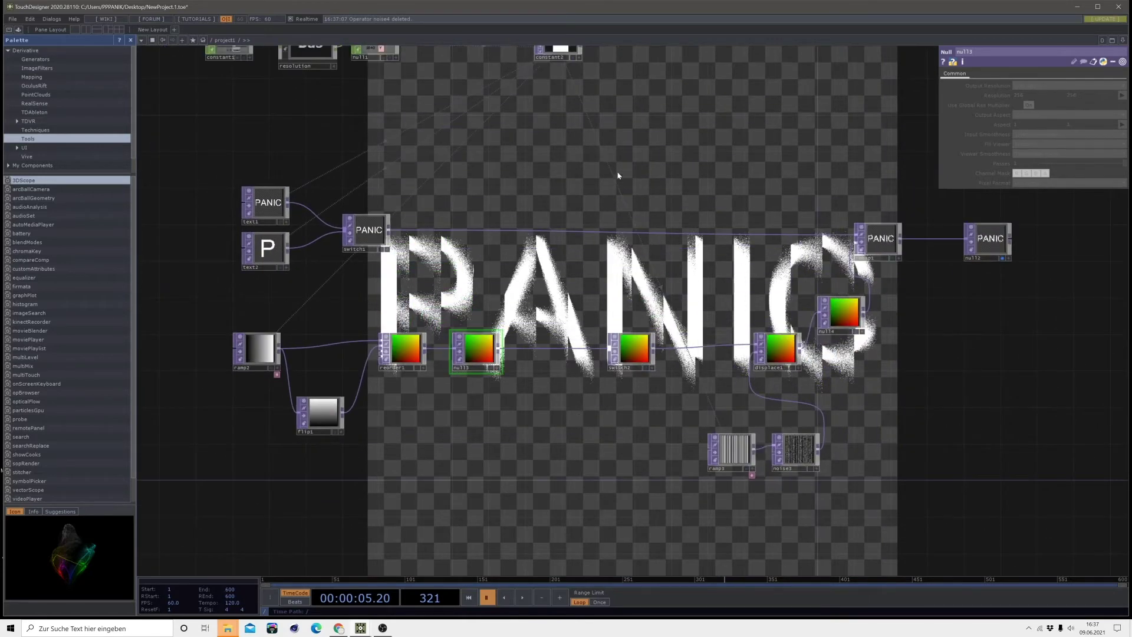
{"action": "left_click_drag", "start_coordinate": [609, 183], "coordinate": [624, 239]}
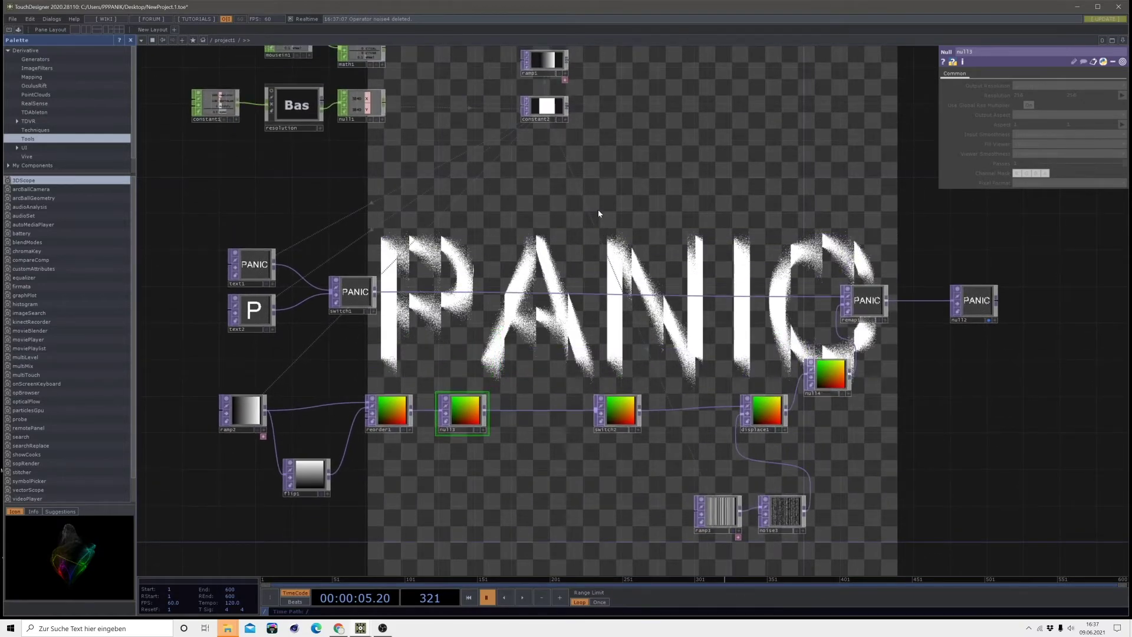
{"action": "left_click_drag", "start_coordinate": [552, 46], "coordinate": [558, 93]}
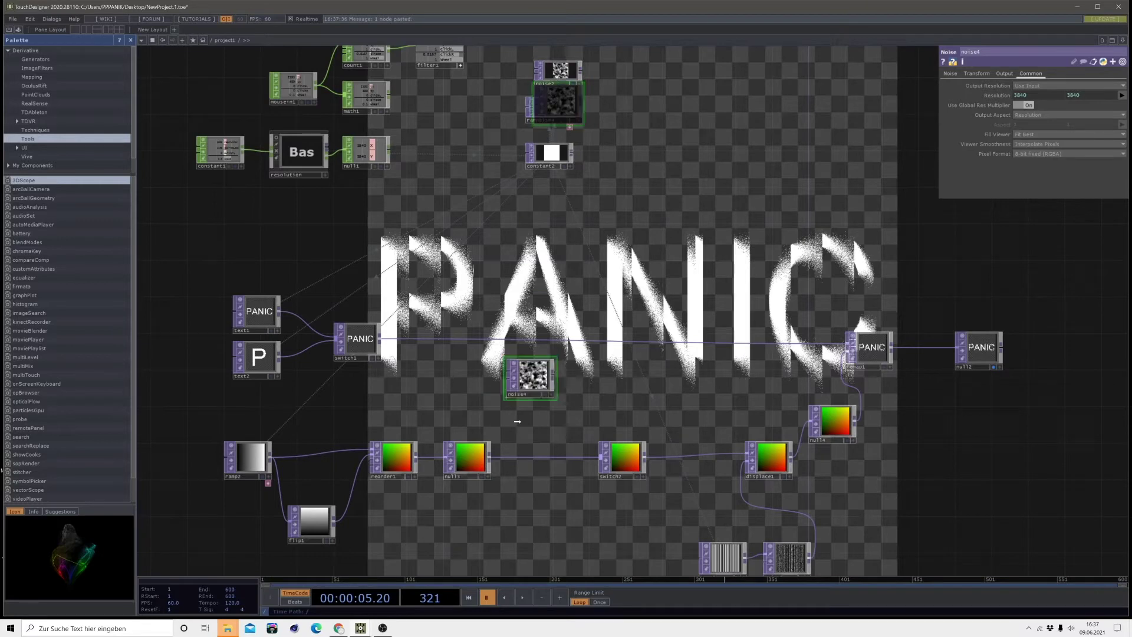
{"action": "left_click_drag", "start_coordinate": [597, 537], "coordinate": [569, 337]}
{"action": "scroll", "coordinate": [502, 334], "scroll_direction": "up", "scroll_amount": 4}
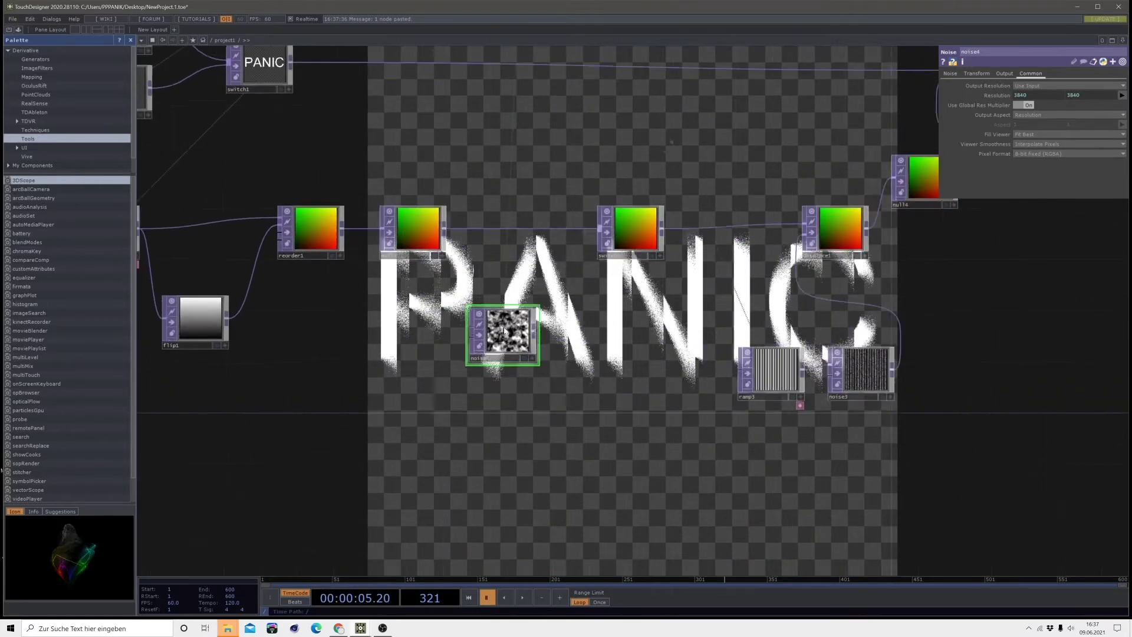
{"action": "left_click_drag", "start_coordinate": [404, 384], "coordinate": [417, 378]}
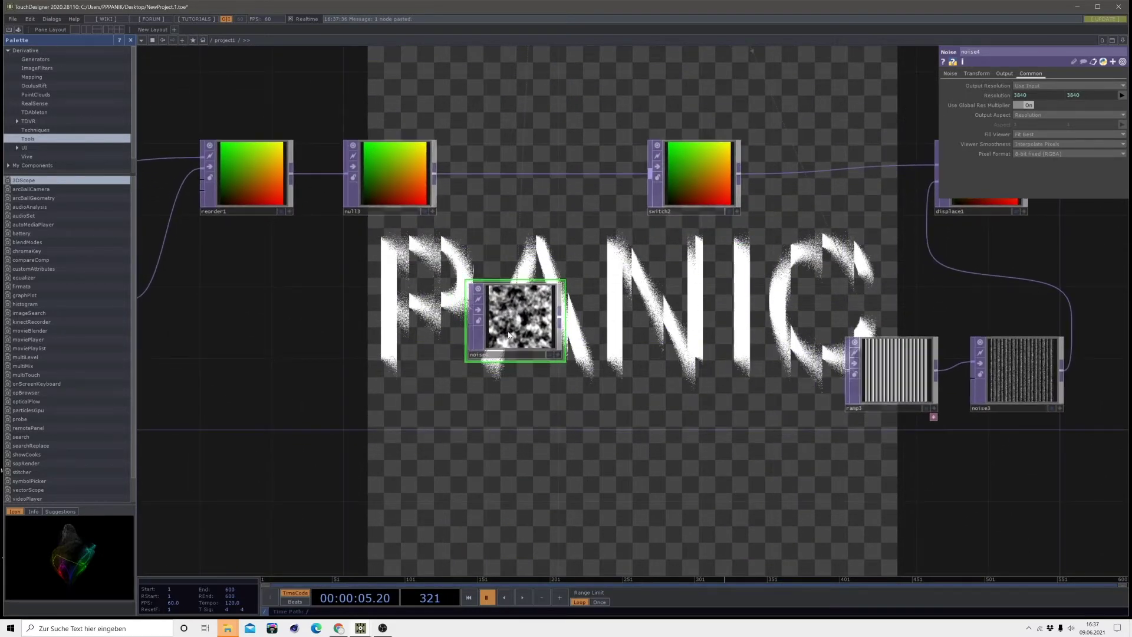
Set noise4's pixel format to 32-bit float (RGBA) and connect null3 to its input
{"action": "left_click", "coordinate": [1031, 154]}
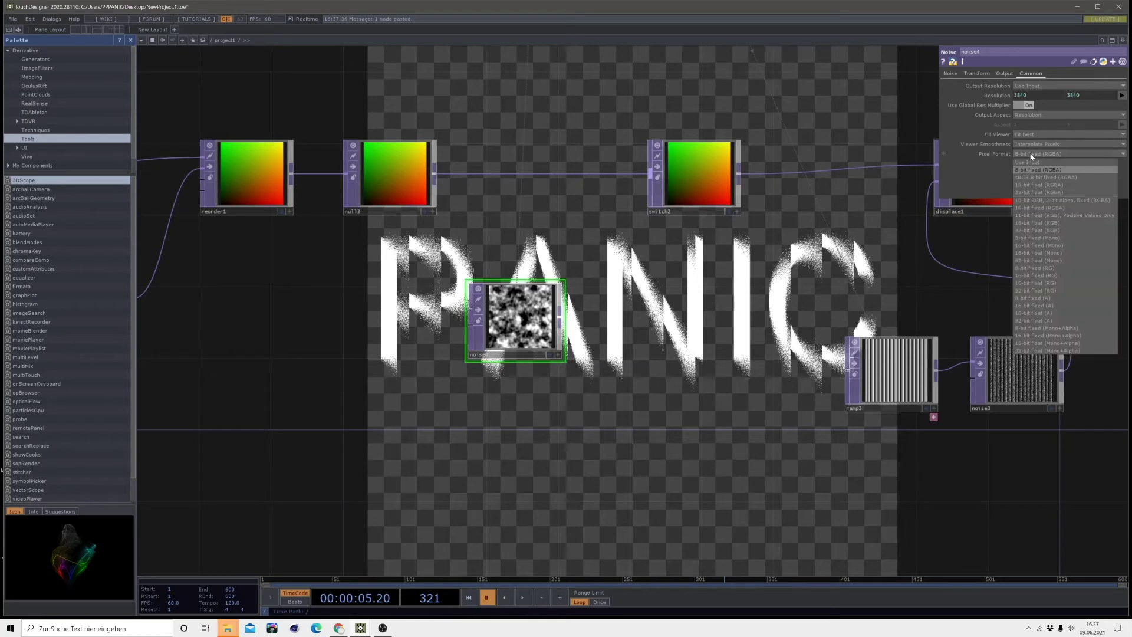
{"action": "left_click", "coordinate": [1025, 192]}
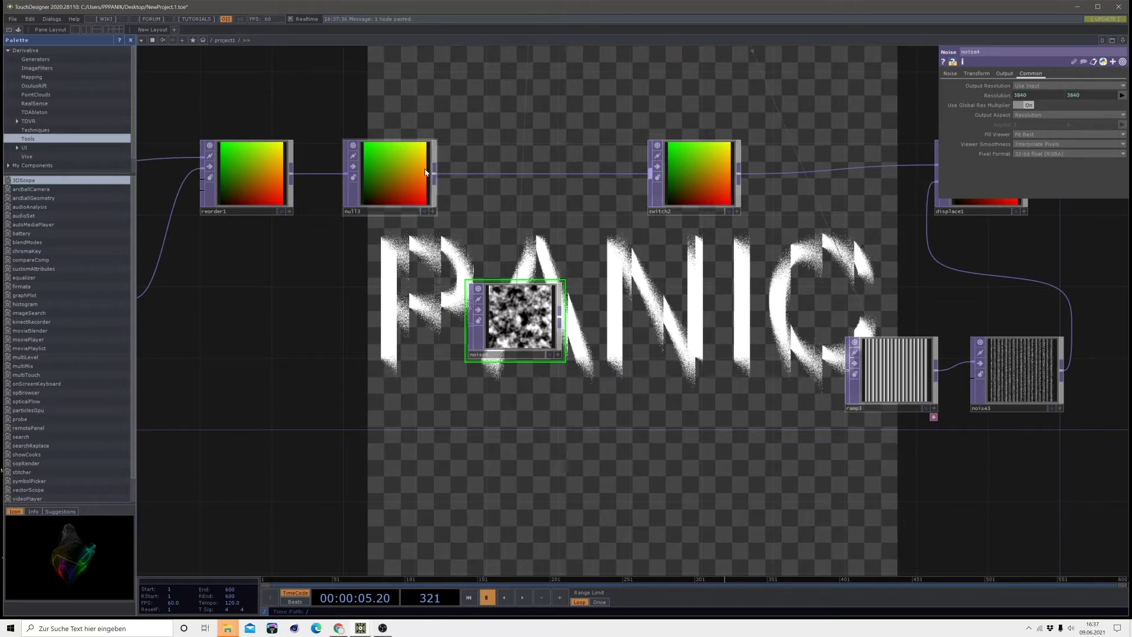
{"action": "scroll", "coordinate": [514, 329], "scroll_direction": "up", "scroll_amount": 5}
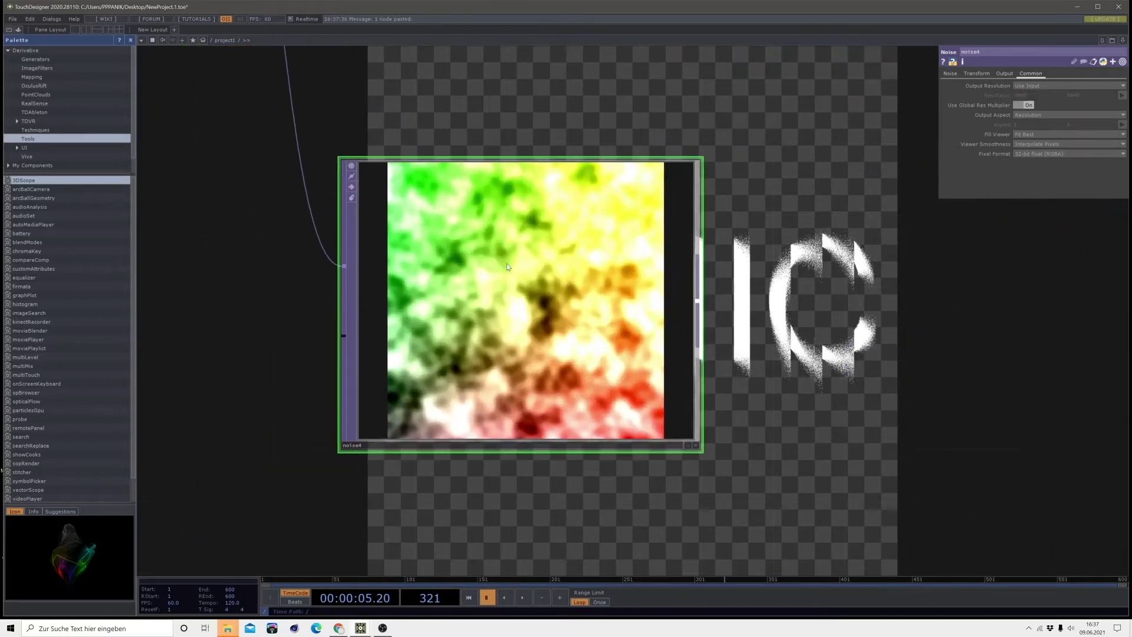
{"action": "scroll", "coordinate": [452, 242], "scroll_direction": "down", "scroll_amount": 3}
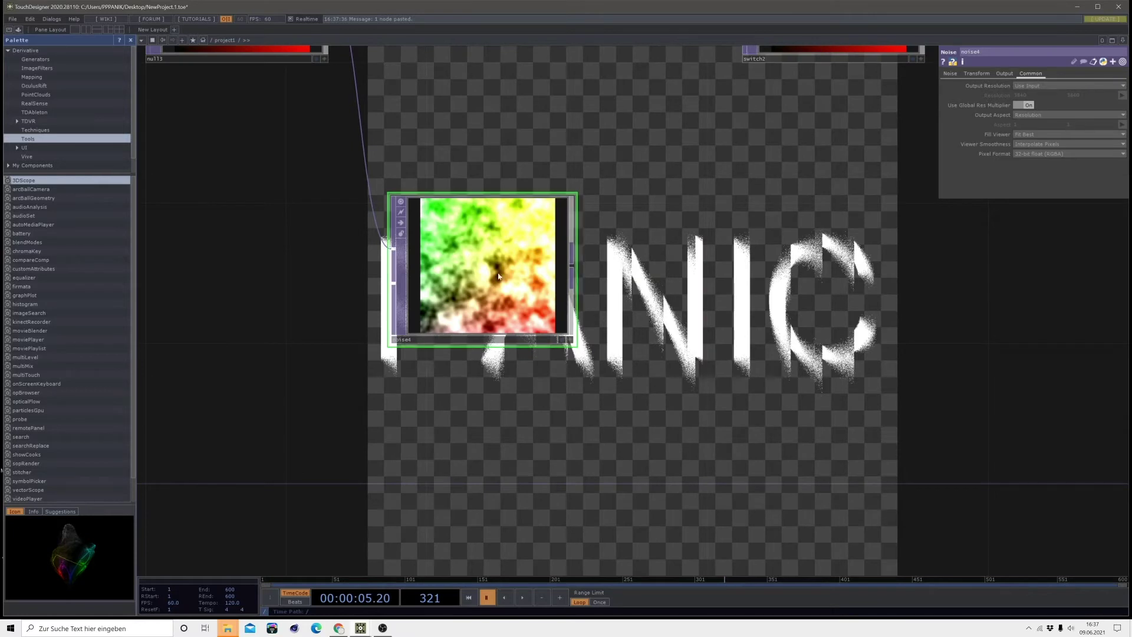
{"action": "scroll", "coordinate": [495, 289], "scroll_direction": "down", "scroll_amount": 3}
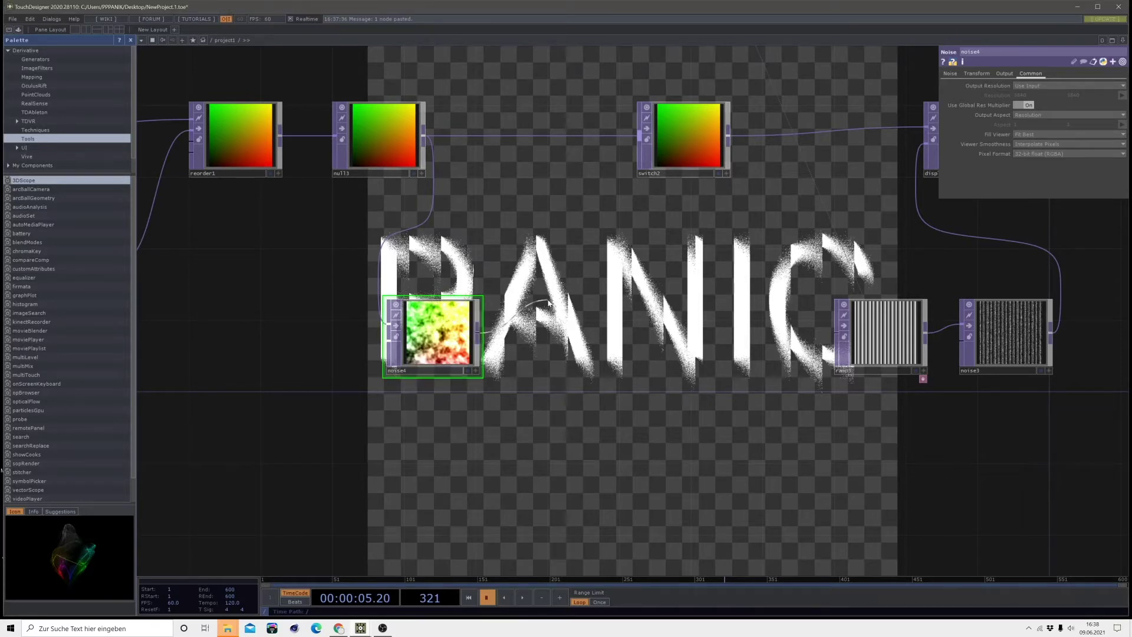
Add a Composite operator after noise4 and connect null3 as its second input, using the Multiply operation
{"action": "key", "text": "Tab"}
{"action": "key", "text": "Escape"}
{"action": "left_click", "coordinate": [531, 236]}
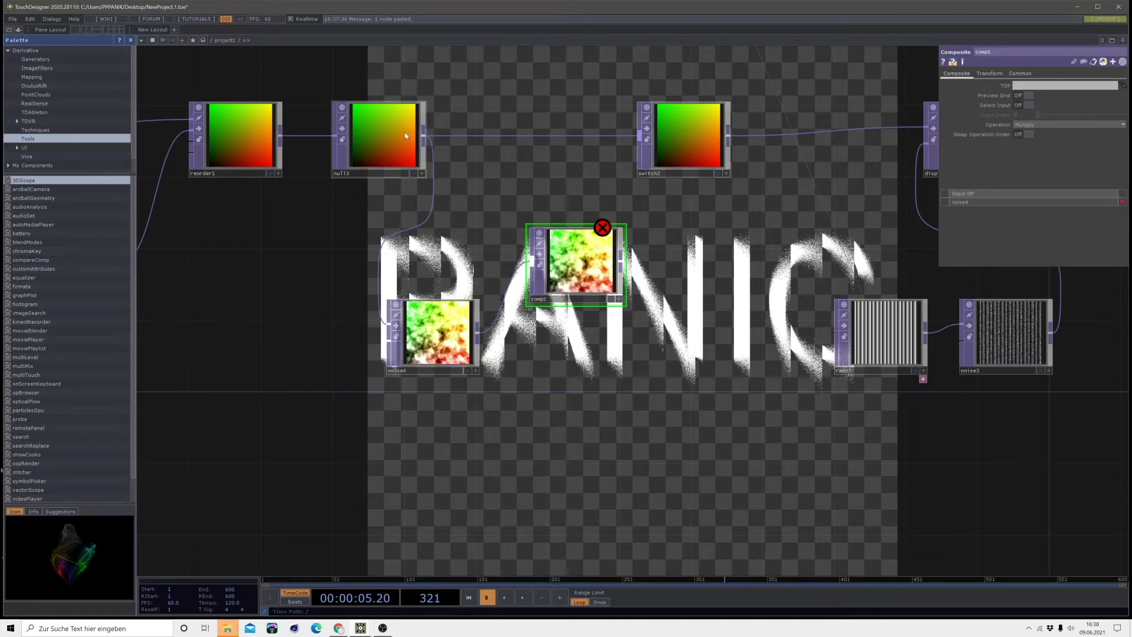
{"action": "left_click_drag", "start_coordinate": [423, 137], "coordinate": [518, 261]}
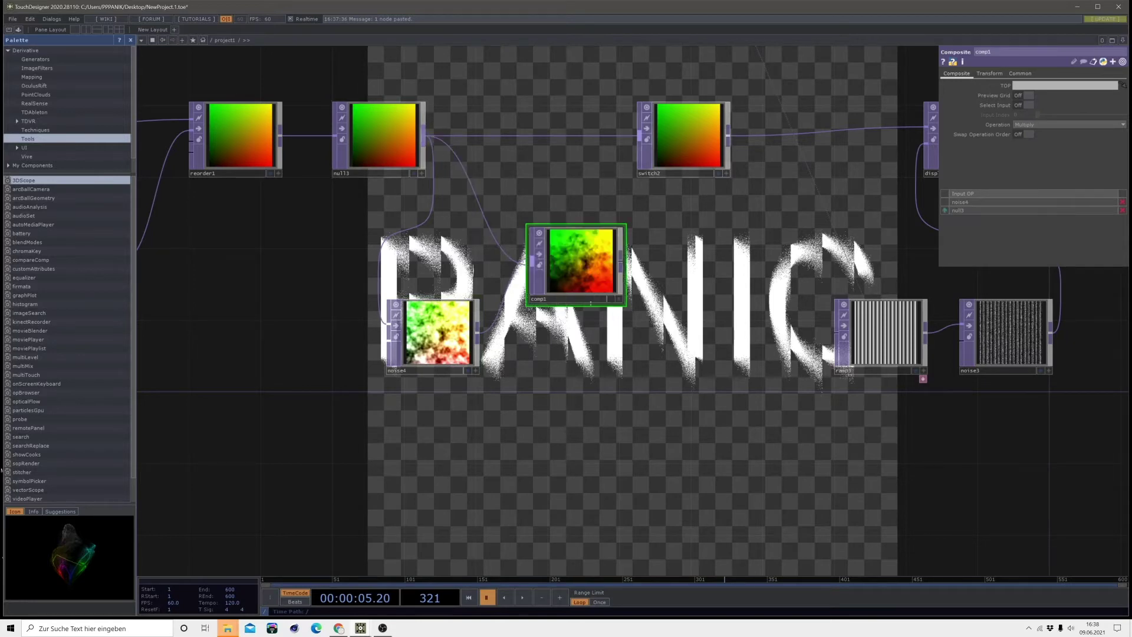
{"action": "scroll", "coordinate": [570, 287], "scroll_direction": "up", "scroll_amount": 5}
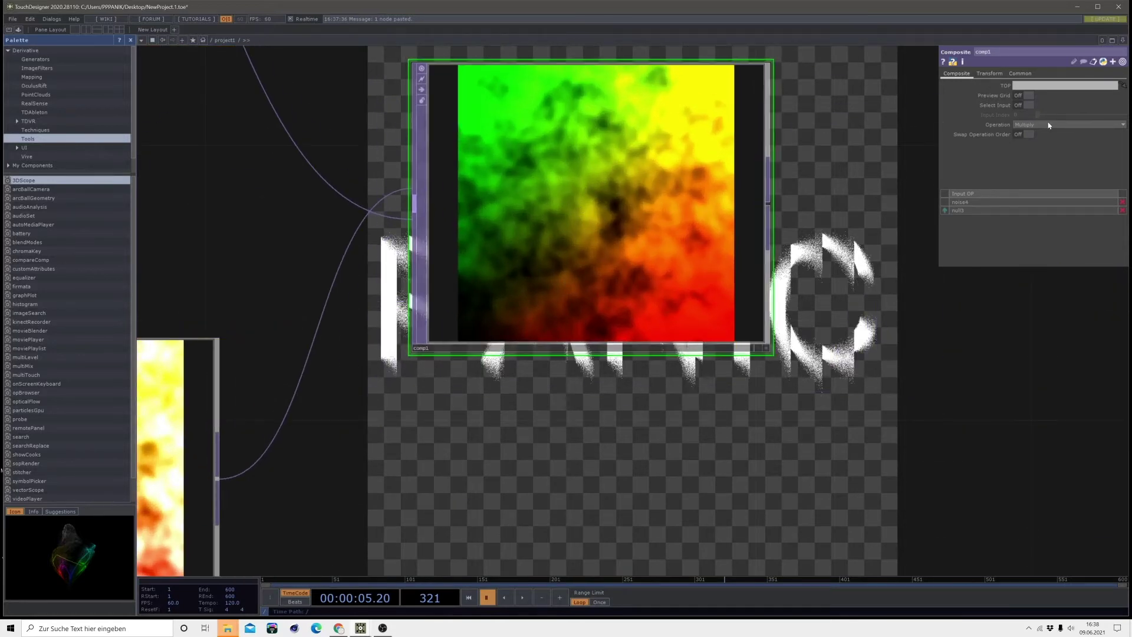
{"action": "scroll", "coordinate": [728, 288], "scroll_direction": "down", "scroll_amount": 5}
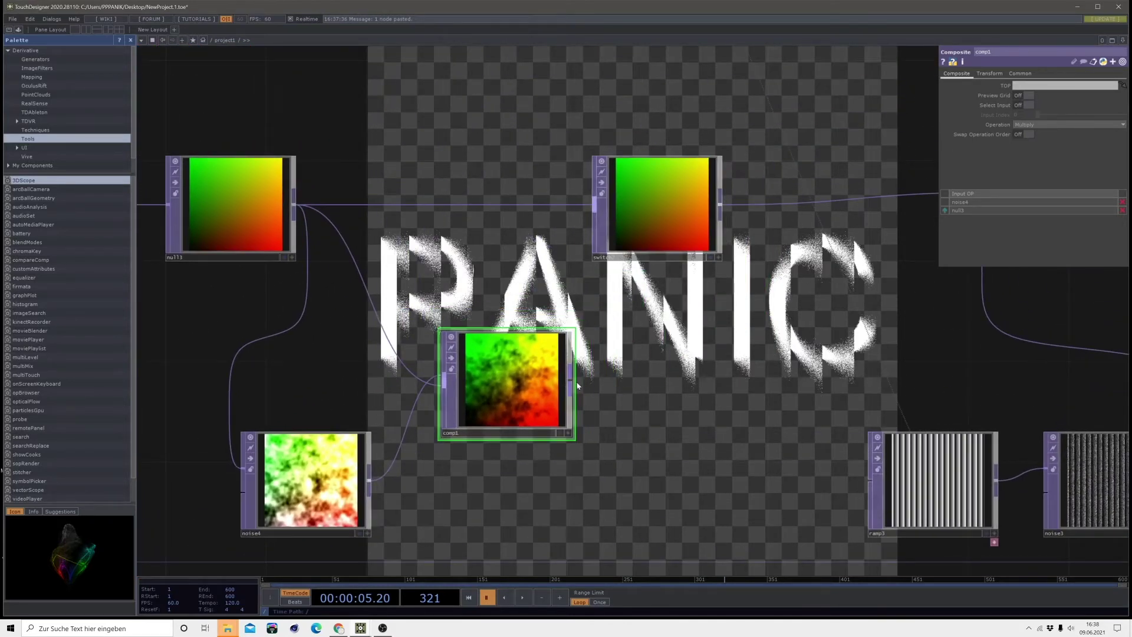
Move comp1 closer to noise4 and connect its output to switch2 as the second input
{"action": "left_click_drag", "start_coordinate": [557, 393], "coordinate": [506, 418]}
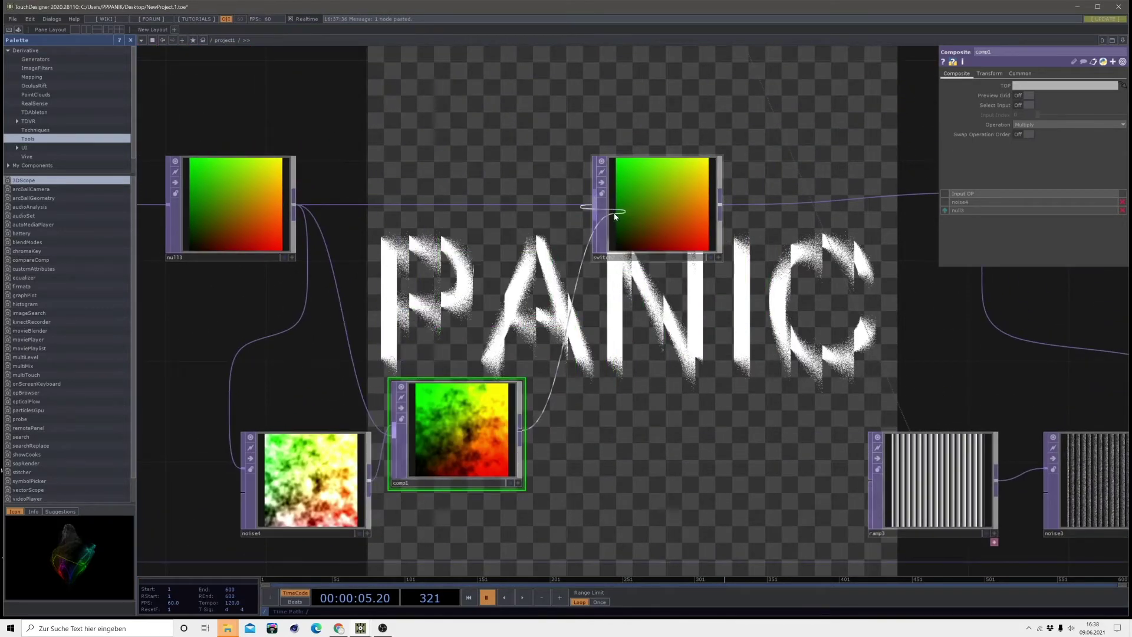
{"action": "left_click_drag", "start_coordinate": [615, 217], "coordinate": [614, 214]}
{"action": "left_click_drag", "start_coordinate": [750, 187], "coordinate": [686, 178]}
Change switch2's index to select the comp1 input and resume timeline playback
{"action": "left_click", "coordinate": [611, 175]}
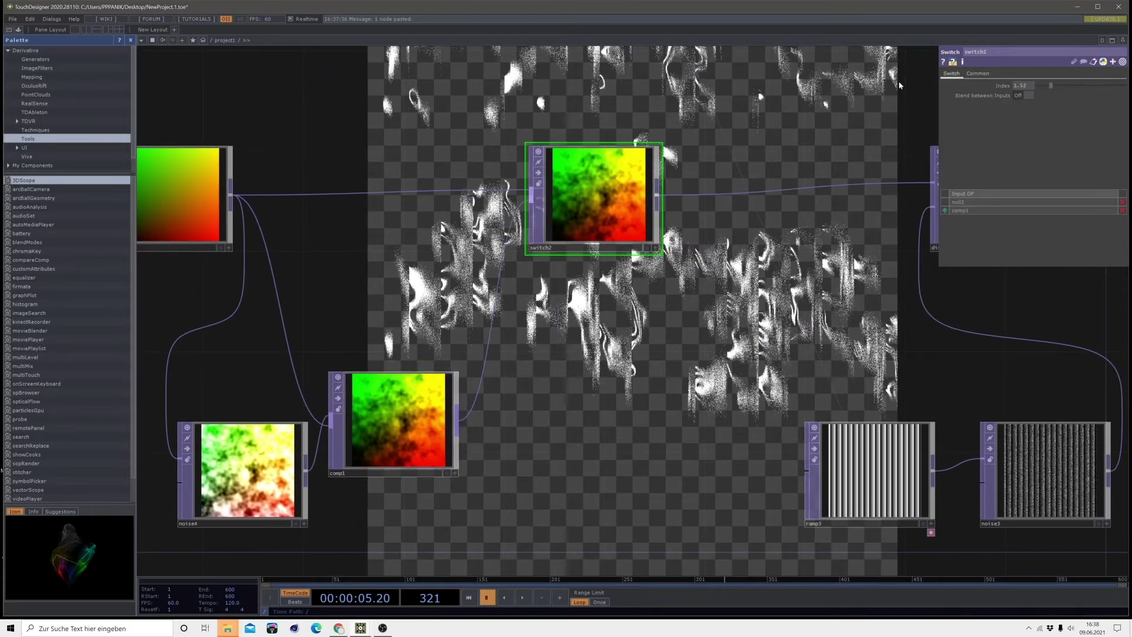
{"action": "scroll", "coordinate": [599, 200], "scroll_direction": "down", "scroll_amount": 2}
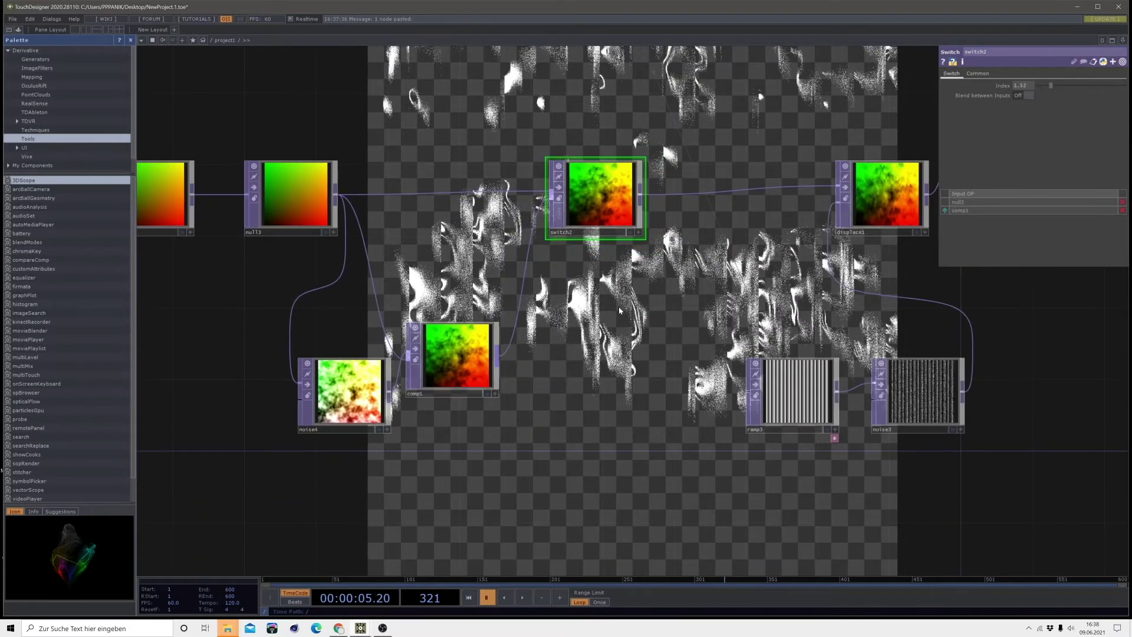
{"action": "left_click_drag", "start_coordinate": [601, 256], "coordinate": [586, 324]}
{"action": "key", "text": "space"}
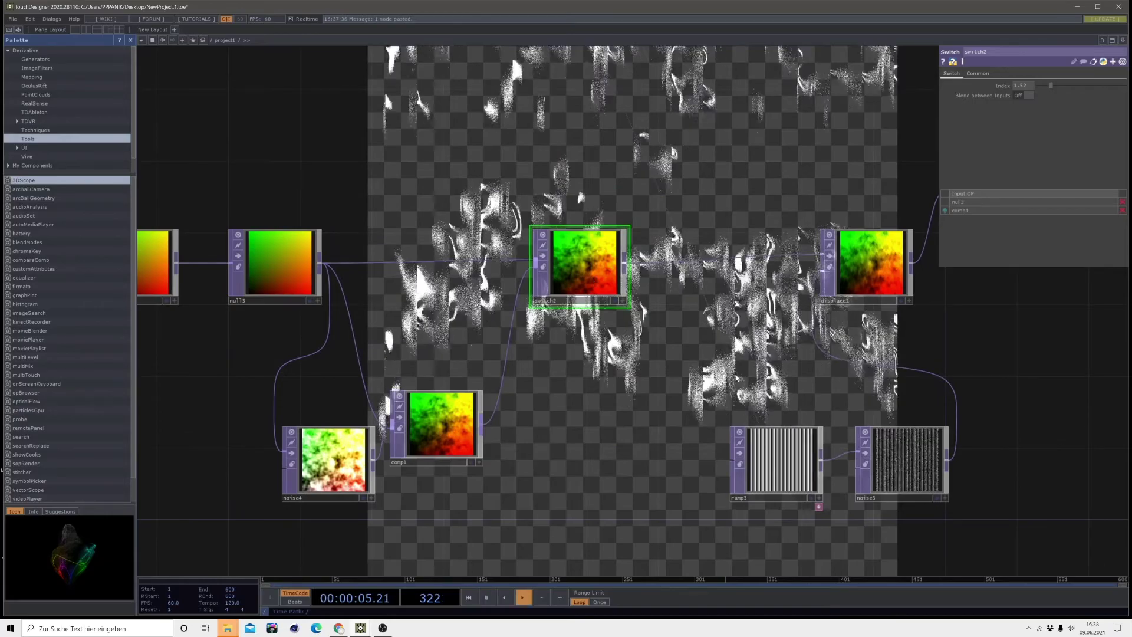
{"action": "middle_click_drag", "start_coordinate": [576, 472], "coordinate": [662, 400]}
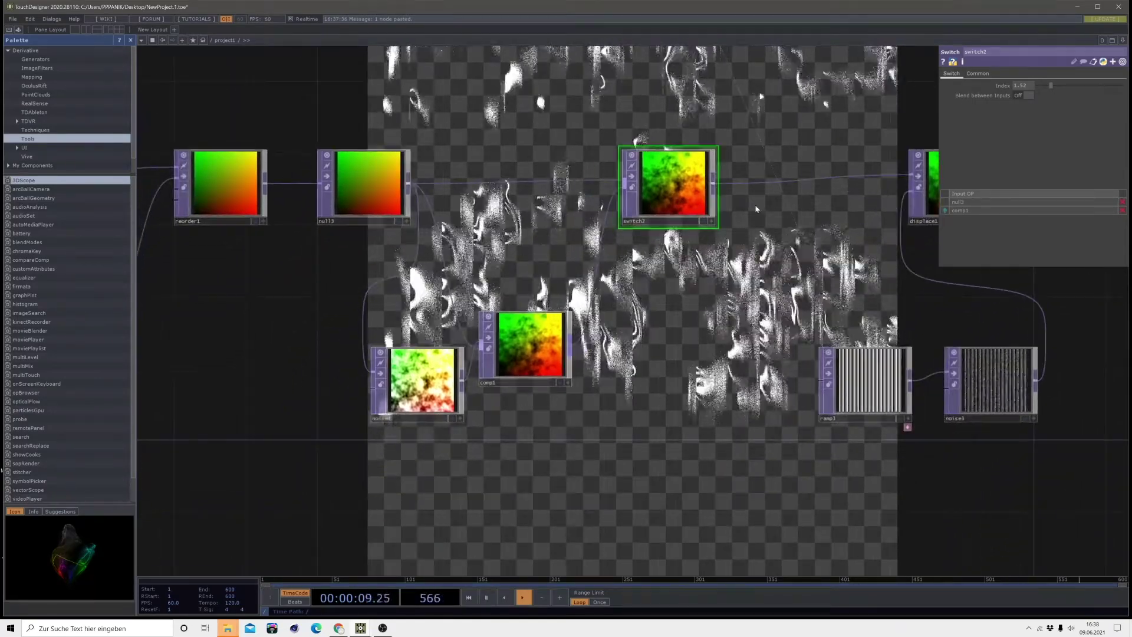
Set noise4's period to 2 and its harmonics to 0
{"action": "left_click", "coordinate": [420, 380]}
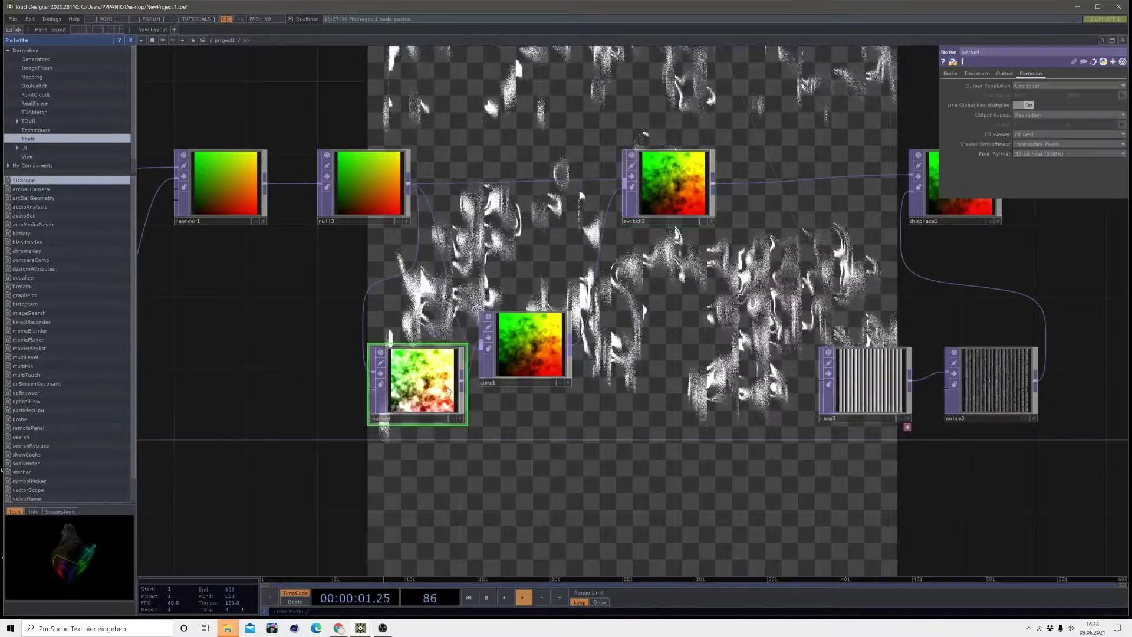
{"action": "left_click", "coordinate": [949, 74]}
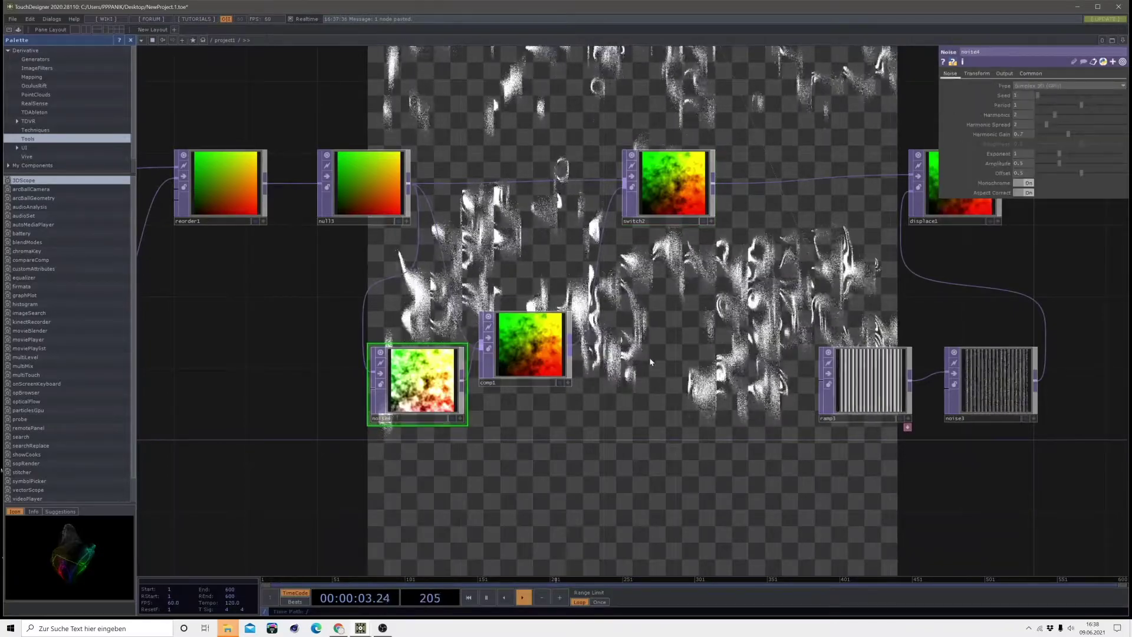
{"action": "left_click_drag", "start_coordinate": [1080, 106], "coordinate": [1124, 106]}
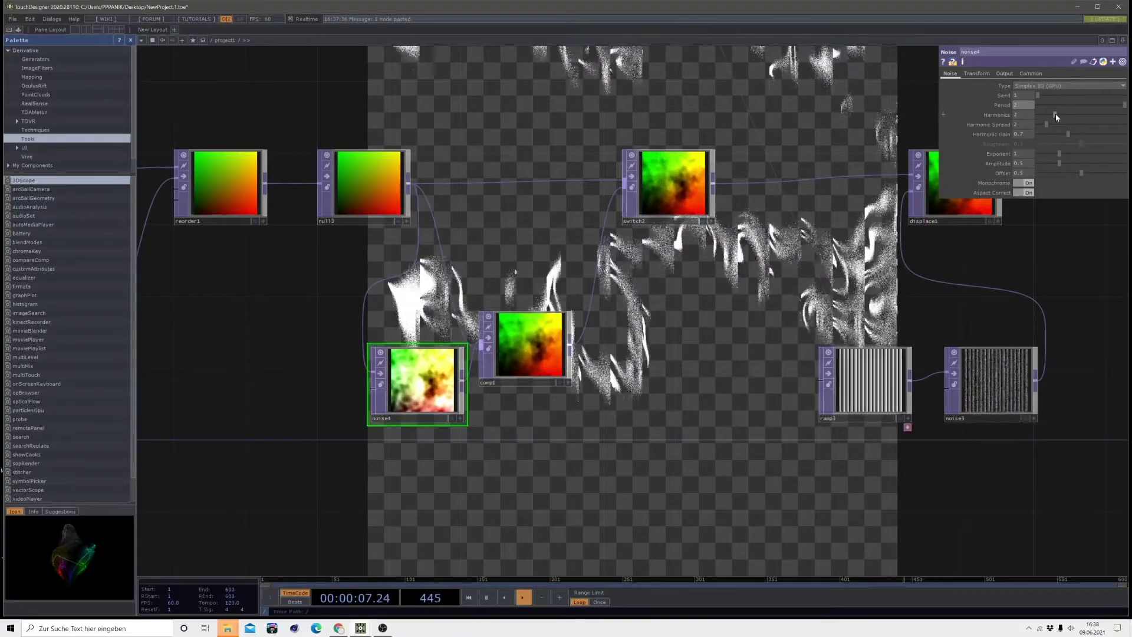
{"action": "left_click_drag", "start_coordinate": [1055, 115], "coordinate": [1037, 116]}
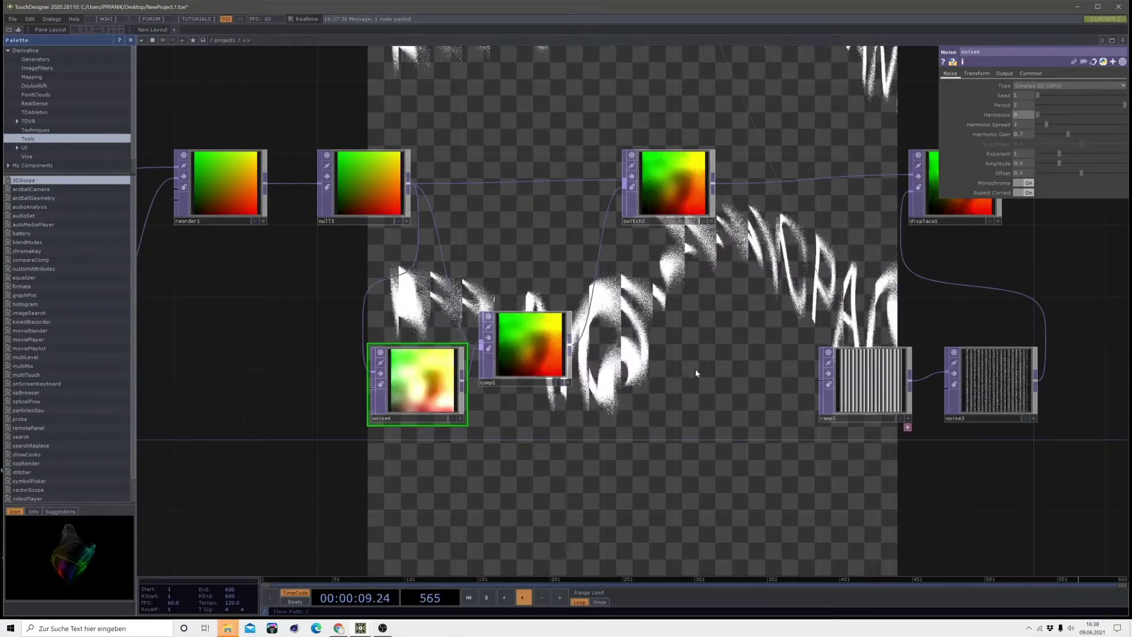
{"action": "scroll", "coordinate": [656, 398], "scroll_direction": "down", "scroll_amount": 3}
{"action": "left_click_drag", "start_coordinate": [409, 417], "coordinate": [428, 432]}
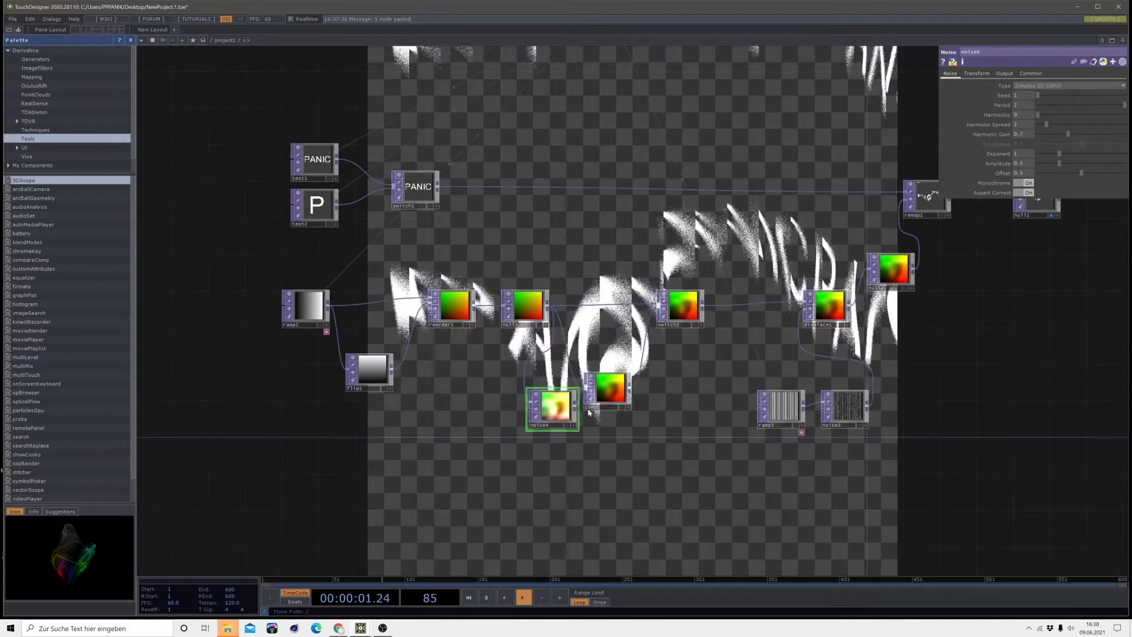
Animate noise4 by setting its Z translation to the expression absTime.seconds
{"action": "left_click", "coordinate": [976, 74]}
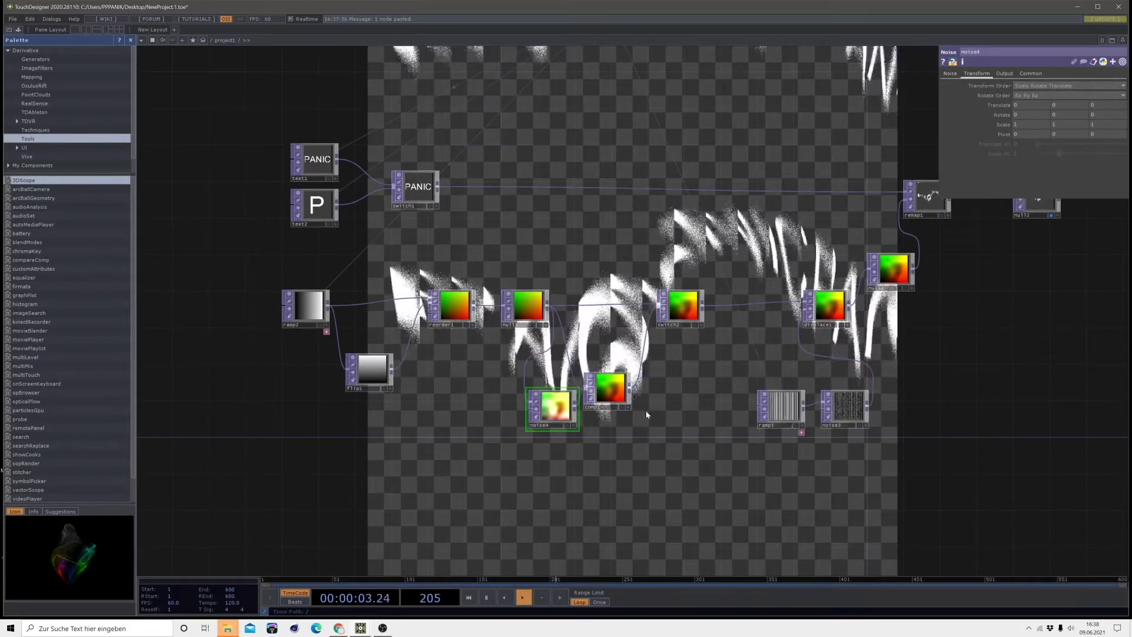
{"action": "scroll", "coordinate": [595, 418], "scroll_direction": "up", "scroll_amount": 5}
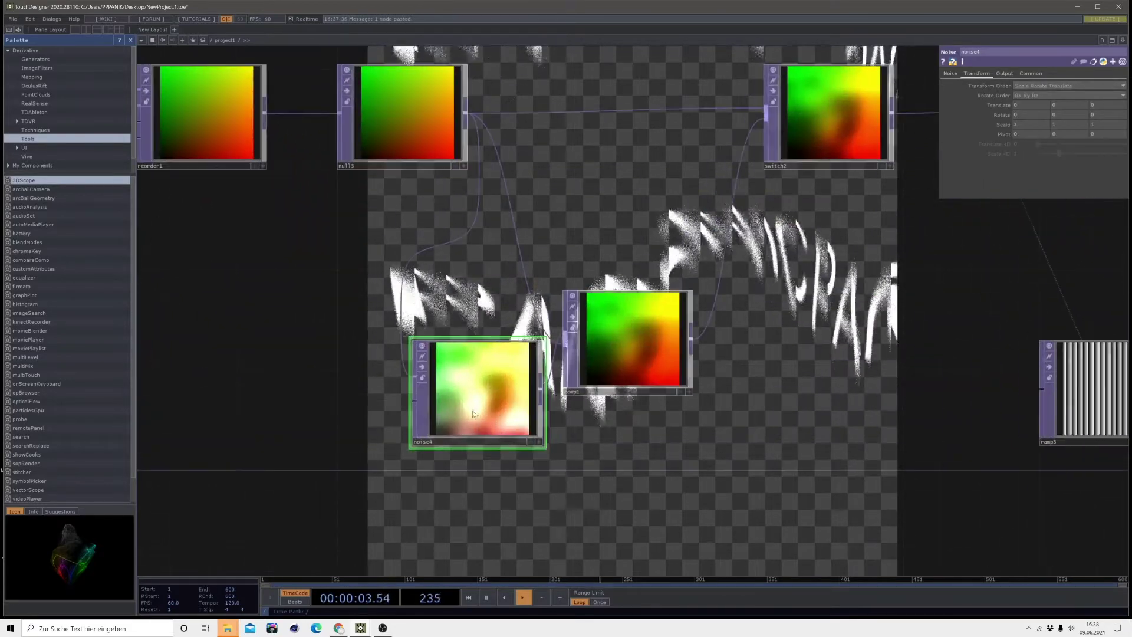
{"action": "left_click", "coordinate": [1088, 107]}
{"action": "type", "text": "abs("}
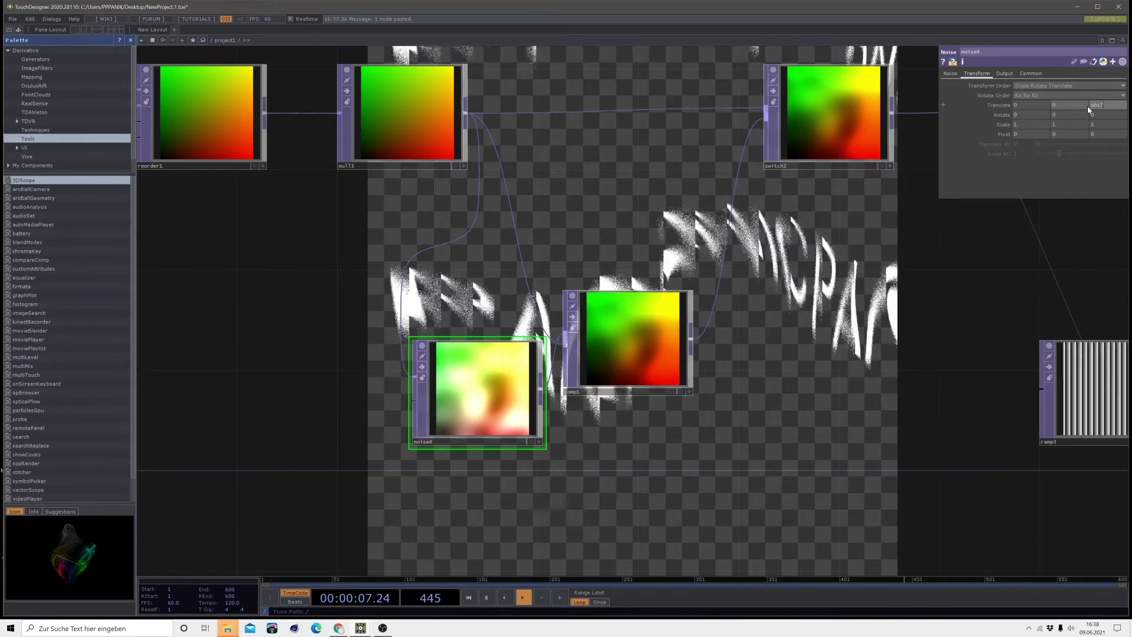
{"action": "type", "text": "Time.secon"}
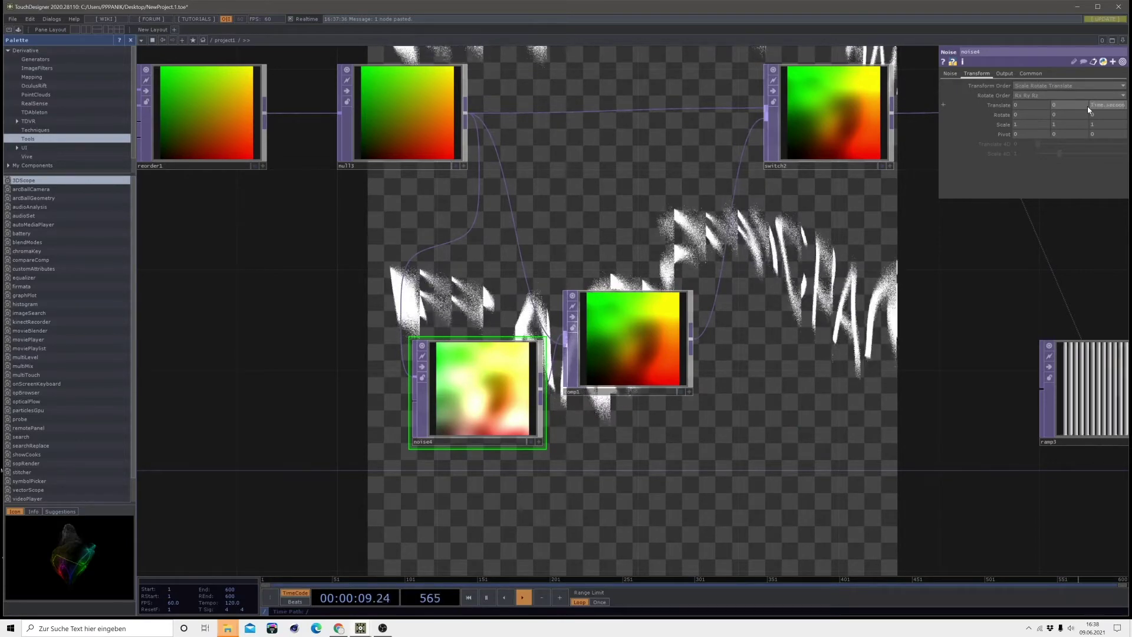
{"action": "type", "text": "ds"}
{"action": "key", "text": "Return"}
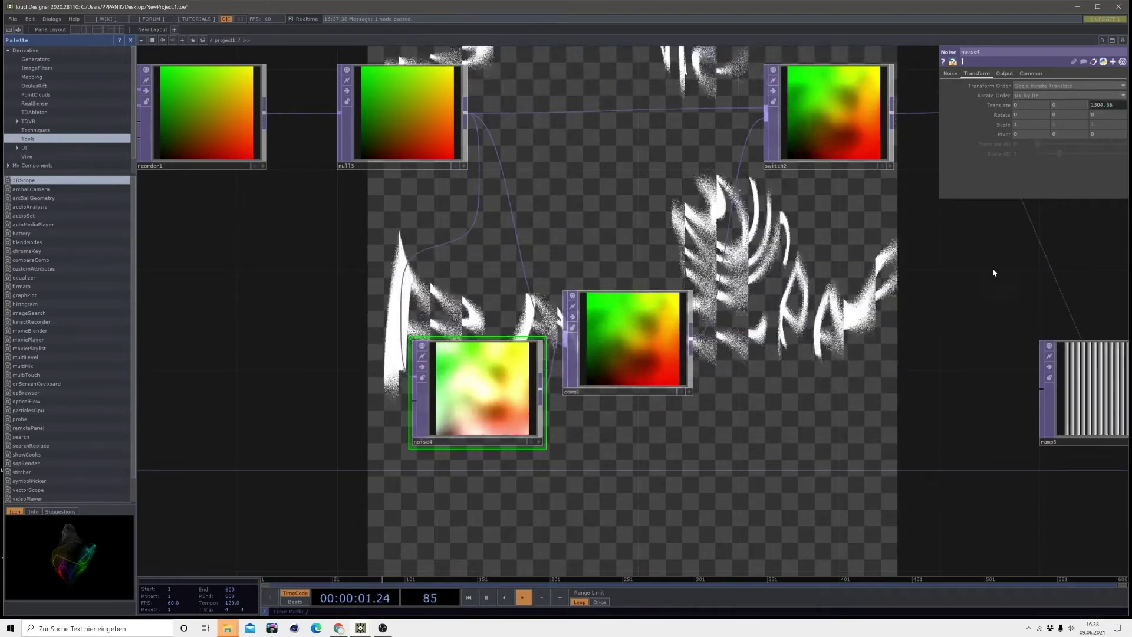
{"action": "scroll", "coordinate": [757, 298], "scroll_direction": "down", "scroll_amount": 2}
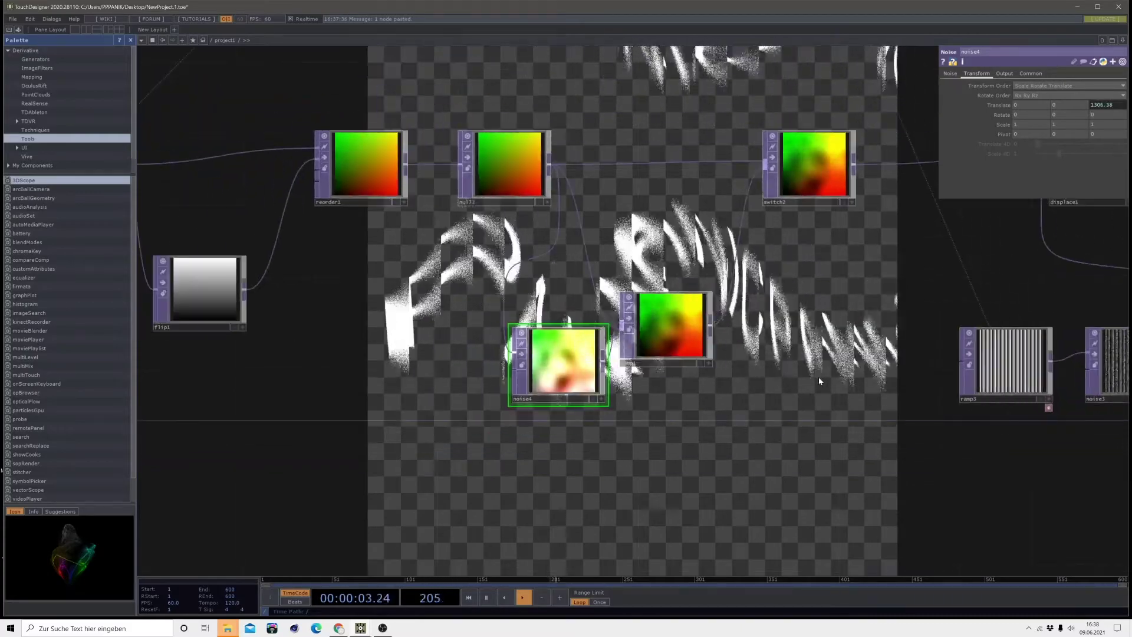
Try raising noise4's period to 4.9 and adjusting its harmonics and exponent
{"action": "left_click_drag", "start_coordinate": [818, 377], "coordinate": [798, 416]}
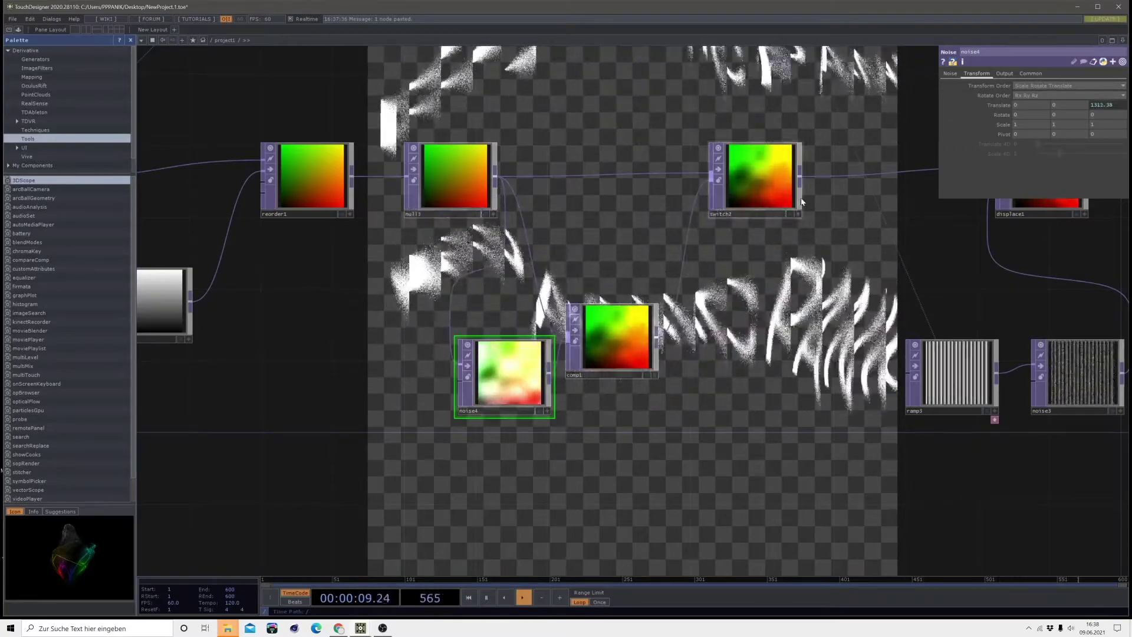
{"action": "left_click", "coordinate": [949, 73]}
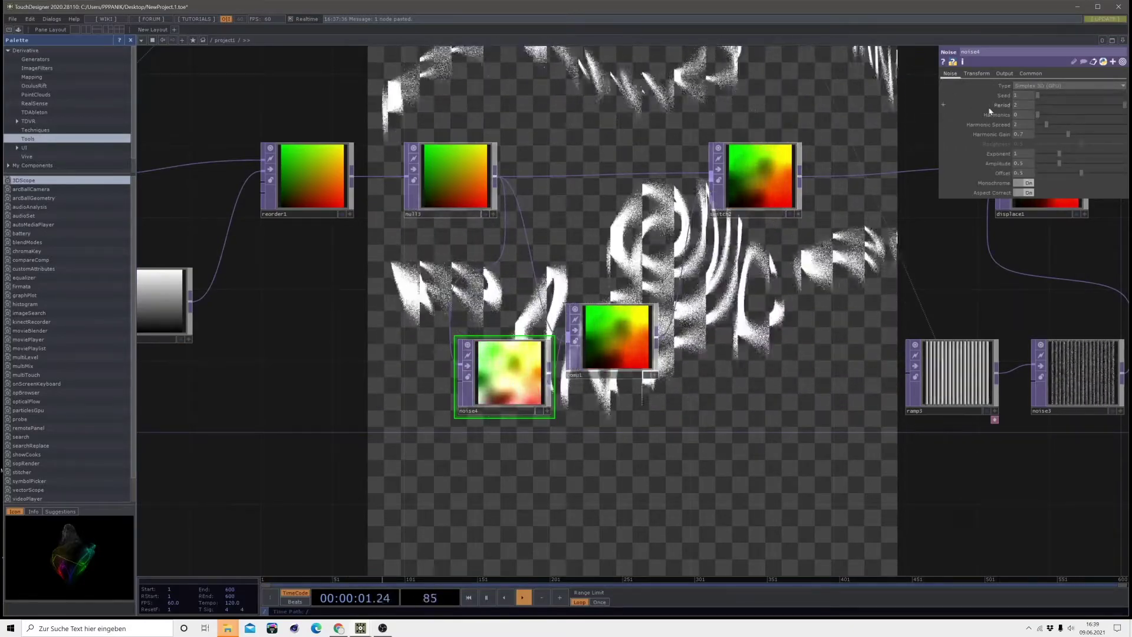
{"action": "mouse_move", "coordinate": [989, 110]}
{"action": "middle_mouse_down"}
{"action": "mouse_move", "coordinate": [993, 92]}
{"action": "mouse_move", "coordinate": [995, 110]}
{"action": "middle_mouse_up"}
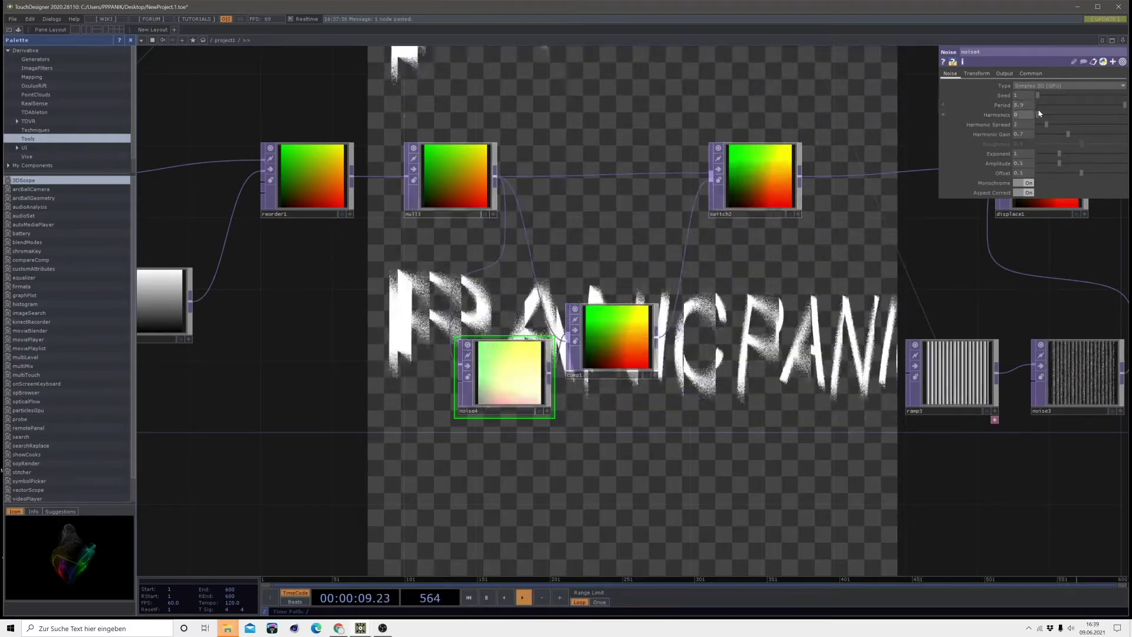
{"action": "mouse_move", "coordinate": [1046, 114]}
{"action": "left_mouse_down"}
{"action": "mouse_move", "coordinate": [1102, 116]}
{"action": "mouse_move", "coordinate": [1037, 114]}
{"action": "left_mouse_up"}
{"action": "left_click_drag", "start_coordinate": [1059, 153], "coordinate": [1089, 154]}
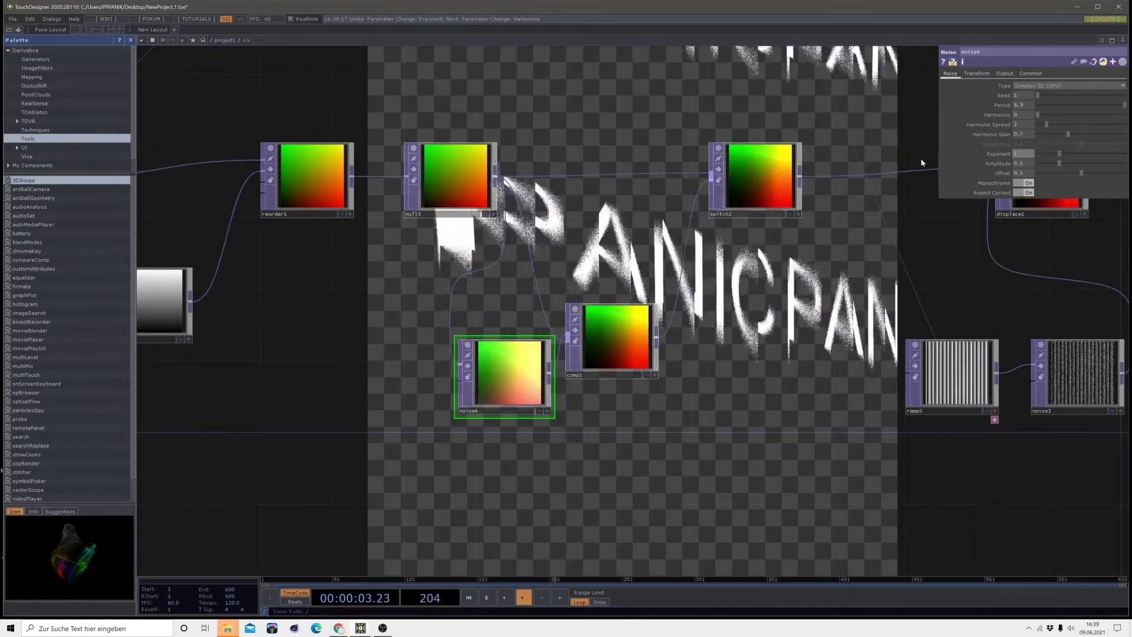
Try scaling noise4's transform to -0.9 on all axes, and undo the scale change
{"action": "left_click", "coordinate": [979, 73]}
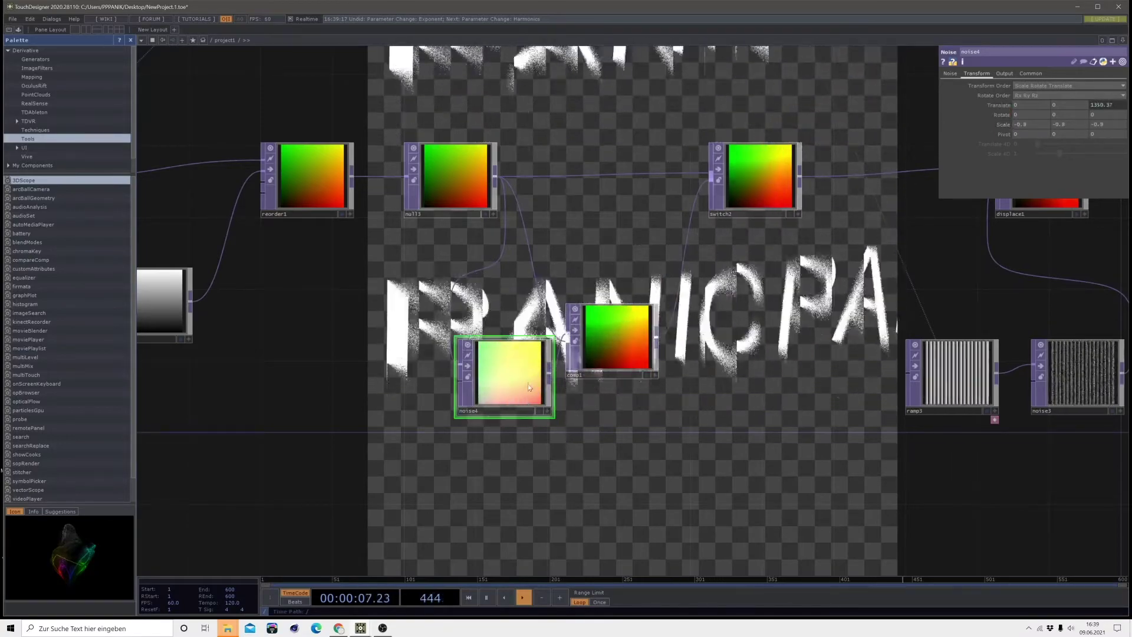
{"action": "key", "text": "ctrl+z"}
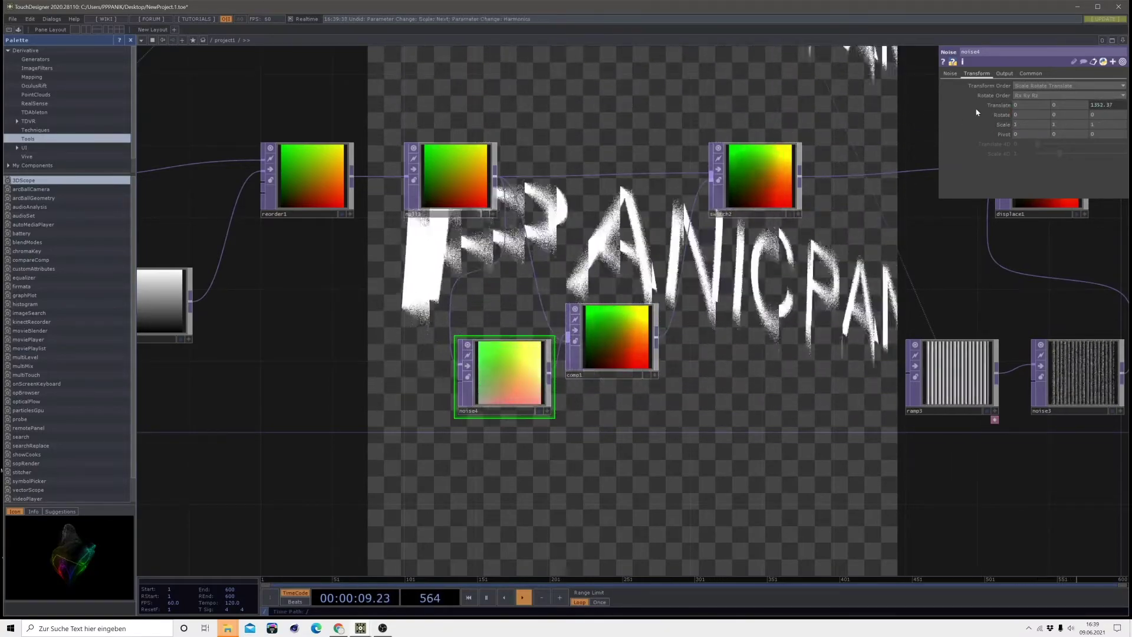
Set noise4's period to 5
{"action": "scroll", "coordinate": [746, 387], "scroll_direction": "down", "scroll_amount": 3}
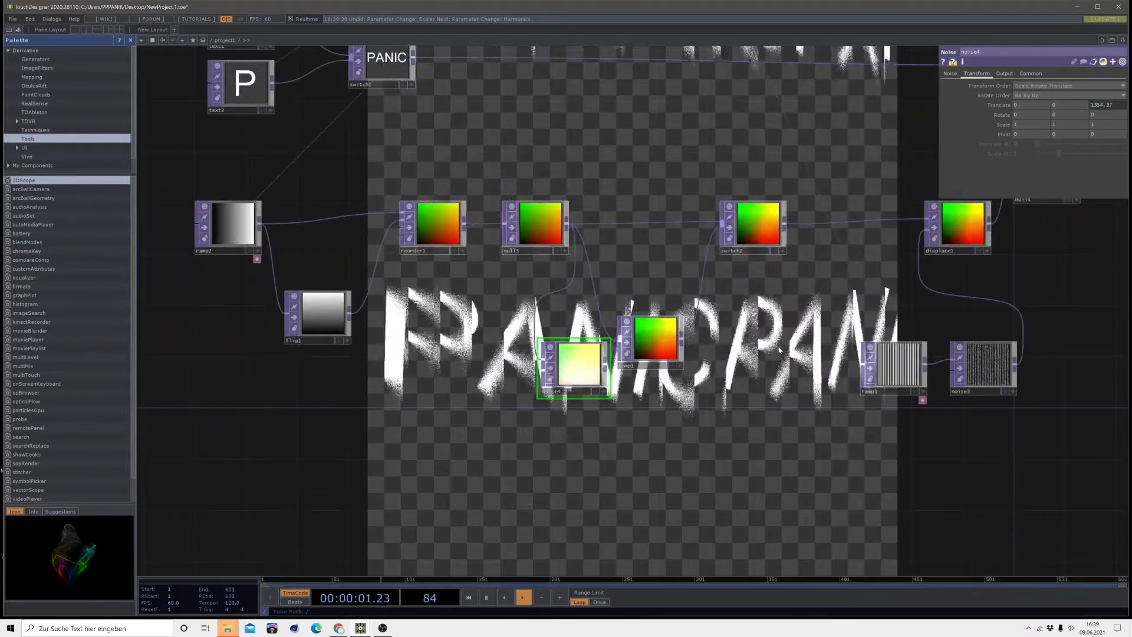
{"action": "left_click", "coordinate": [952, 74]}
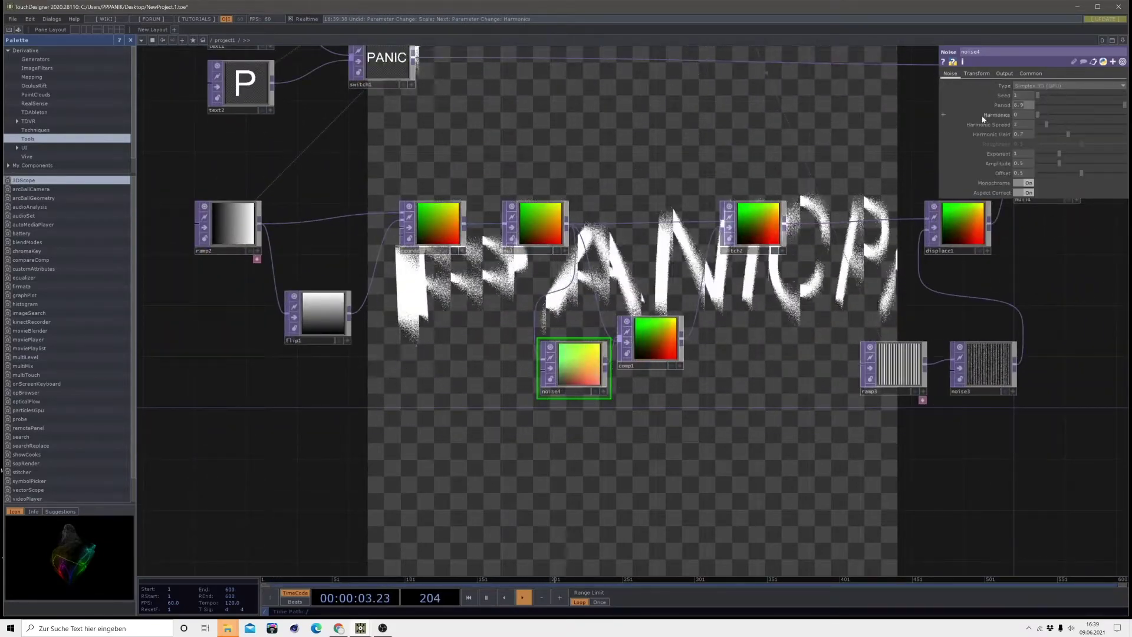
{"action": "left_click", "coordinate": [687, 457]}
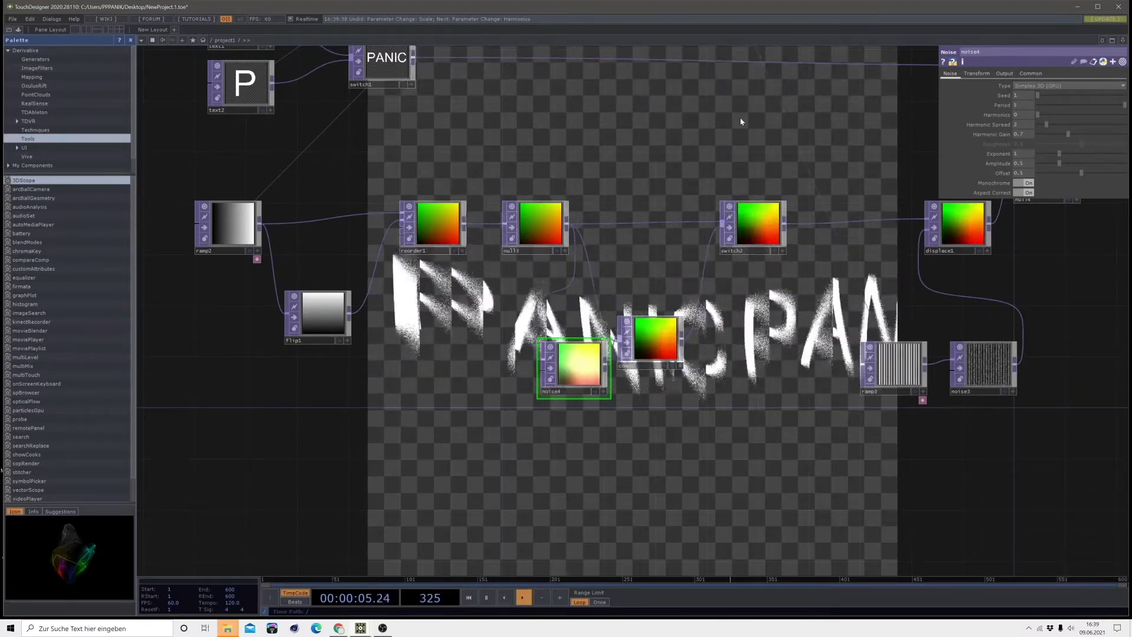
Compare the Zero and Mirror extend modes on remap1 and keep Zero
{"action": "left_click_drag", "start_coordinate": [759, 82], "coordinate": [447, 361]}
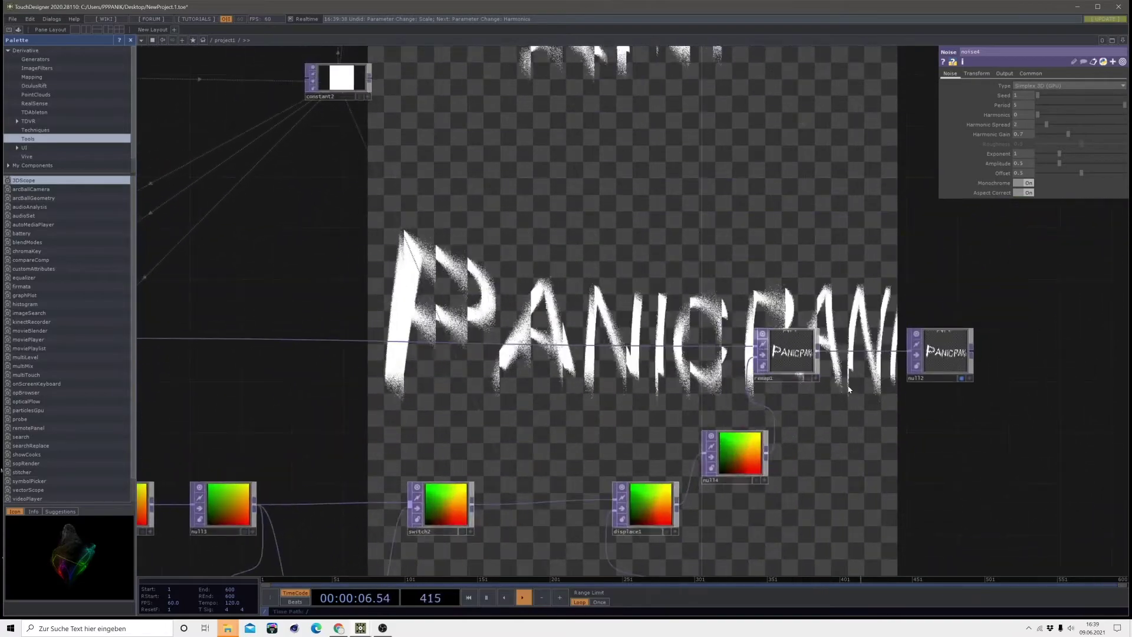
{"action": "left_click", "coordinate": [801, 361]}
{"action": "left_click", "coordinate": [1025, 125]}
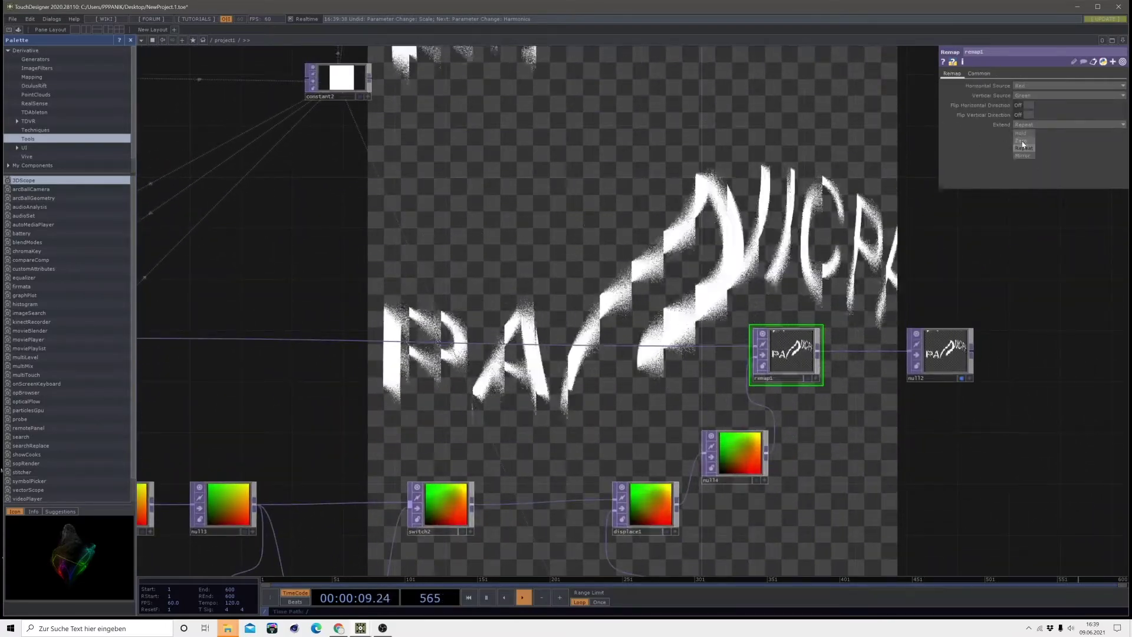
{"action": "left_click", "coordinate": [1022, 141]}
{"action": "scroll", "coordinate": [802, 349], "scroll_direction": "up", "scroll_amount": 3}
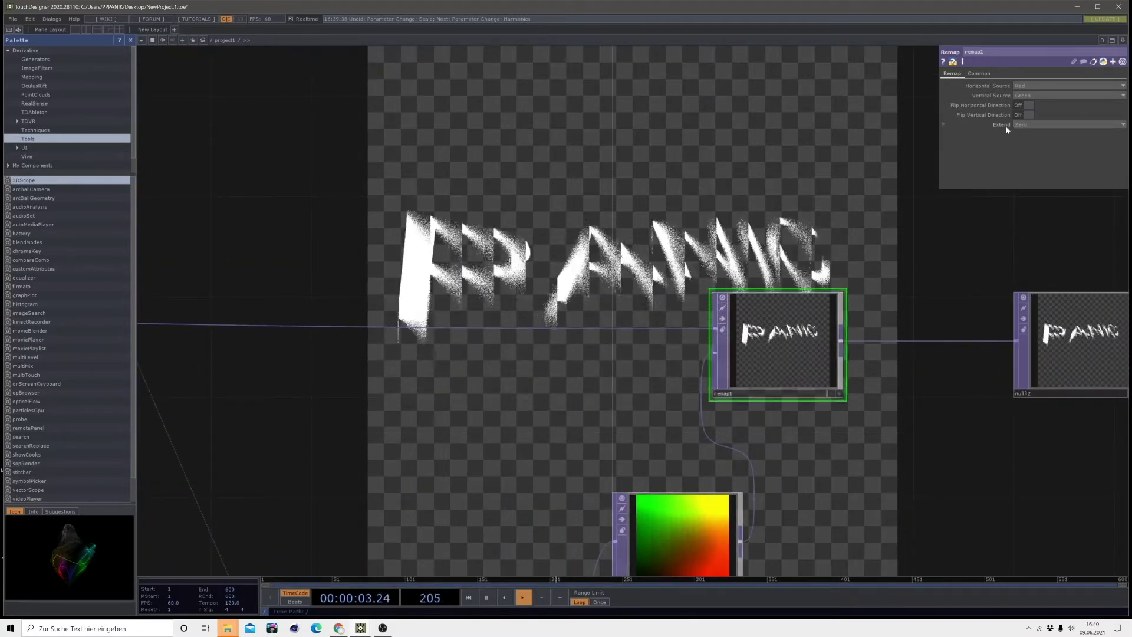
{"action": "left_click", "coordinate": [1033, 126]}
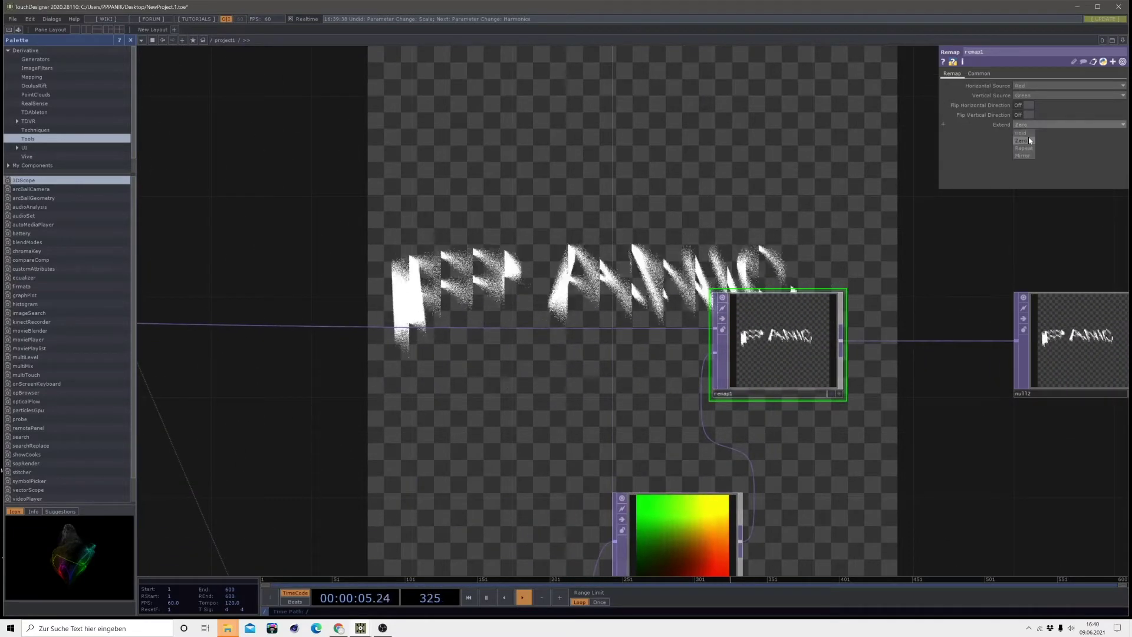
{"action": "left_click", "coordinate": [1018, 153]}
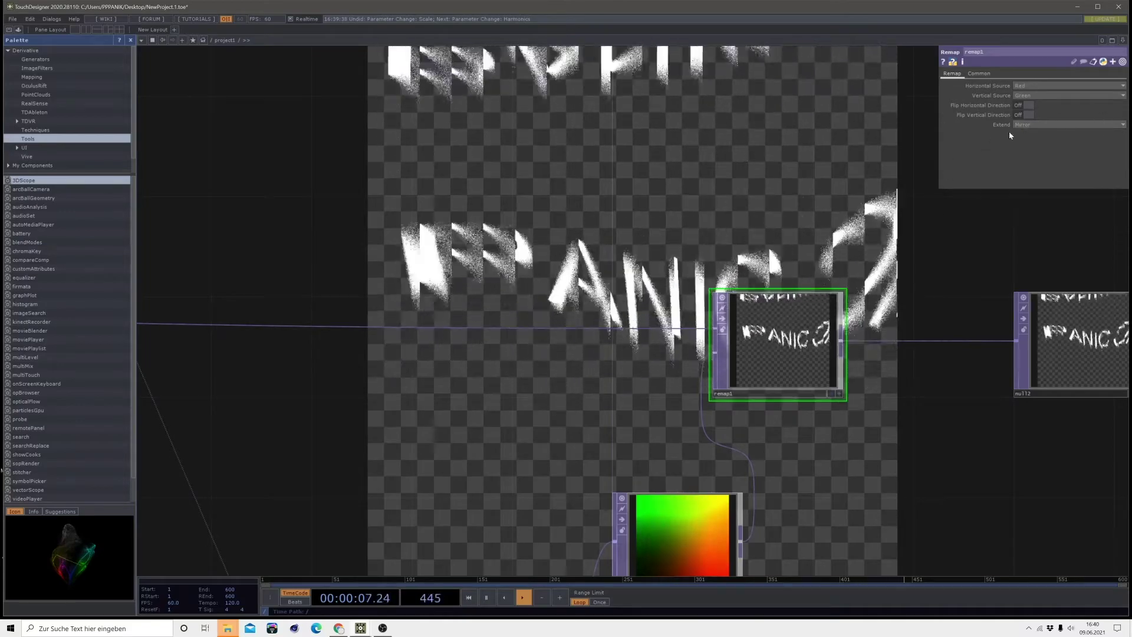
{"action": "left_click", "coordinate": [1048, 125]}
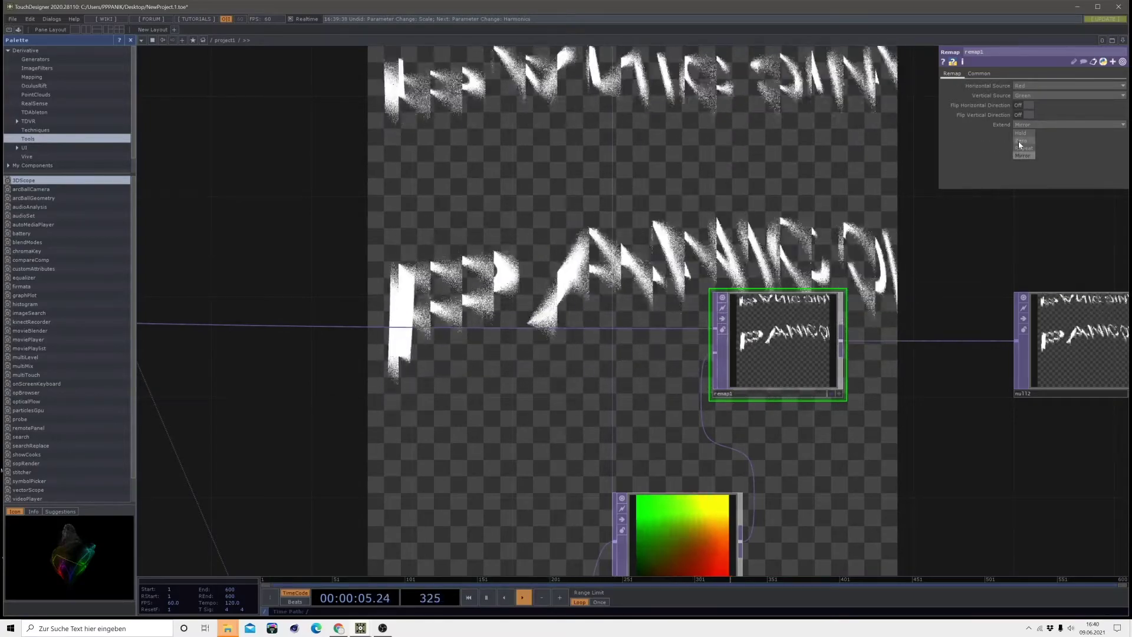
{"action": "left_click", "coordinate": [1019, 142]}
Move comp1 into line with noise4 on its output side
{"action": "left_click_drag", "start_coordinate": [545, 247], "coordinate": [622, 176]}
{"action": "left_click_drag", "start_coordinate": [490, 439], "coordinate": [507, 327]}
{"action": "middle_click_drag", "start_coordinate": [507, 327], "coordinate": [475, 469]}
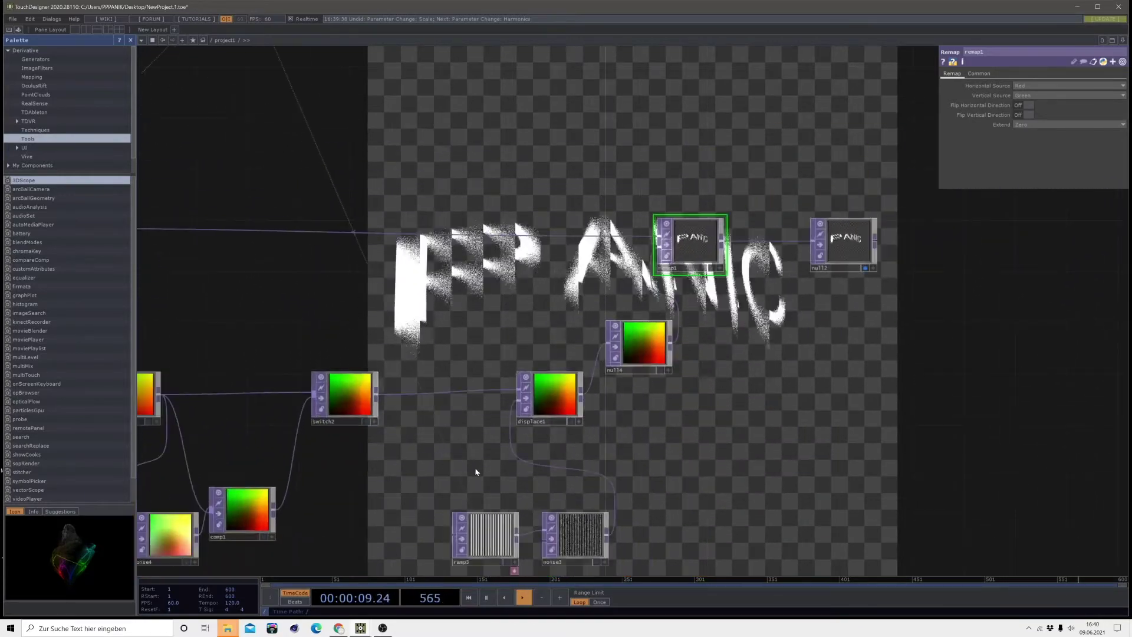
{"action": "left_click_drag", "start_coordinate": [441, 432], "coordinate": [474, 193]}
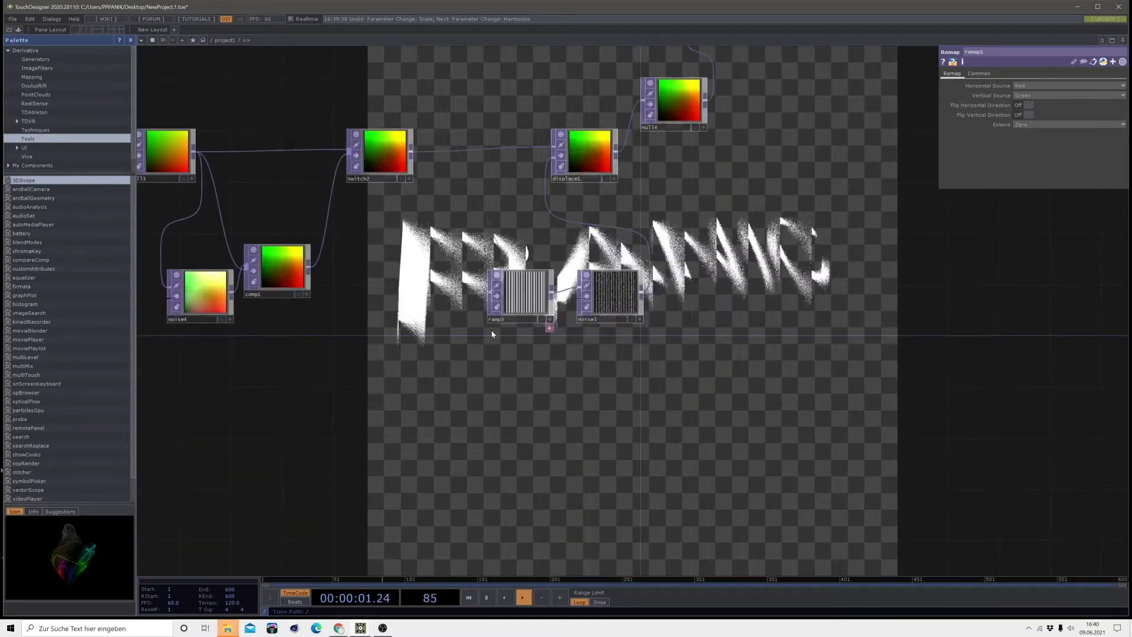
{"action": "left_click_drag", "start_coordinate": [486, 337], "coordinate": [698, 376]}
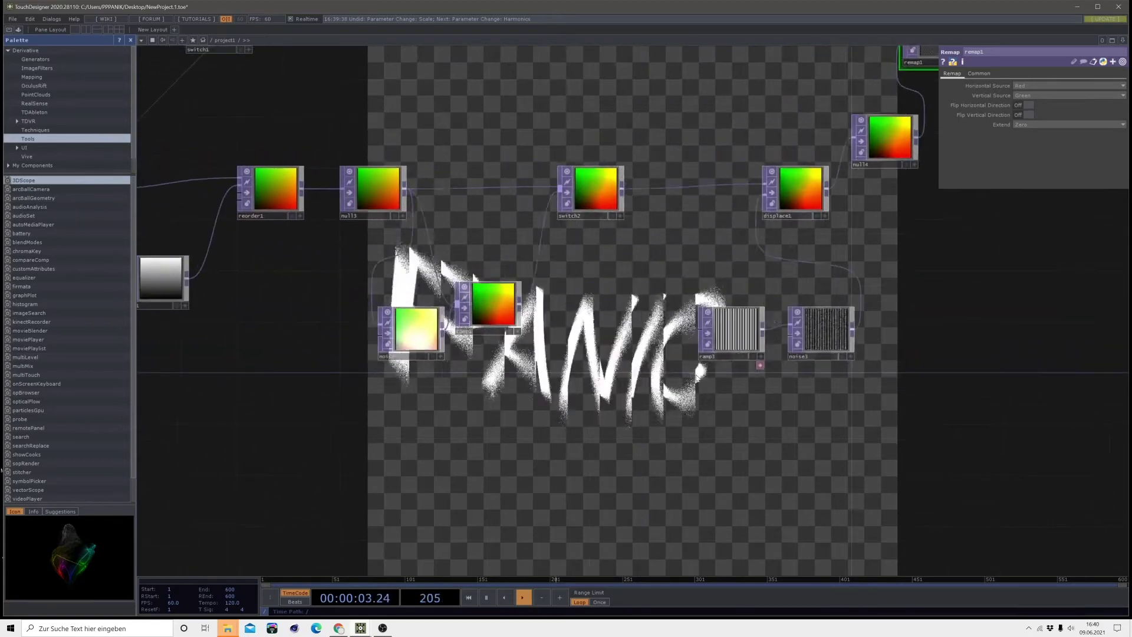
{"action": "left_click_drag", "start_coordinate": [479, 299], "coordinate": [503, 335]}
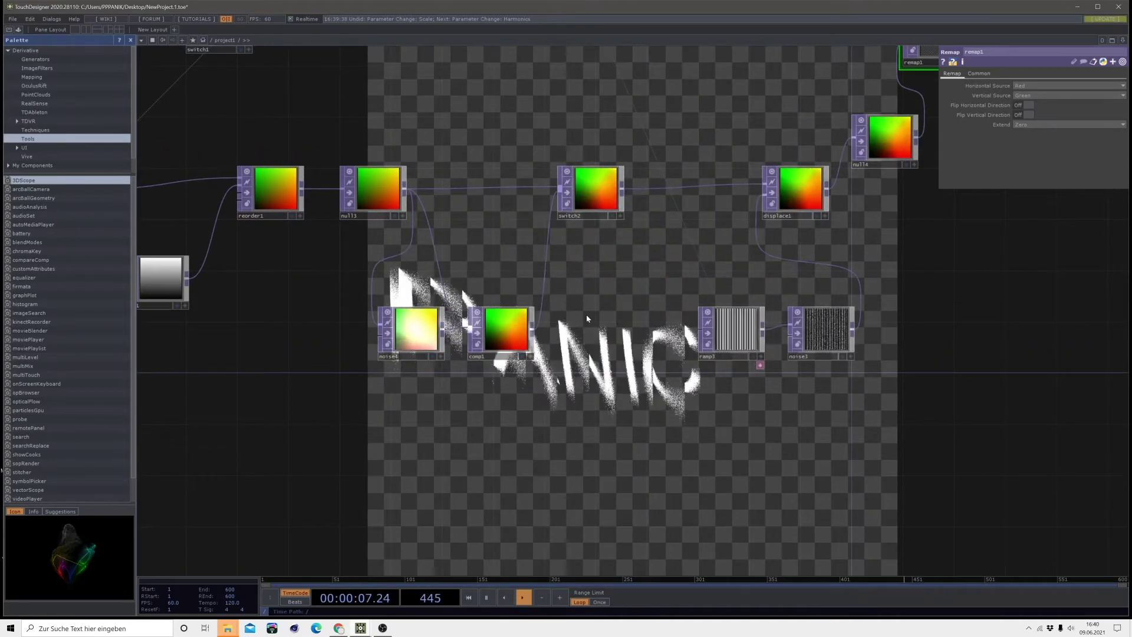
Bypass displace1 and set switch2's index to 0 to use the undistorted gradient
{"action": "left_click_drag", "start_coordinate": [586, 313], "coordinate": [515, 322]}
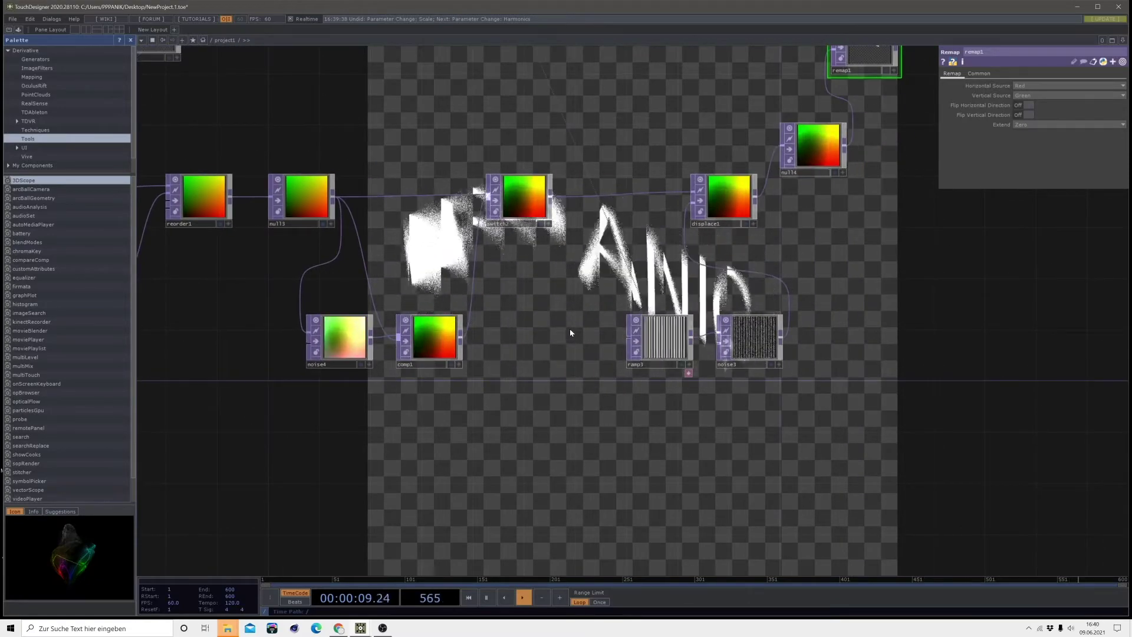
{"action": "left_click_drag", "start_coordinate": [555, 375], "coordinate": [545, 488]}
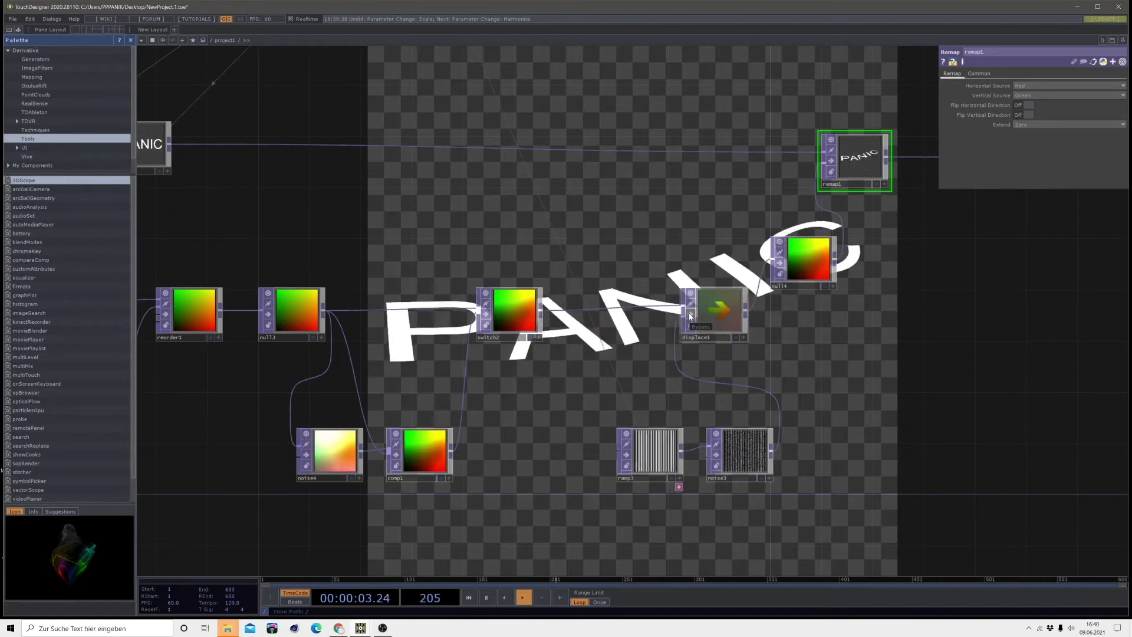
{"action": "left_click", "coordinate": [498, 305]}
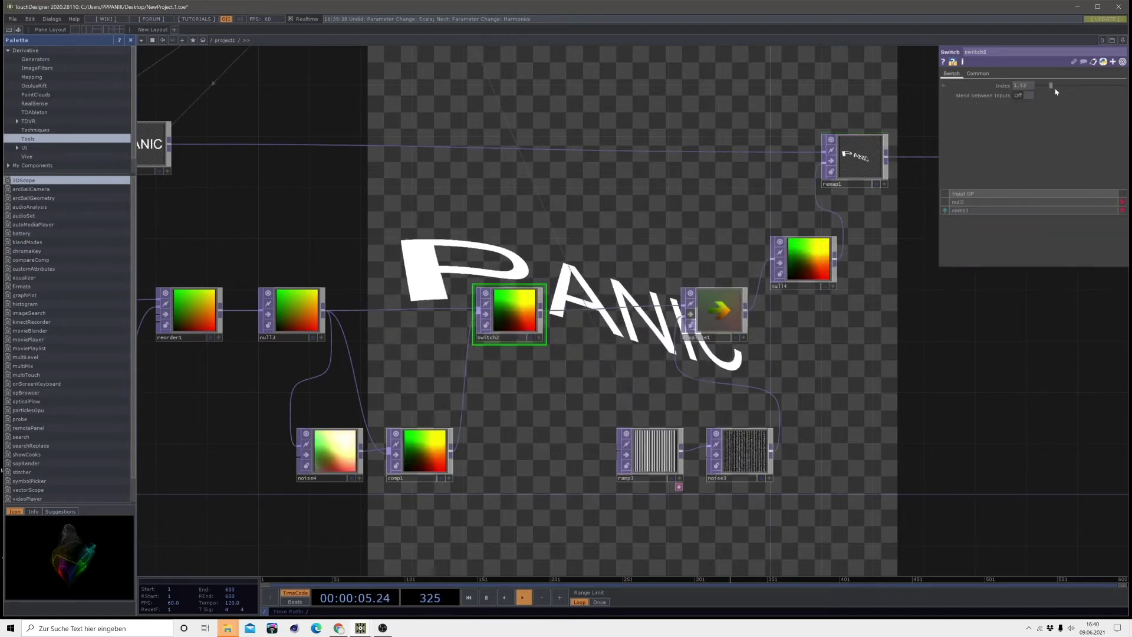
{"action": "left_click_drag", "start_coordinate": [903, 365], "coordinate": [929, 406]}
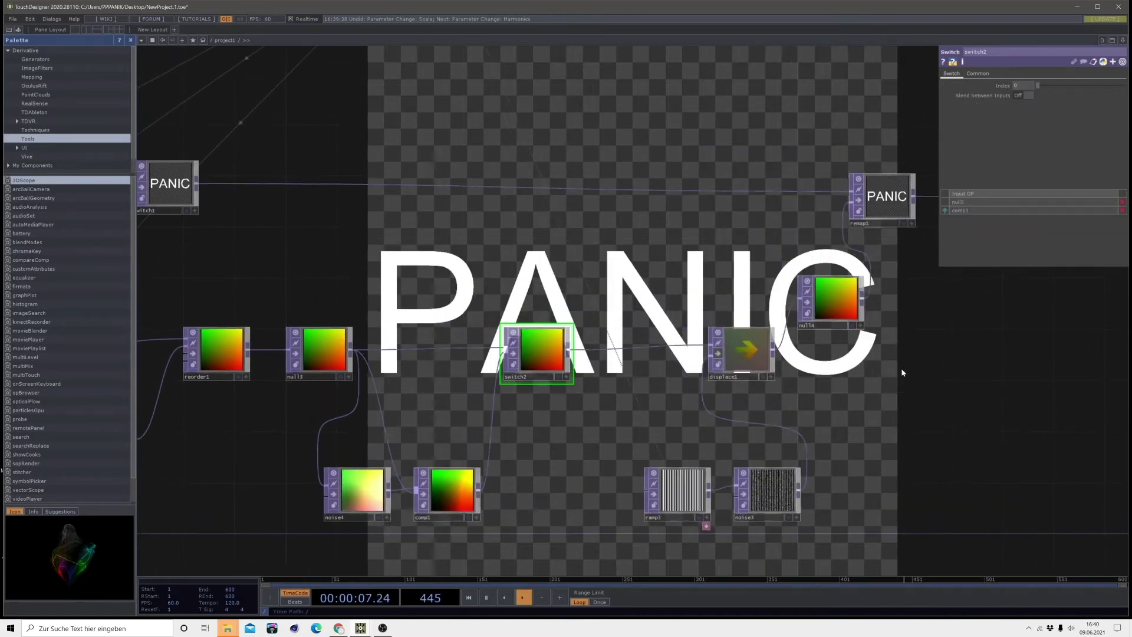
Add a Constant CHOP above reorder1 with a channel named grid set to 45
{"action": "left_click_drag", "start_coordinate": [659, 239], "coordinate": [796, 305]}
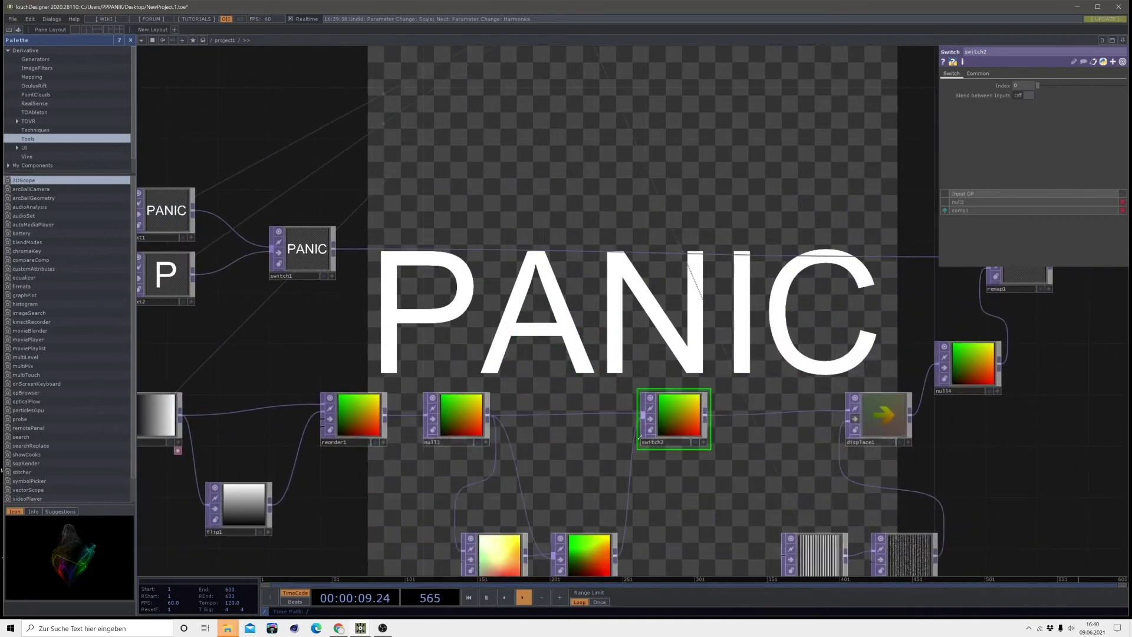
{"action": "scroll", "coordinate": [537, 405], "scroll_direction": "up", "scroll_amount": 5}
{"action": "scroll", "coordinate": [546, 388], "scroll_direction": "down", "scroll_amount": 5}
{"action": "left_click_drag", "start_coordinate": [553, 329], "coordinate": [608, 377]}
{"action": "key", "text": "Tab"}
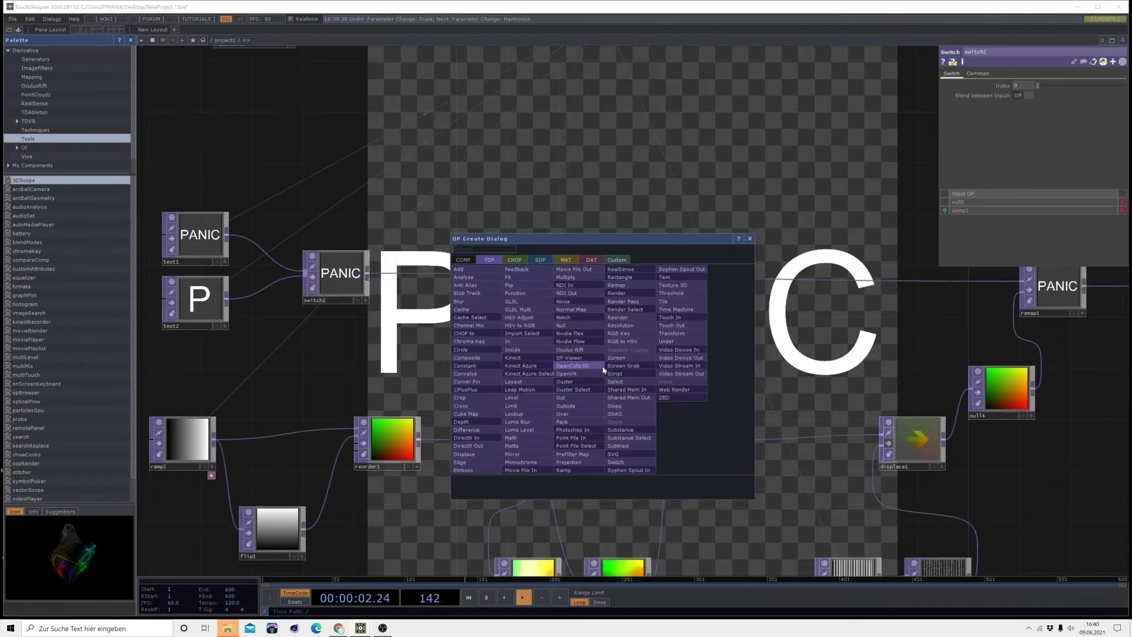
{"action": "left_click", "coordinate": [515, 259]}
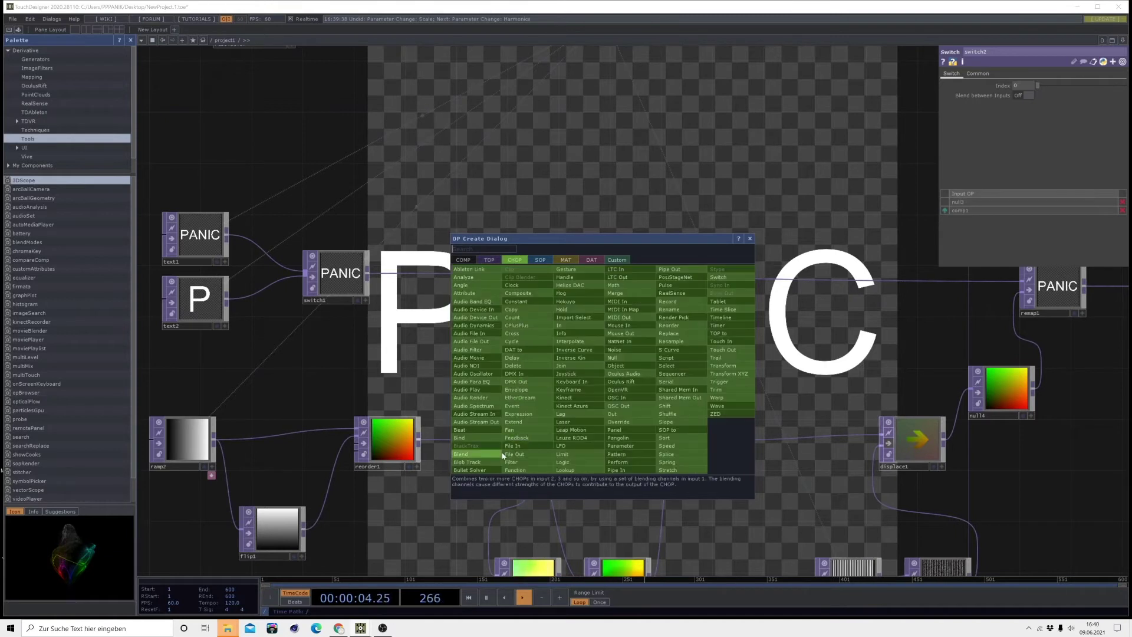
{"action": "left_click", "coordinate": [516, 301]}
{"action": "left_click", "coordinate": [424, 345]}
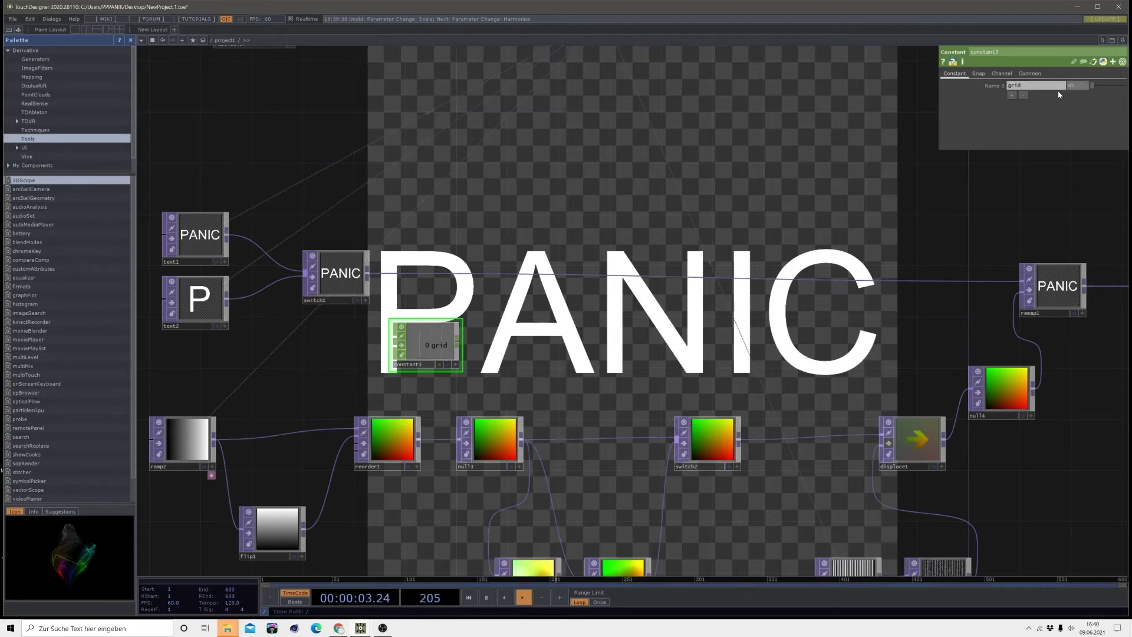
{"action": "left_click_drag", "start_coordinate": [483, 386], "coordinate": [444, 331]}
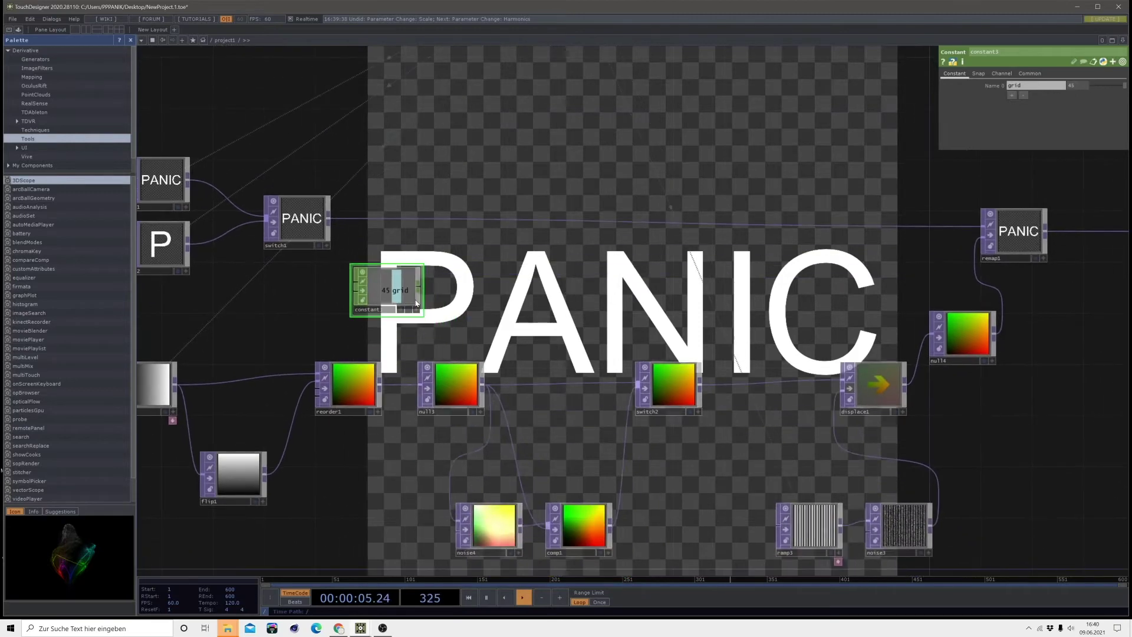
{"action": "left_click_drag", "start_coordinate": [397, 292], "coordinate": [359, 293]}
Add a Noise TOP beside the grid constant, above null3
{"action": "key", "text": "Tab"}
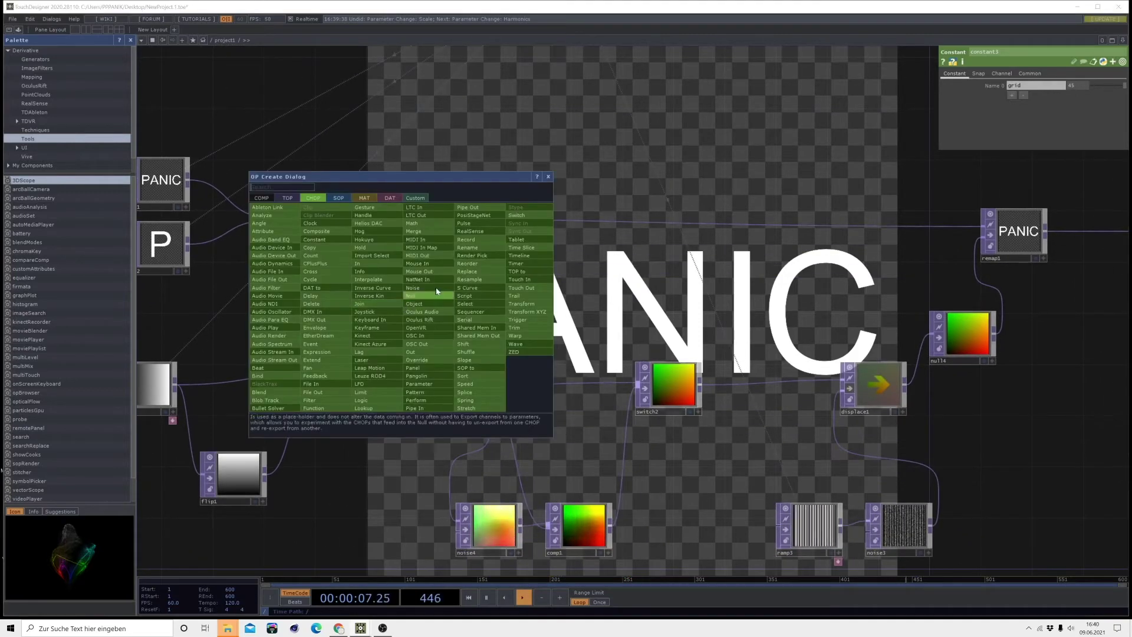
{"action": "left_click", "coordinate": [291, 198]}
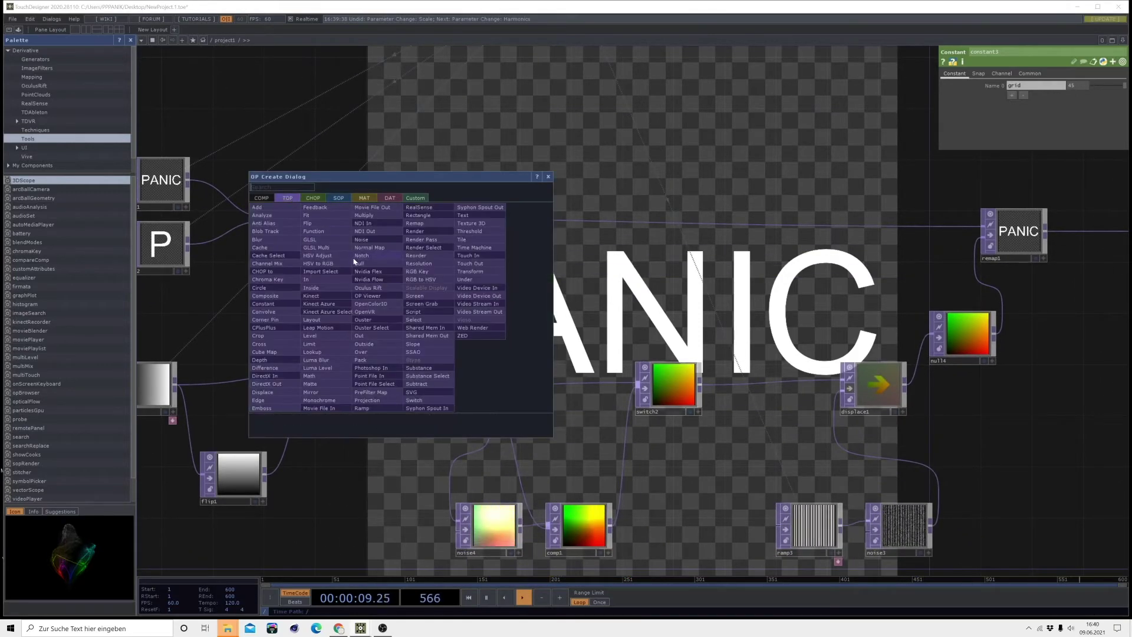
{"action": "left_click", "coordinate": [361, 239]}
{"action": "left_click", "coordinate": [494, 294]}
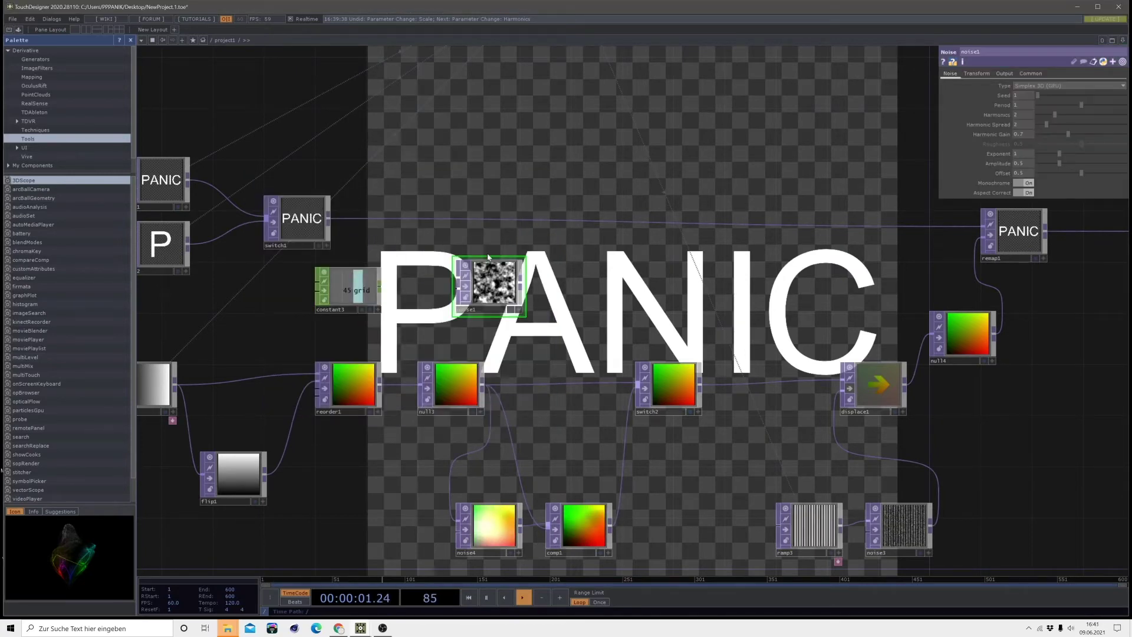
{"action": "scroll", "coordinate": [529, 320], "scroll_direction": "up", "scroll_amount": 3}
{"action": "left_click_drag", "start_coordinate": [528, 320], "coordinate": [670, 363]}
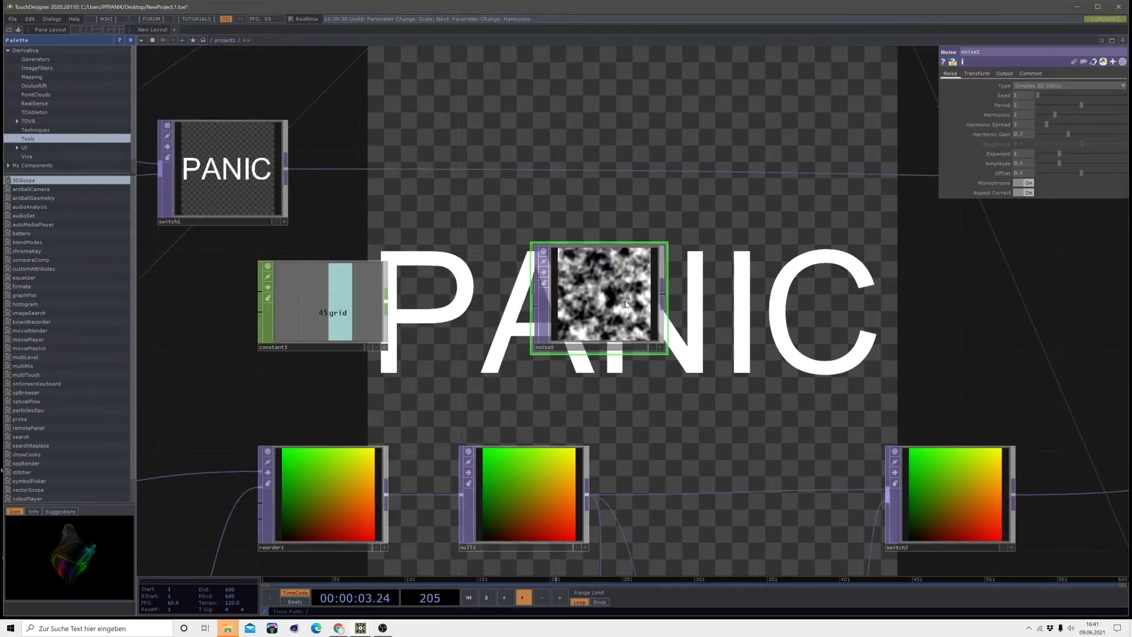
{"action": "left_click_drag", "start_coordinate": [626, 303], "coordinate": [511, 306]}
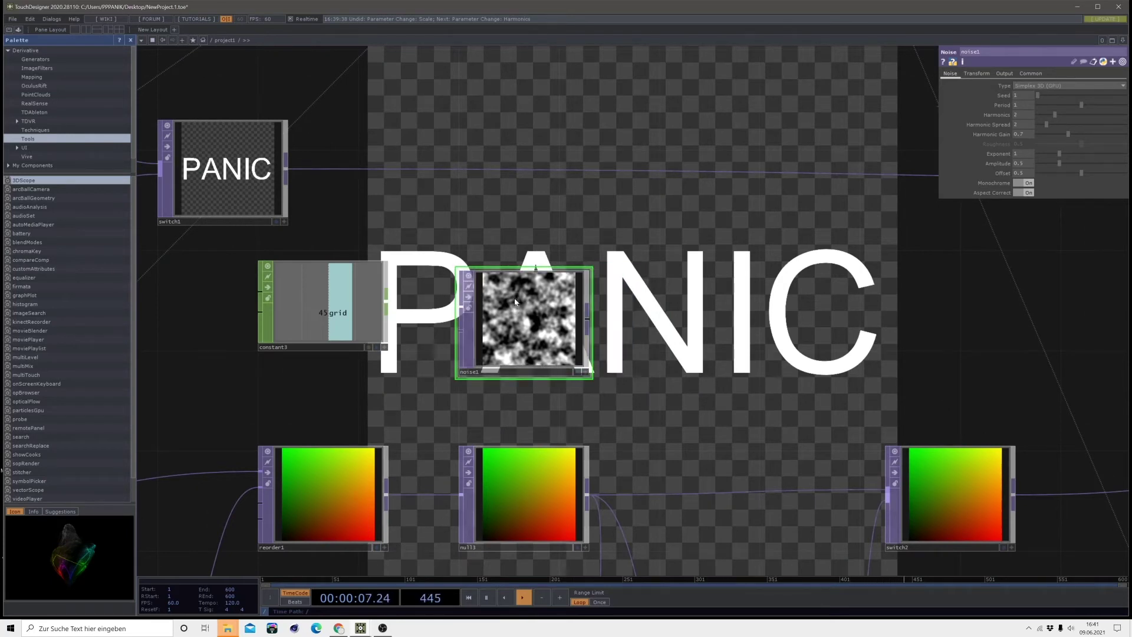
Set the new Noise TOP's pixel format to 32-bit float (RGBA) and drive both resolution values from constant3's grid channel
{"action": "left_click", "coordinate": [1020, 75]}
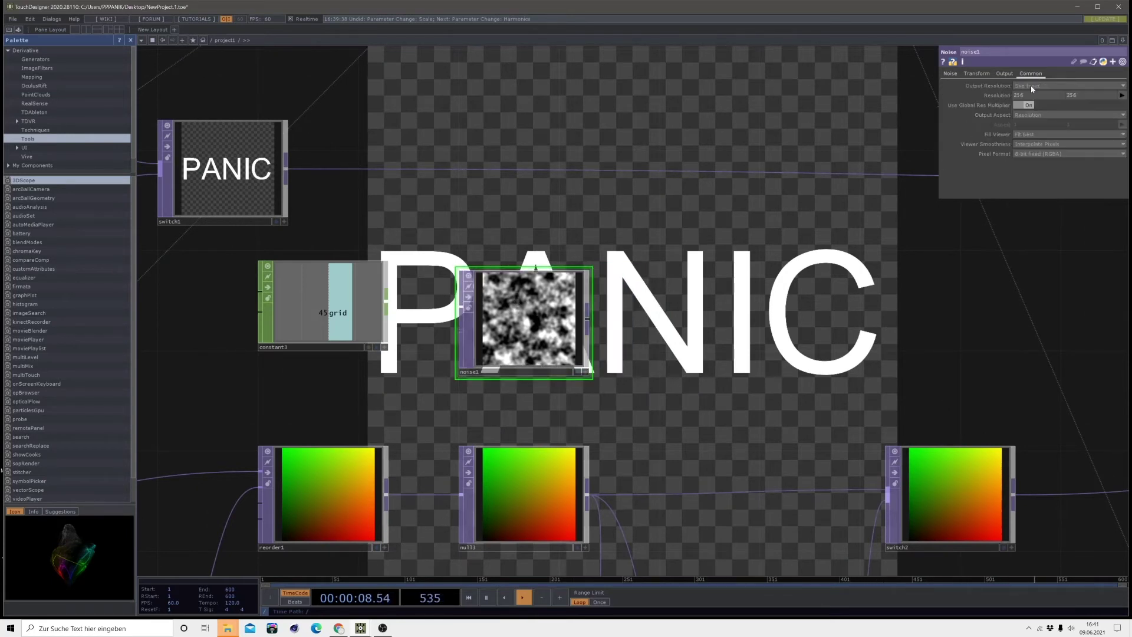
{"action": "left_click", "coordinate": [1029, 151]}
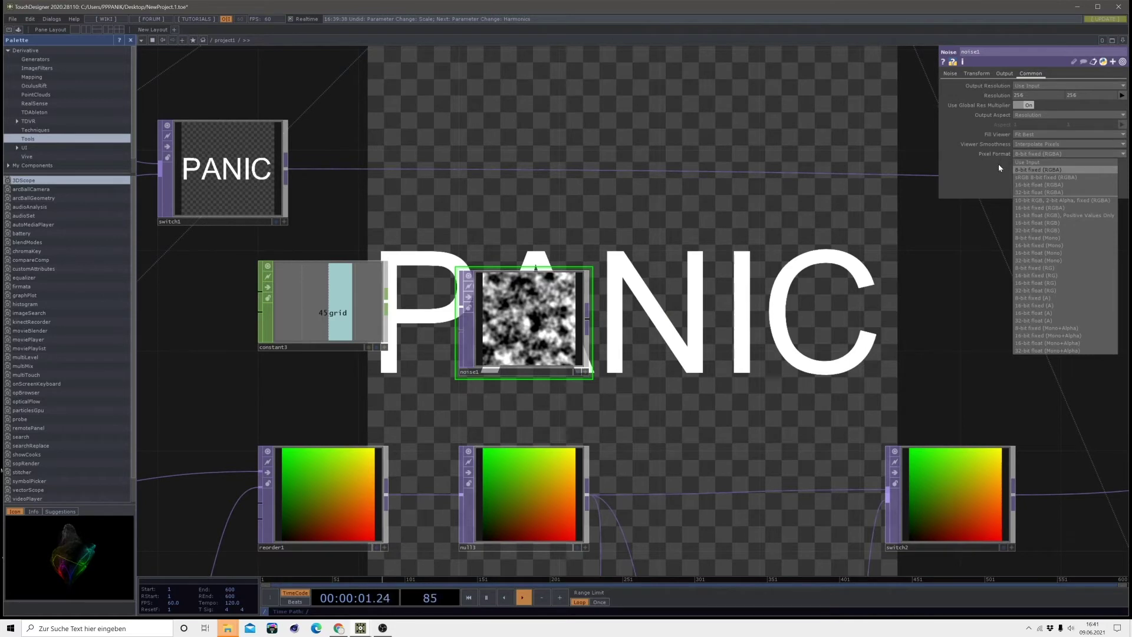
{"action": "left_click", "coordinate": [1026, 193]}
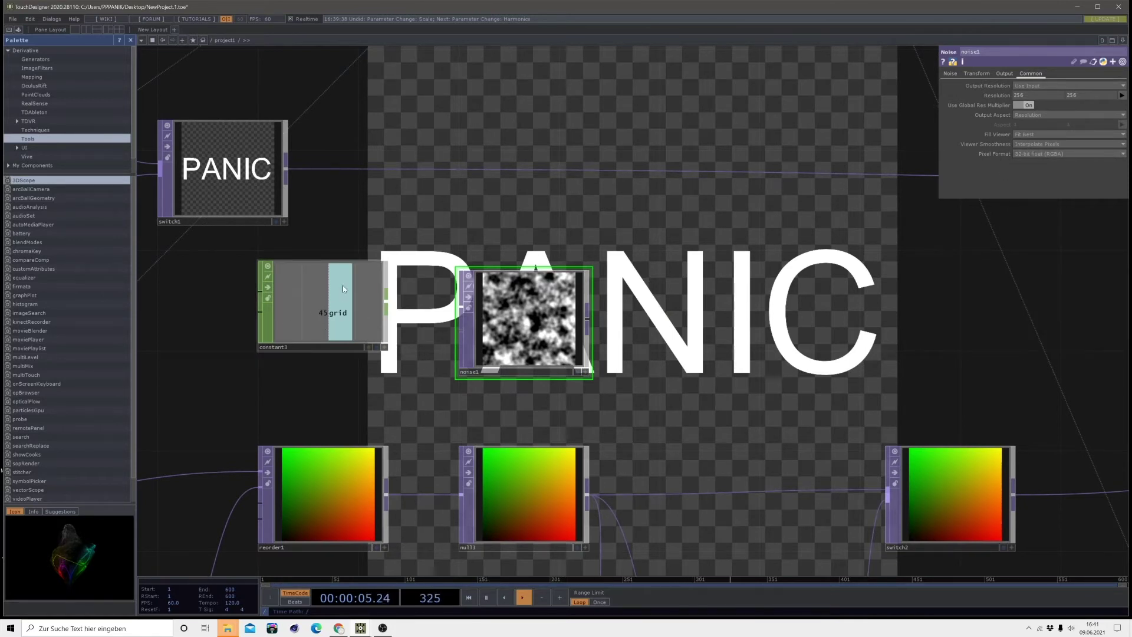
{"action": "left_click", "coordinate": [385, 348]}
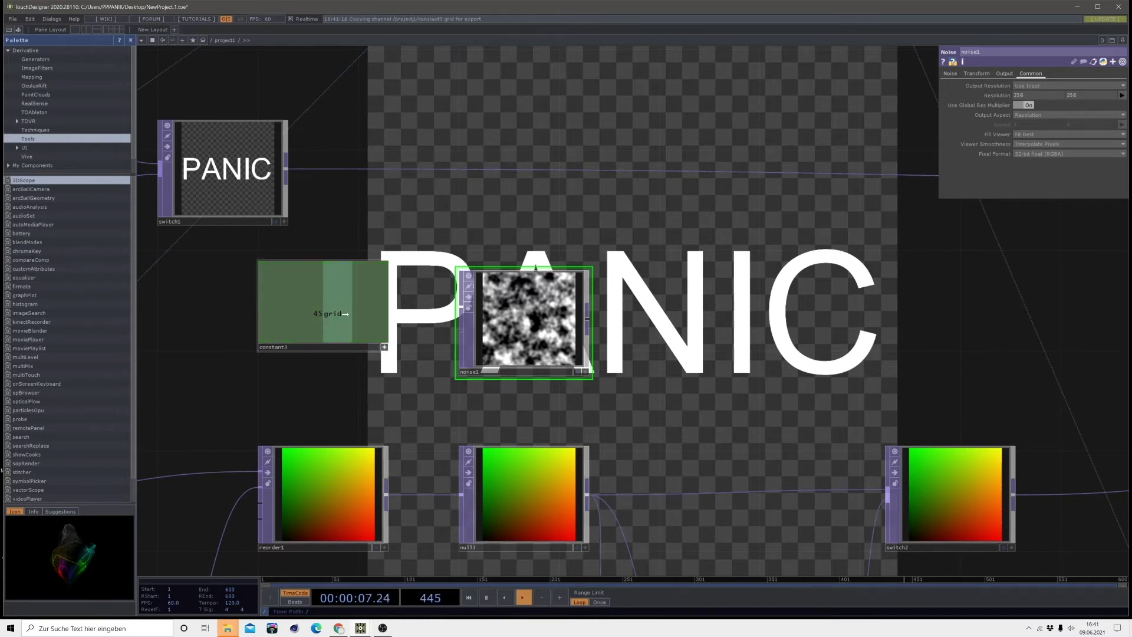
{"action": "left_click_drag", "start_coordinate": [994, 100], "coordinate": [996, 95]}
{"action": "left_click", "coordinate": [995, 94]}
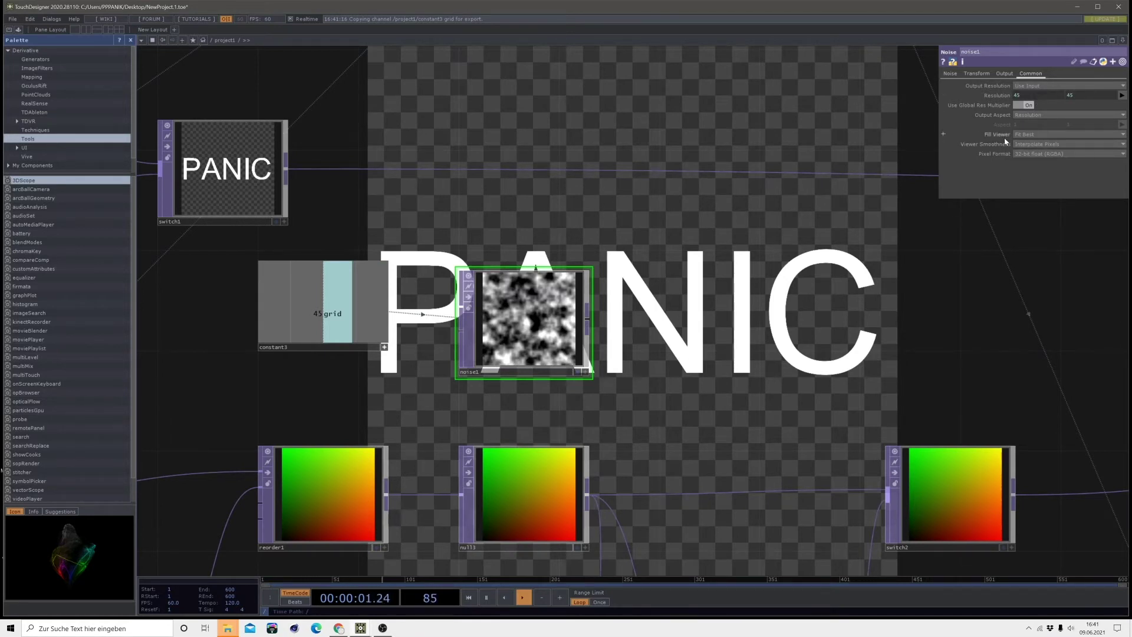
Set the Noise TOP's viewer smoothness to Nearest Pixel
{"action": "scroll", "coordinate": [467, 290], "scroll_direction": "up", "scroll_amount": 3}
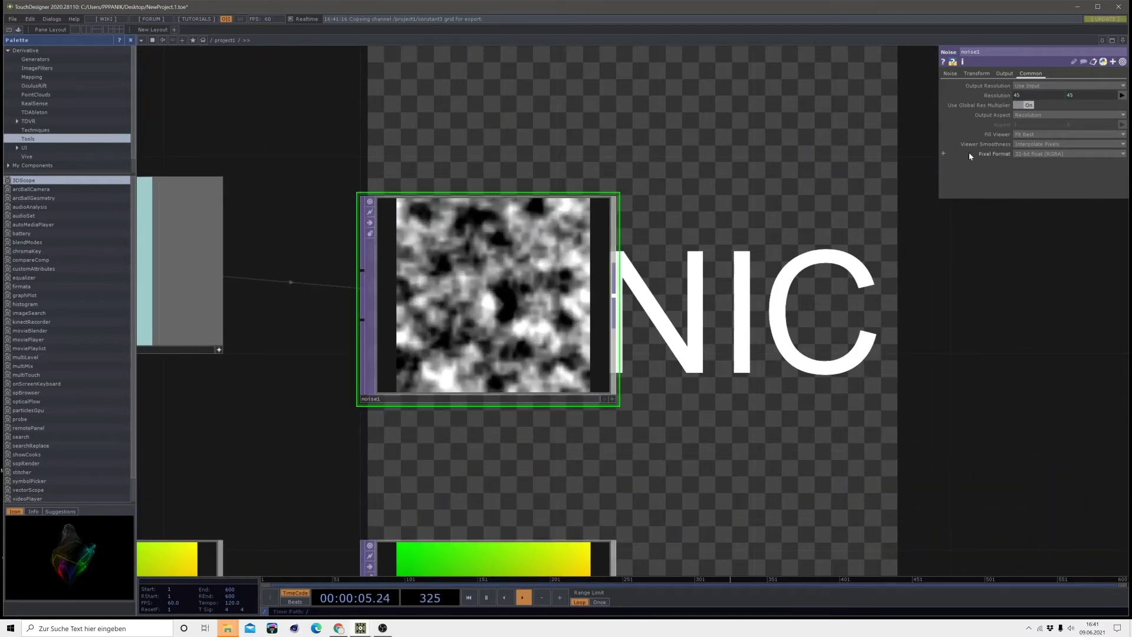
{"action": "left_click", "coordinate": [1020, 145]}
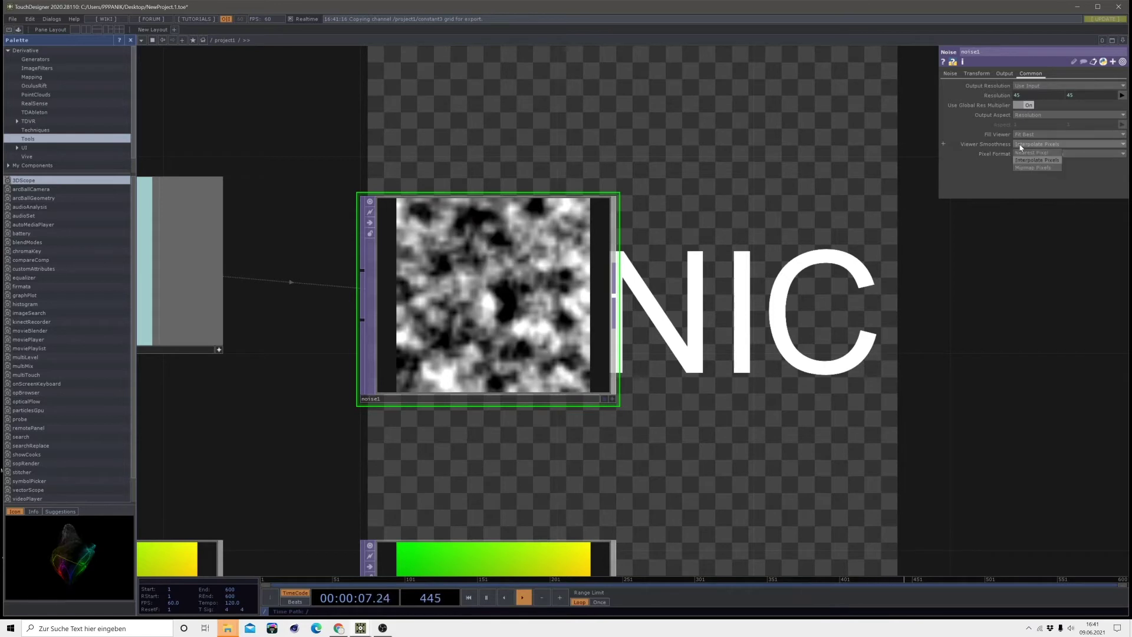
{"action": "left_click", "coordinate": [1023, 152]}
{"action": "scroll", "coordinate": [436, 265], "scroll_direction": "up", "scroll_amount": 3}
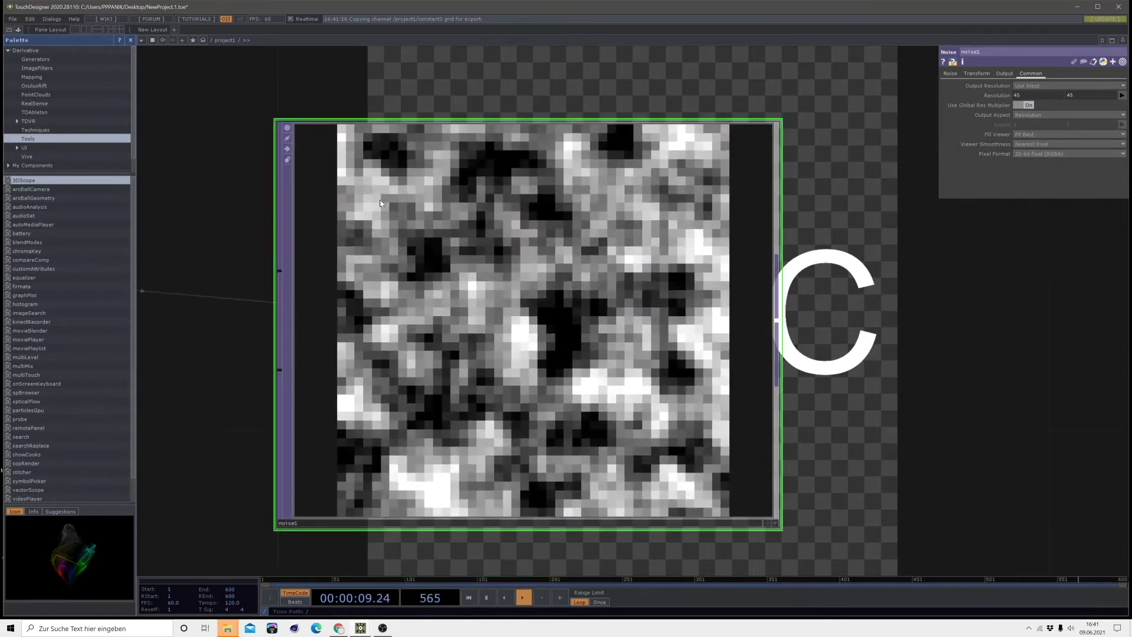
{"action": "scroll", "coordinate": [766, 254], "scroll_direction": "down", "scroll_amount": 5}
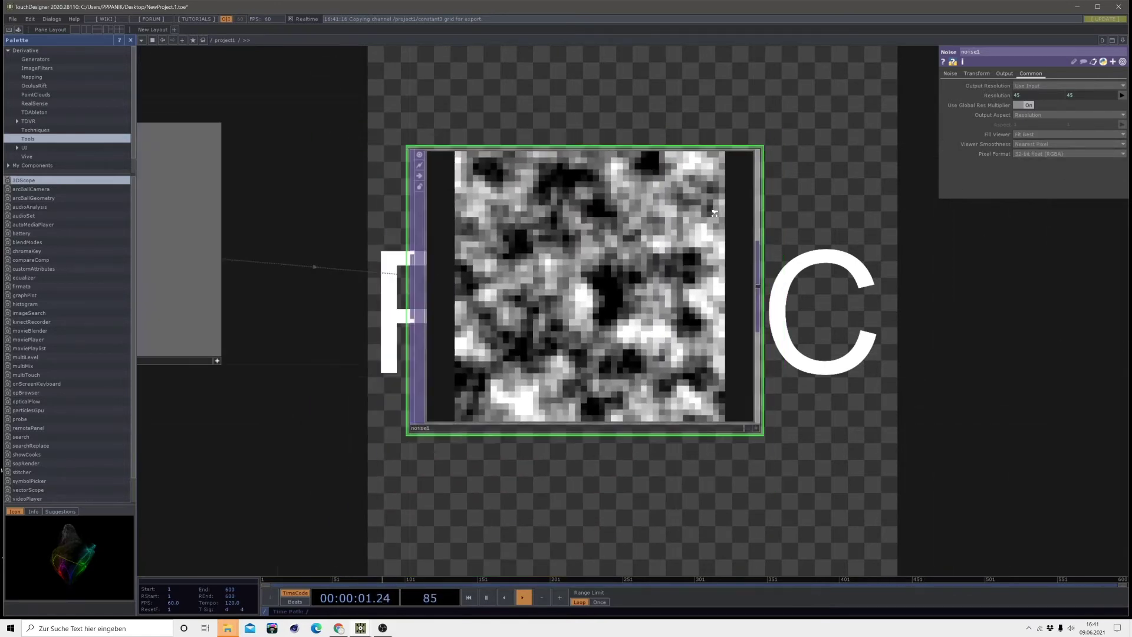
{"action": "left_click_drag", "start_coordinate": [827, 217], "coordinate": [831, 275]}
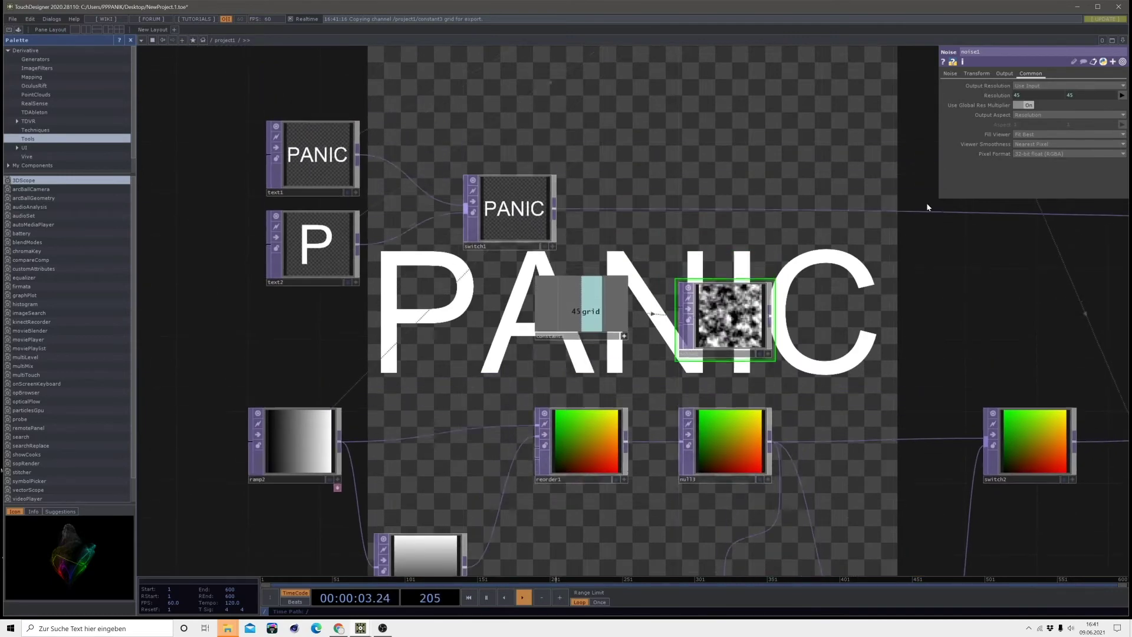
Animate the Noise TOP by setting its Z translate expression to absTime.seconds*.1
{"action": "left_click", "coordinate": [976, 73]}
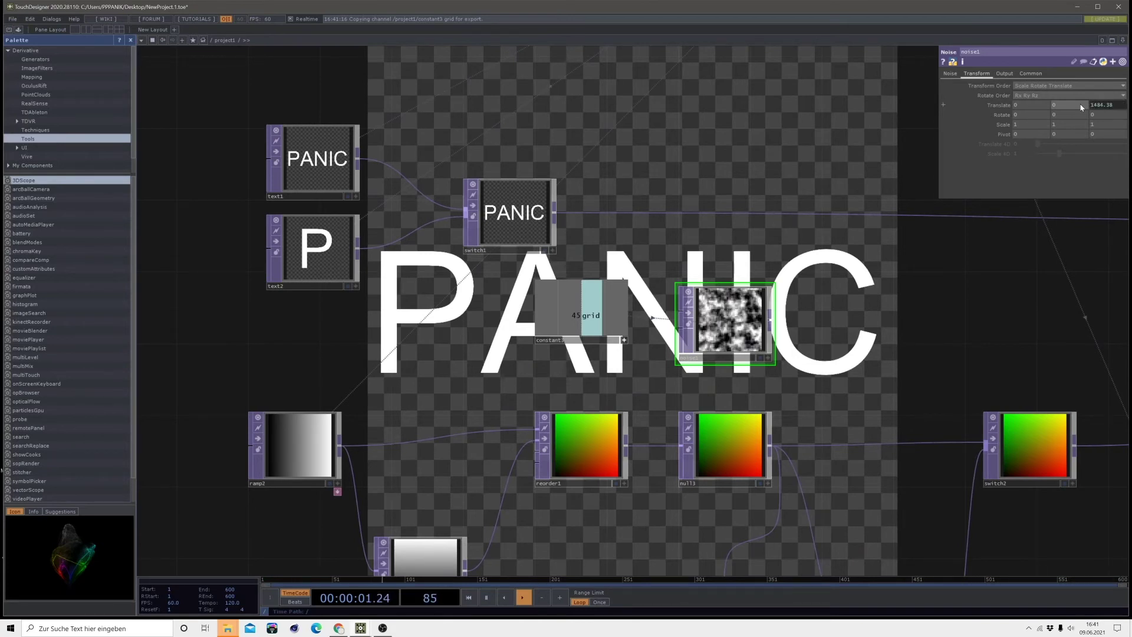
{"action": "left_click", "coordinate": [1108, 105]}
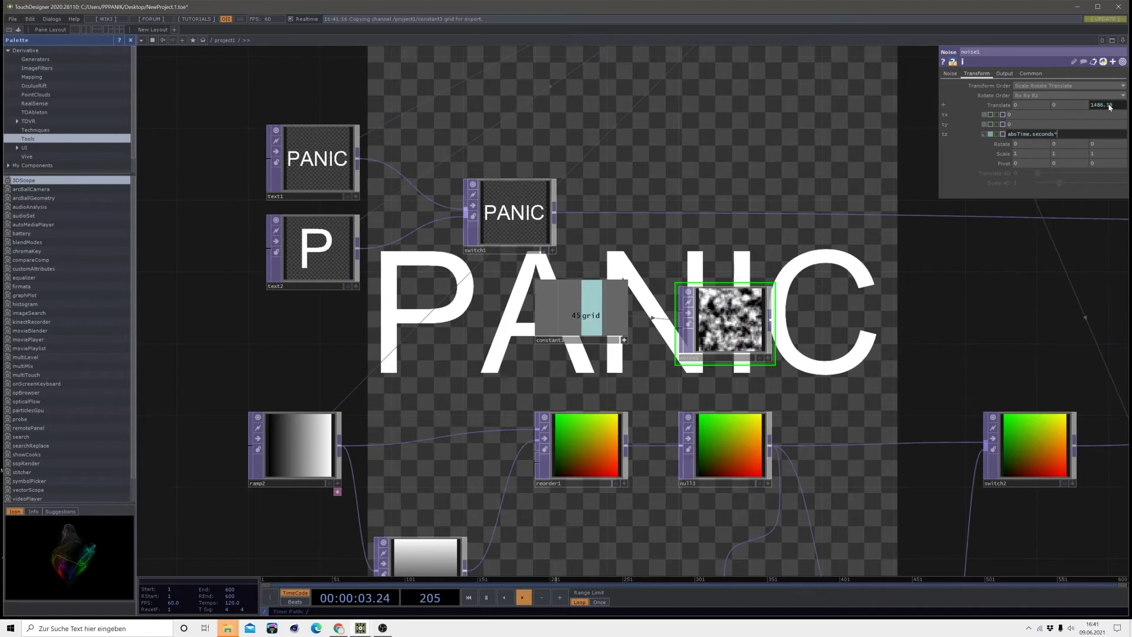
{"action": "type", "text": "*.1"}
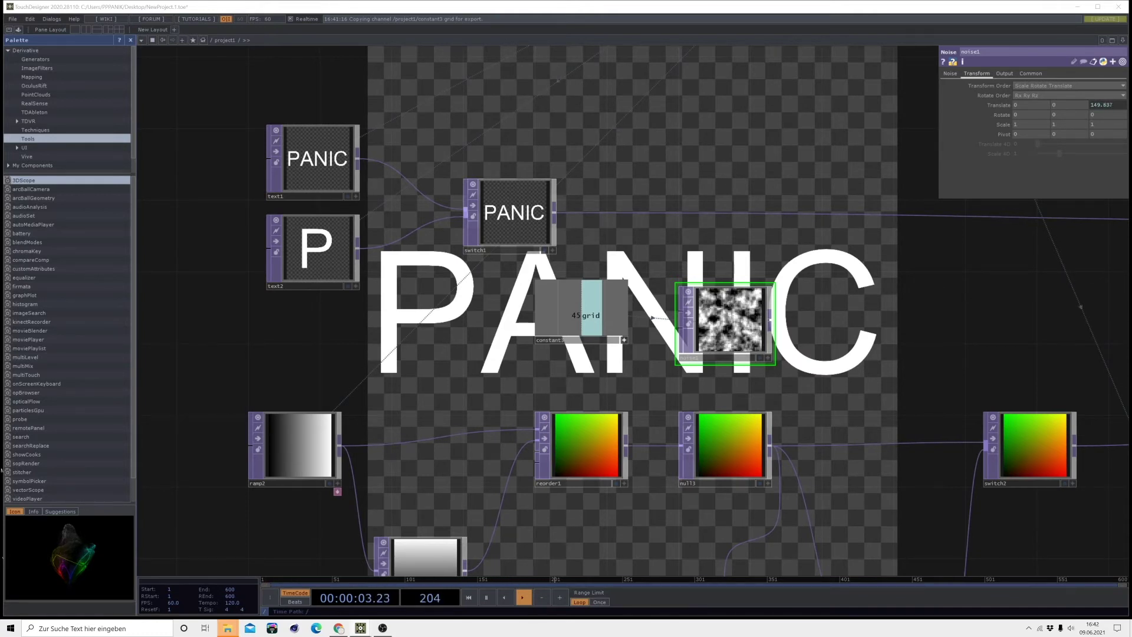
Set the Noise TOP's period to 0.36, harmonics to 0, amplitude to about 0.03 and offset to 0
{"action": "left_click", "coordinate": [950, 75]}
{"action": "left_click_drag", "start_coordinate": [1058, 103], "coordinate": [1052, 104]}
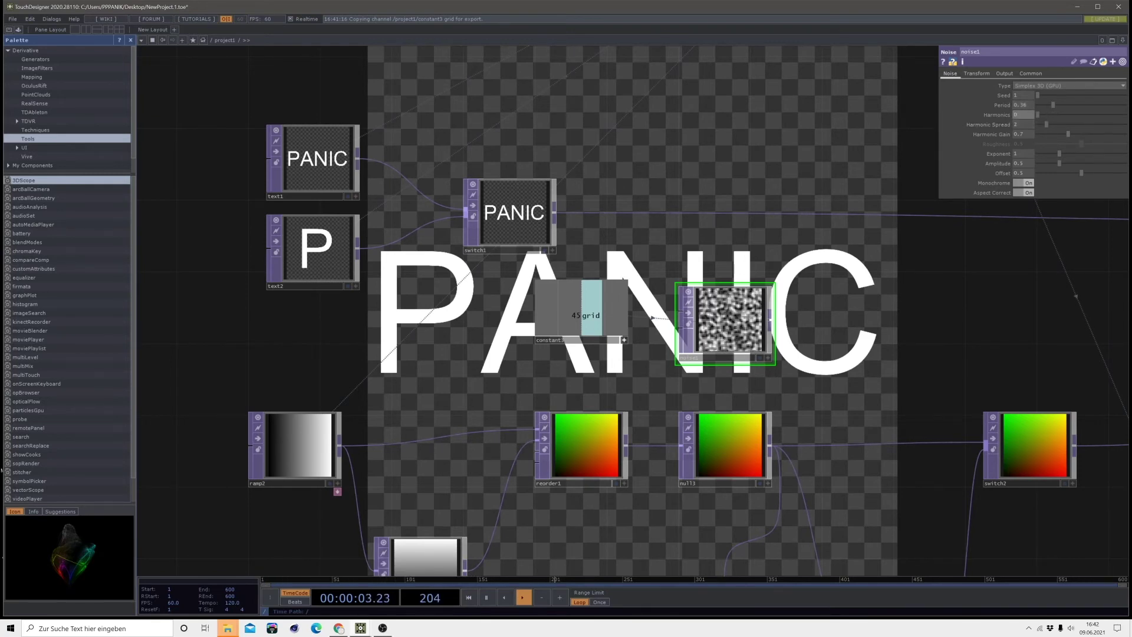
{"action": "left_click", "coordinate": [1040, 166]}
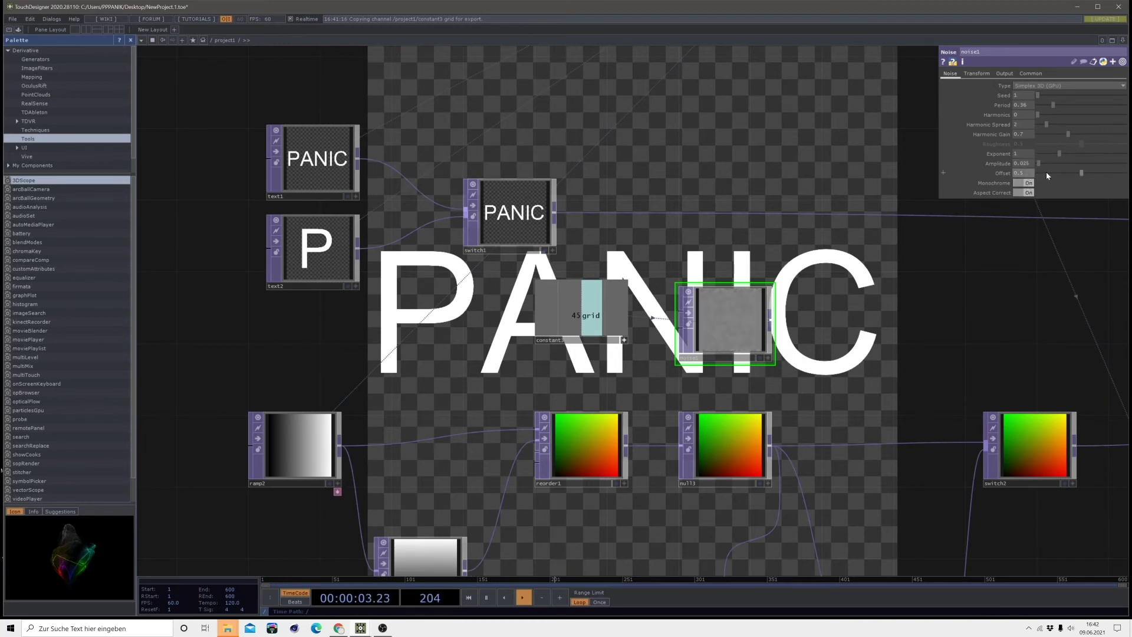
{"action": "left_click_drag", "start_coordinate": [1047, 173], "coordinate": [1032, 174]}
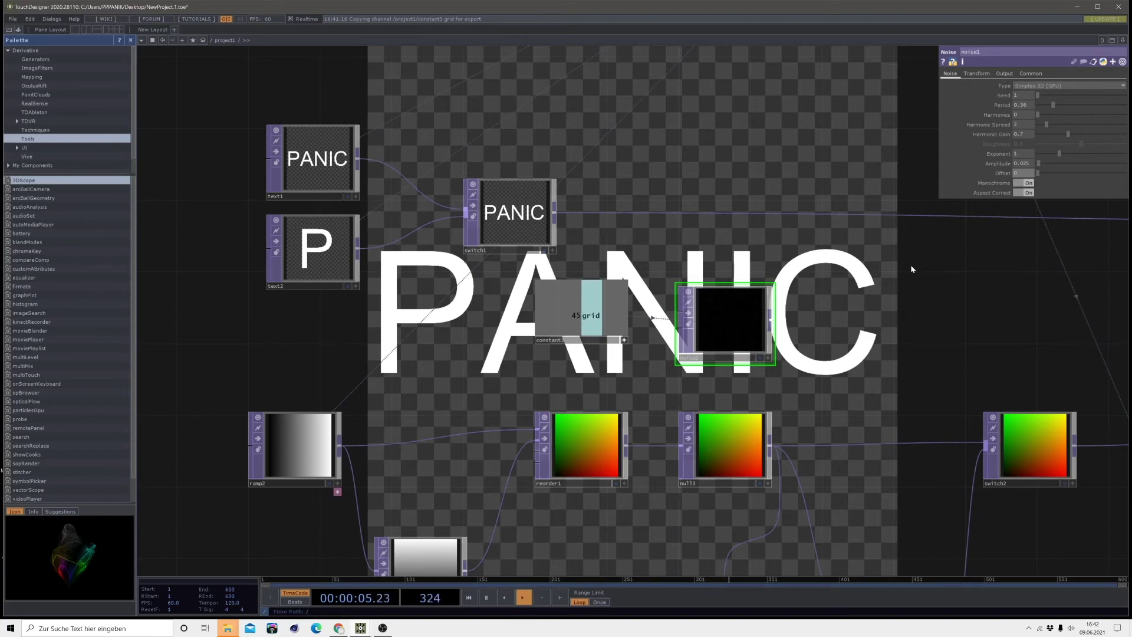
Add a Fit TOP to the output of the grid-controlled Noise TOP
{"action": "left_click_drag", "start_coordinate": [908, 344], "coordinate": [680, 275]}
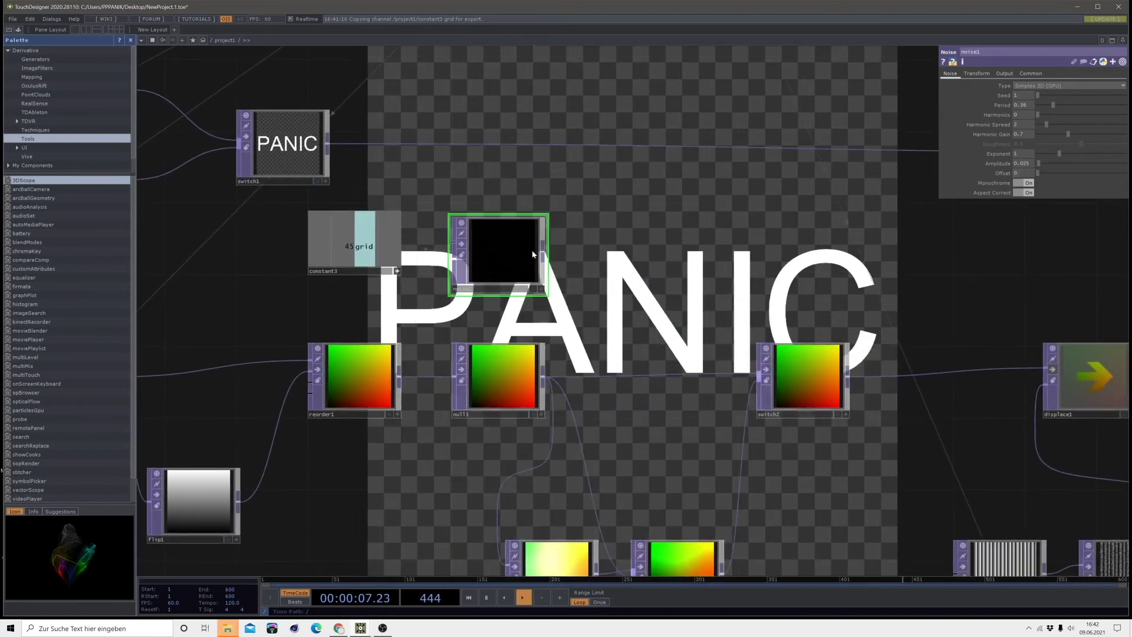
{"action": "left_click", "coordinate": [541, 255]}
{"action": "key", "text": "Tab"}
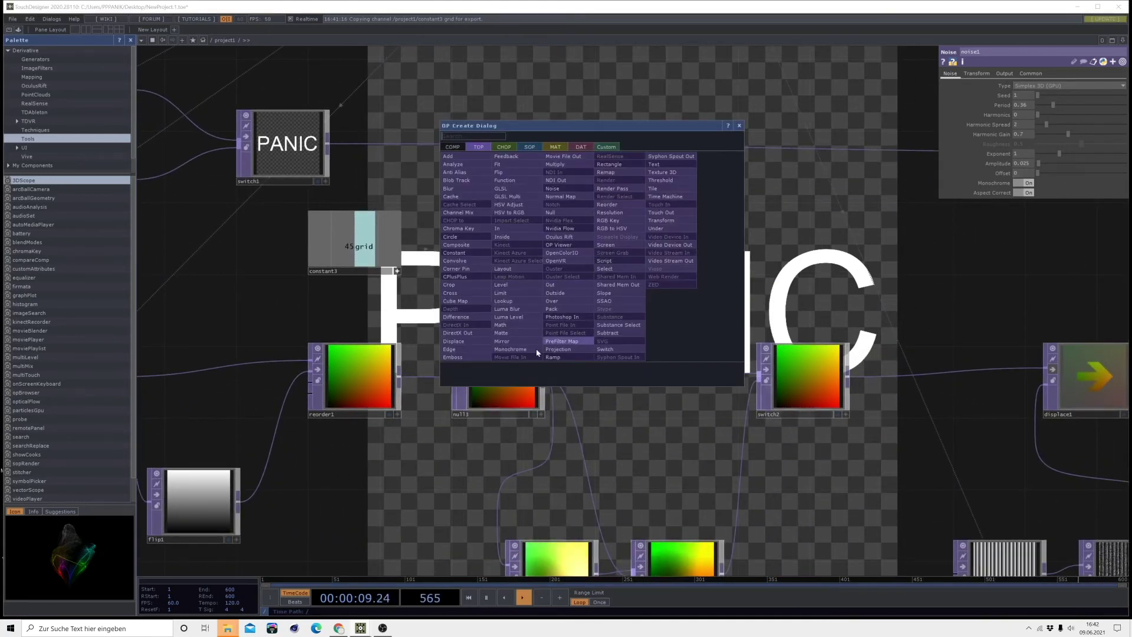
{"action": "left_click", "coordinate": [505, 165]}
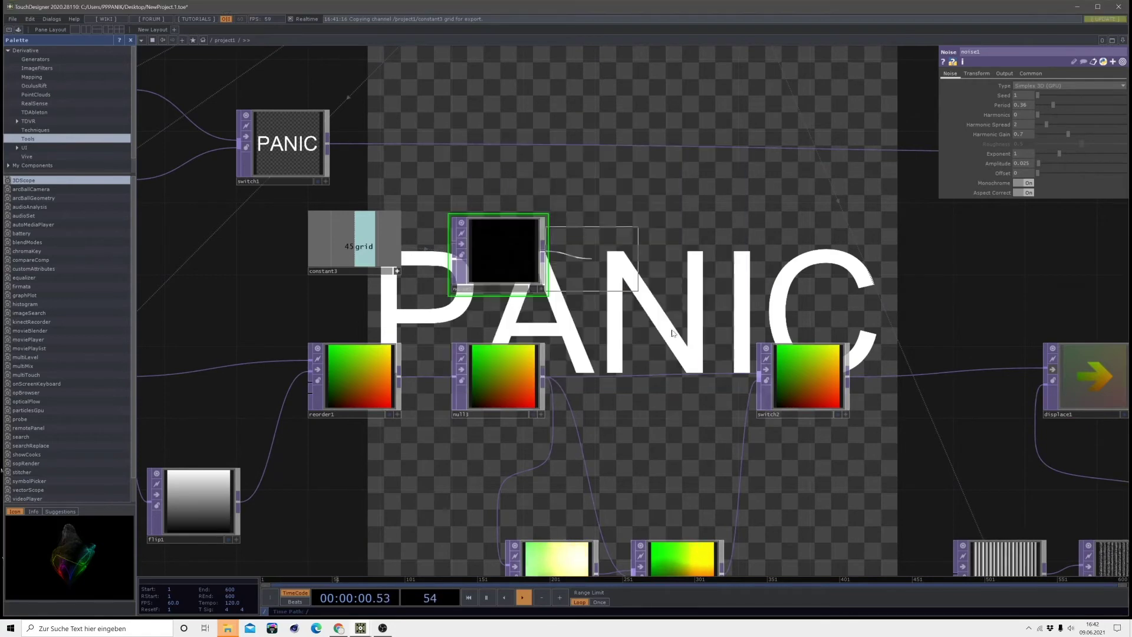
{"action": "left_click", "coordinate": [626, 254]}
{"action": "left_click_drag", "start_coordinate": [738, 237], "coordinate": [743, 298]}
Copy noise2's resolution parameter and paste it as a reference into fit1's resolution
{"action": "scroll", "coordinate": [741, 298], "scroll_direction": "down", "scroll_amount": 3}
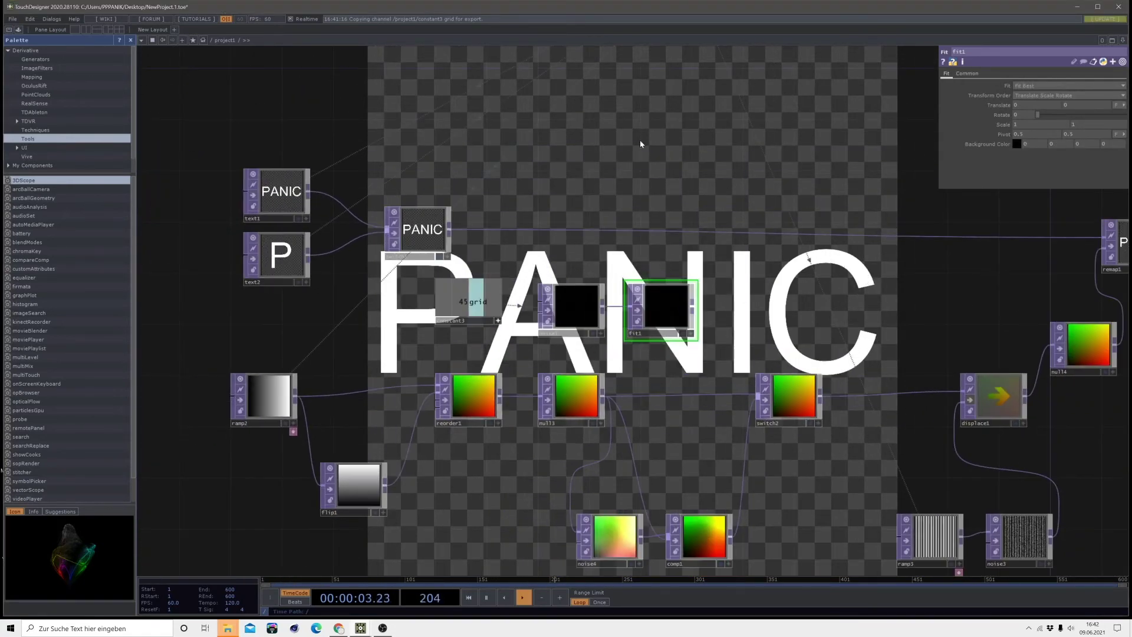
{"action": "left_click_drag", "start_coordinate": [647, 110], "coordinate": [691, 376]}
{"action": "left_click", "coordinate": [685, 132]}
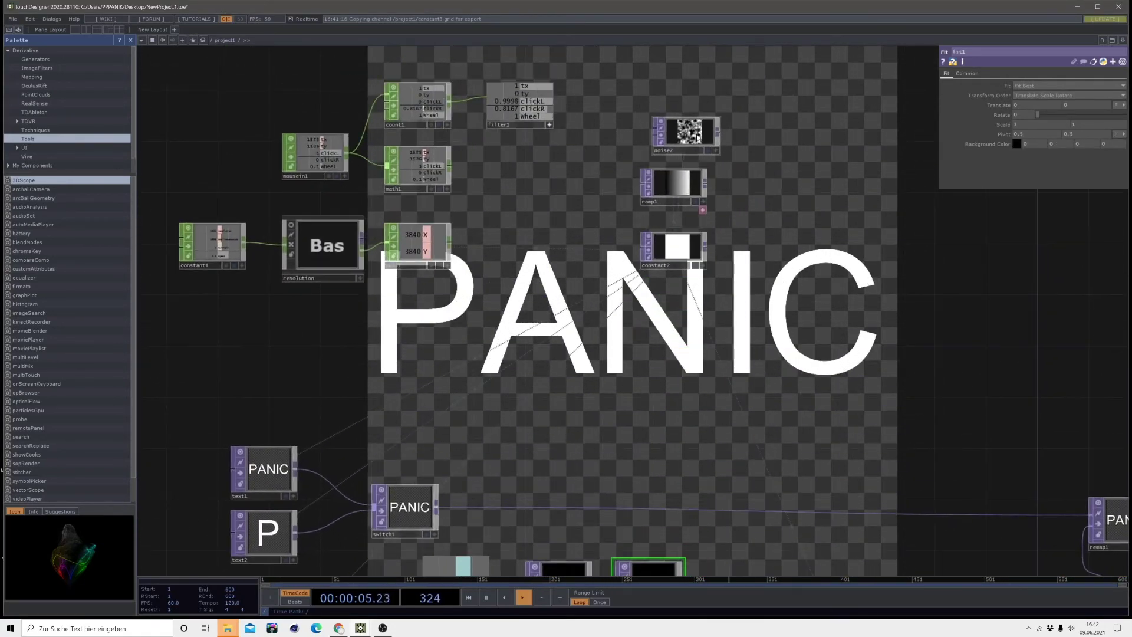
{"action": "right_click", "coordinate": [1002, 101]}
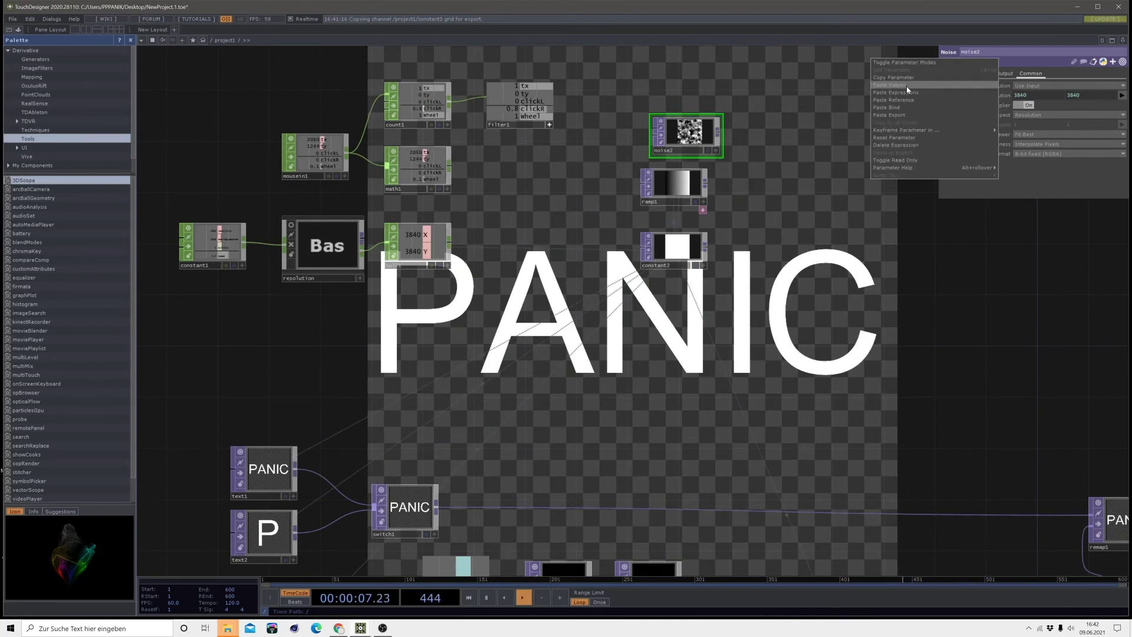
{"action": "left_click", "coordinate": [893, 77]}
{"action": "left_click_drag", "start_coordinate": [746, 294], "coordinate": [712, 123]}
{"action": "scroll", "coordinate": [654, 370], "scroll_direction": "up", "scroll_amount": 4}
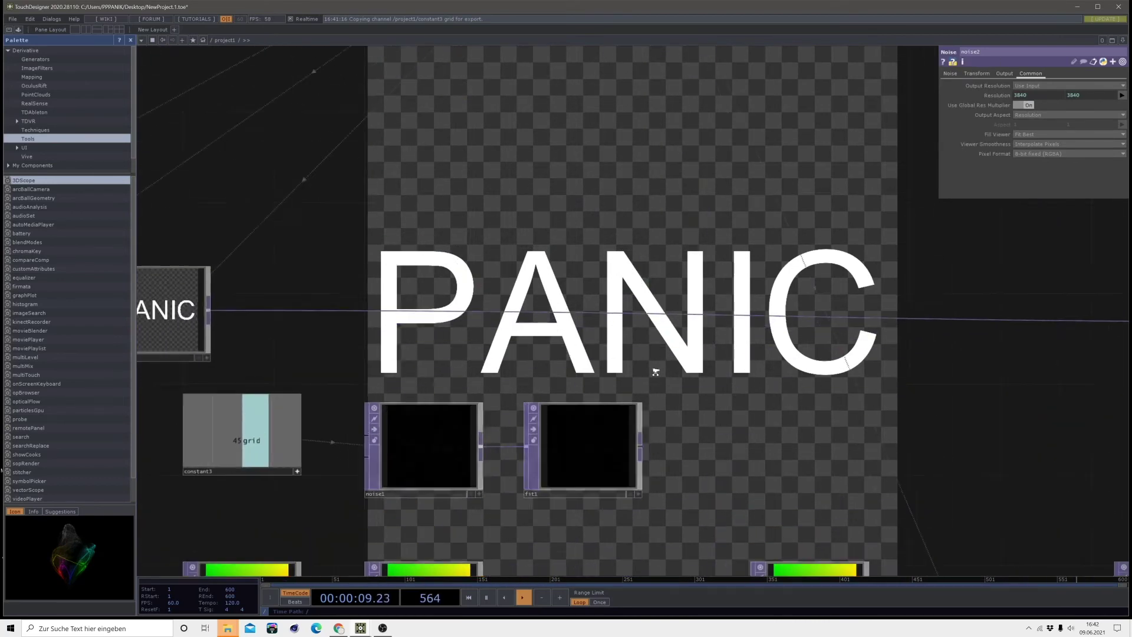
{"action": "left_click", "coordinate": [619, 436]}
{"action": "left_click", "coordinate": [966, 74]}
{"action": "right_click", "coordinate": [995, 85]}
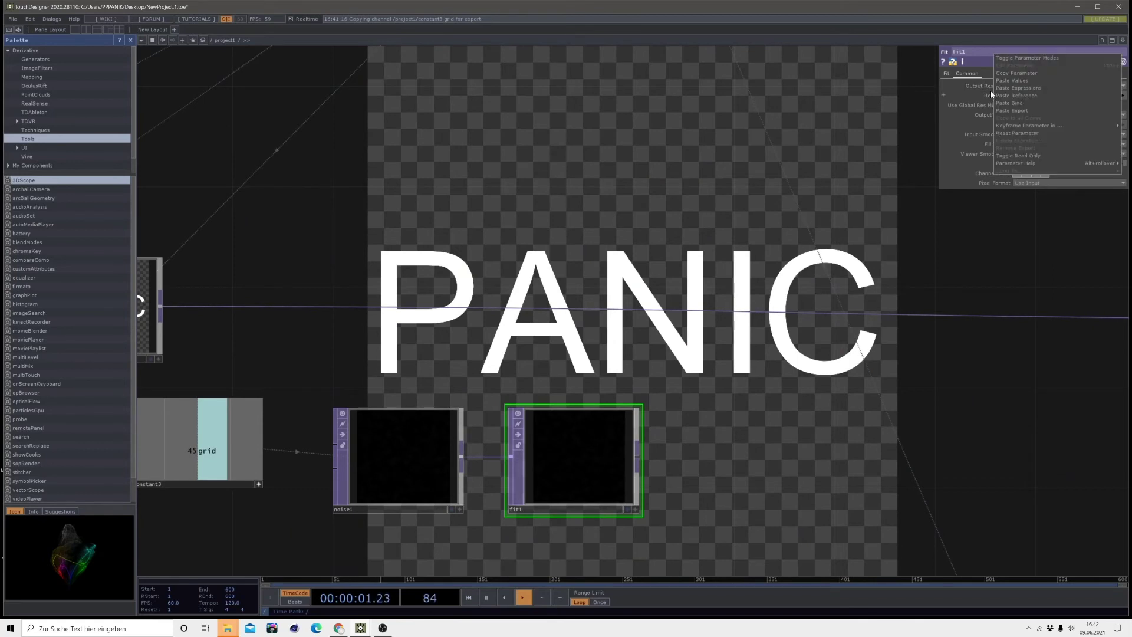
{"action": "left_click", "coordinate": [1013, 96]}
Set both the input smoothness and the viewer smoothness of fit1 to Nearest Pixel
{"action": "left_click_drag", "start_coordinate": [824, 350], "coordinate": [821, 93]}
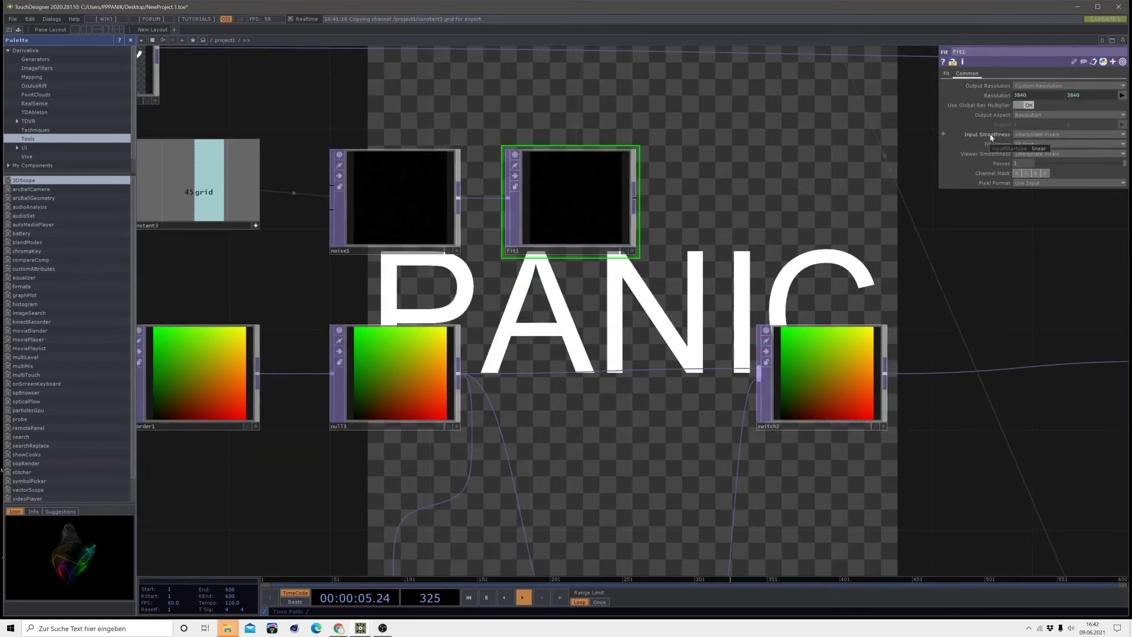
{"action": "left_click", "coordinate": [1016, 135]}
{"action": "left_click", "coordinate": [1018, 142]}
{"action": "left_click", "coordinate": [1022, 163]}
{"action": "scroll", "coordinate": [396, 195], "scroll_direction": "up", "scroll_amount": 4}
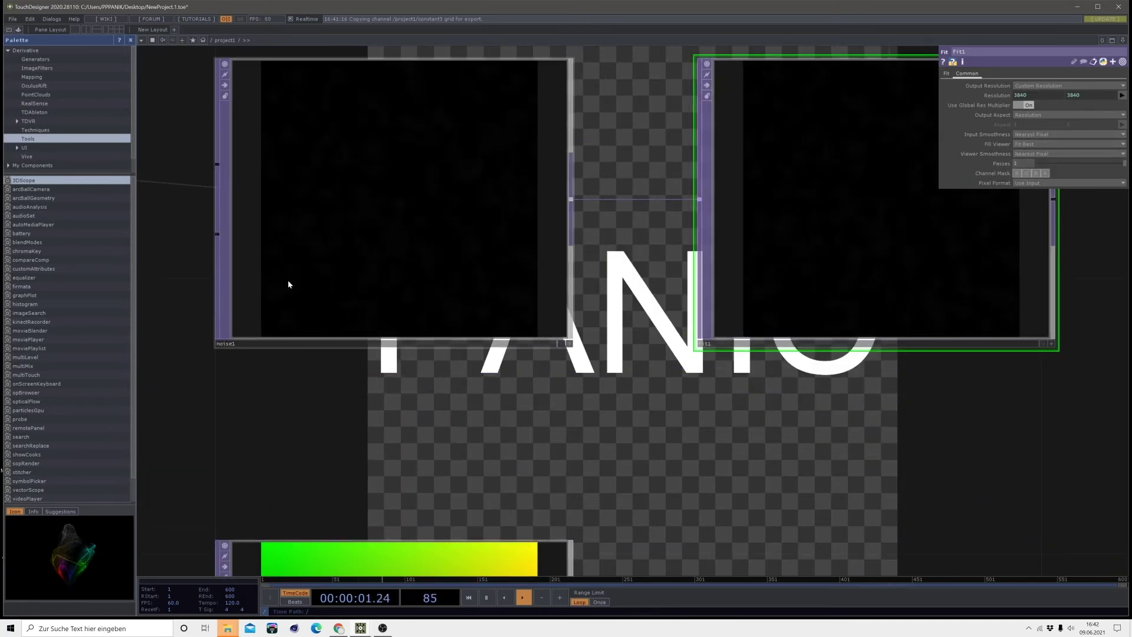
{"action": "scroll", "coordinate": [288, 284], "scroll_direction": "up", "scroll_amount": 2}
{"action": "scroll", "coordinate": [624, 303], "scroll_direction": "down", "scroll_amount": 5}
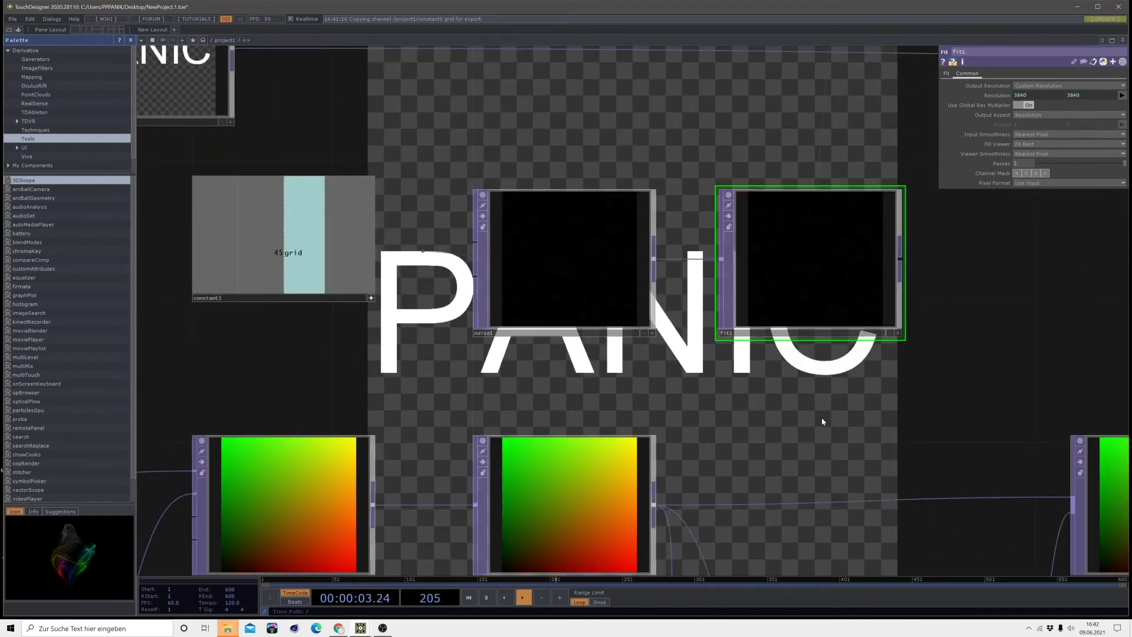
Place an Add TOP on fit1's output and wire null3 in as its second input
{"action": "left_click_drag", "start_coordinate": [804, 398], "coordinate": [528, 346]}
{"action": "scroll", "coordinate": [572, 322], "scroll_direction": "down", "scroll_amount": 3}
{"action": "left_click_drag", "start_coordinate": [578, 319], "coordinate": [544, 315]}
{"action": "scroll", "coordinate": [544, 316], "scroll_direction": "down", "scroll_amount": 1}
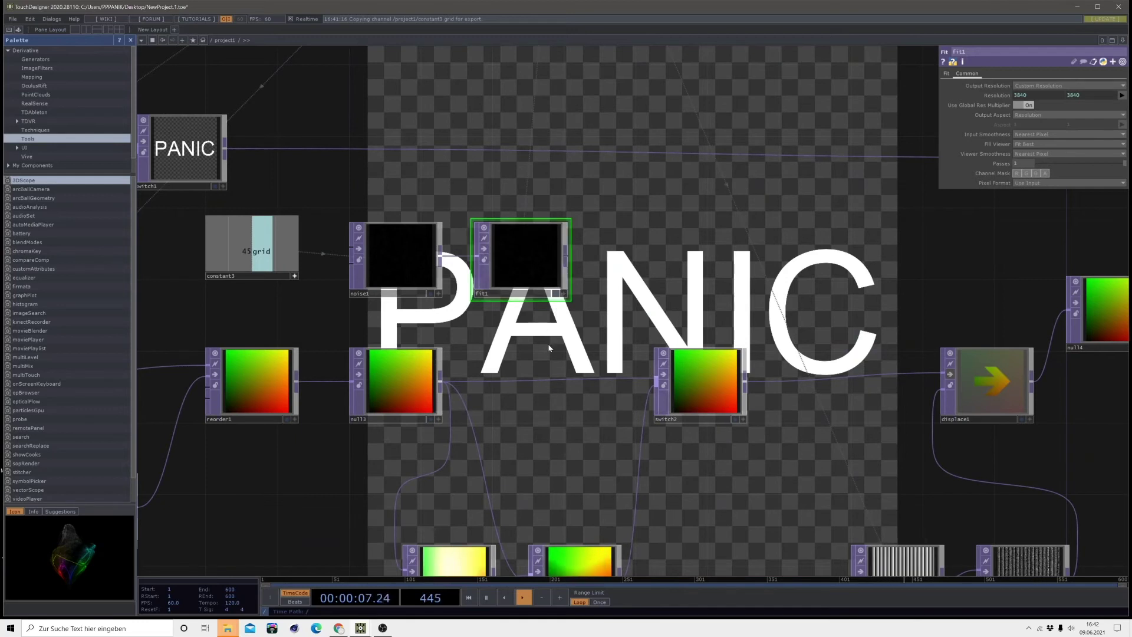
{"action": "left_click", "coordinate": [567, 266]}
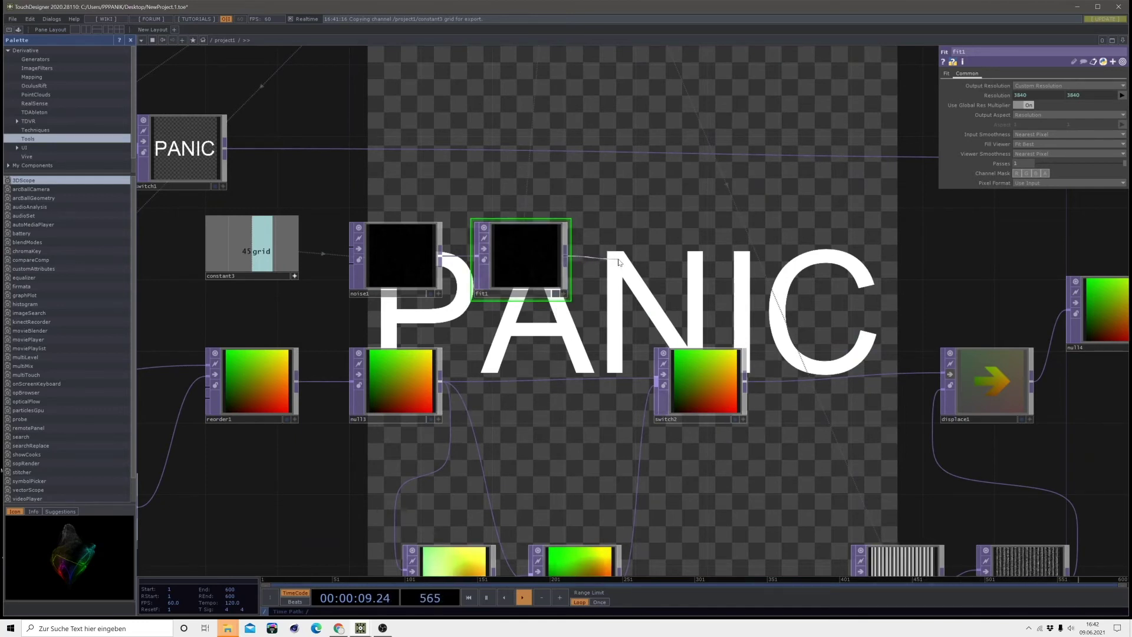
{"action": "left_click", "coordinate": [628, 254]}
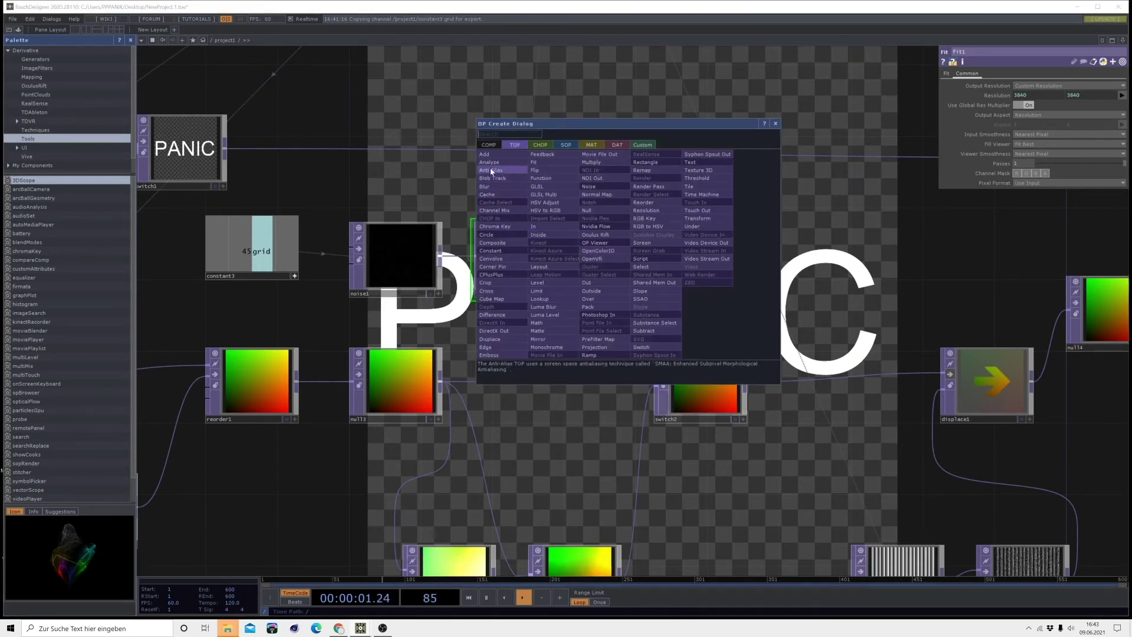
{"action": "left_click", "coordinate": [494, 157]}
{"action": "left_click", "coordinate": [617, 268]}
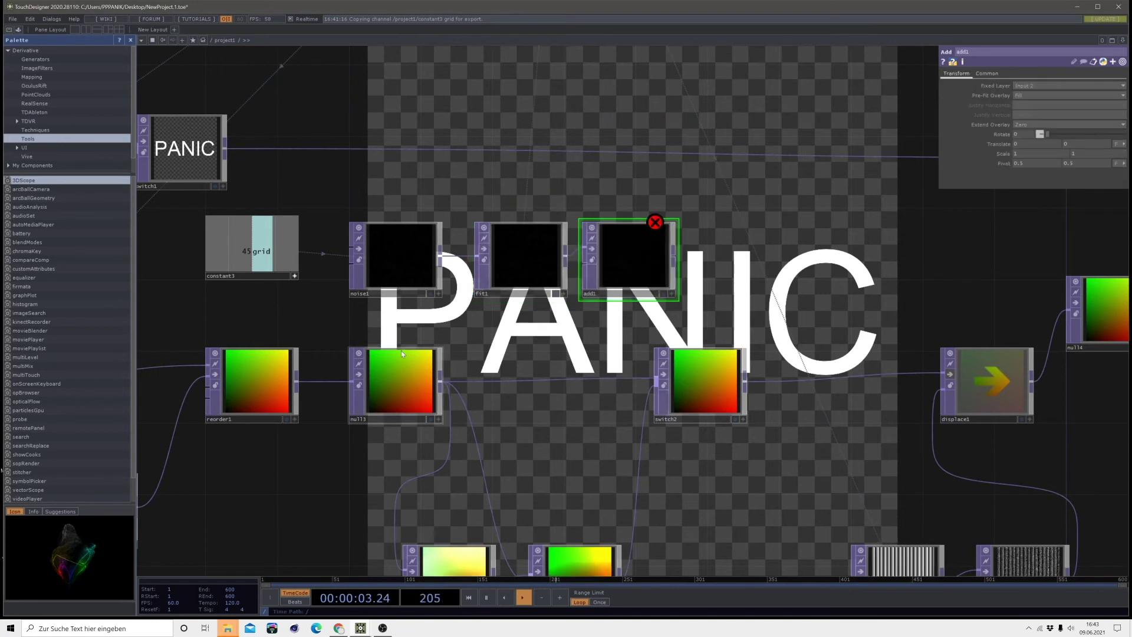
{"action": "left_click", "coordinate": [439, 384]}
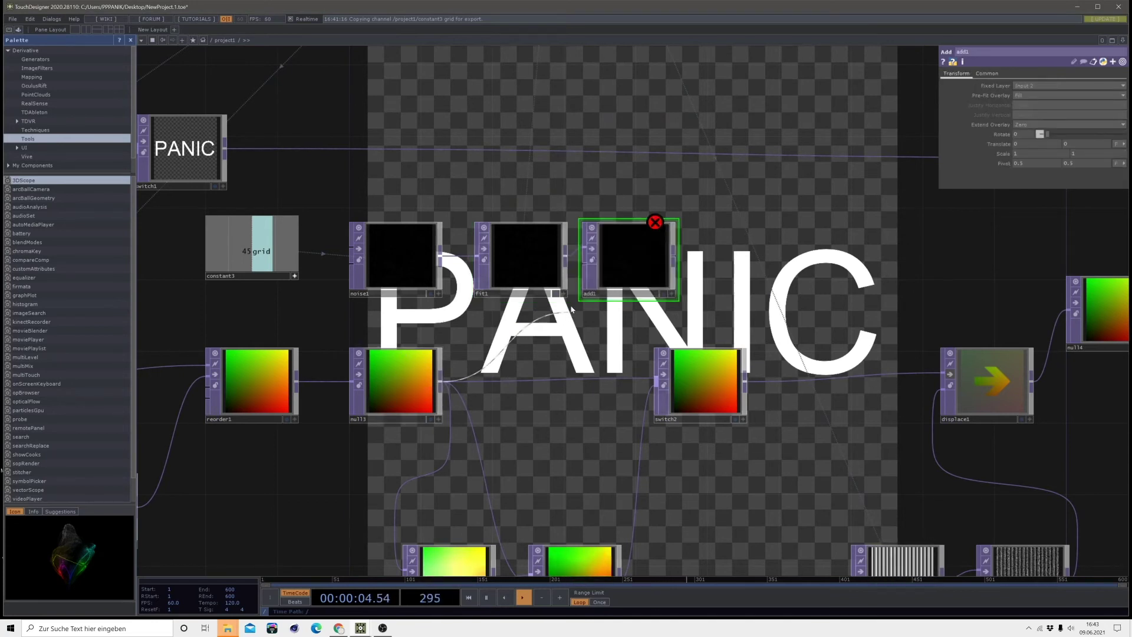
{"action": "left_click", "coordinate": [584, 272]}
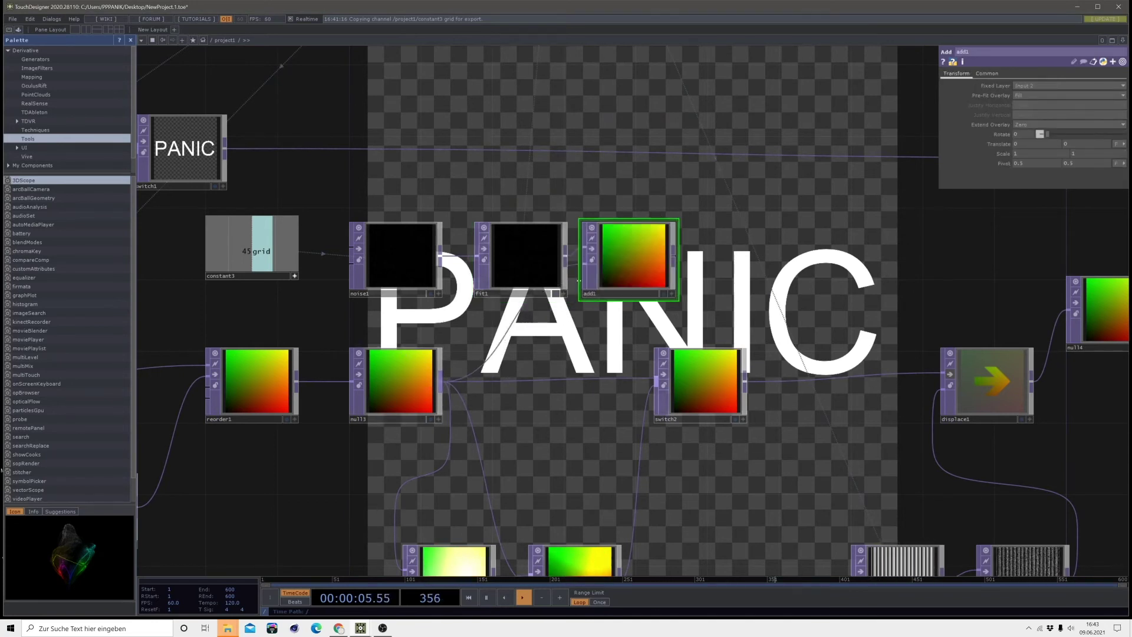
Connect add1 to switch2 as its third input and open switch2's parameters
{"action": "left_click", "coordinate": [674, 265]}
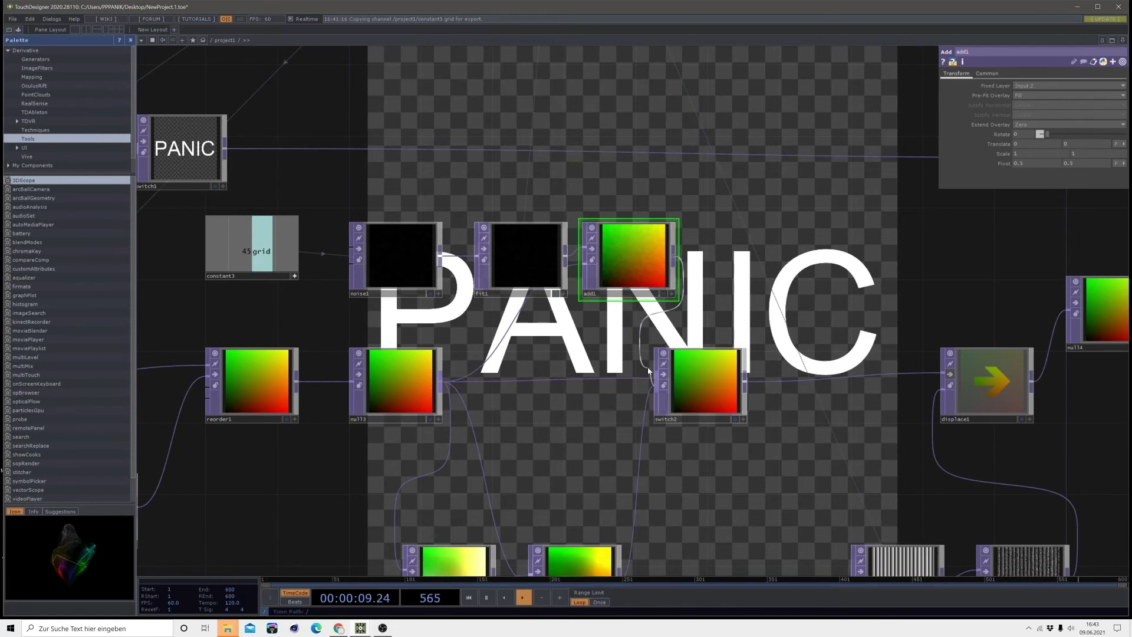
{"action": "left_click", "coordinate": [650, 373]}
{"action": "left_click", "coordinate": [687, 389]}
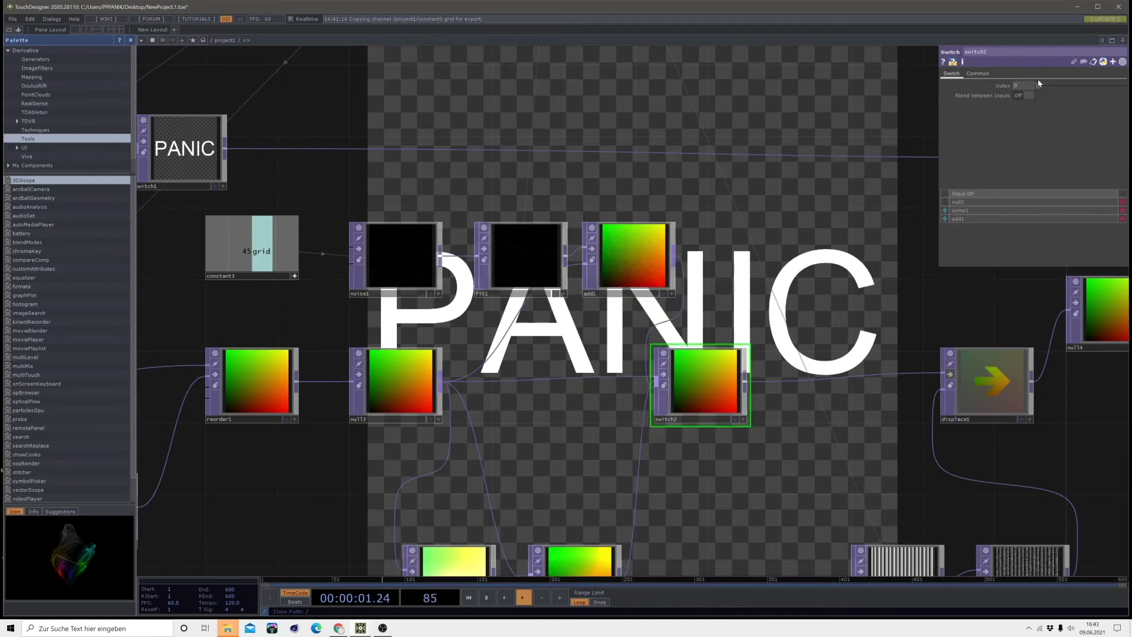
Set switch2's index to about 4.06 to route the add1 noise variant into displace1
{"action": "left_click_drag", "start_coordinate": [1045, 88], "coordinate": [1073, 83]}
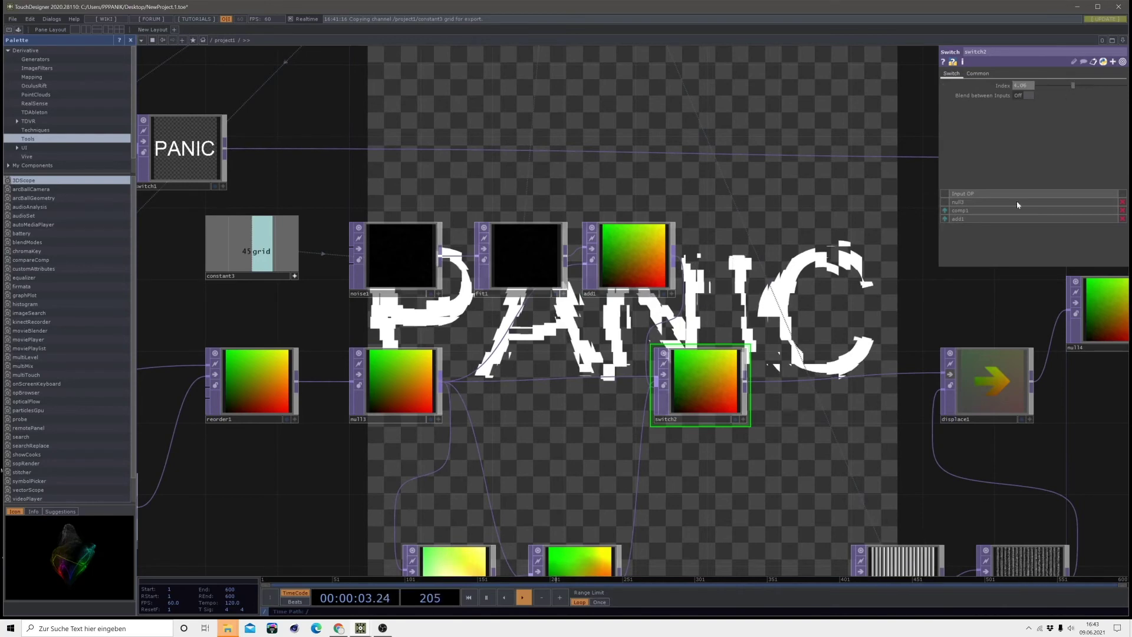
{"action": "left_click_drag", "start_coordinate": [736, 315], "coordinate": [497, 399]}
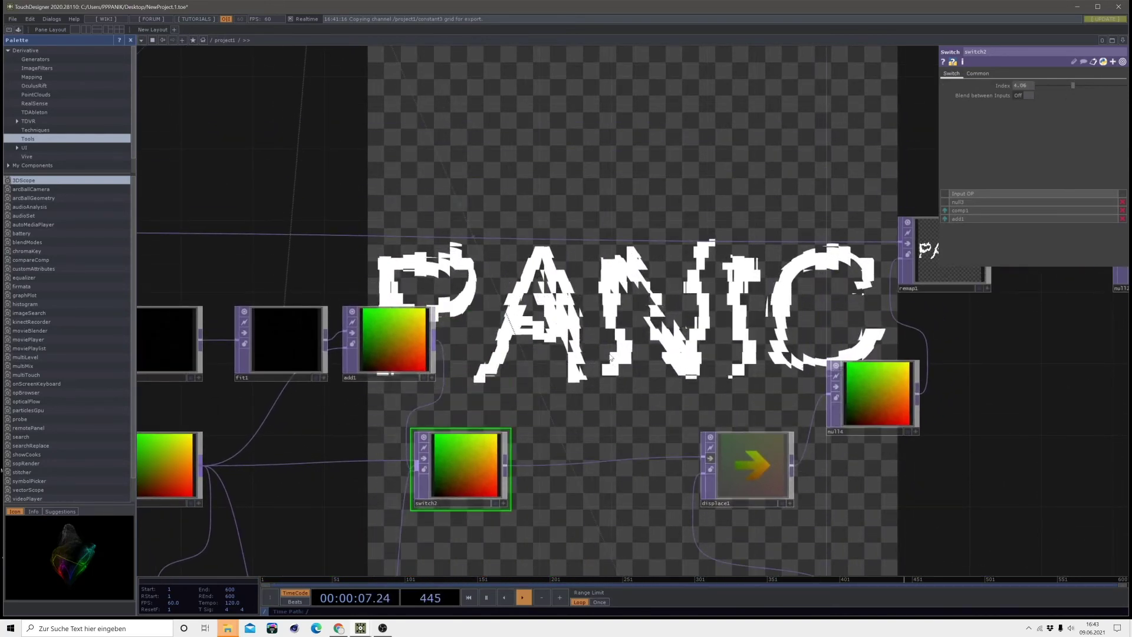
{"action": "left_click_drag", "start_coordinate": [643, 370], "coordinate": [821, 415]}
Raise the period of the noise feeding fit1 to about 1.07 and set its Z translate expression to absTime.seconds
{"action": "left_click", "coordinate": [336, 383]}
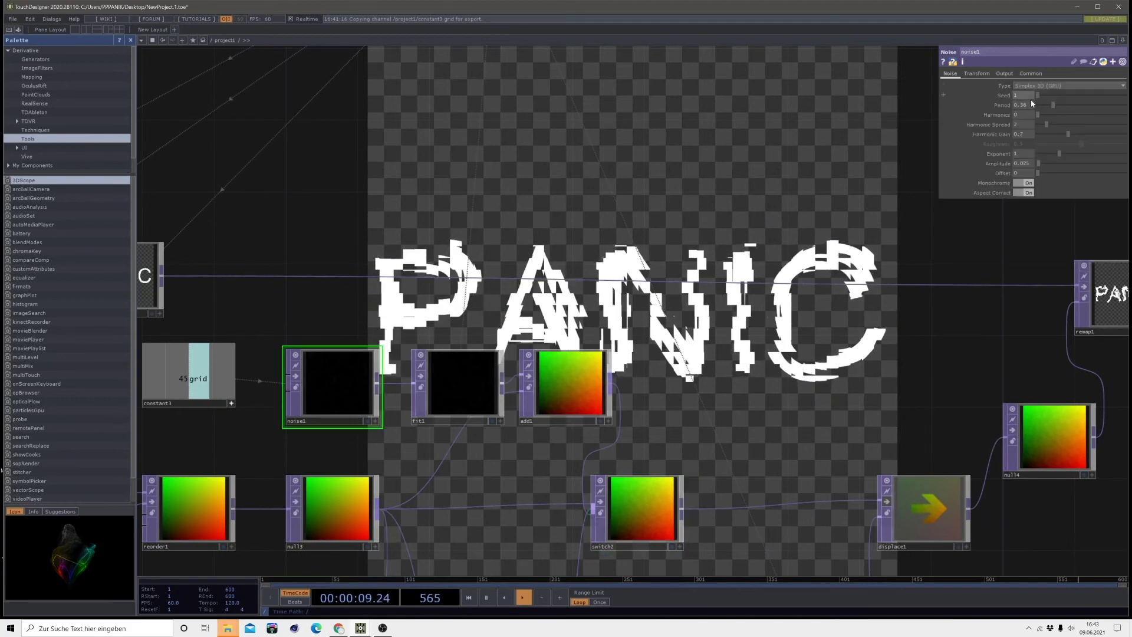
{"action": "left_click_drag", "start_coordinate": [1046, 104], "coordinate": [1091, 107]}
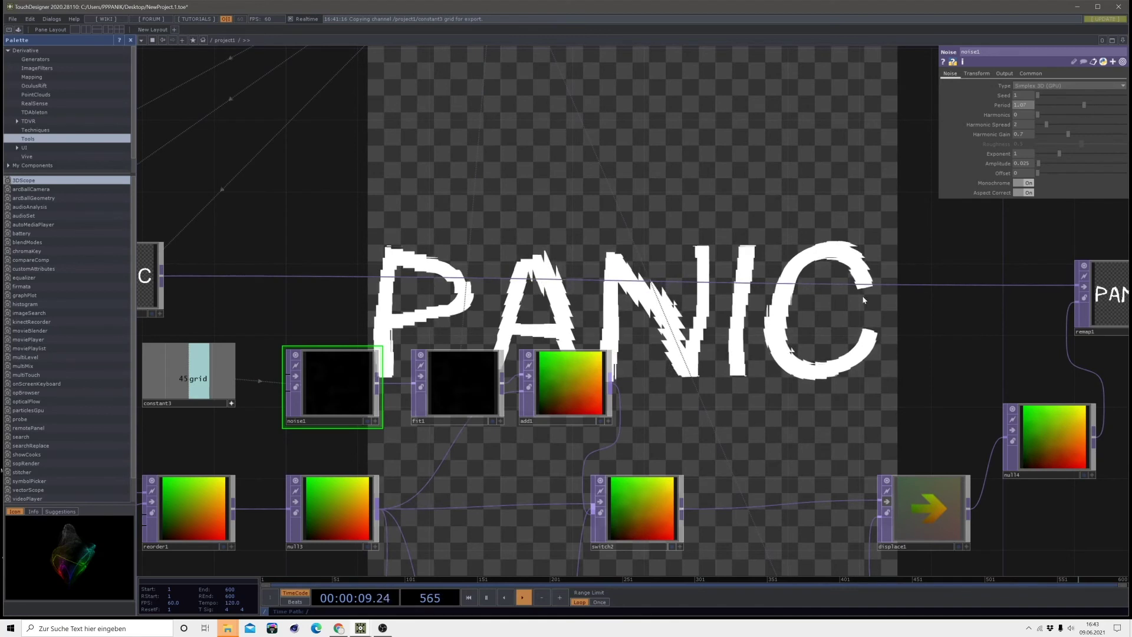
{"action": "left_click", "coordinate": [976, 73]}
{"action": "left_click", "coordinate": [1115, 108]}
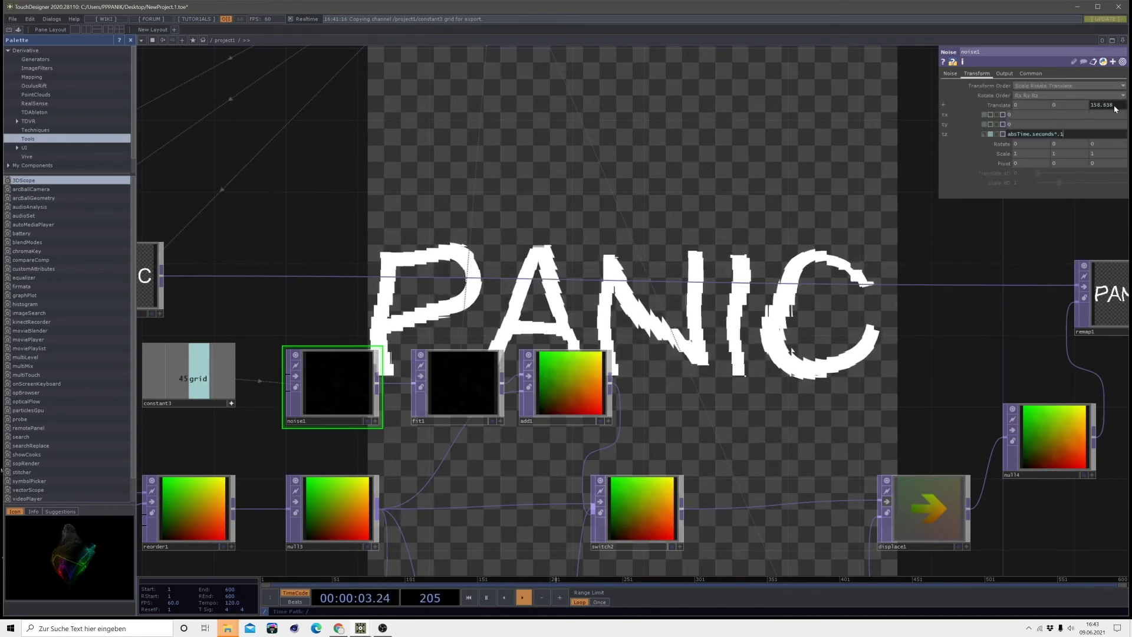
{"action": "key", "text": "BackSpace"}
{"action": "key", "text": "BackSpace"}
{"action": "key", "text": "BackSpace"}
{"action": "key", "text": "Return"}
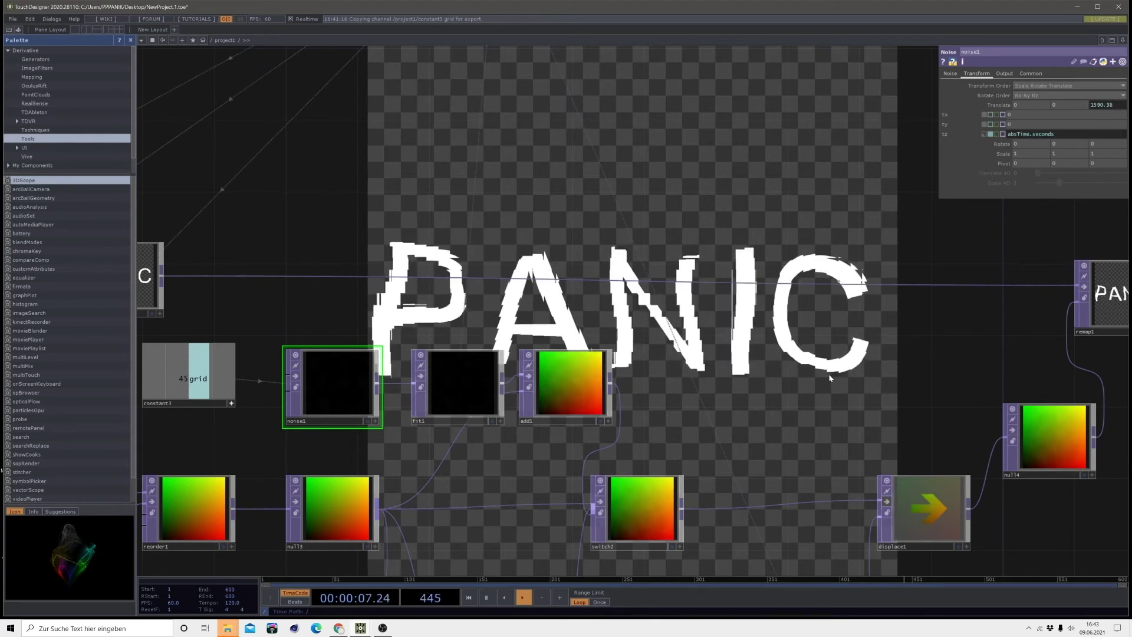
Turn off the bypass on displace1 so the grainy slice displacement applies to the switched gradient
{"action": "left_click_drag", "start_coordinate": [836, 377], "coordinate": [690, 342]}
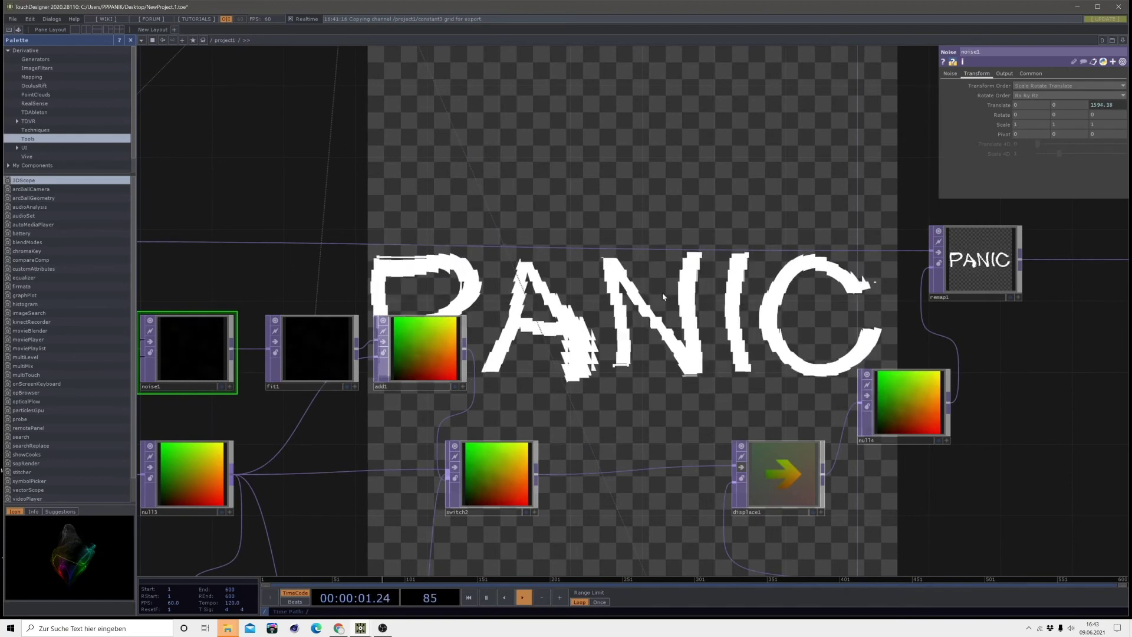
{"action": "scroll", "coordinate": [676, 348], "scroll_direction": "down", "scroll_amount": 5}
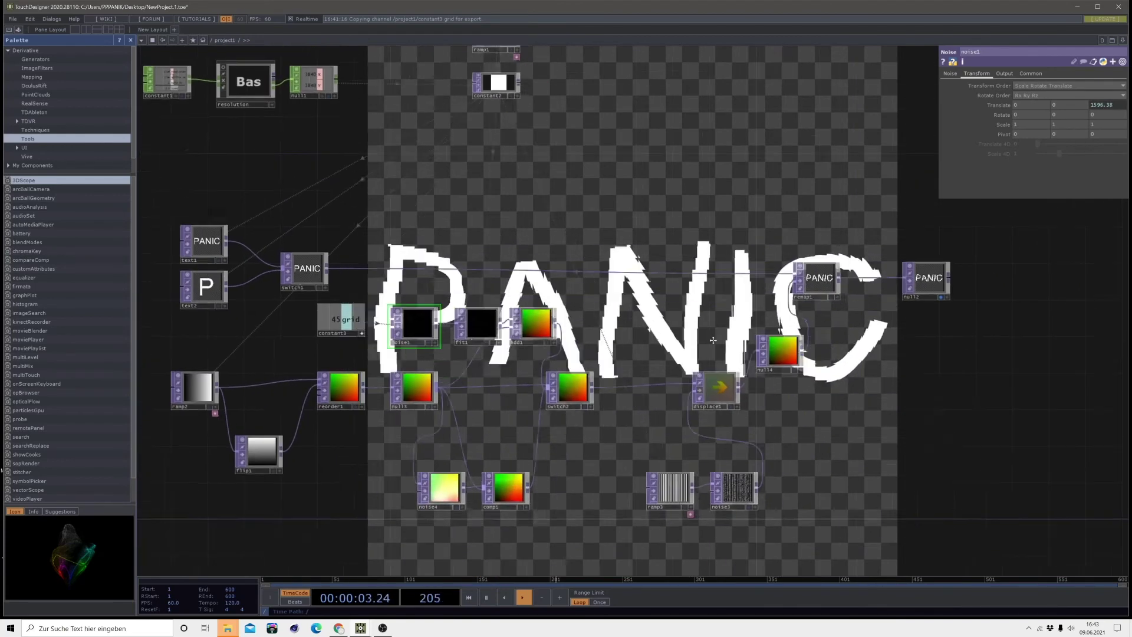
{"action": "scroll", "coordinate": [609, 315], "scroll_direction": "up", "scroll_amount": 5}
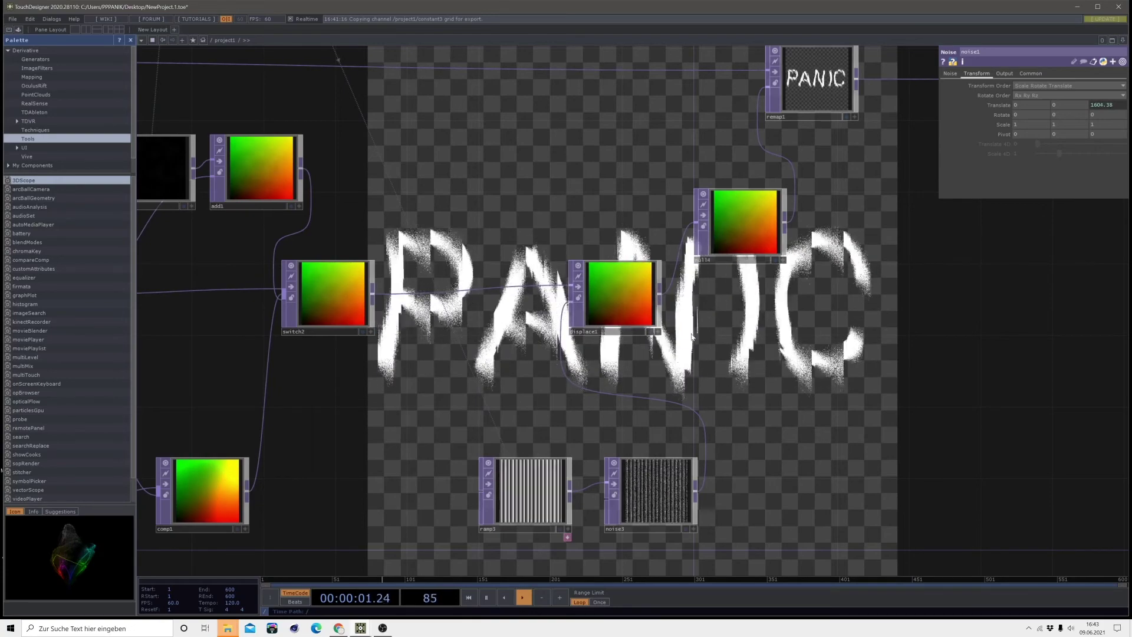
{"action": "left_click_drag", "start_coordinate": [702, 358], "coordinate": [864, 450]}
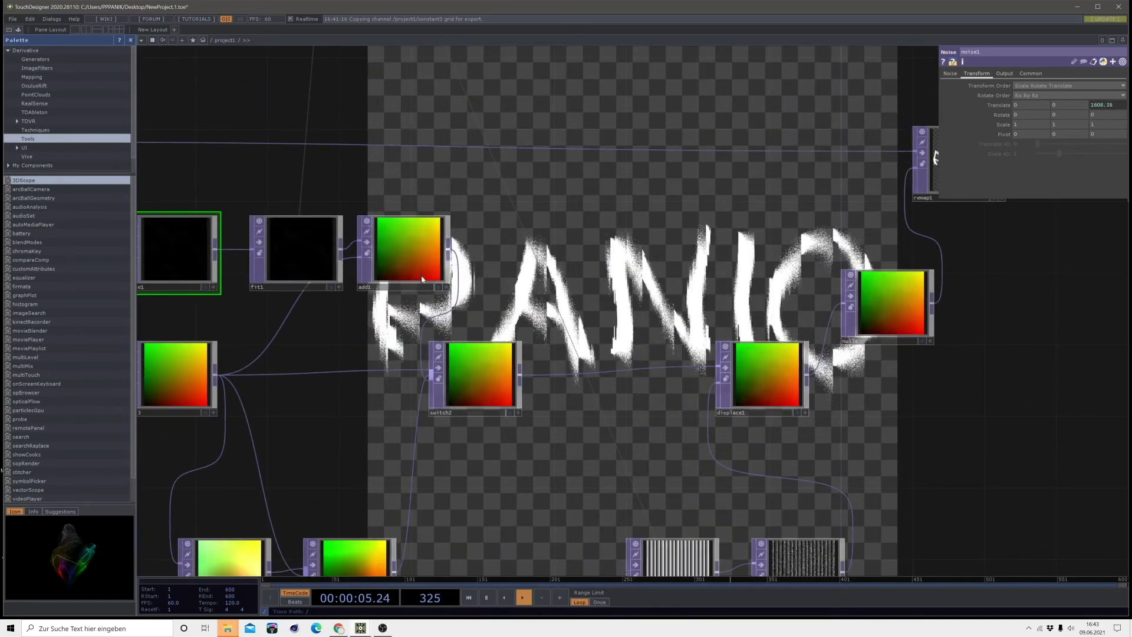
Try grid values of 1, 15 and 100 in constant3 to vary the noise pixelation
{"action": "left_click_drag", "start_coordinate": [359, 183], "coordinate": [769, 228]}
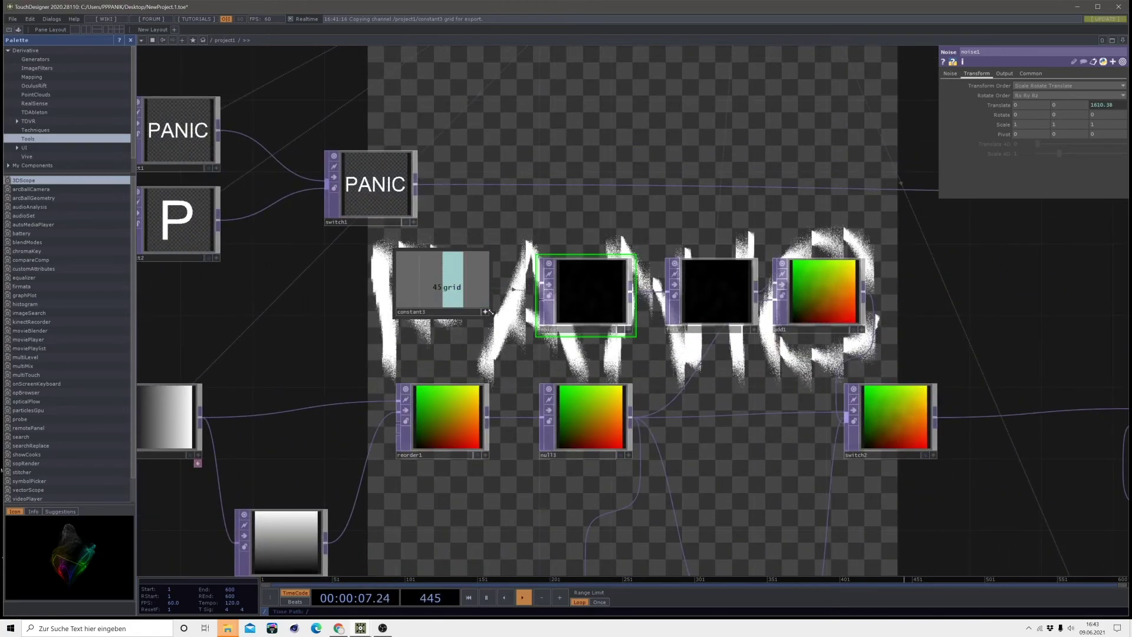
{"action": "left_click", "coordinate": [452, 285]}
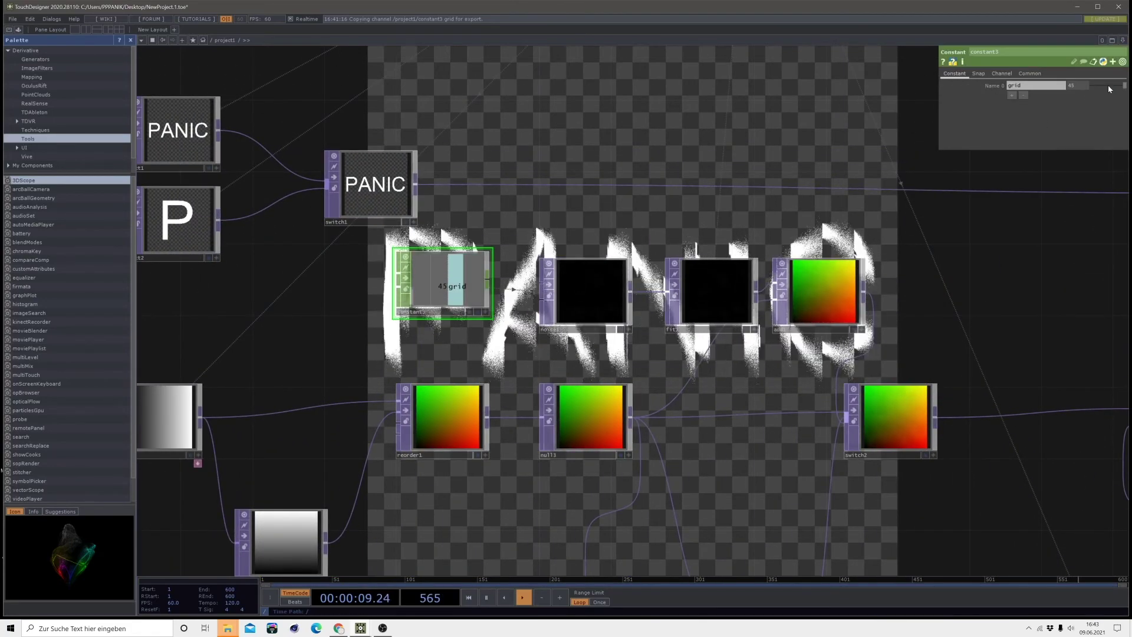
{"action": "left_click_drag", "start_coordinate": [1108, 87], "coordinate": [1125, 86]}
{"action": "left_click_drag", "start_coordinate": [1082, 86], "coordinate": [1058, 88]}
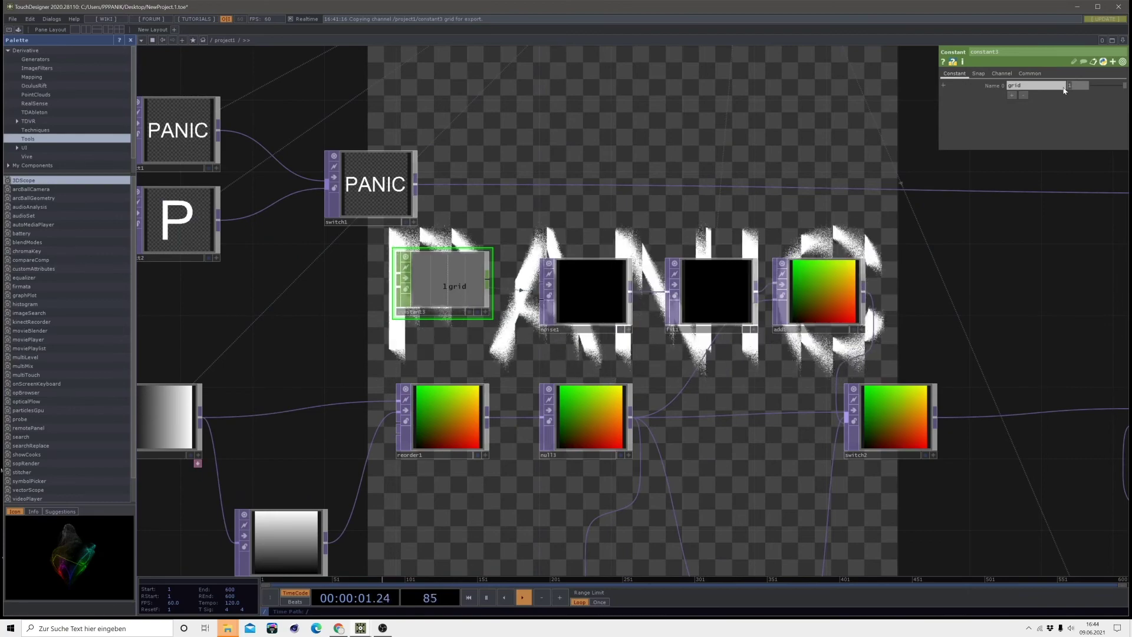
{"action": "left_click", "coordinate": [1071, 86]}
{"action": "type", "text": "15"}
{"action": "key", "text": "Return"}
{"action": "left_click_drag", "start_coordinate": [998, 273], "coordinate": [746, 327]}
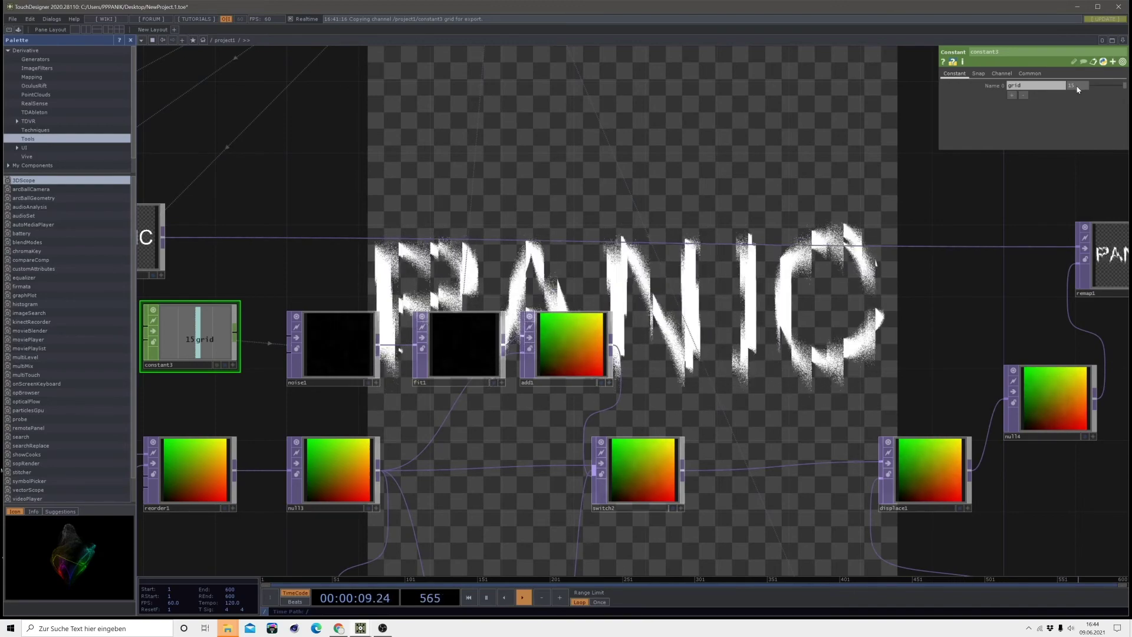
{"action": "left_click_drag", "start_coordinate": [1077, 87], "coordinate": [1026, 92]}
{"action": "type", "text": "100"}
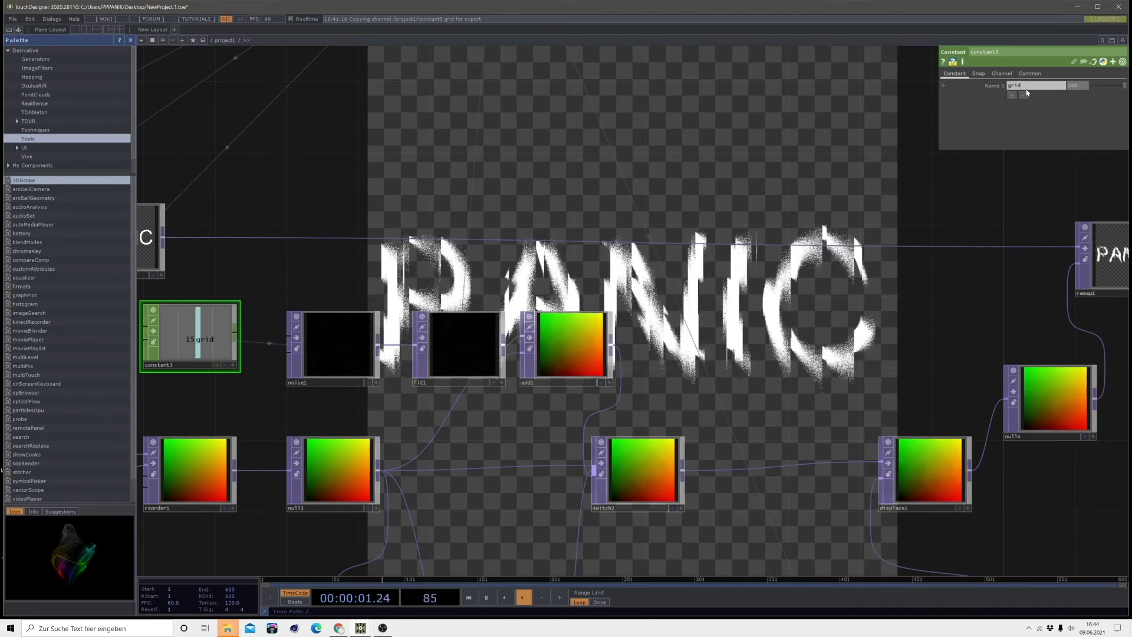
Wire ramp3 directly into displace1's second input, leaving out noise3
{"action": "left_click_drag", "start_coordinate": [1050, 452], "coordinate": [791, 327]}
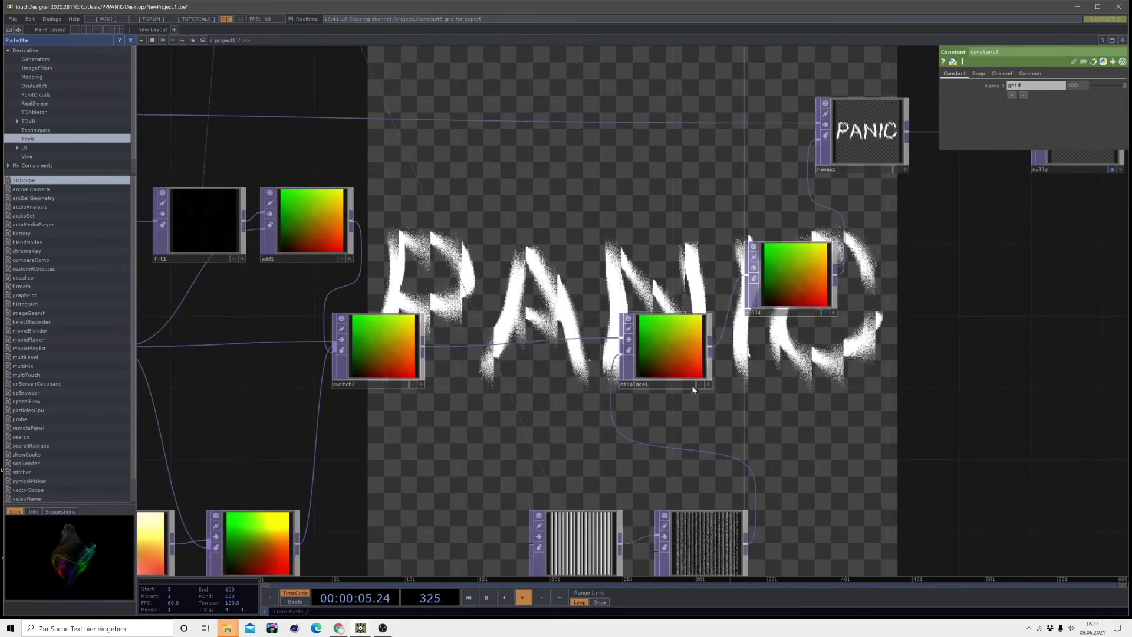
{"action": "left_click_drag", "start_coordinate": [632, 545], "coordinate": [623, 440]}
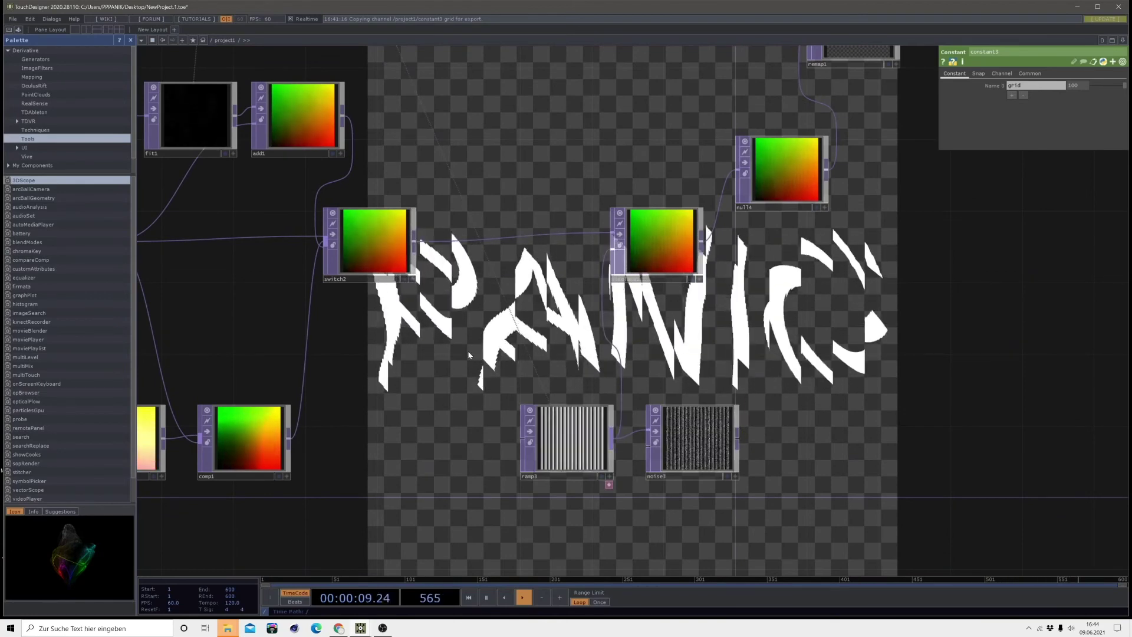
Set constant3's grid value to 25
{"action": "left_click_drag", "start_coordinate": [1083, 87], "coordinate": [1035, 90]}
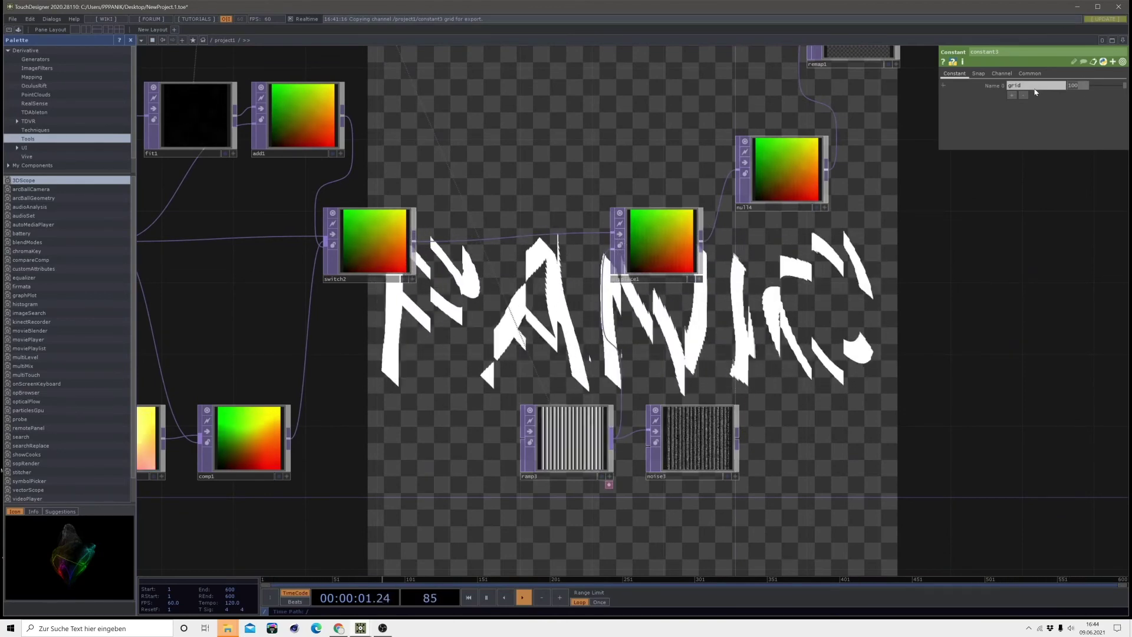
{"action": "type", "text": "25"}
{"action": "key", "text": "Return"}
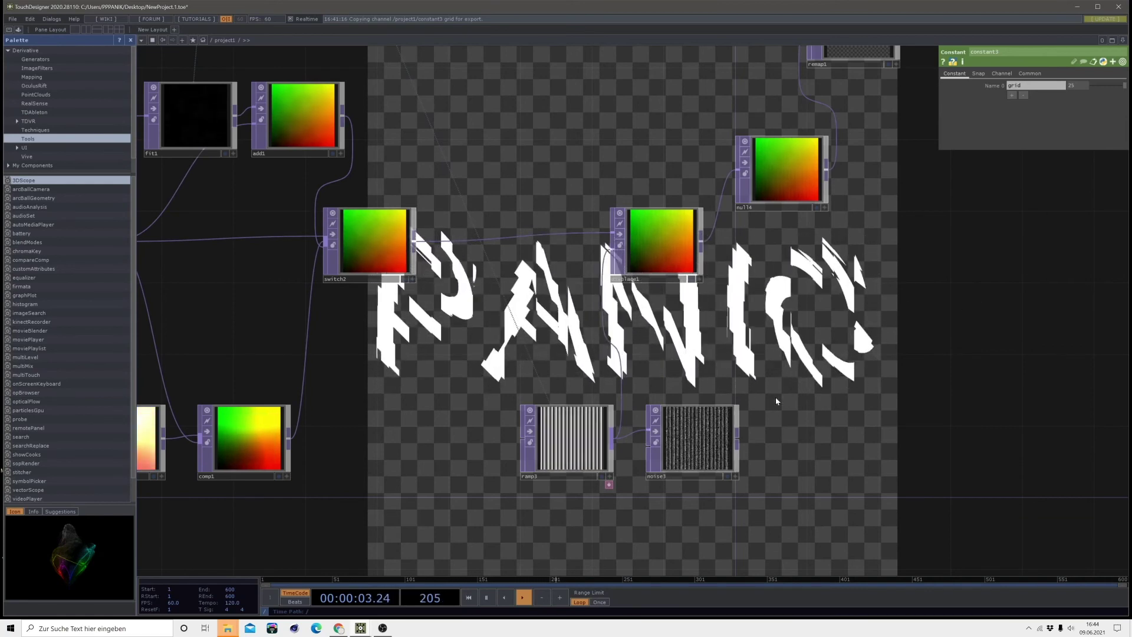
Reconnect noise3 to displace1's second input and set ramp3's type to Circular
{"action": "scroll", "coordinate": [873, 305], "scroll_direction": "down", "scroll_amount": 2}
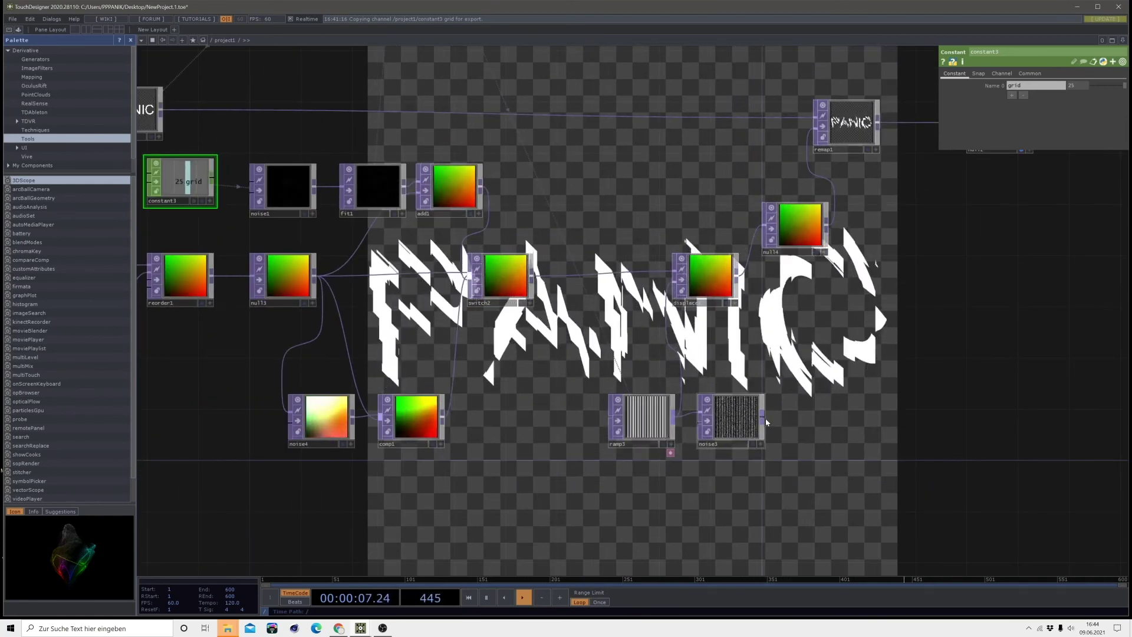
{"action": "left_click", "coordinate": [638, 417]}
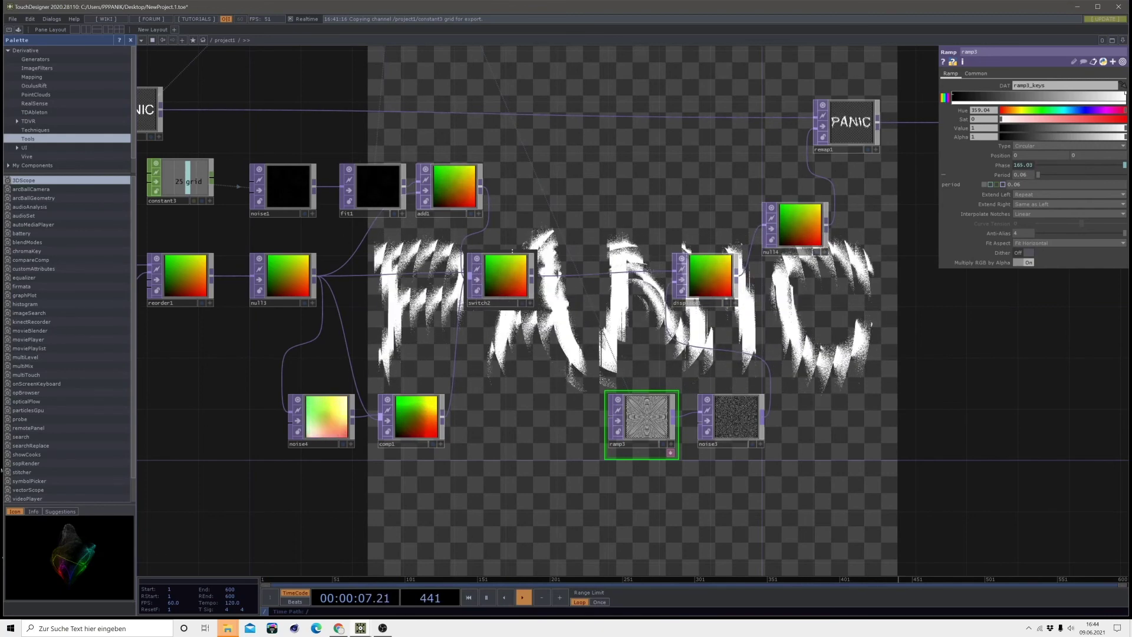
Try other inputs on switch2, then set its index to 0 for the undistorted gradient from null3
{"action": "left_click", "coordinate": [514, 270]}
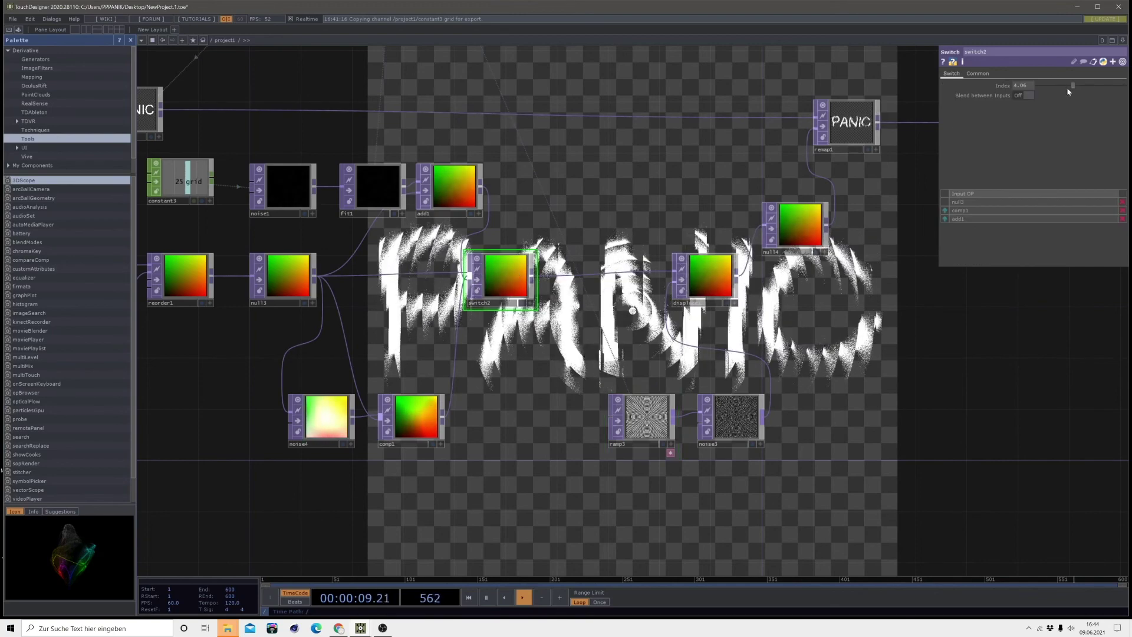
{"action": "left_click_drag", "start_coordinate": [1053, 90], "coordinate": [1098, 87]}
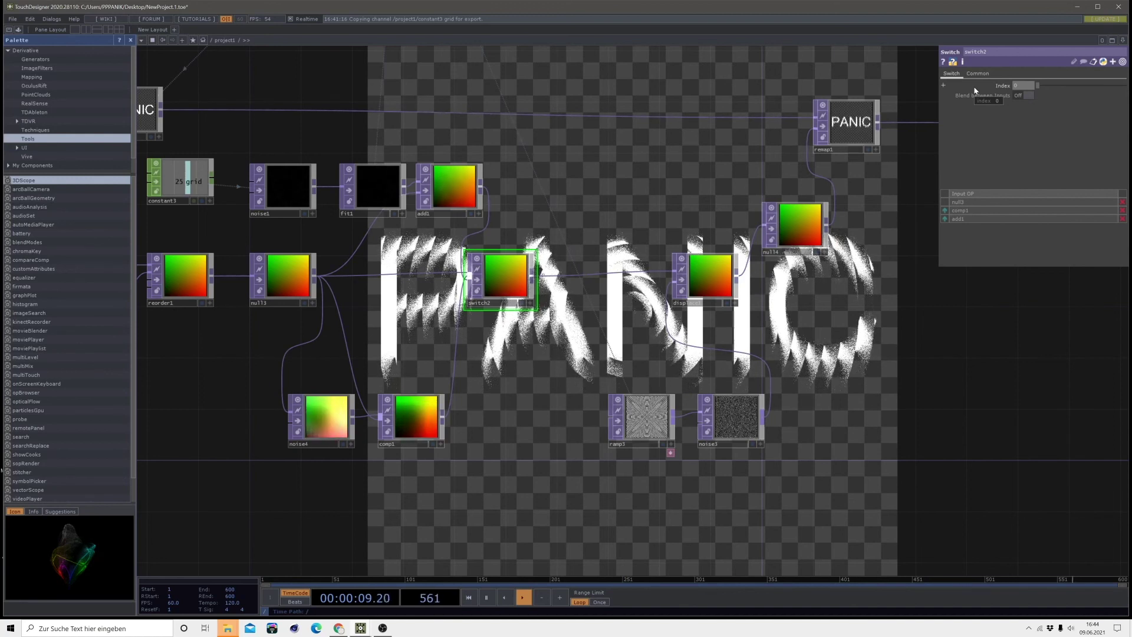
{"action": "scroll", "coordinate": [928, 369], "scroll_direction": "down", "scroll_amount": 4}
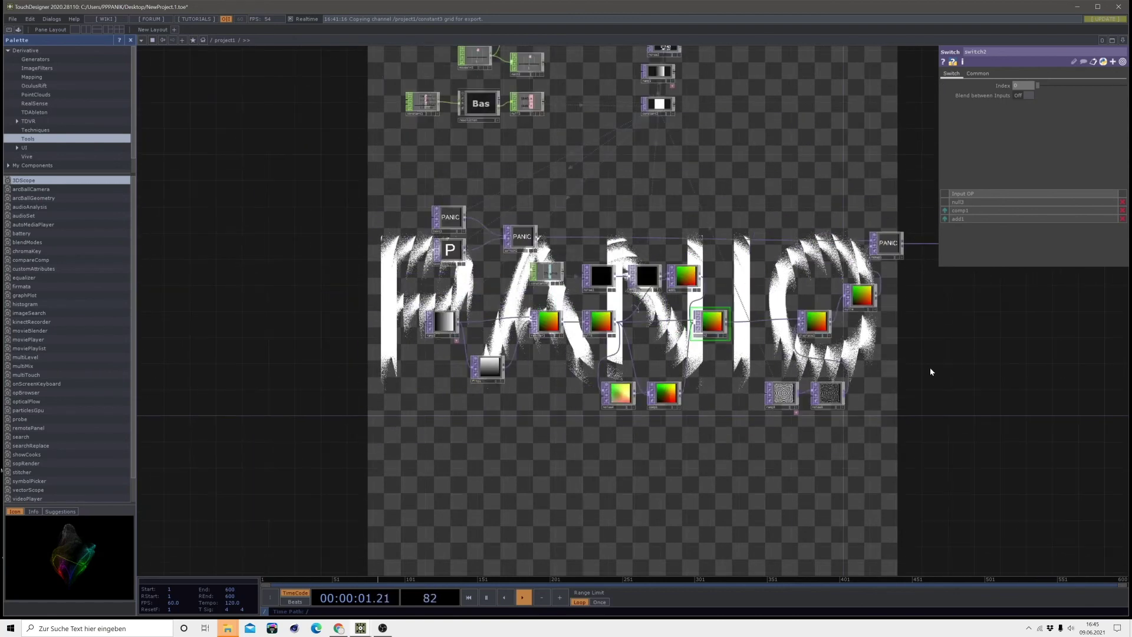
{"action": "left_click_drag", "start_coordinate": [929, 369], "coordinate": [761, 403]}
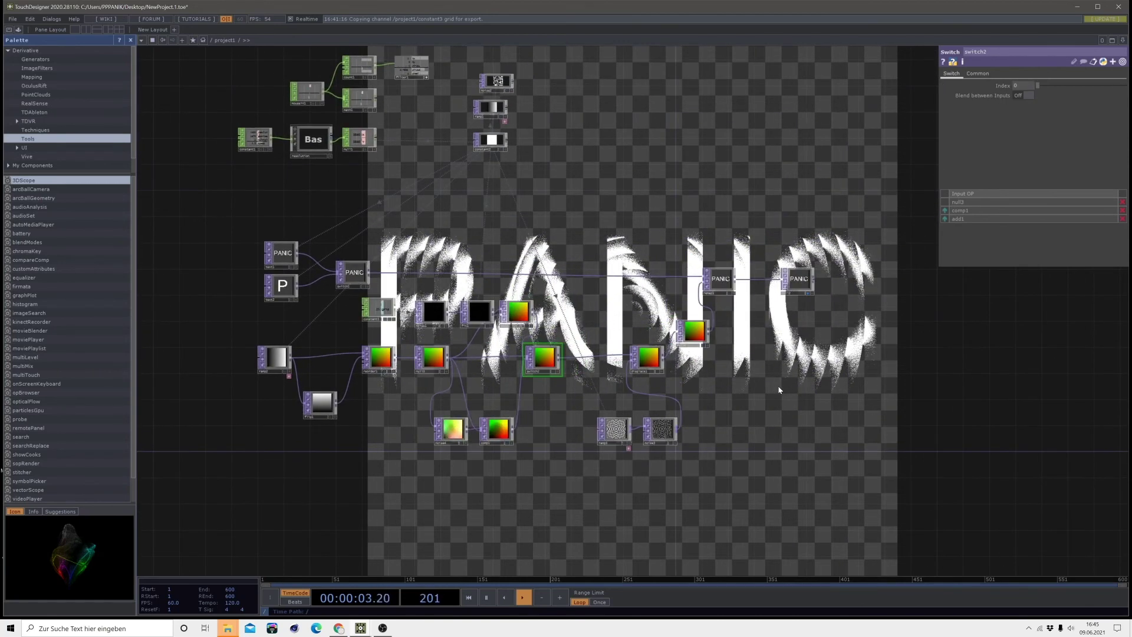